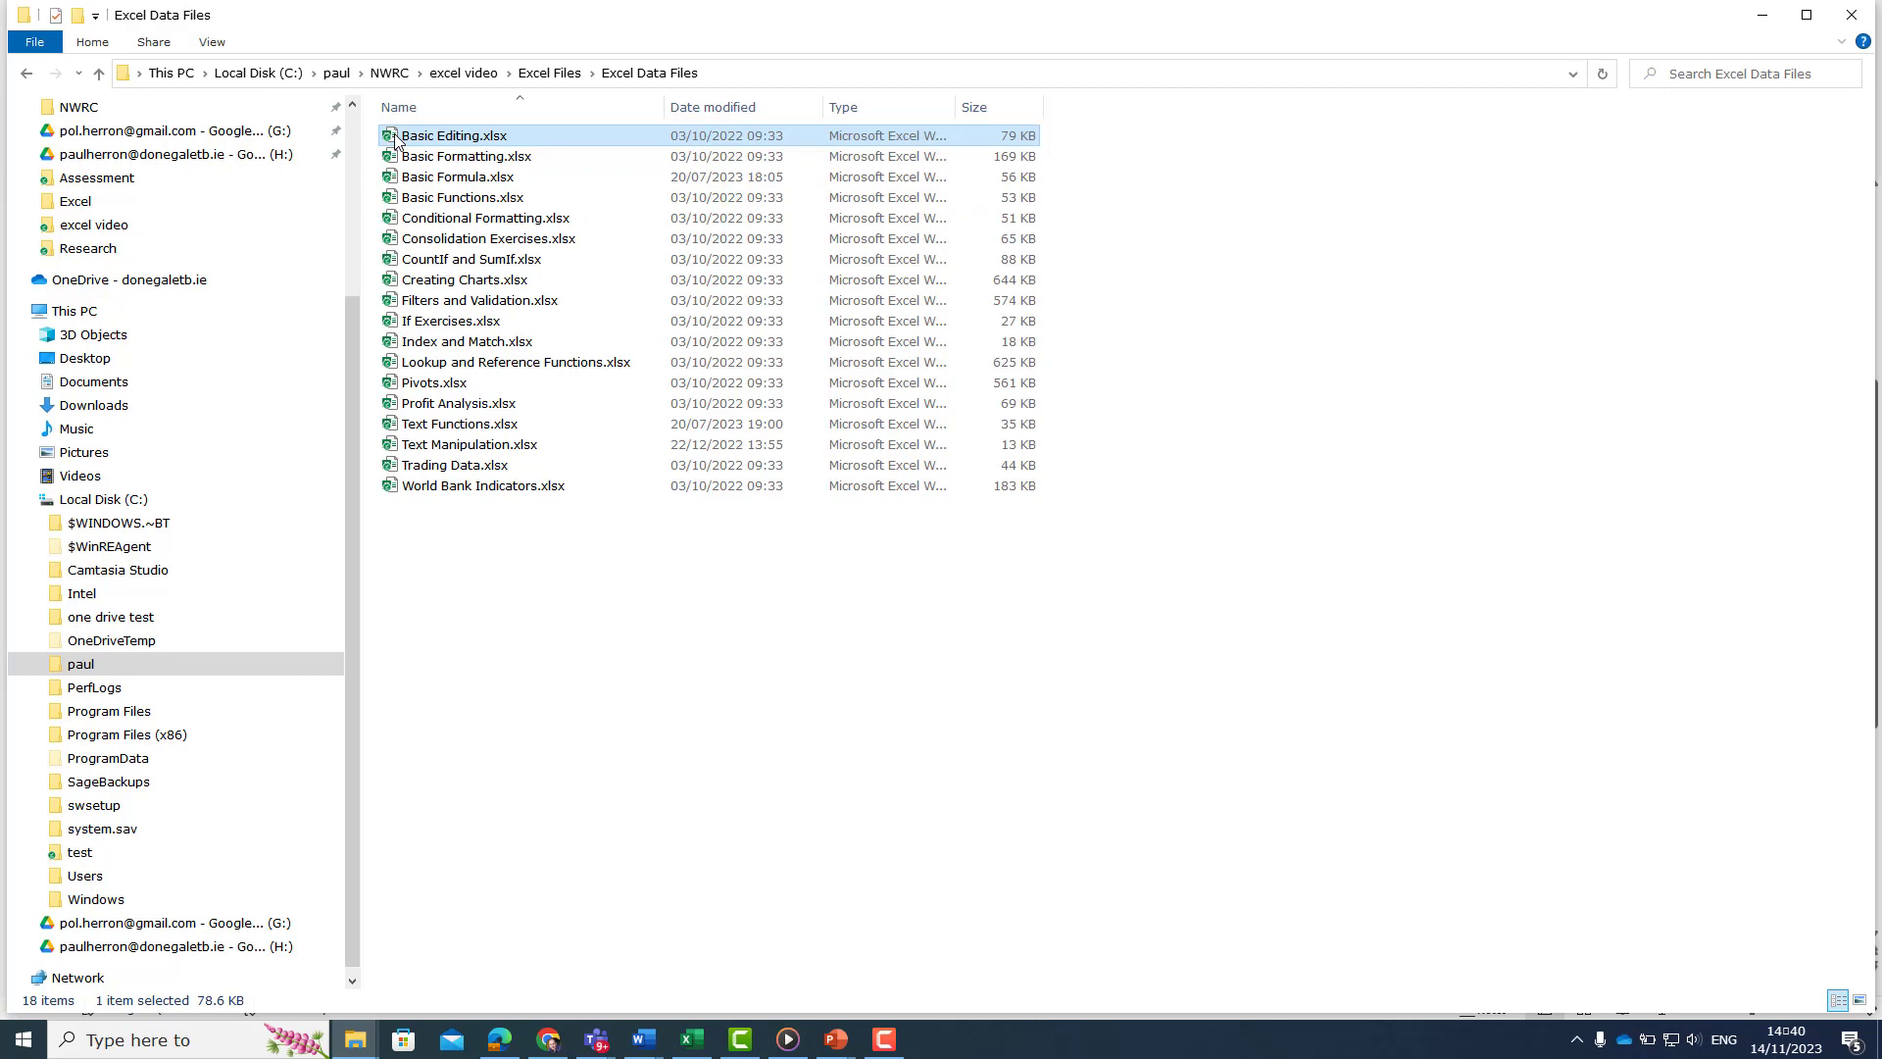
# Step: Open Basic Editing.xlsx and move the Date heading from C2 to C3 on the Finance sheet
pyautogui.doubleClick(454, 136)
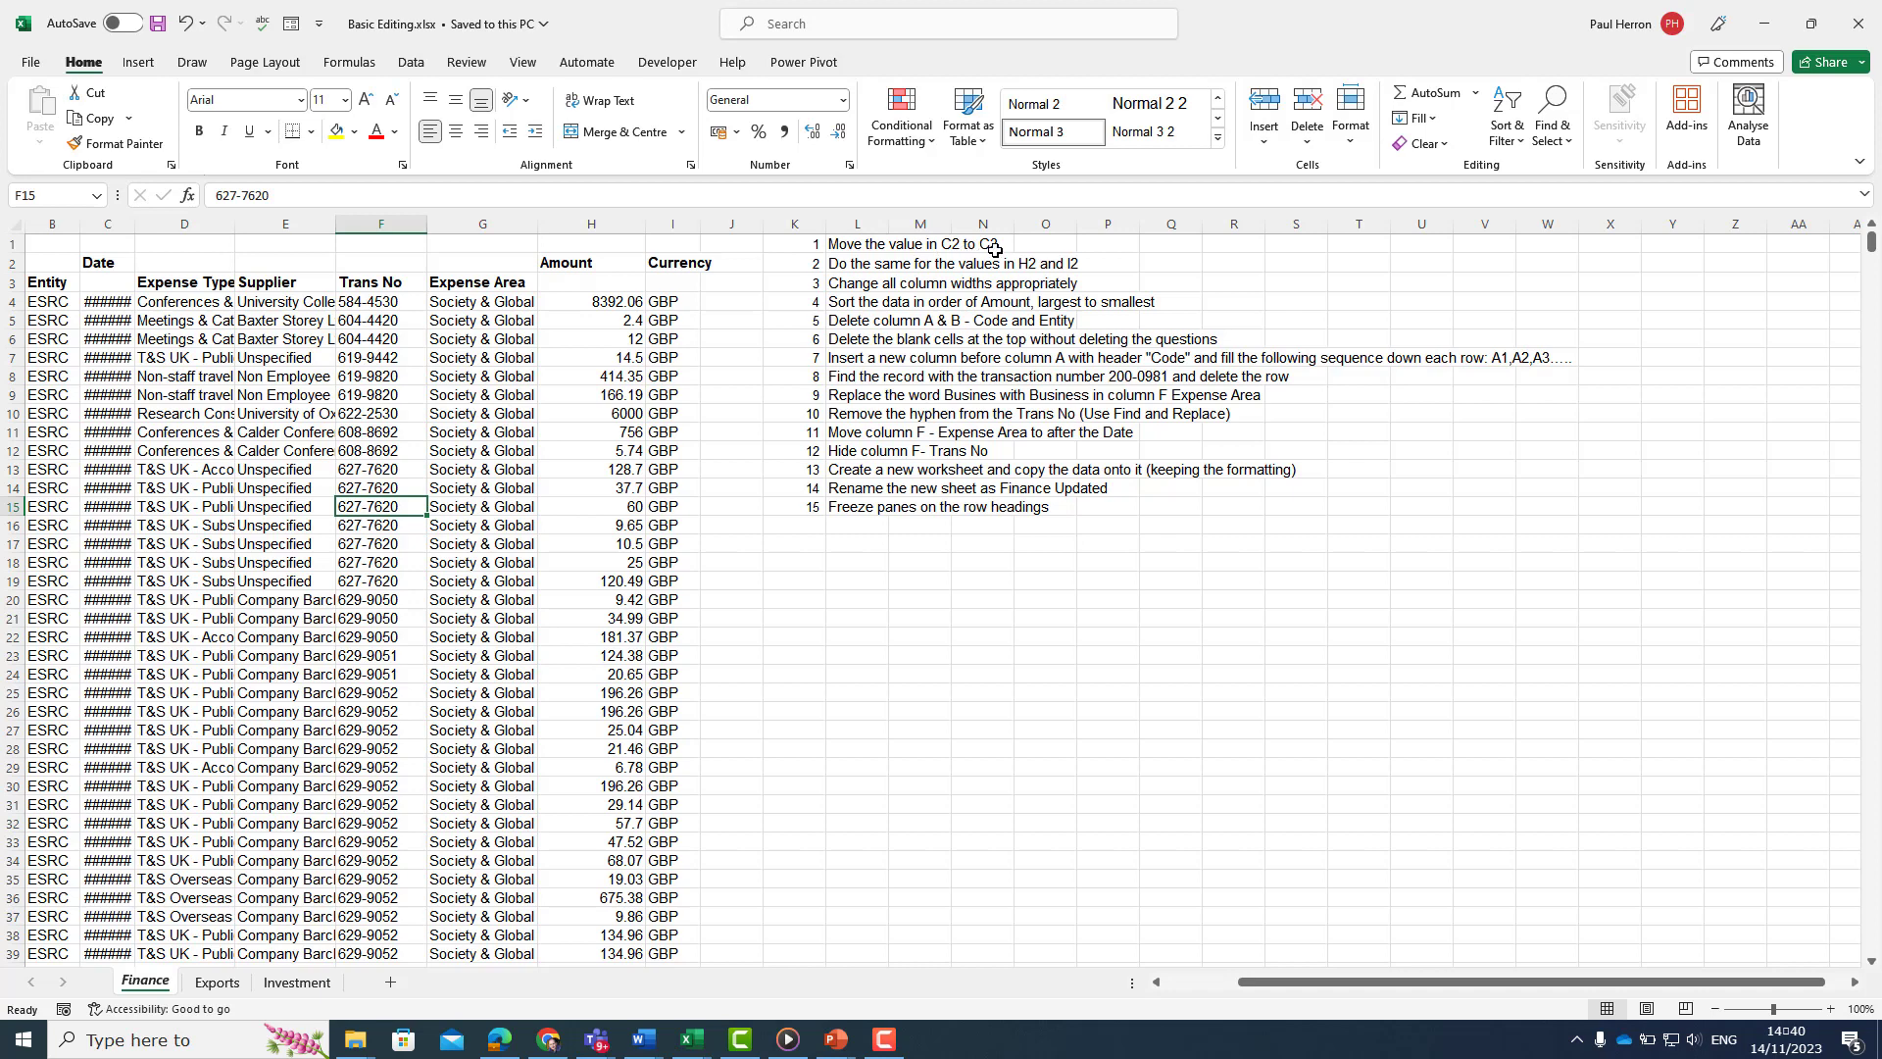
pyautogui.click(118, 262)
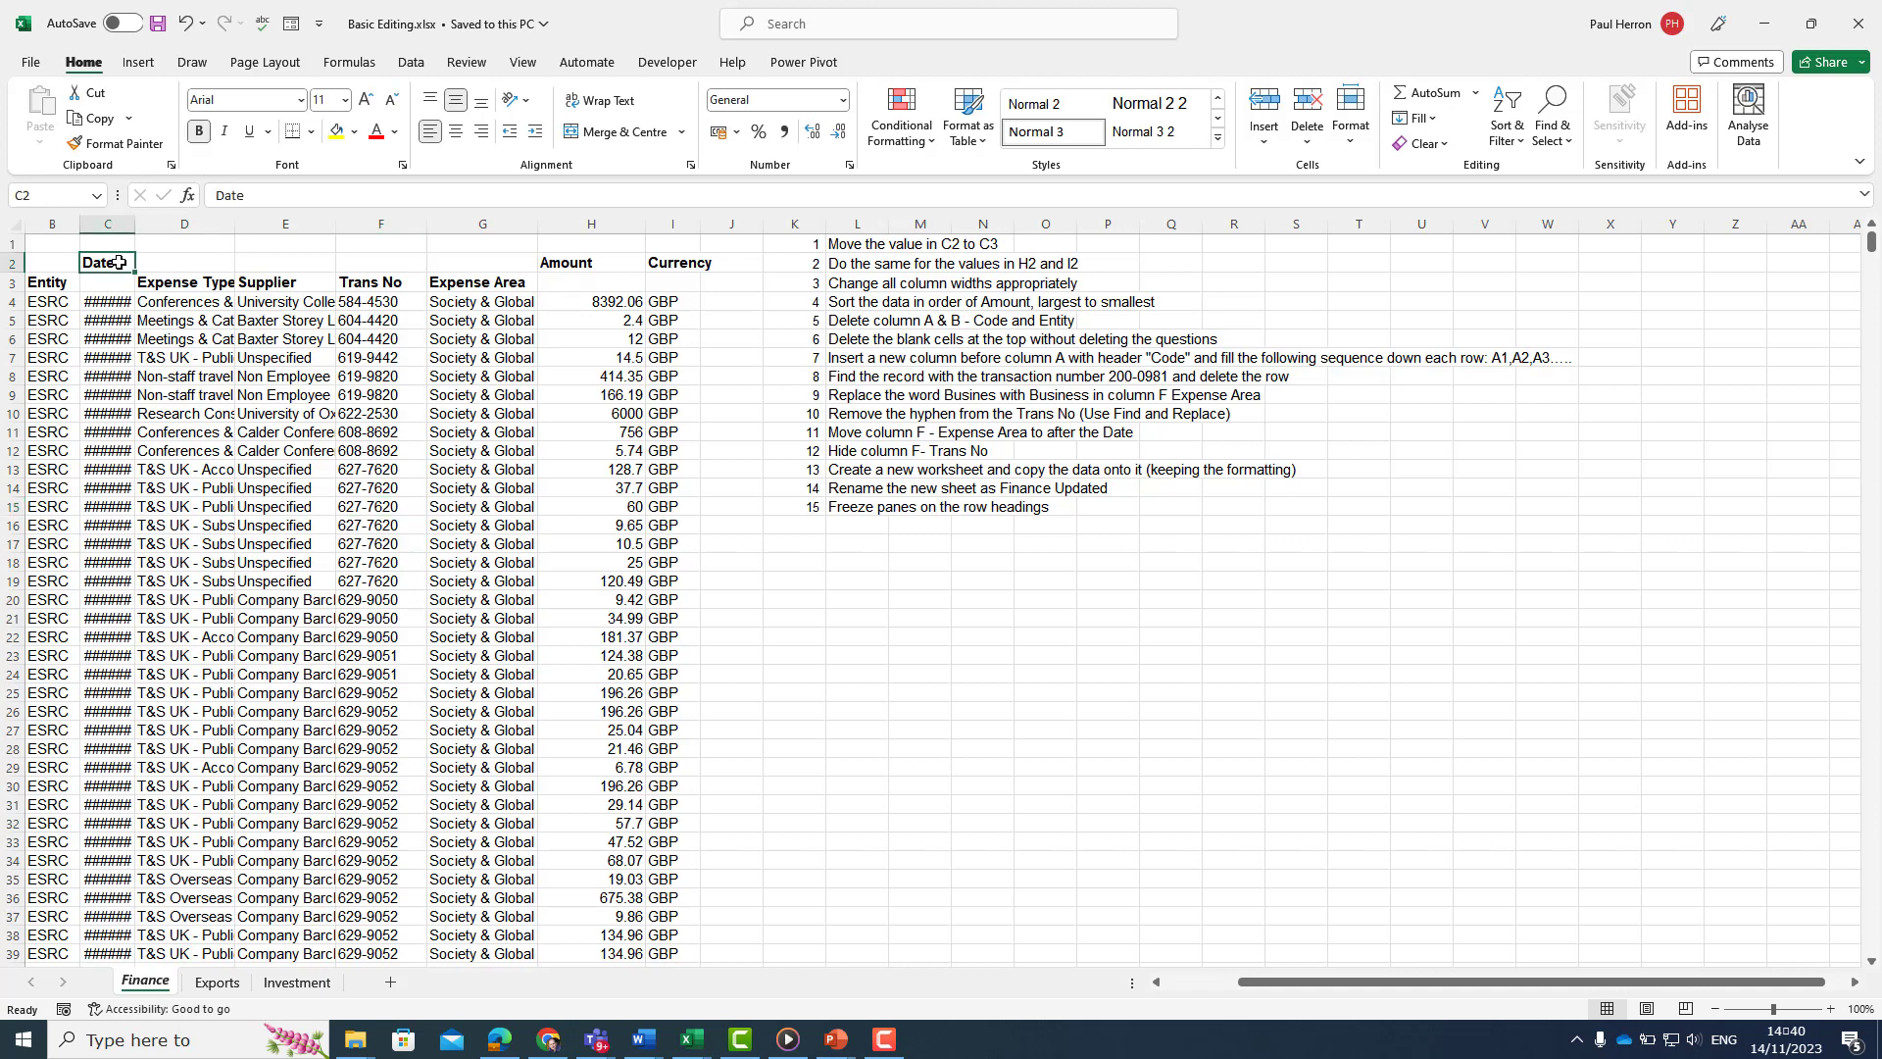
pyautogui.hotkey('ctrl', 'x')
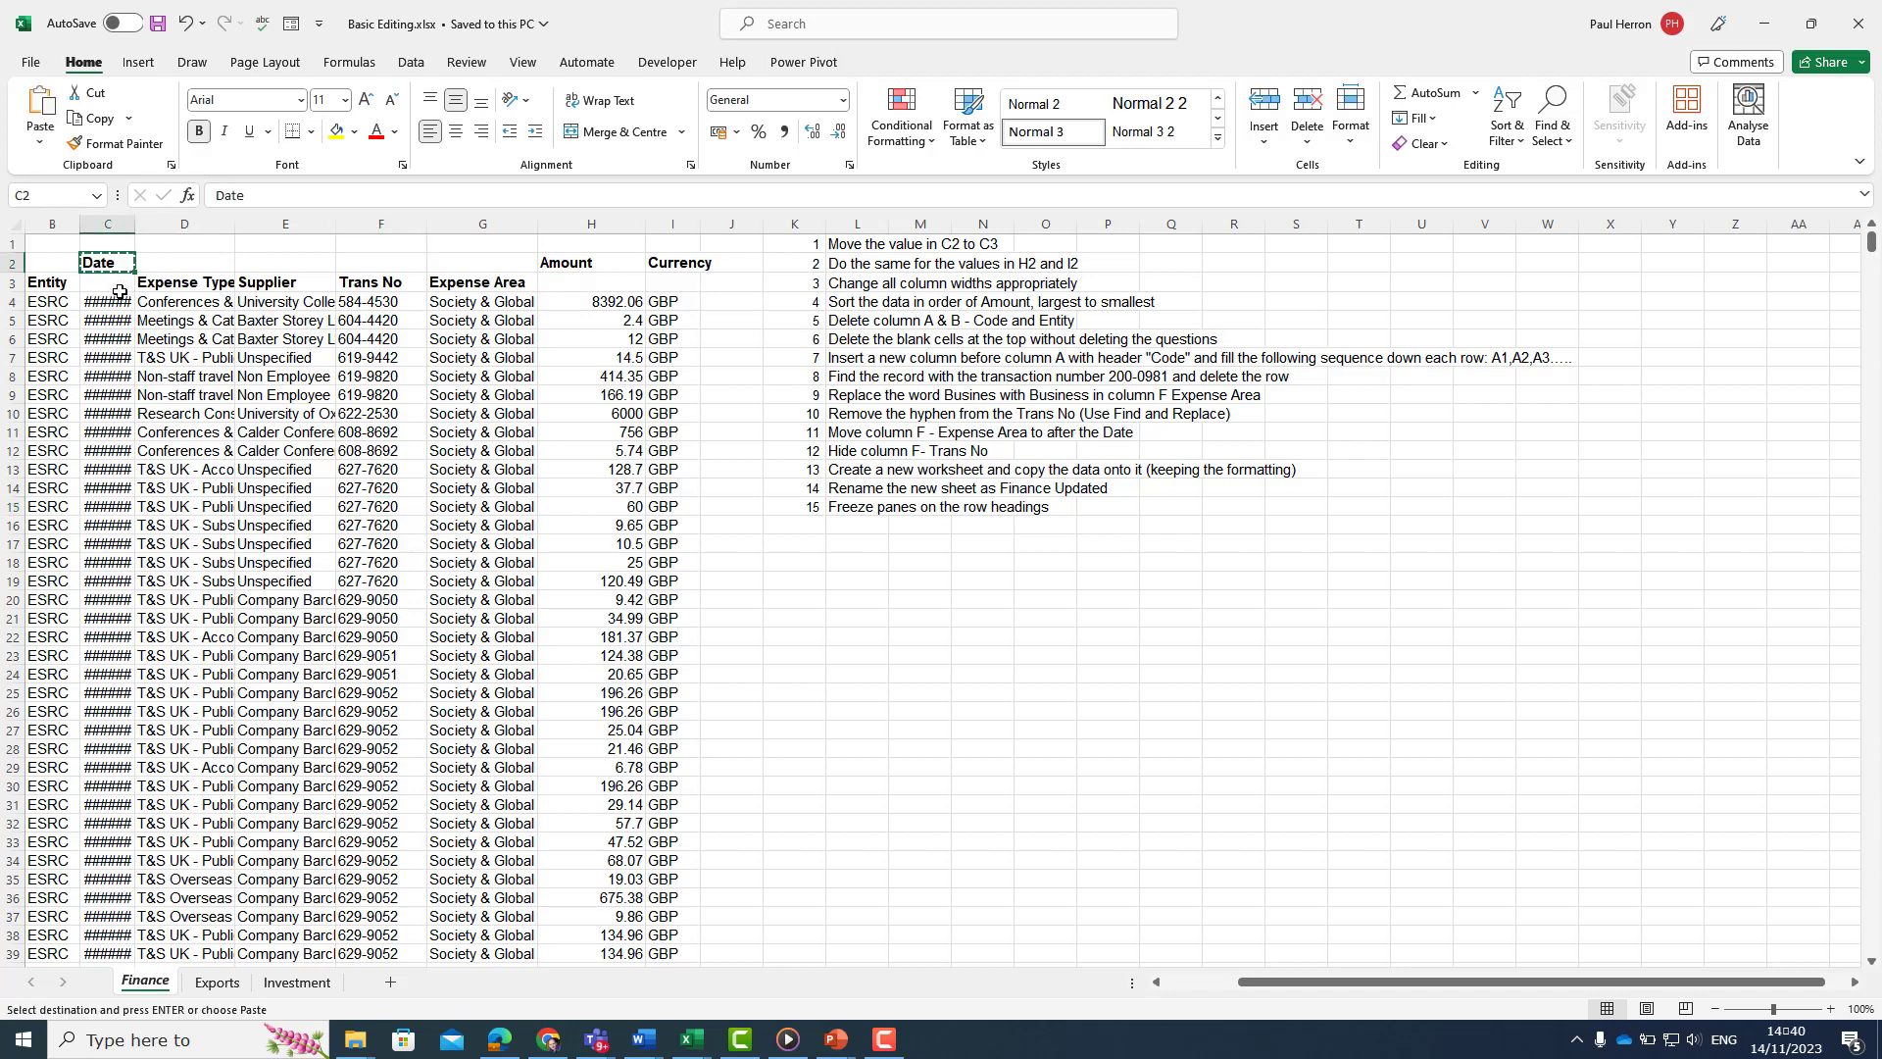
pyautogui.rightClick(115, 265)
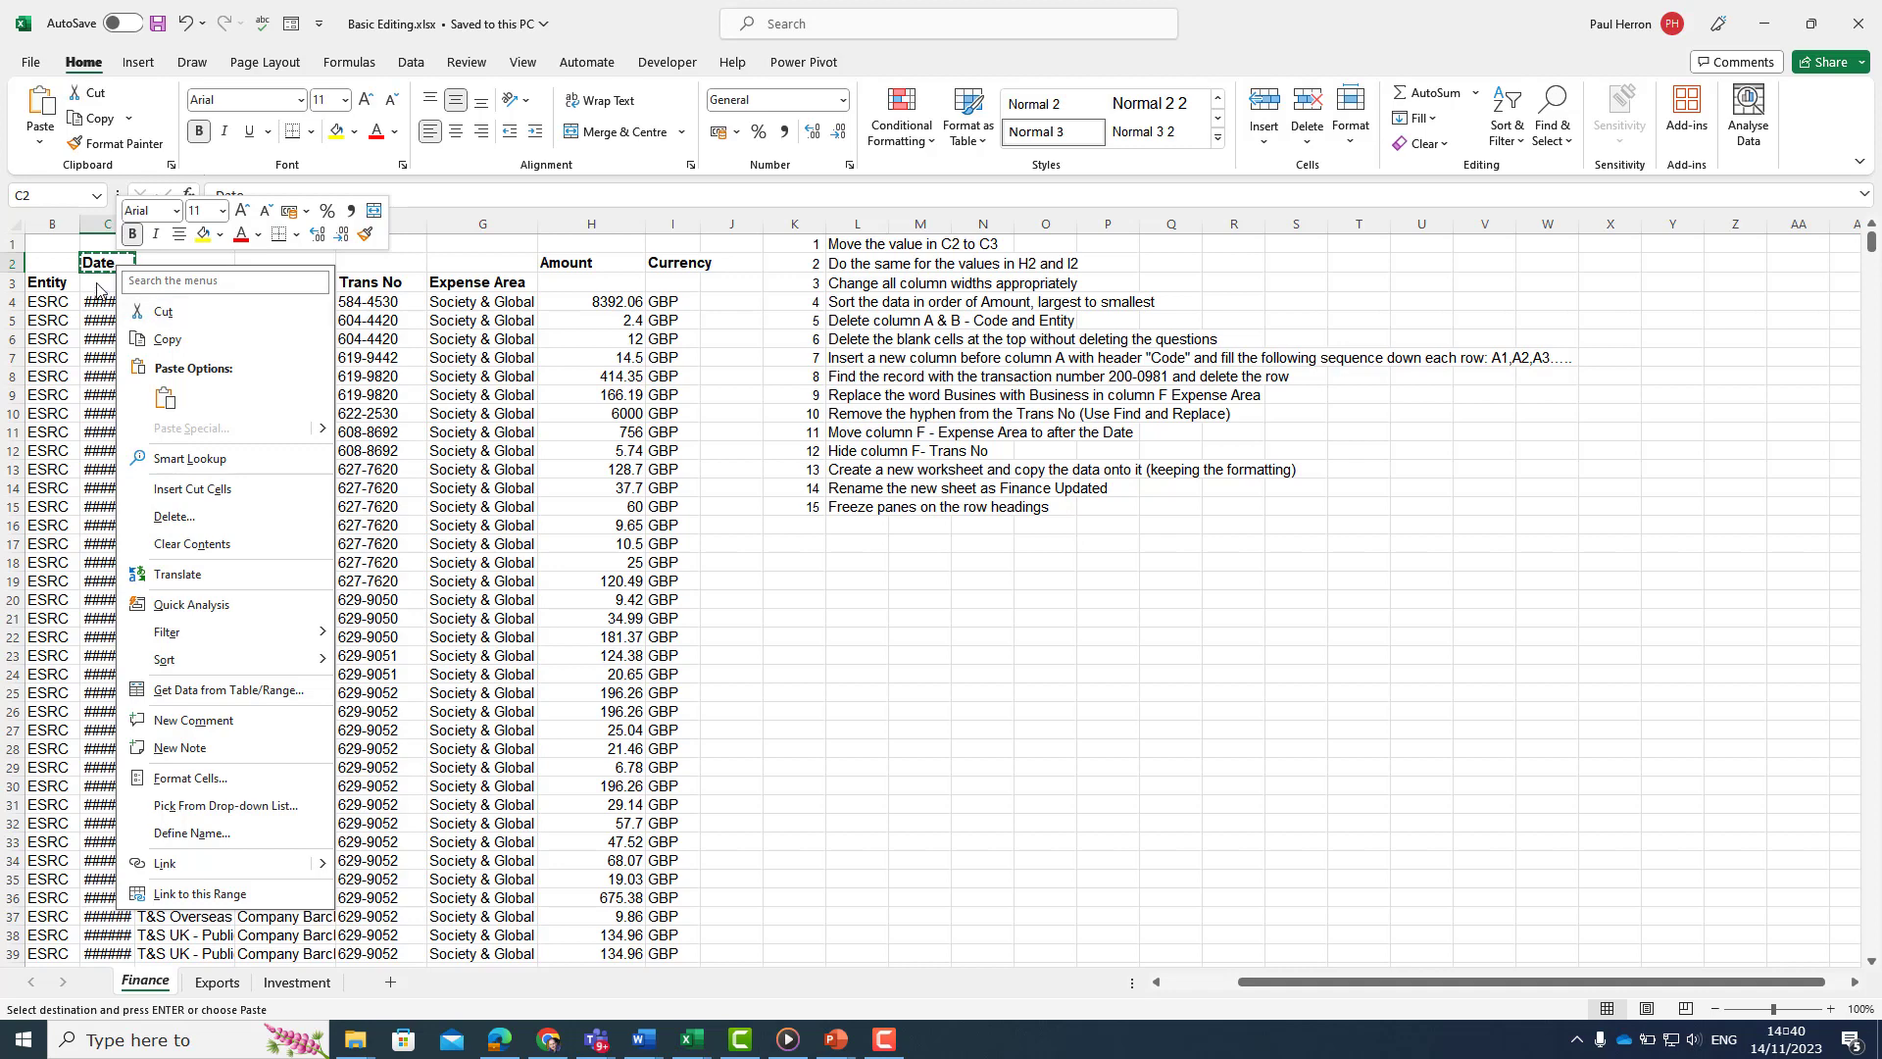
pyautogui.click(166, 312)
pyautogui.click(96, 283)
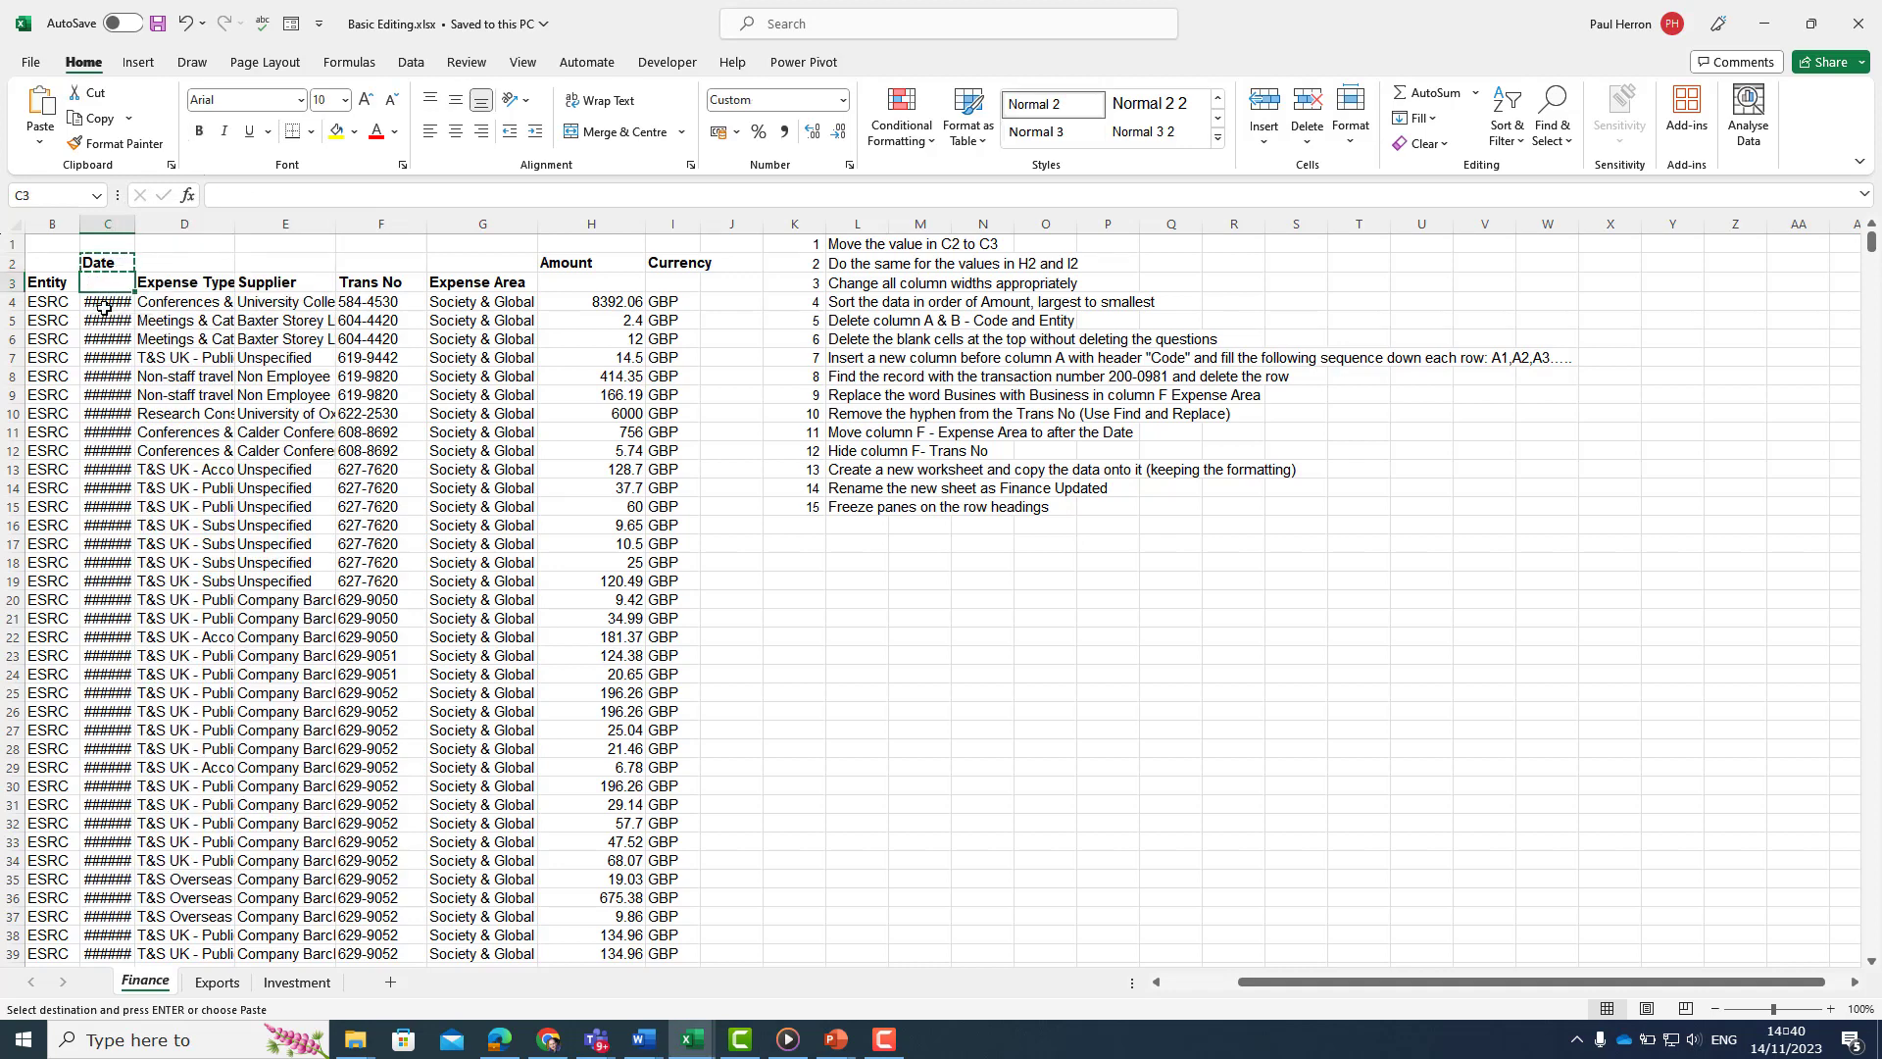
pyautogui.hotkey('ctrl', 'v')
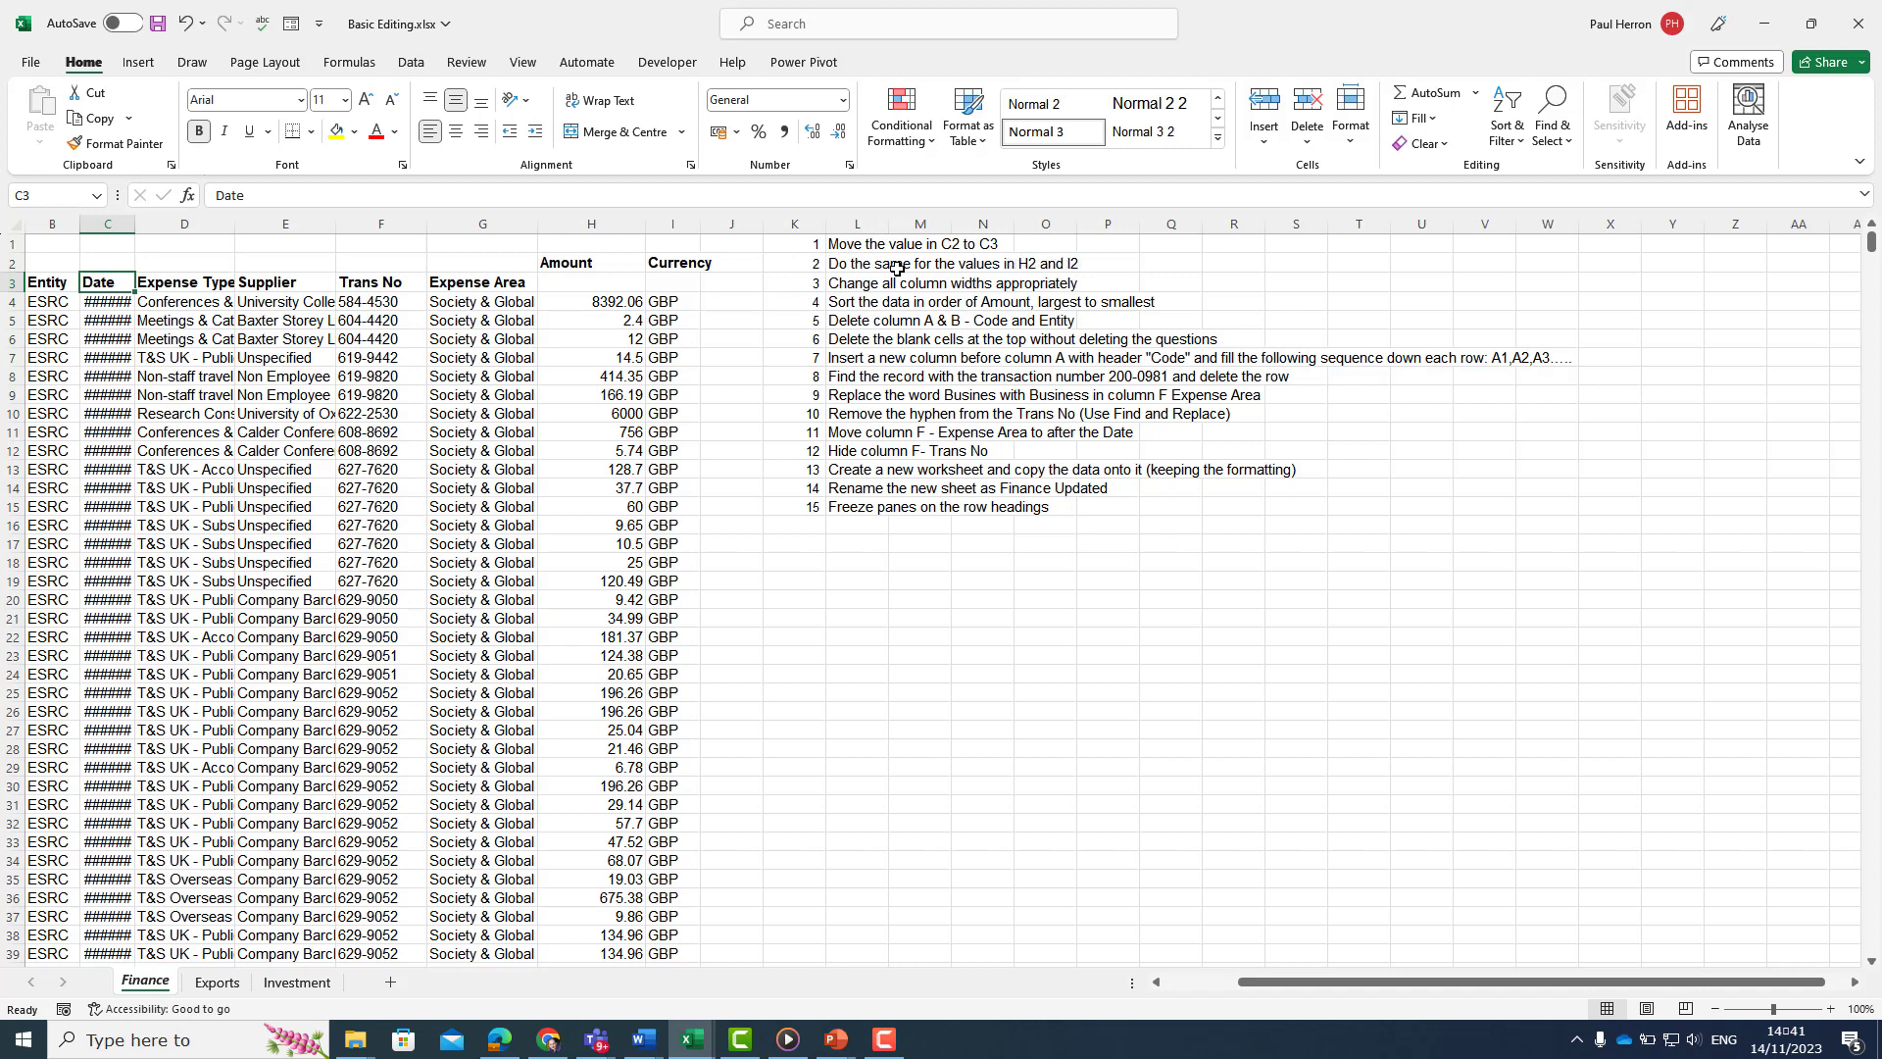
pyautogui.click(597, 262)
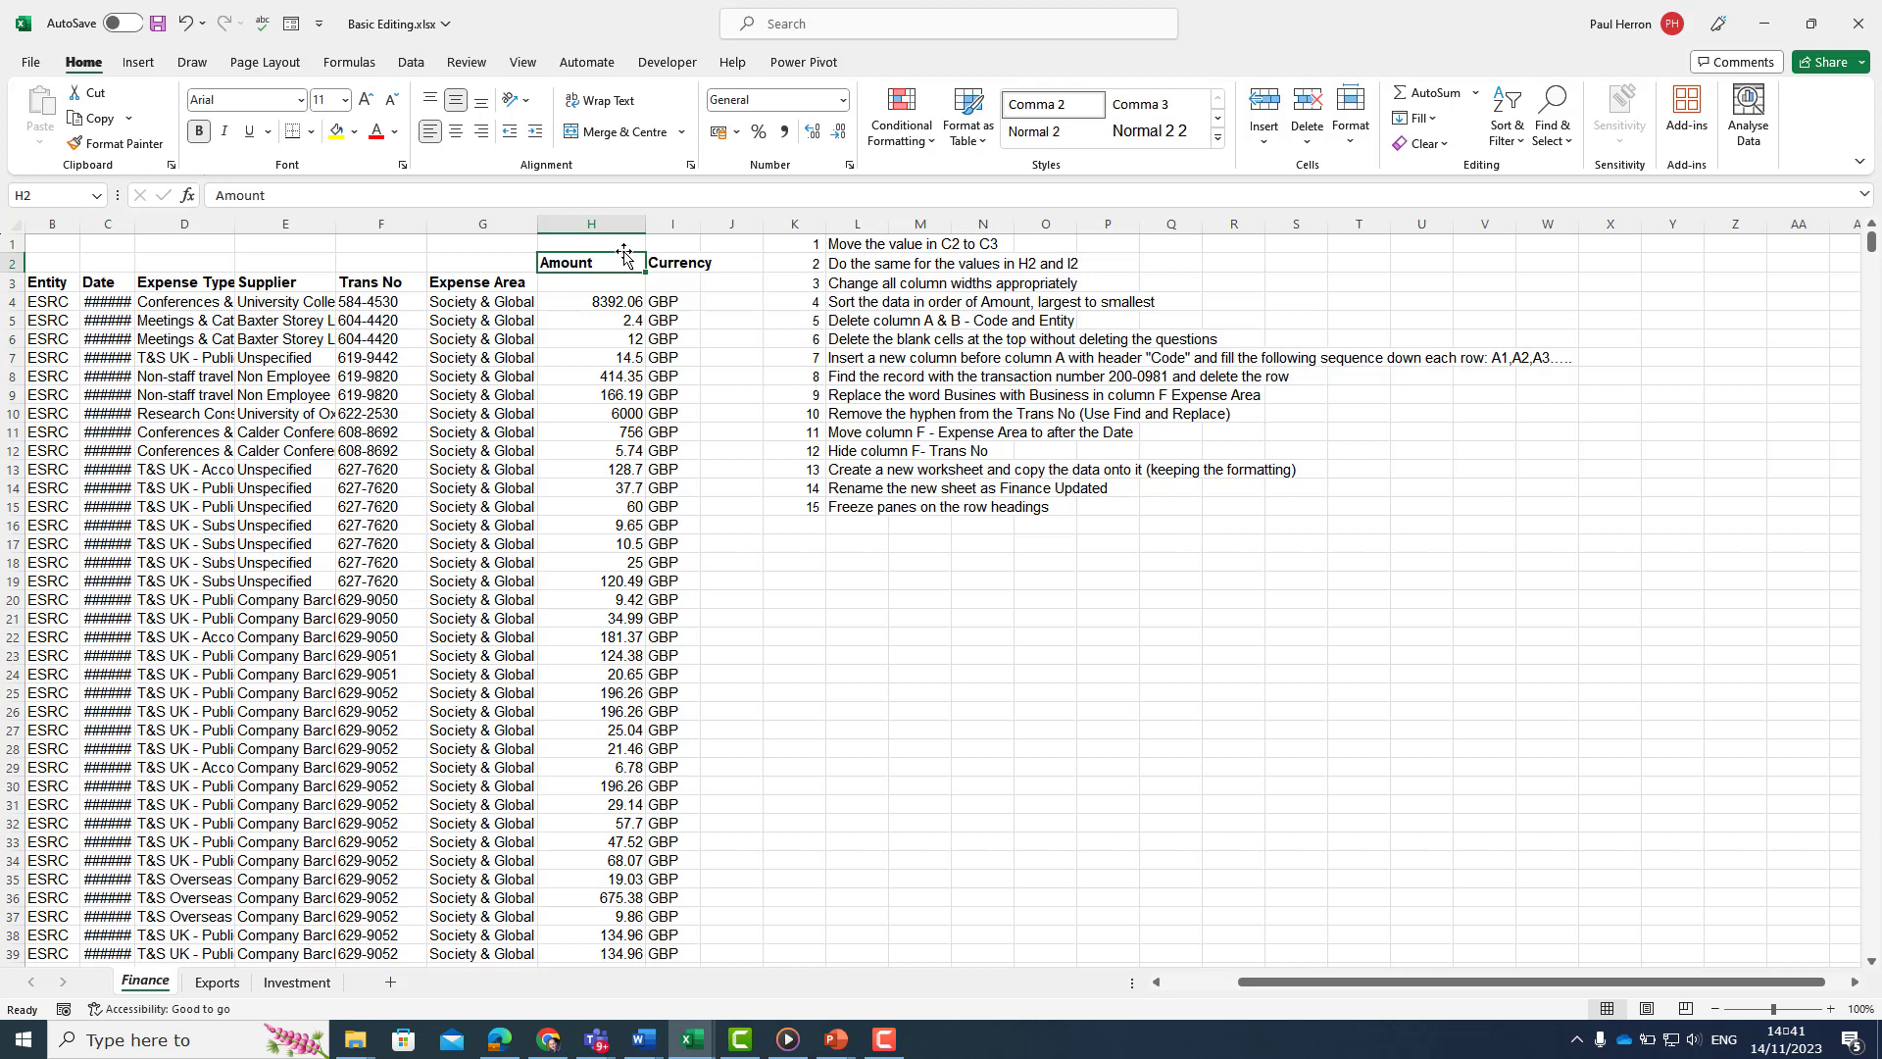
pyautogui.moveTo(623, 257); pyautogui.dragTo(616, 281)
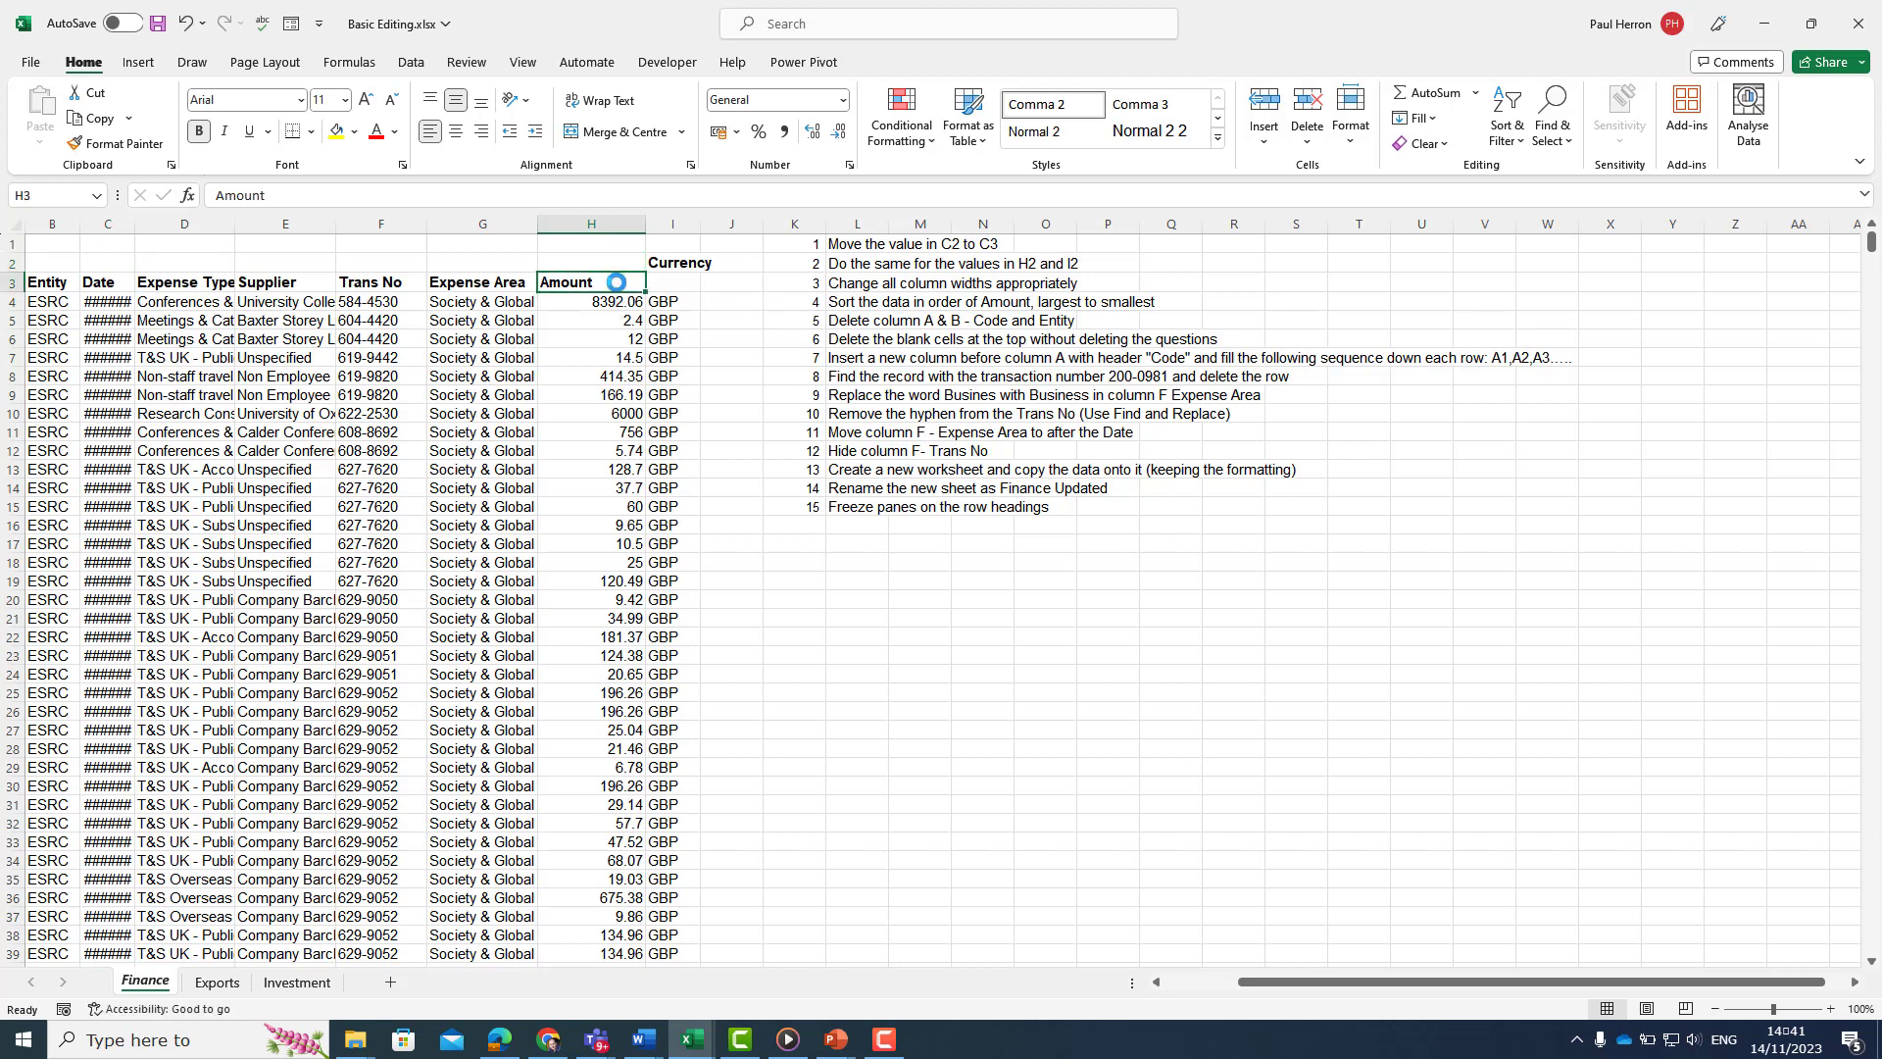
pyautogui.hotkey('ctrl', 'z')
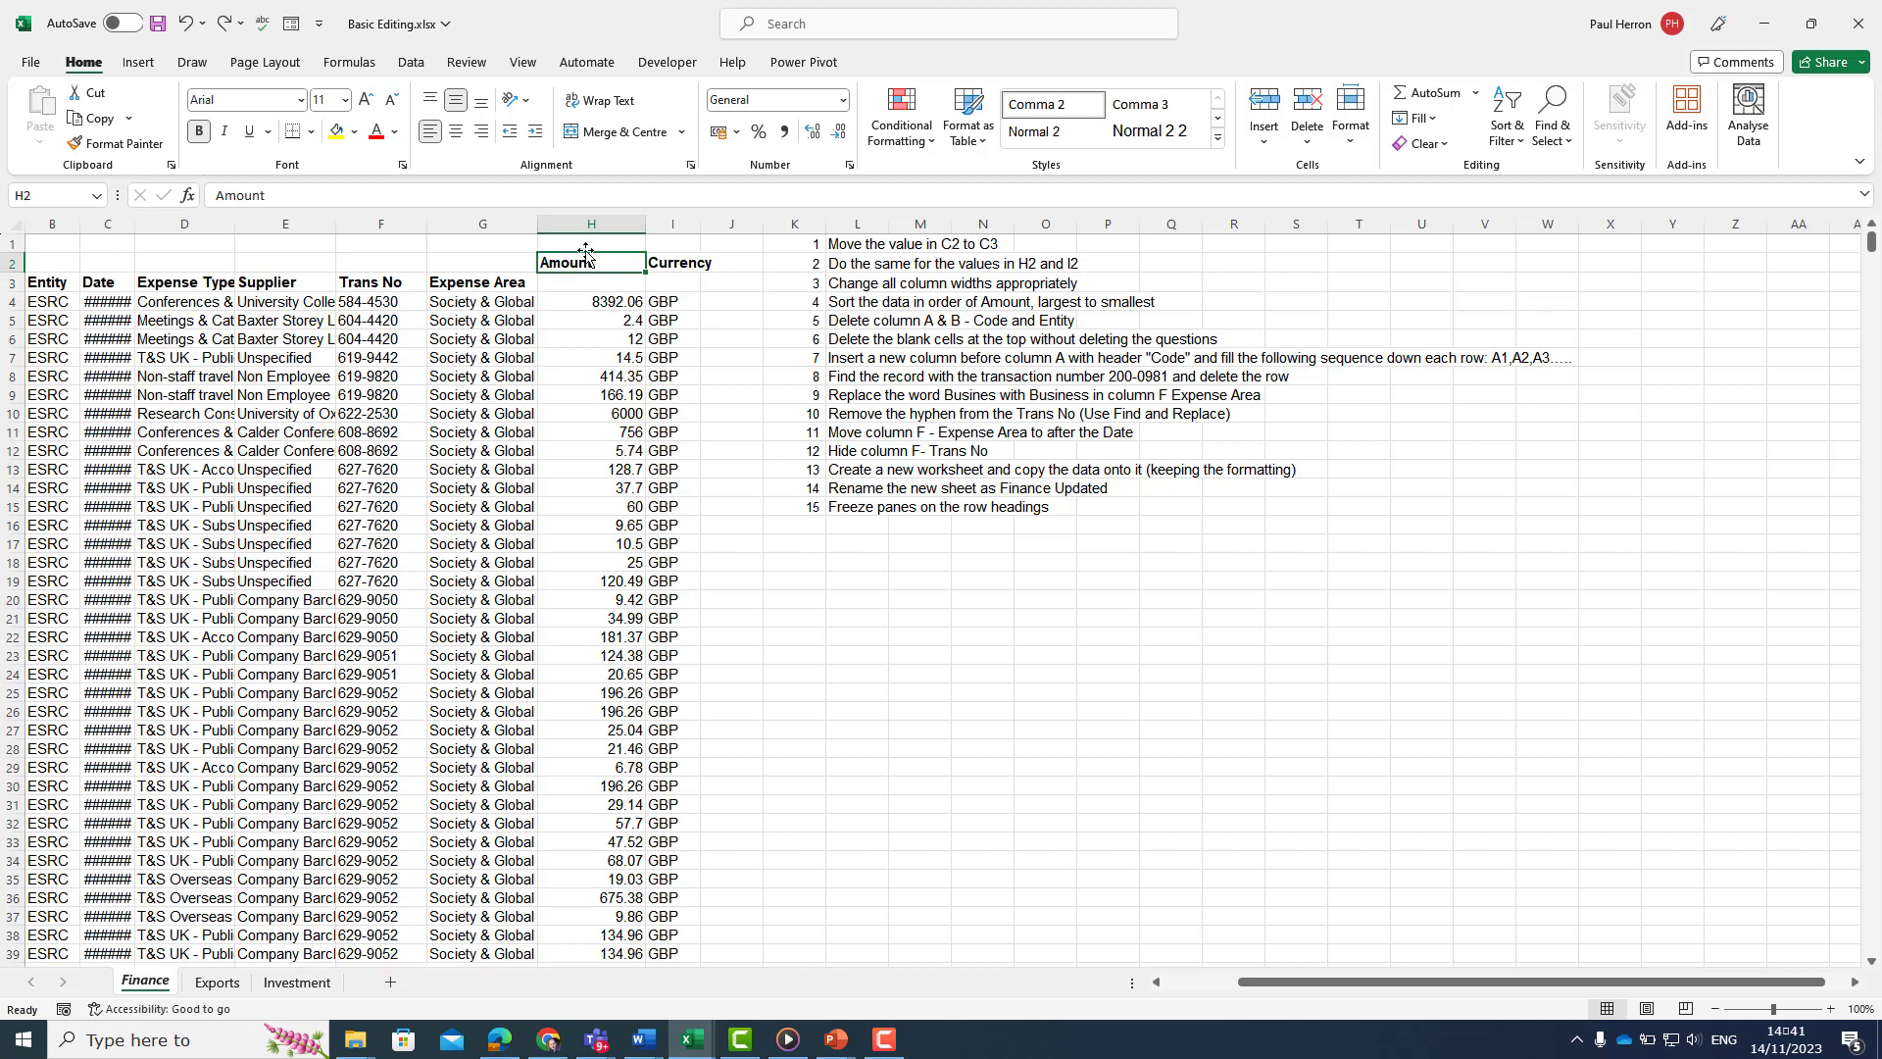
pyautogui.moveTo(586, 253); pyautogui.dragTo(588, 276)
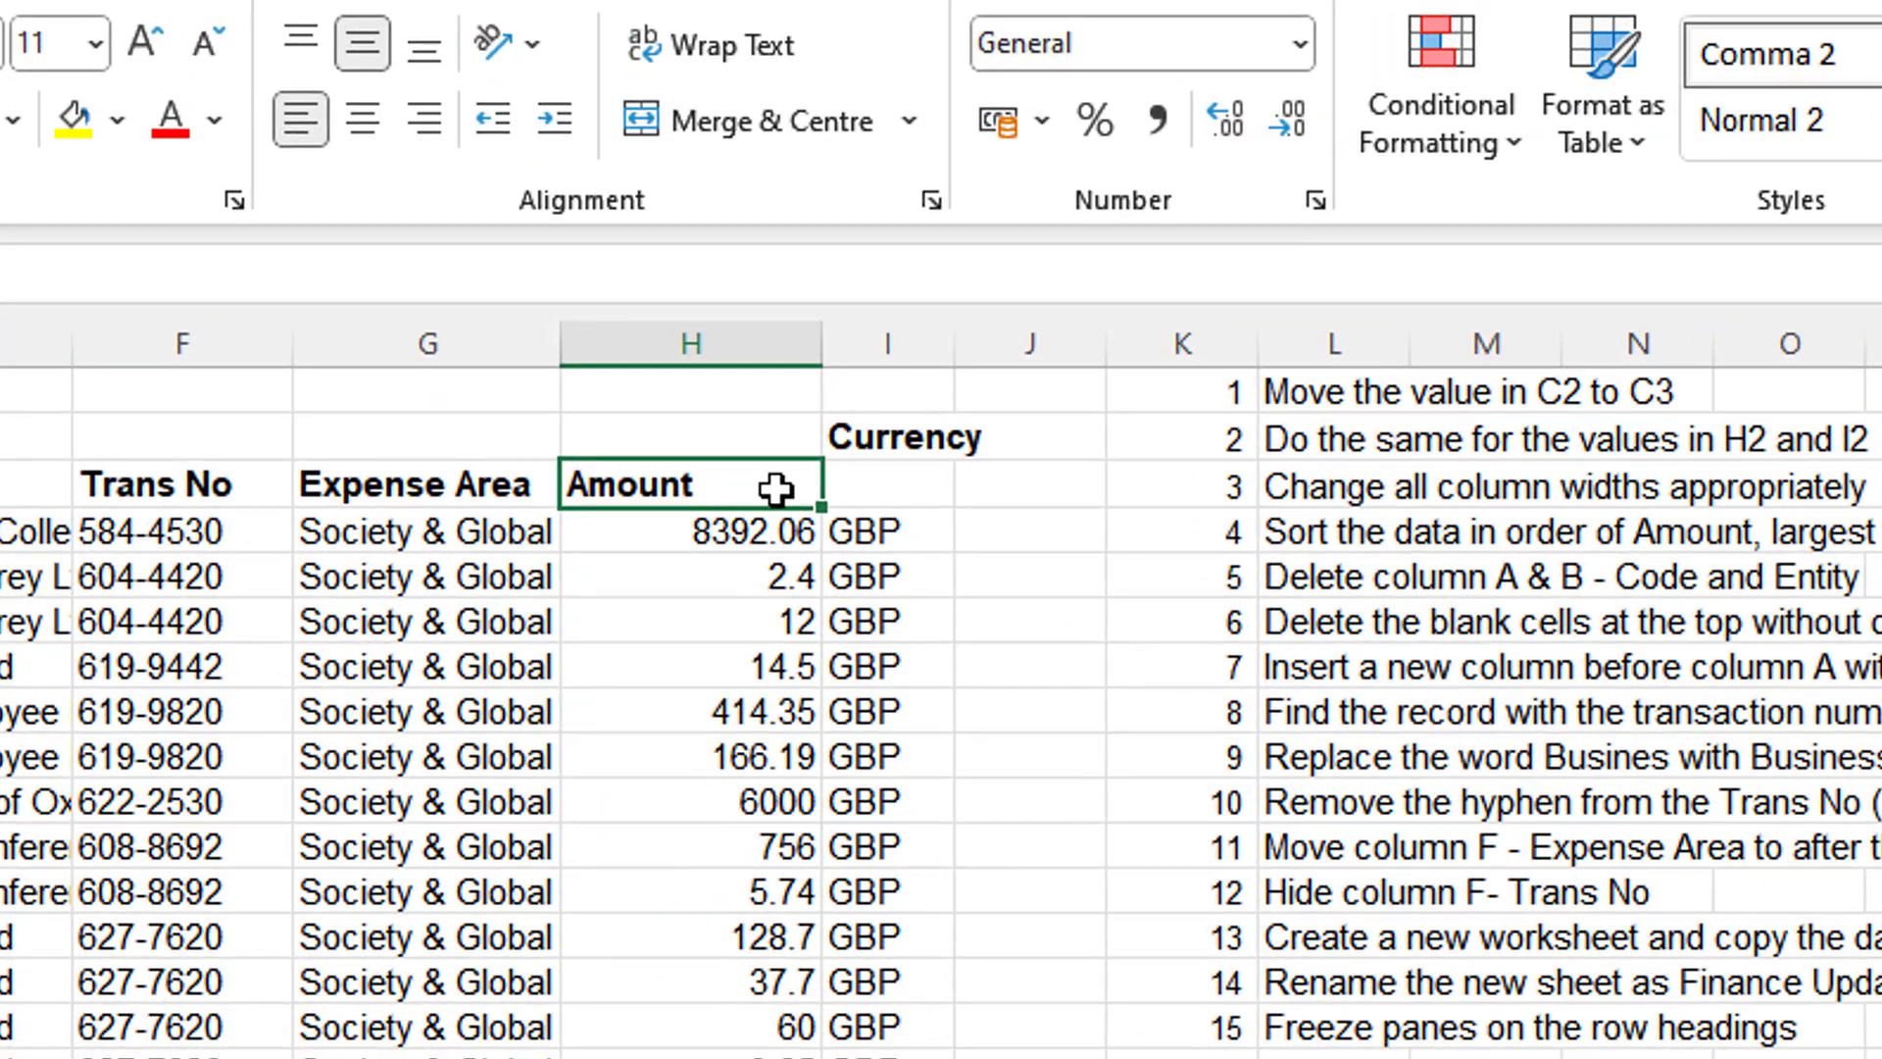
pyautogui.hotkey('ctrl', 'z')
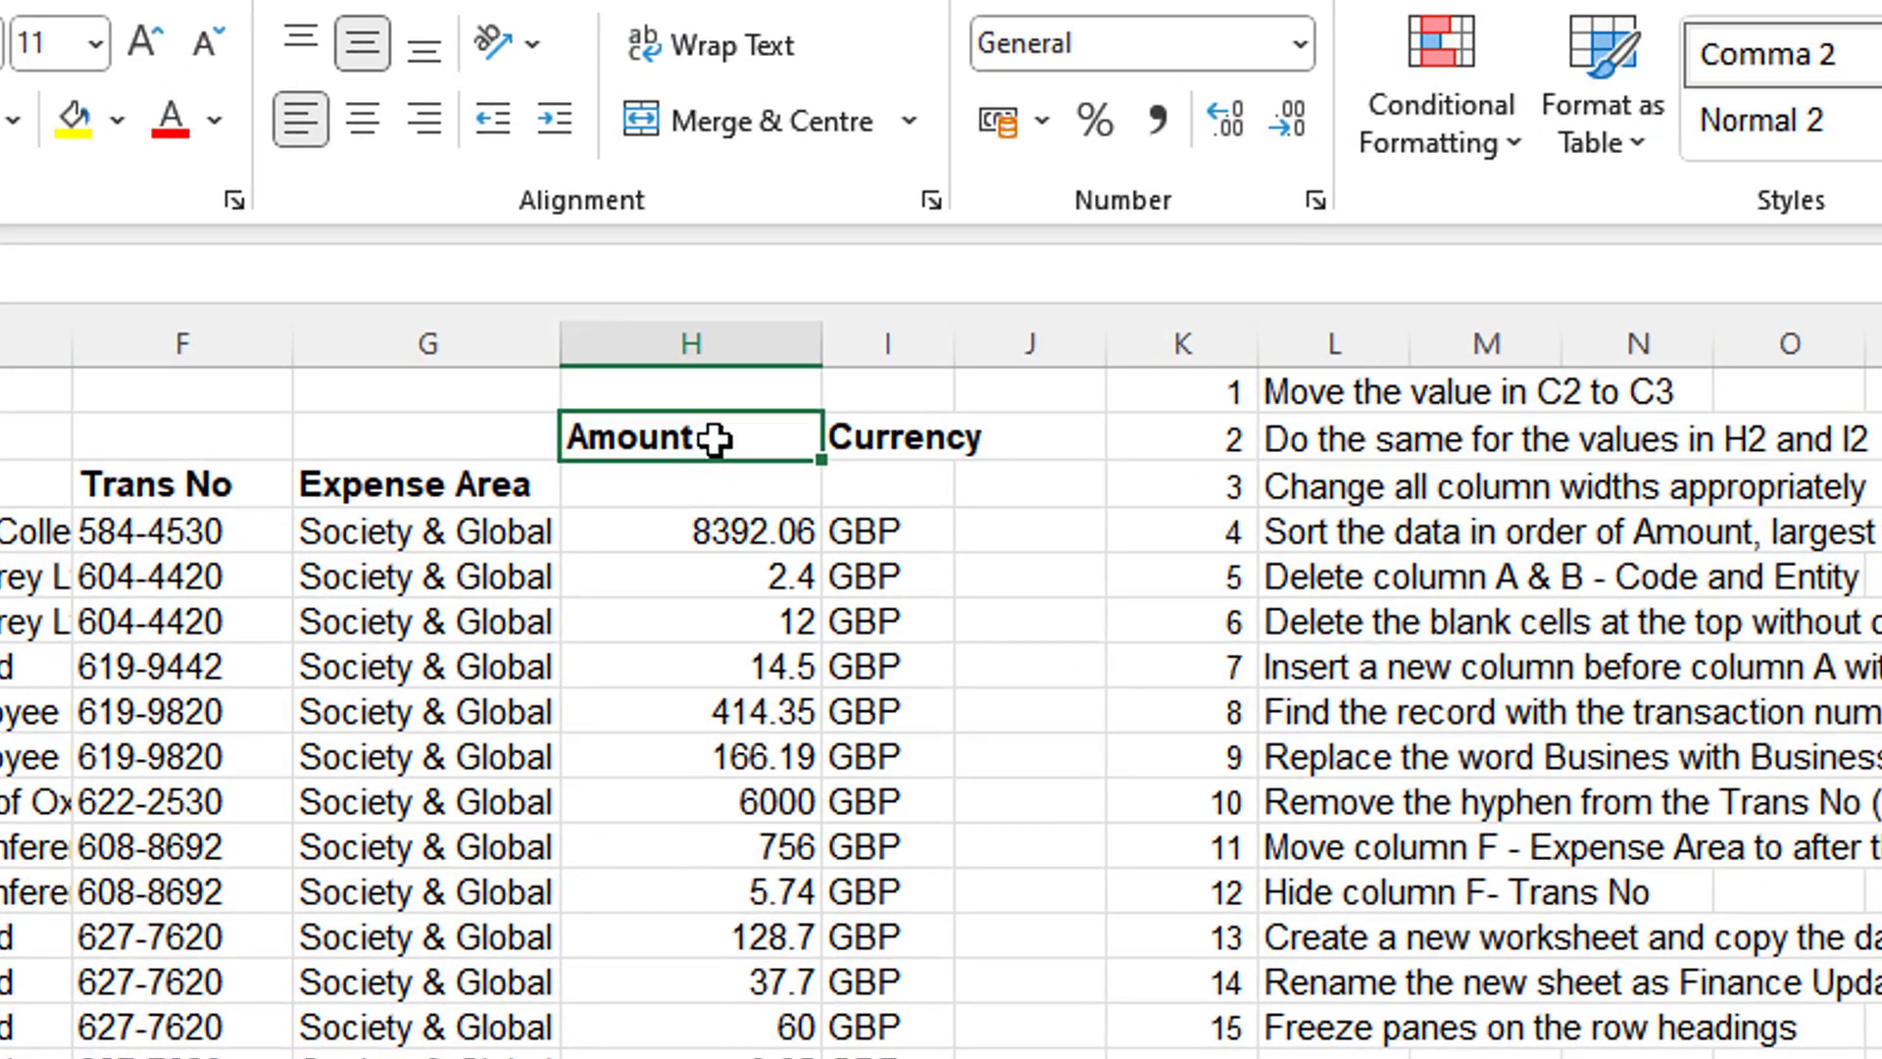
# Step: Move the Amount and Currency headings together from H2:I2 to H3:I3
pyautogui.moveTo(719, 437); pyautogui.dragTo(919, 443)
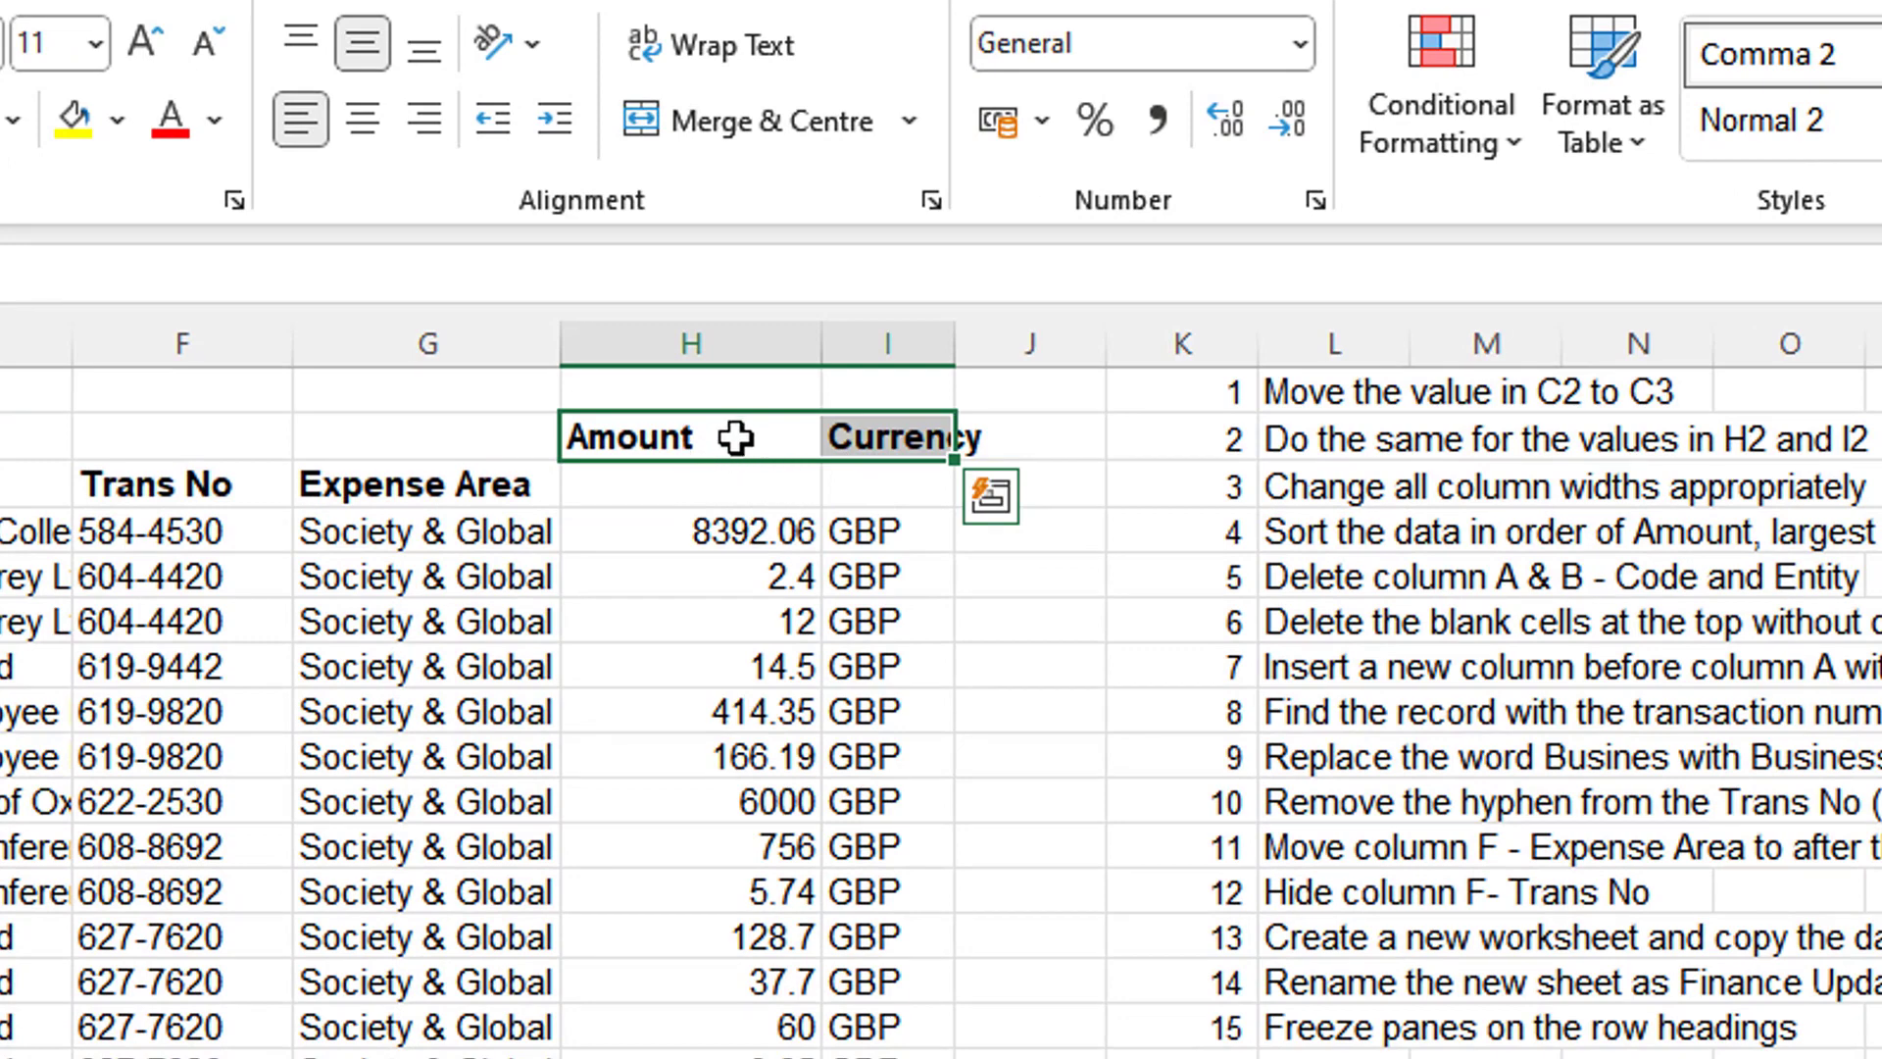
pyautogui.click(686, 517)
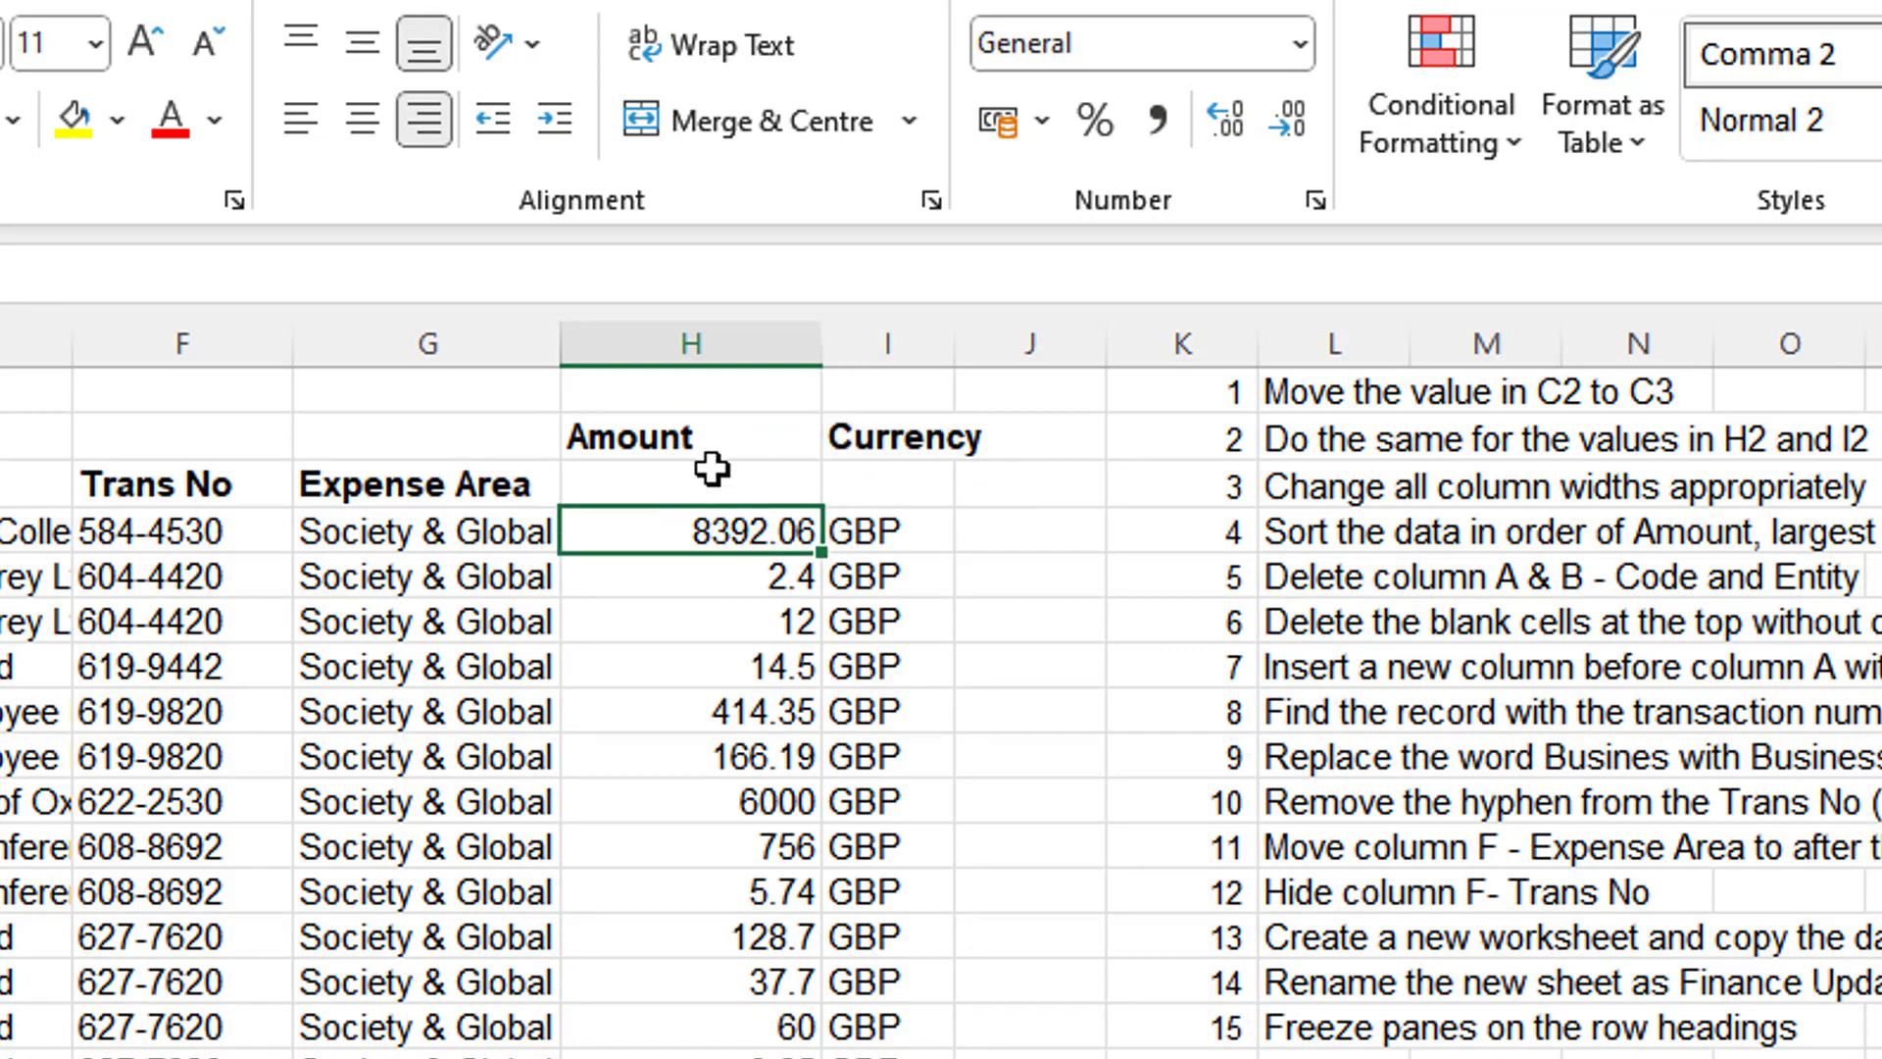
pyautogui.click(727, 439)
pyautogui.moveTo(727, 439); pyautogui.dragTo(887, 439)
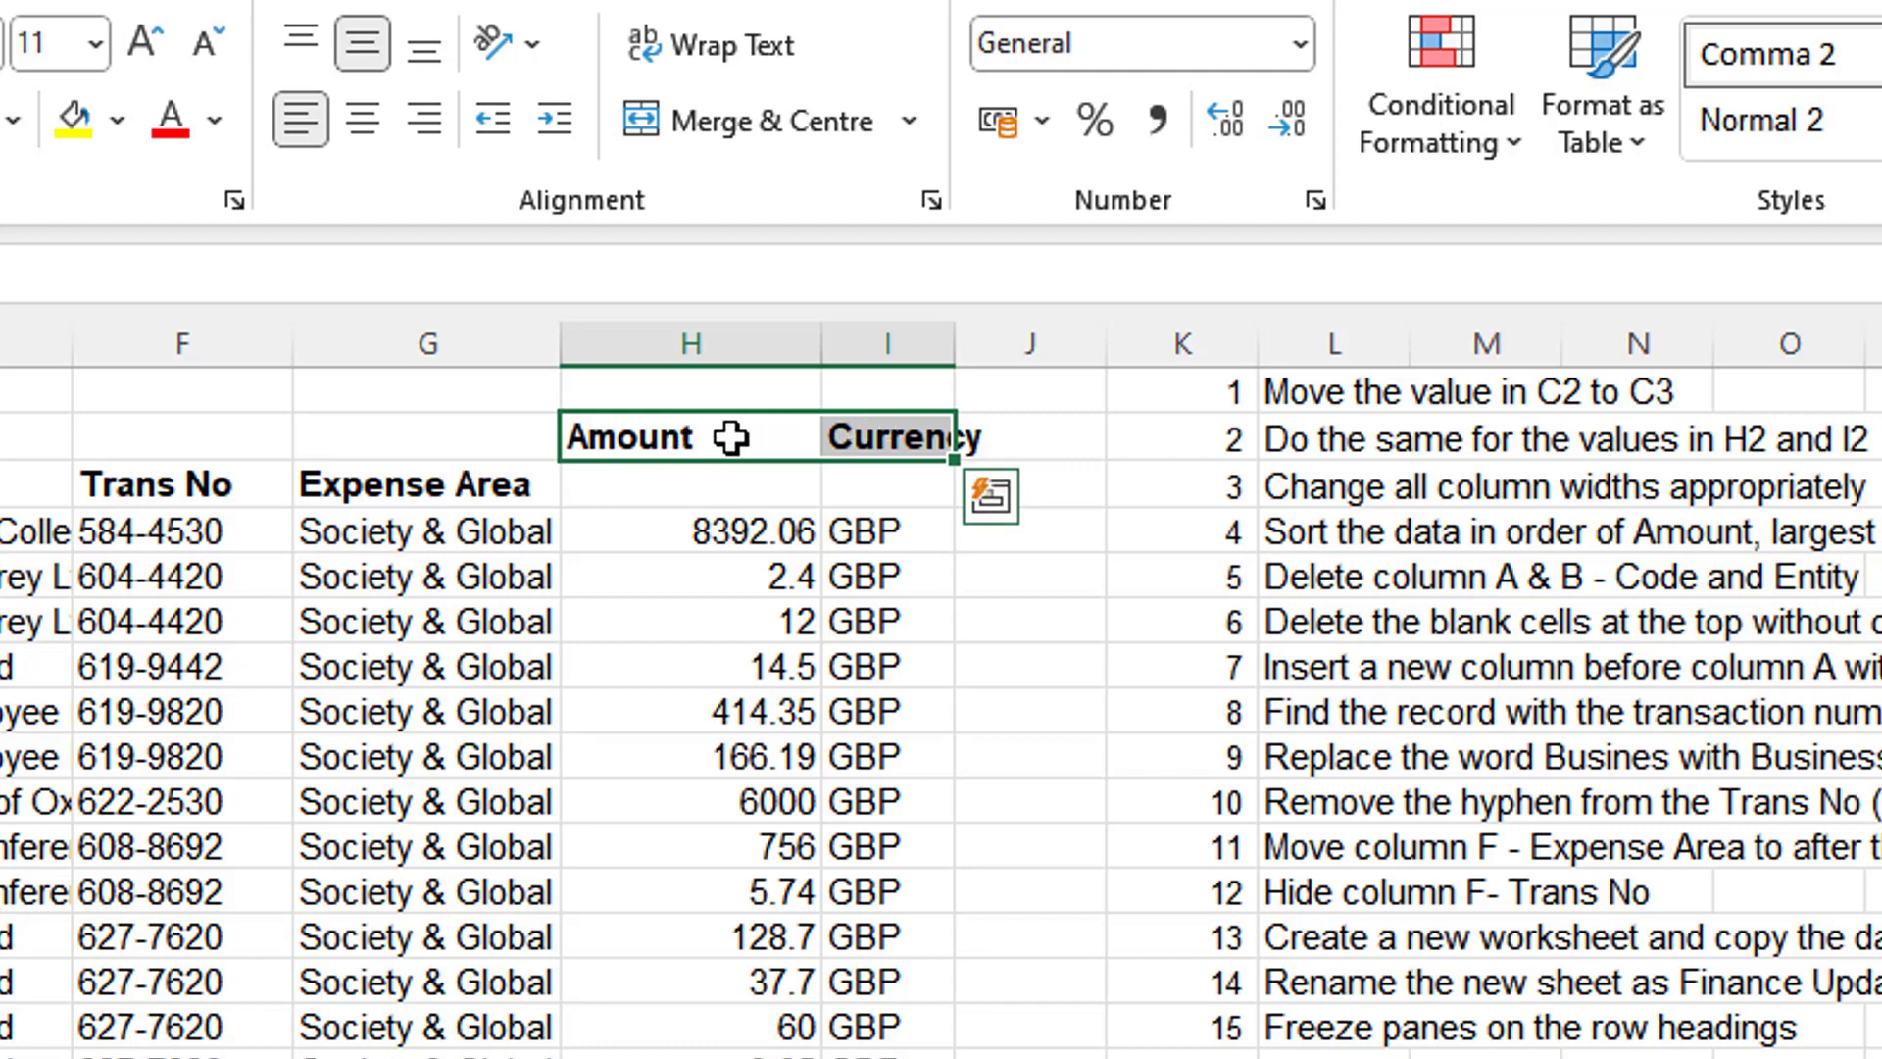
pyautogui.moveTo(761, 413); pyautogui.dragTo(760, 480)
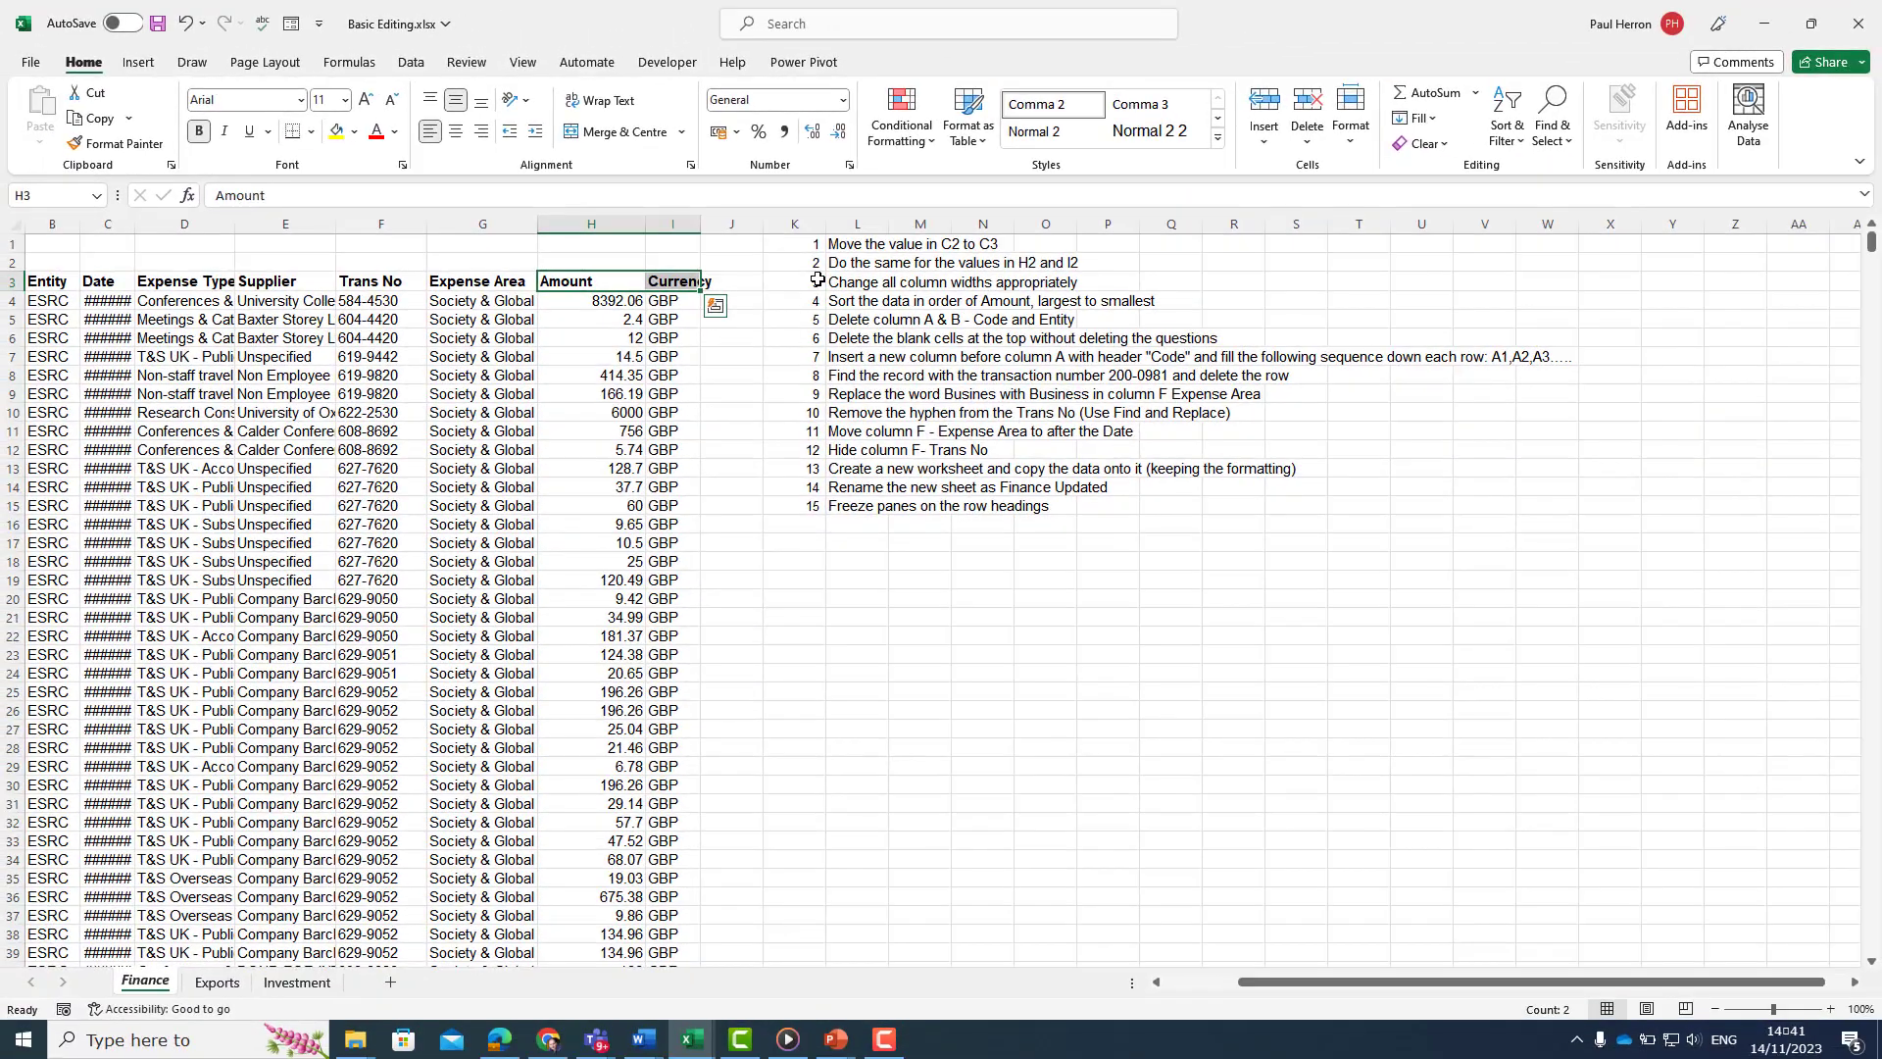
# Step: AutoFit the widths of columns A to I to their contents
pyautogui.moveTo(838, 283); pyautogui.dragTo(1048, 283)
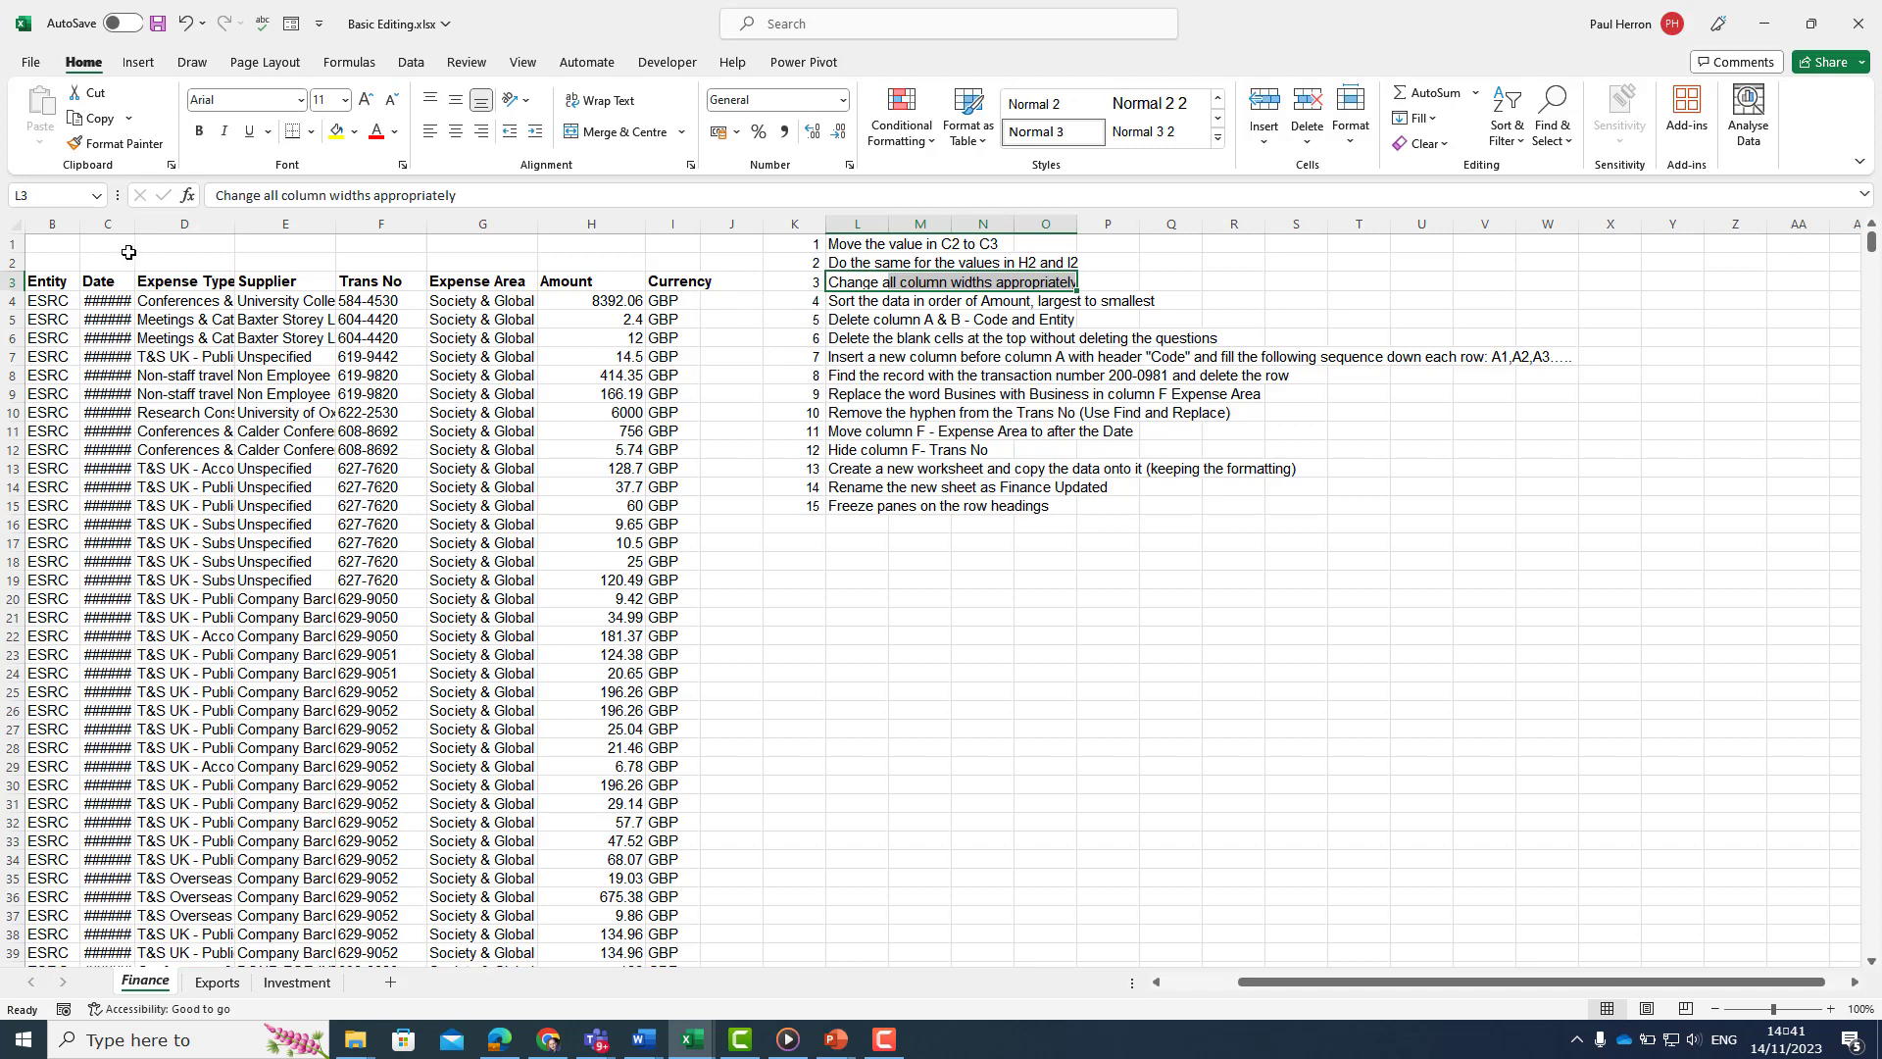
pyautogui.moveTo(1567, 982); pyautogui.dragTo(1450, 985)
pyautogui.moveTo(108, 224); pyautogui.dragTo(168, 228)
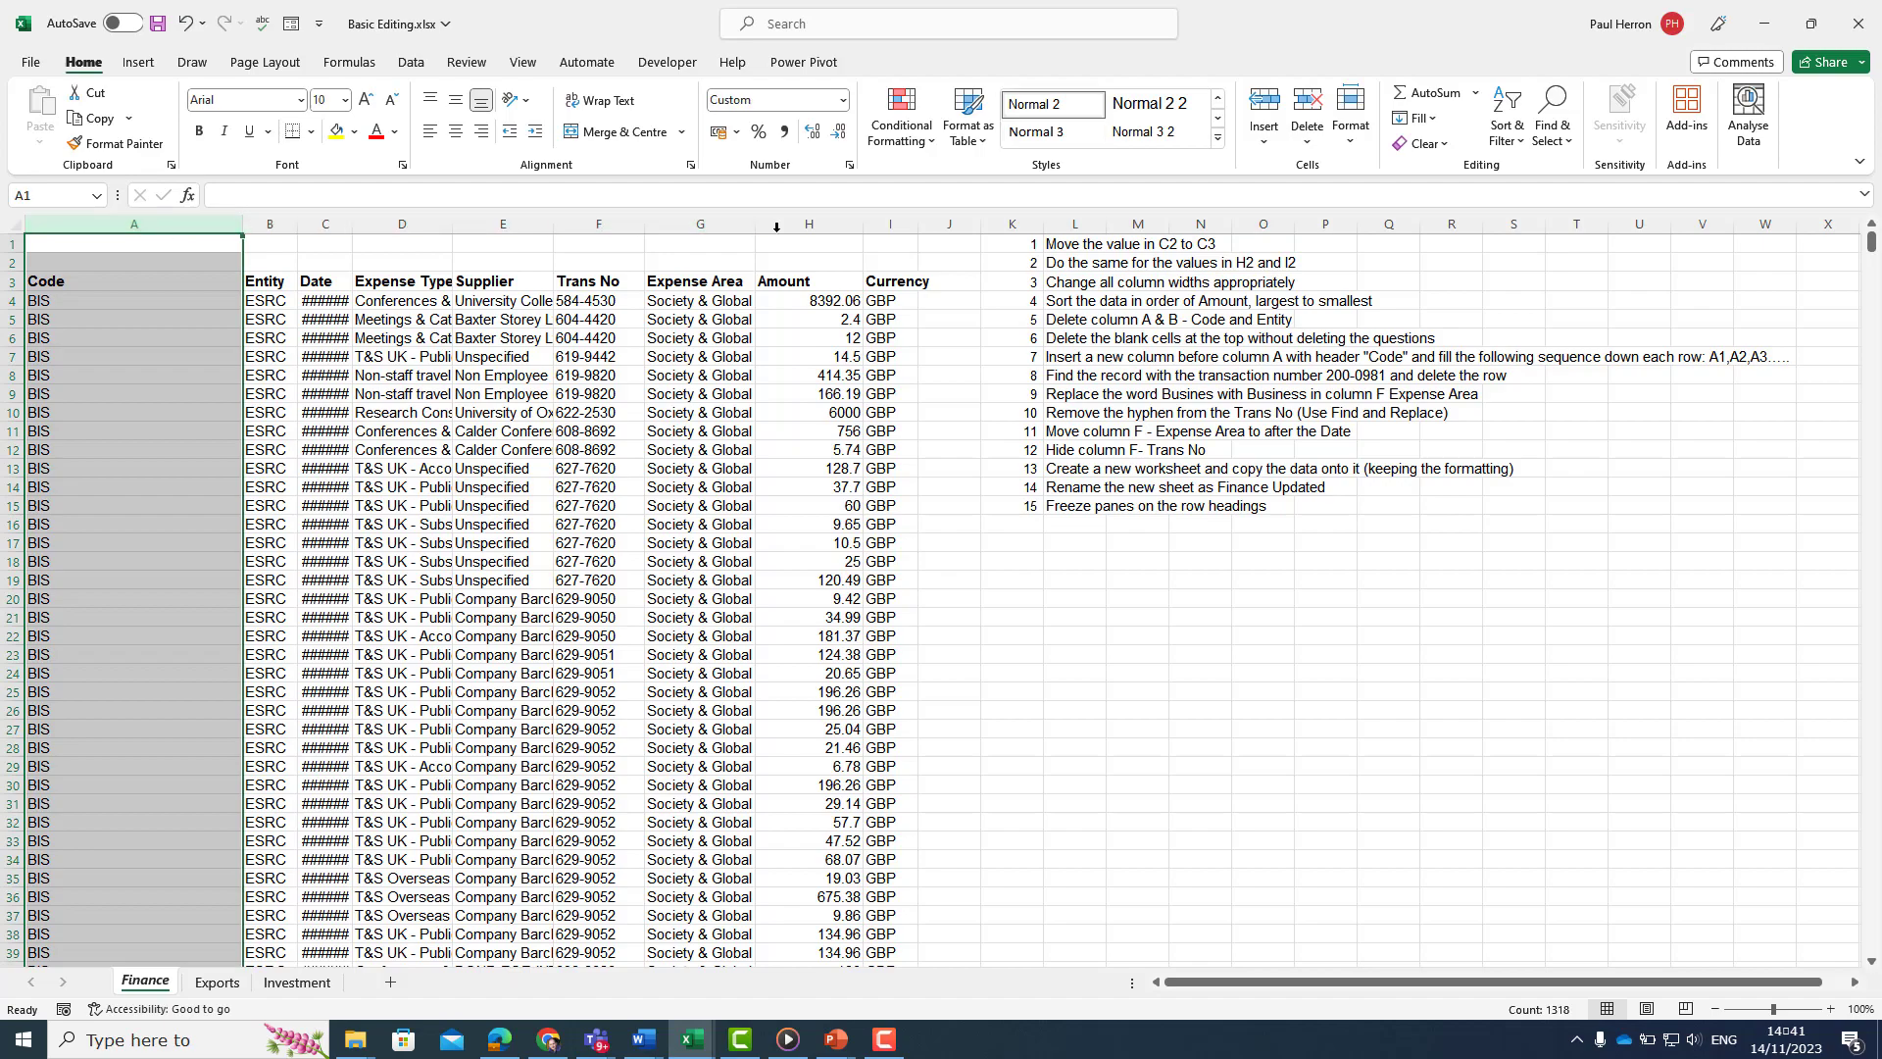
pyautogui.moveTo(119, 224); pyautogui.dragTo(882, 224)
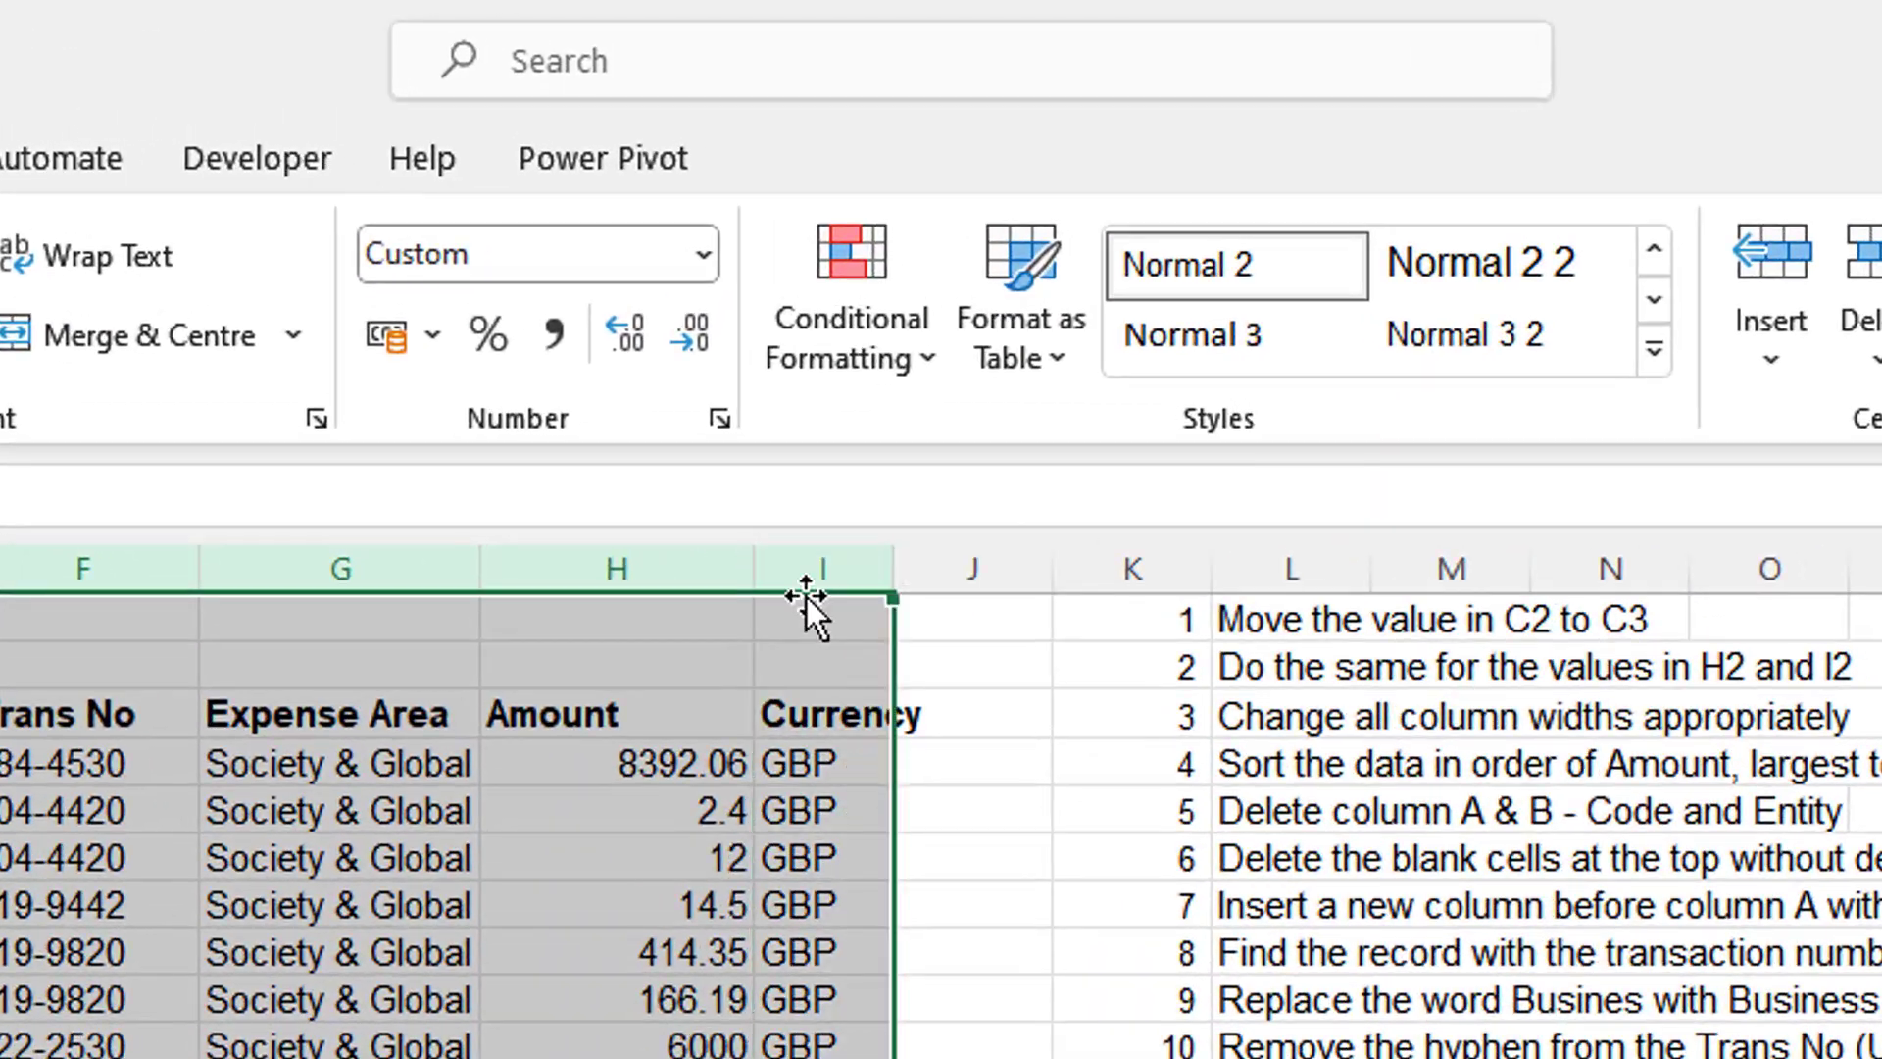
pyautogui.doubleClick(891, 568)
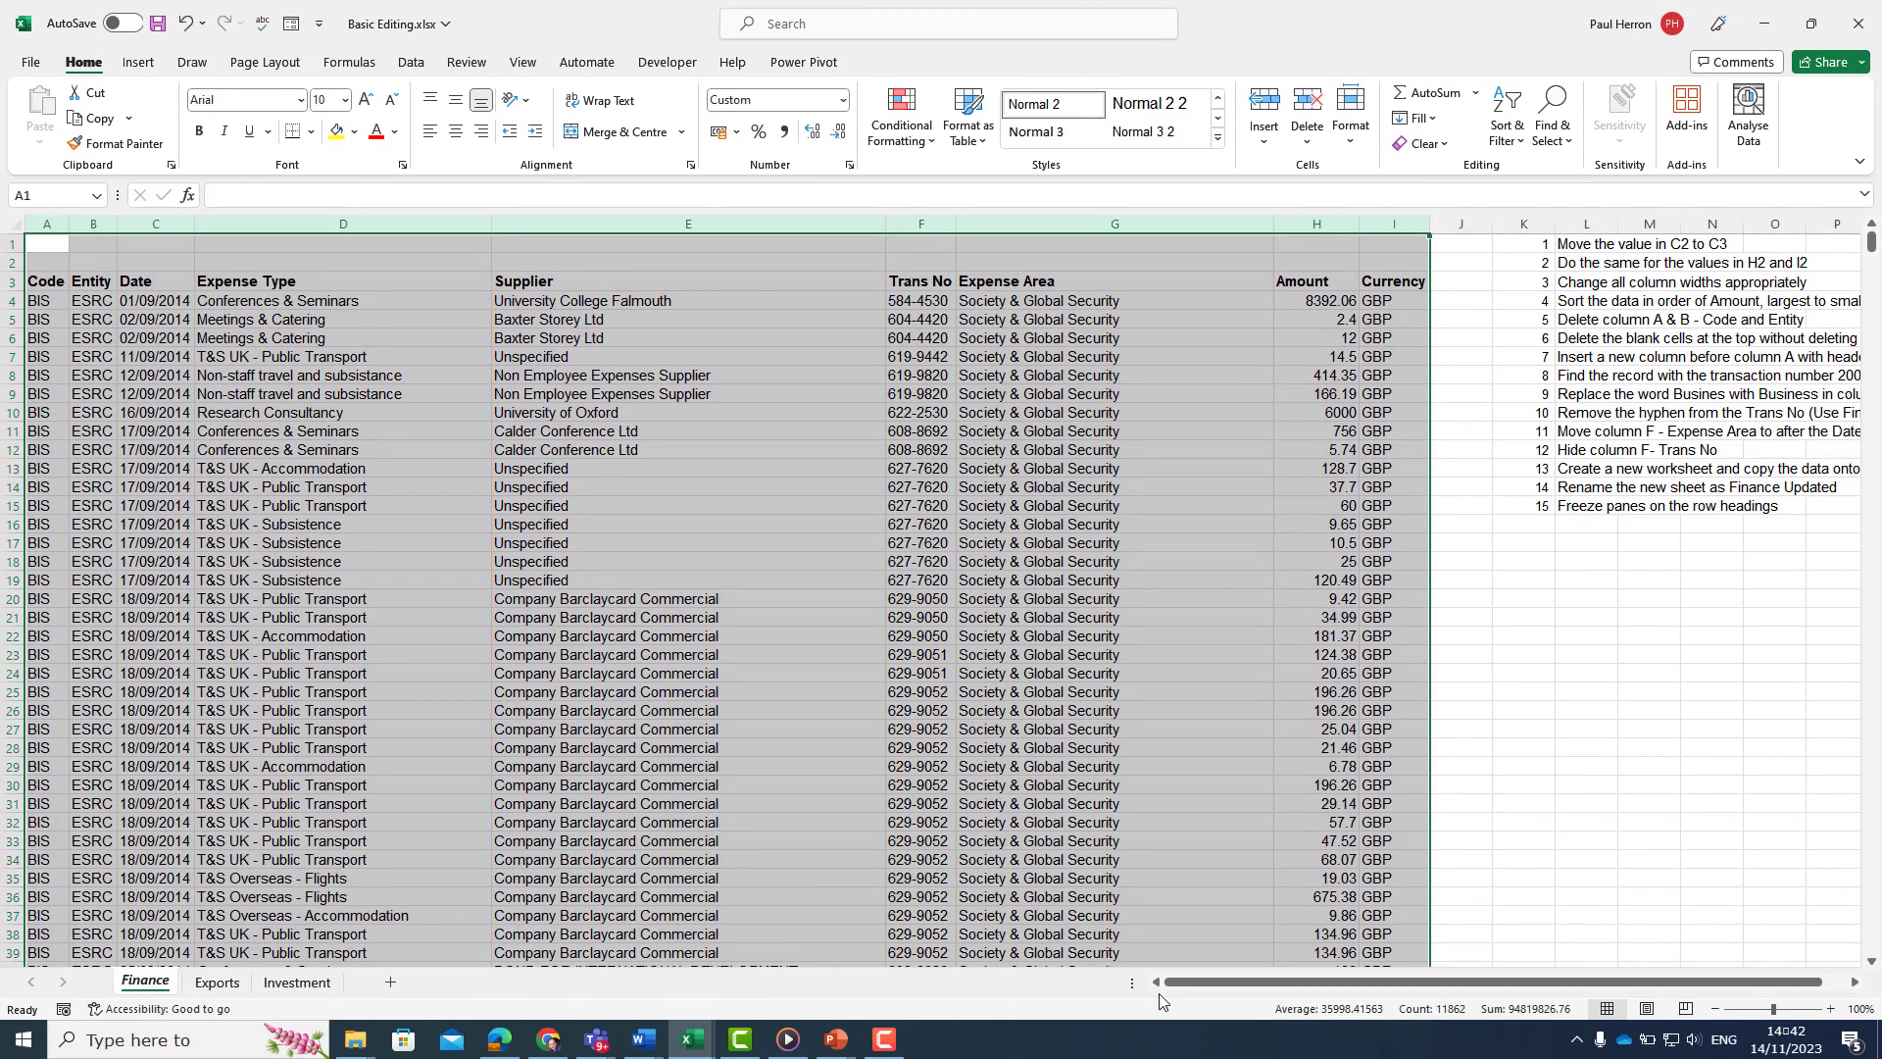
# Step: Select the Amount values from H4 to the last record and sort them smallest to largest, expanding the selection to the adjacent data
pyautogui.moveTo(1191, 983); pyautogui.dragTo(1213, 983)
pyautogui.click(1500, 304)
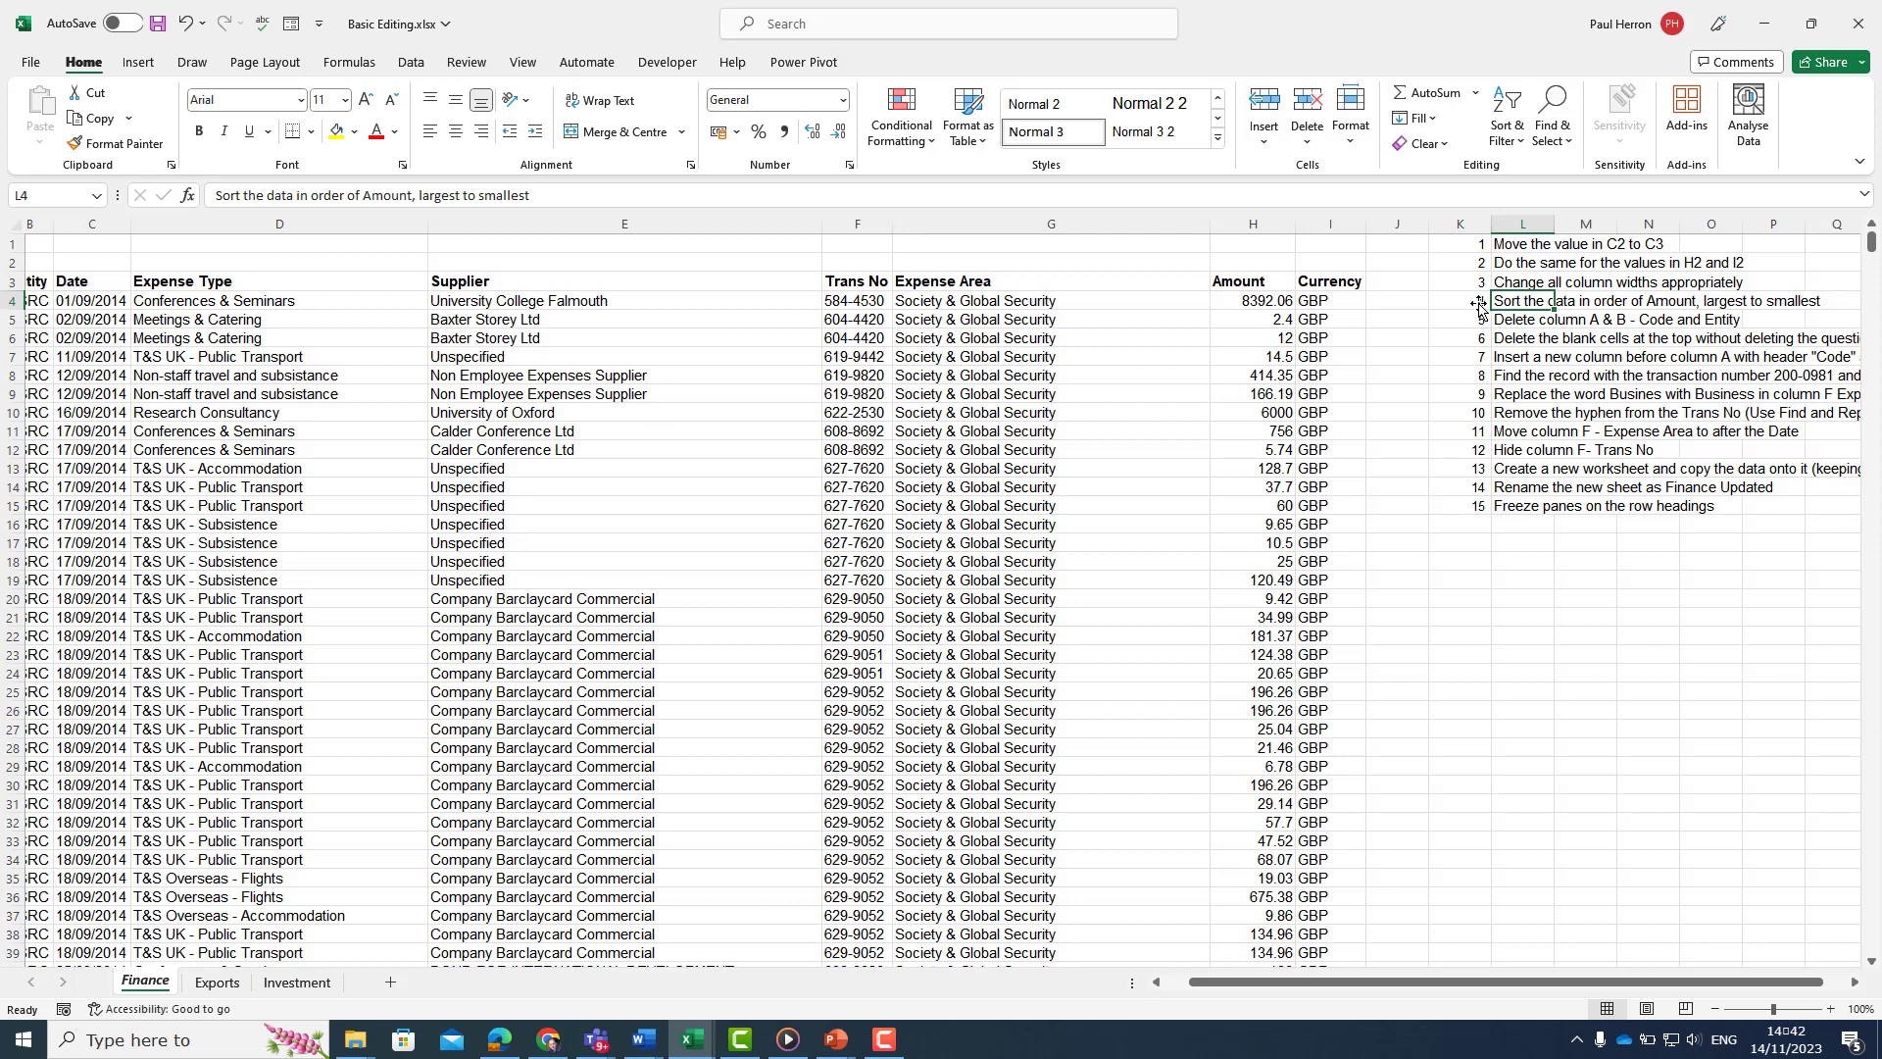
pyautogui.click(1258, 300)
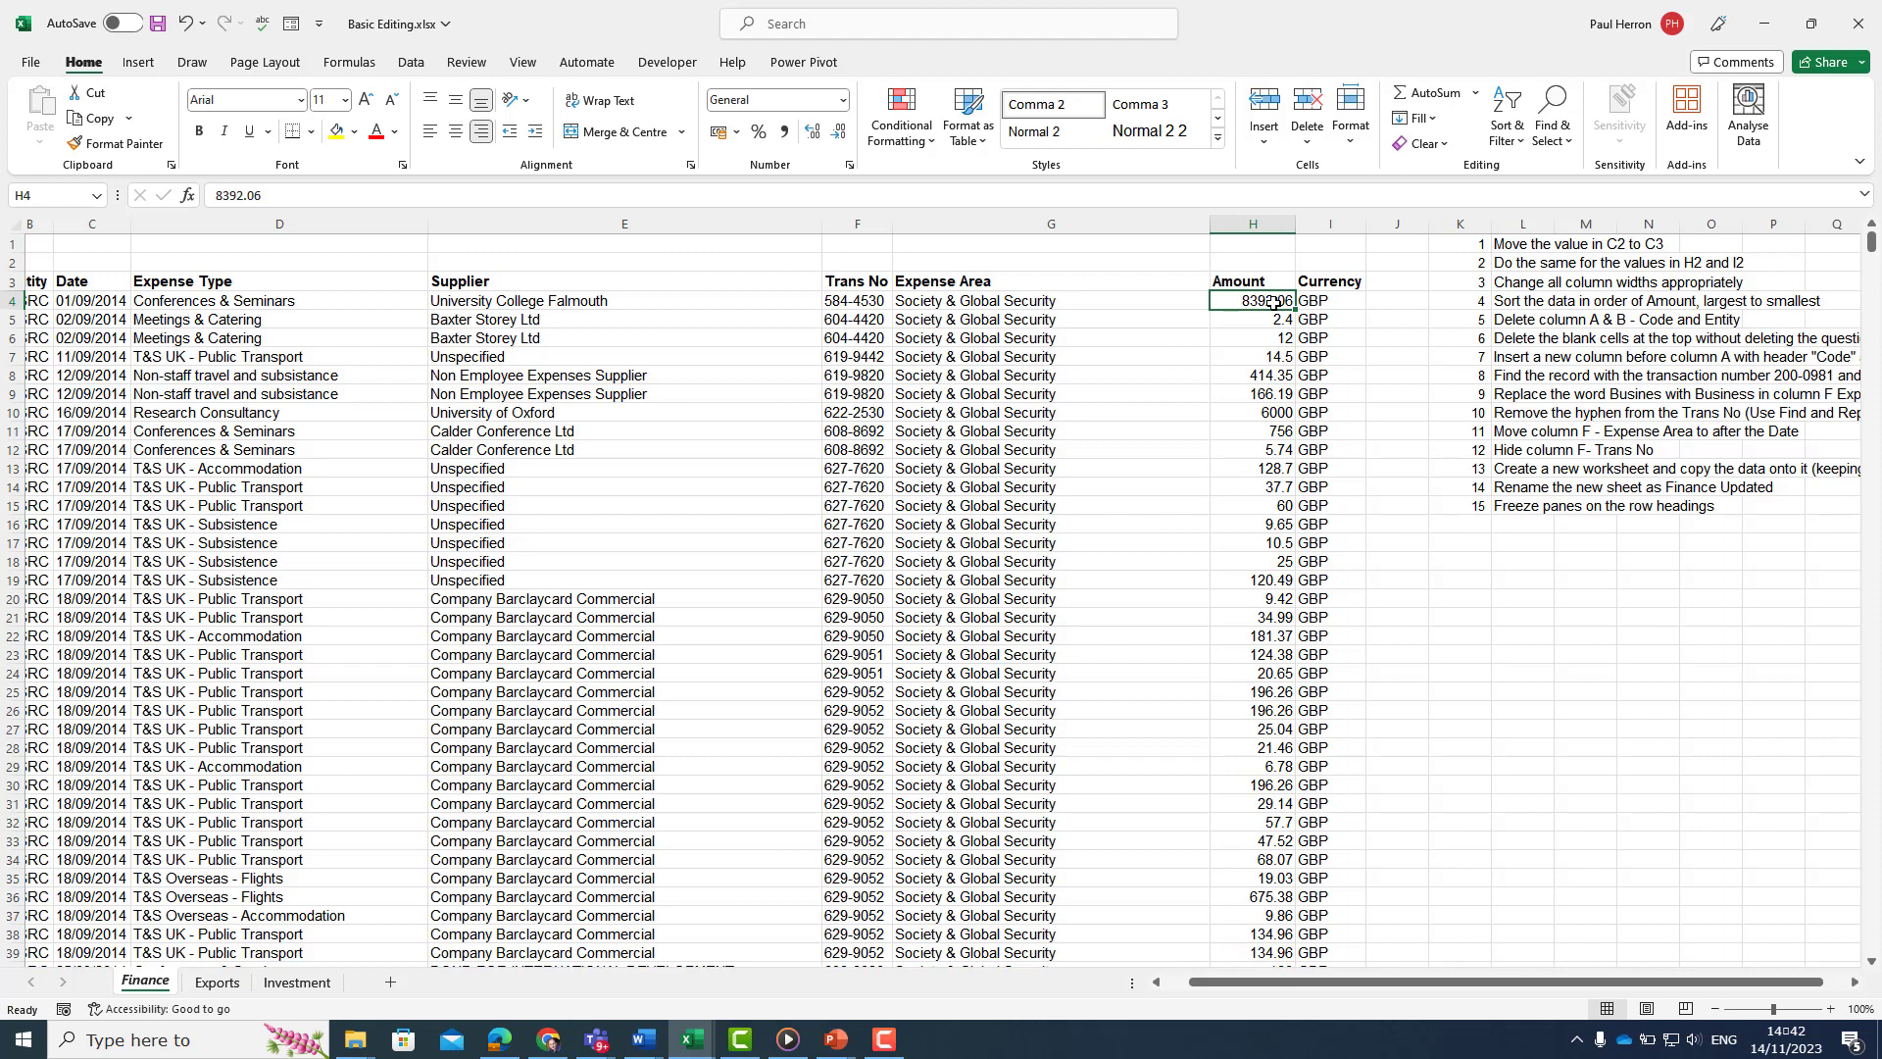
pyautogui.hotkey('ctrl', 'shift', 'Down')
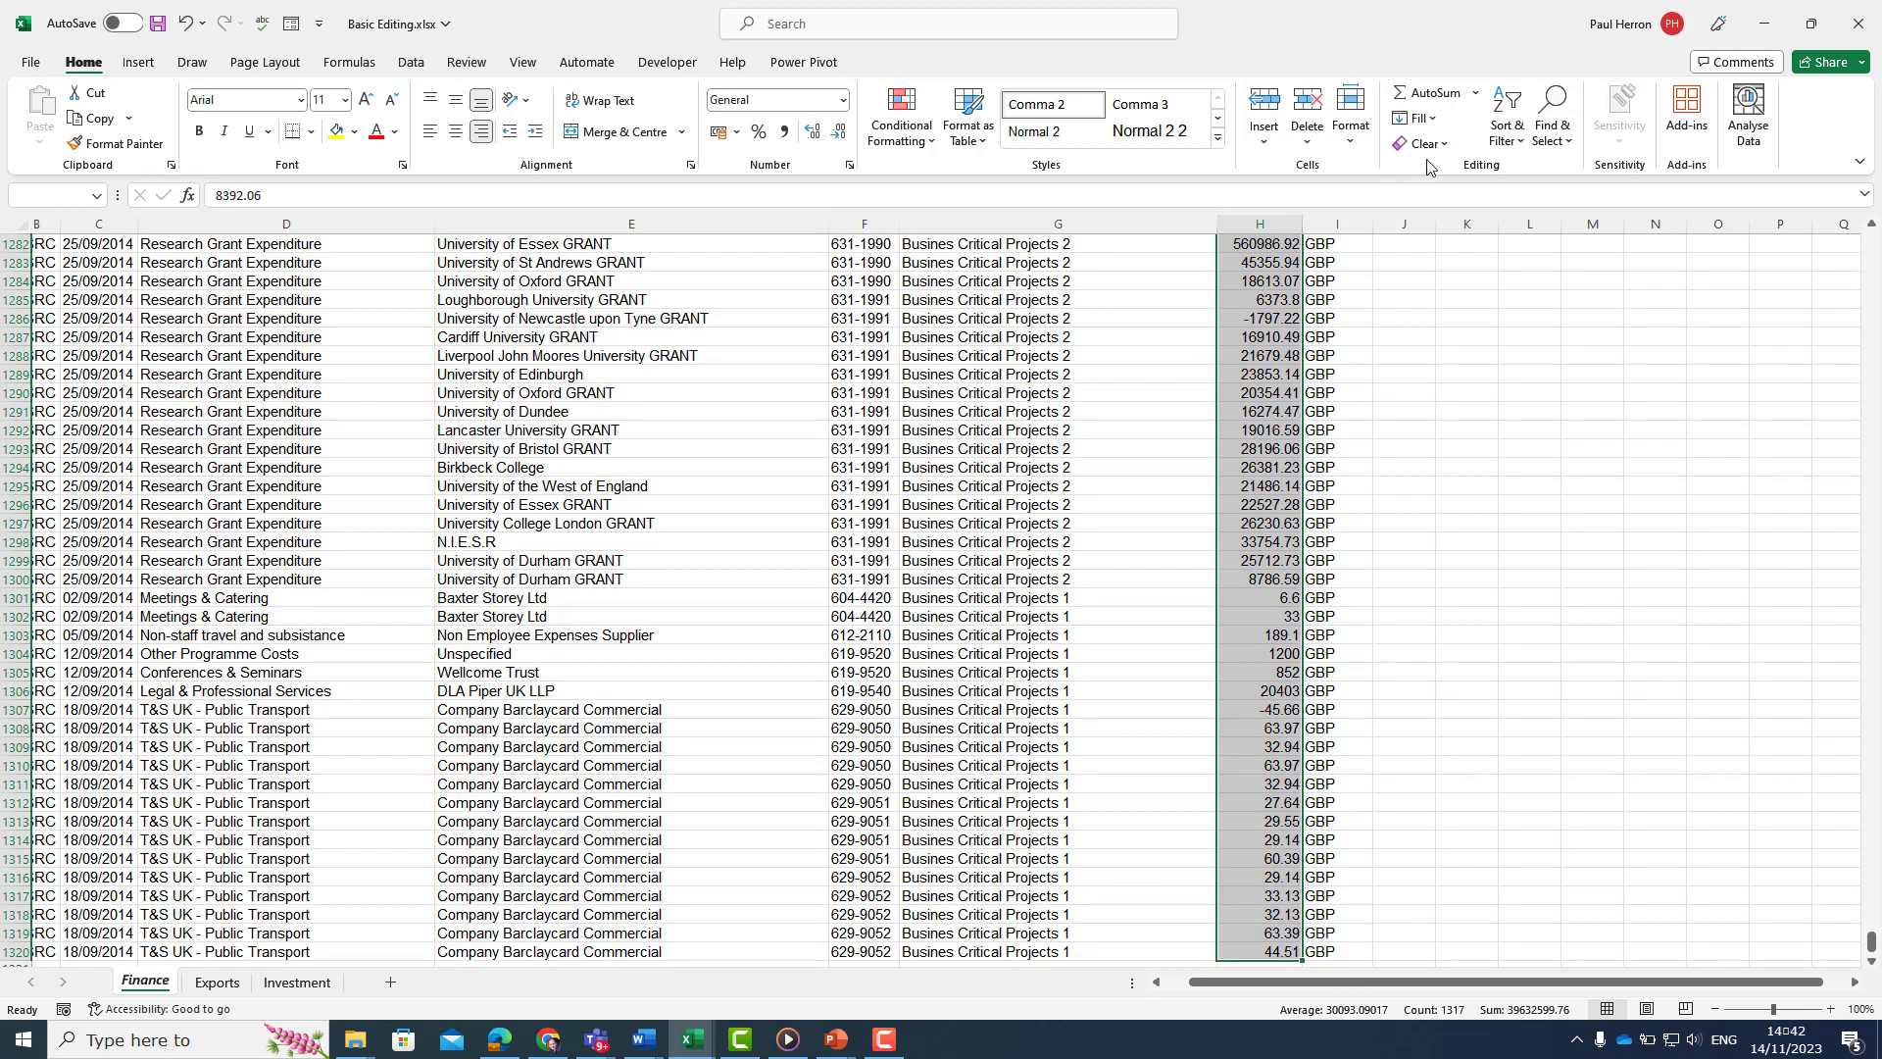
pyautogui.click(1495, 152)
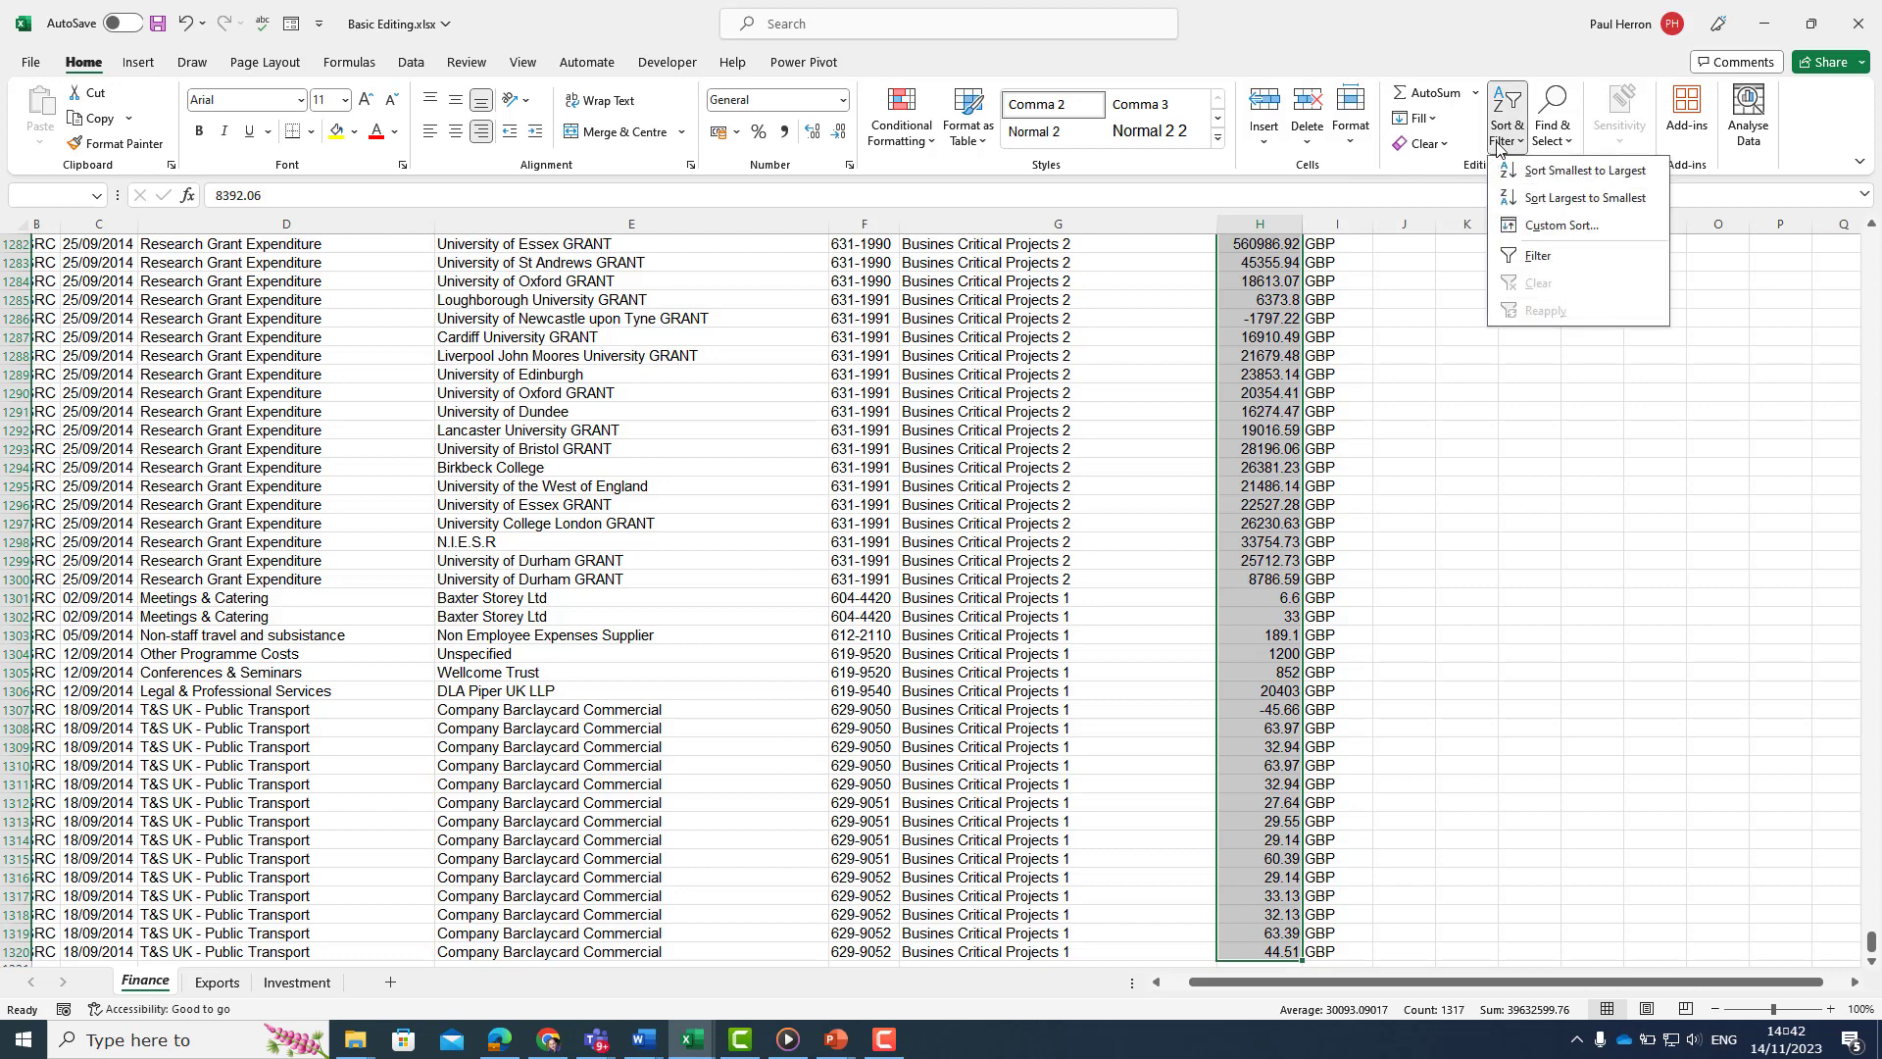
pyautogui.click(1578, 175)
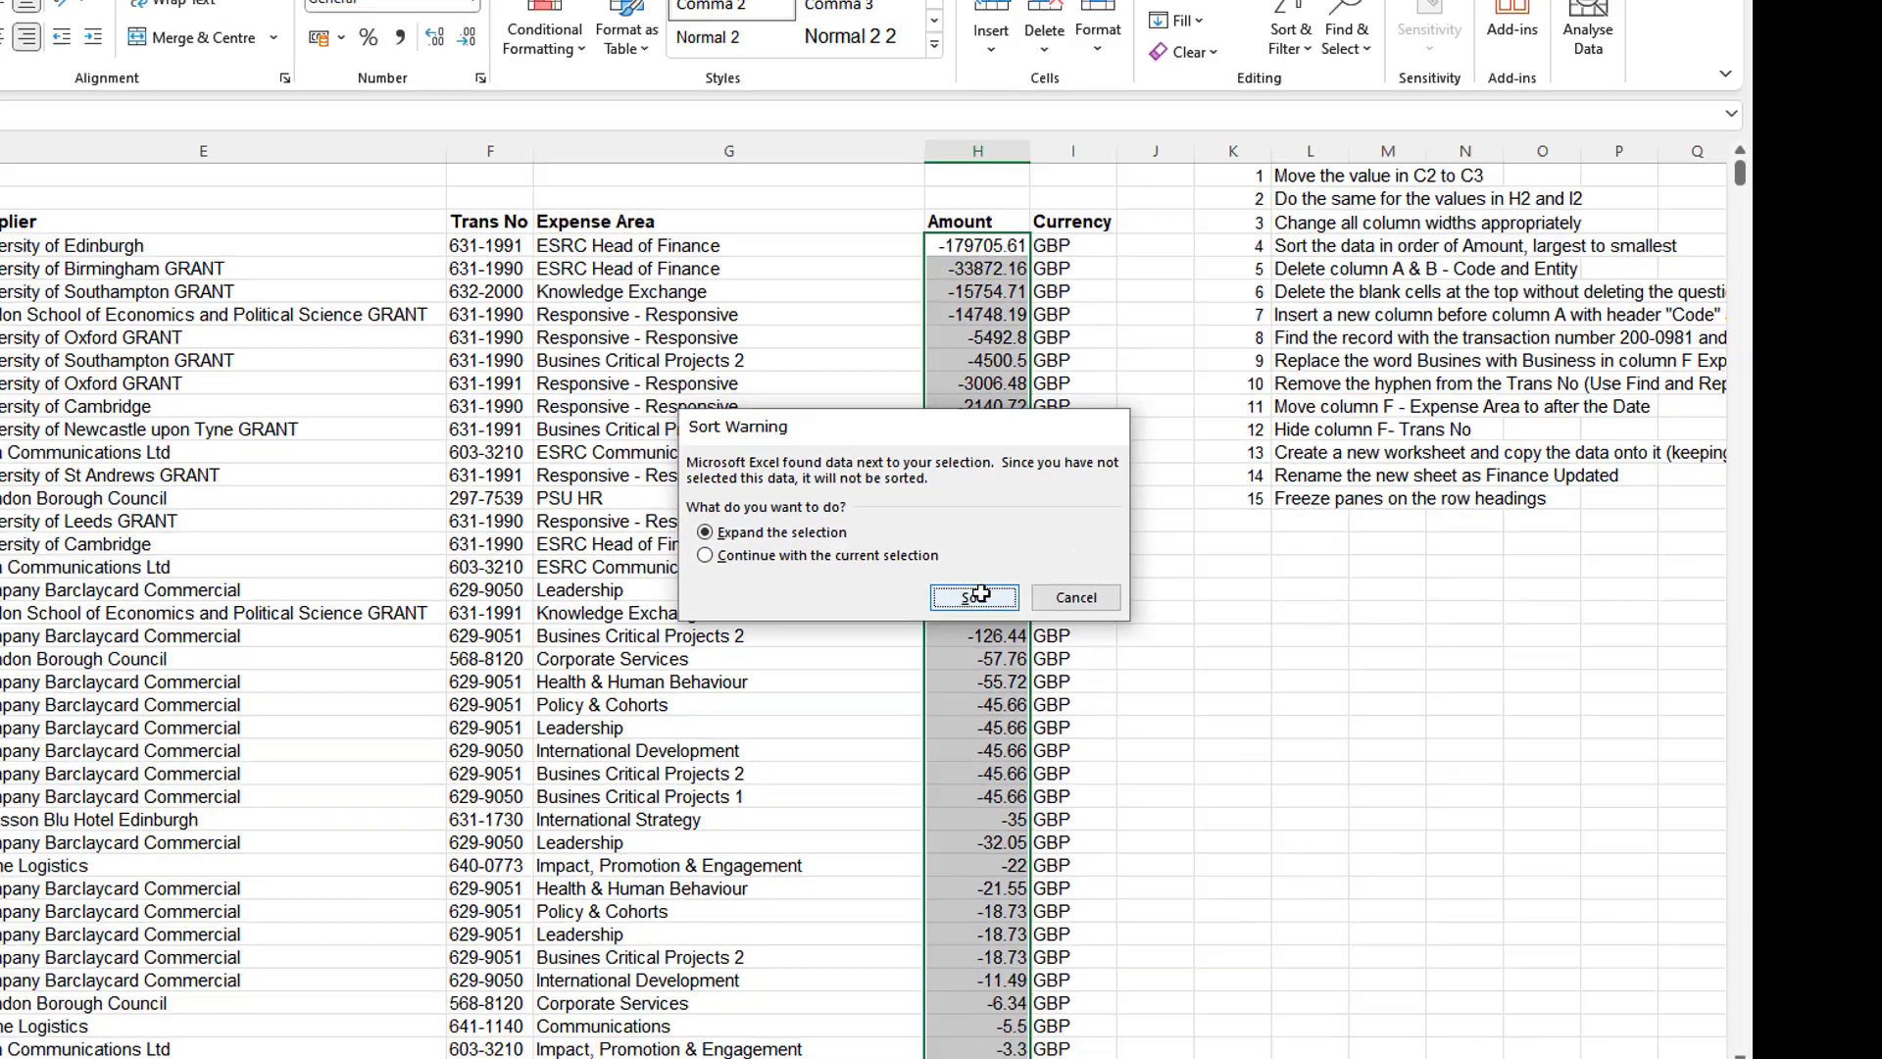
pyautogui.click(1066, 764)
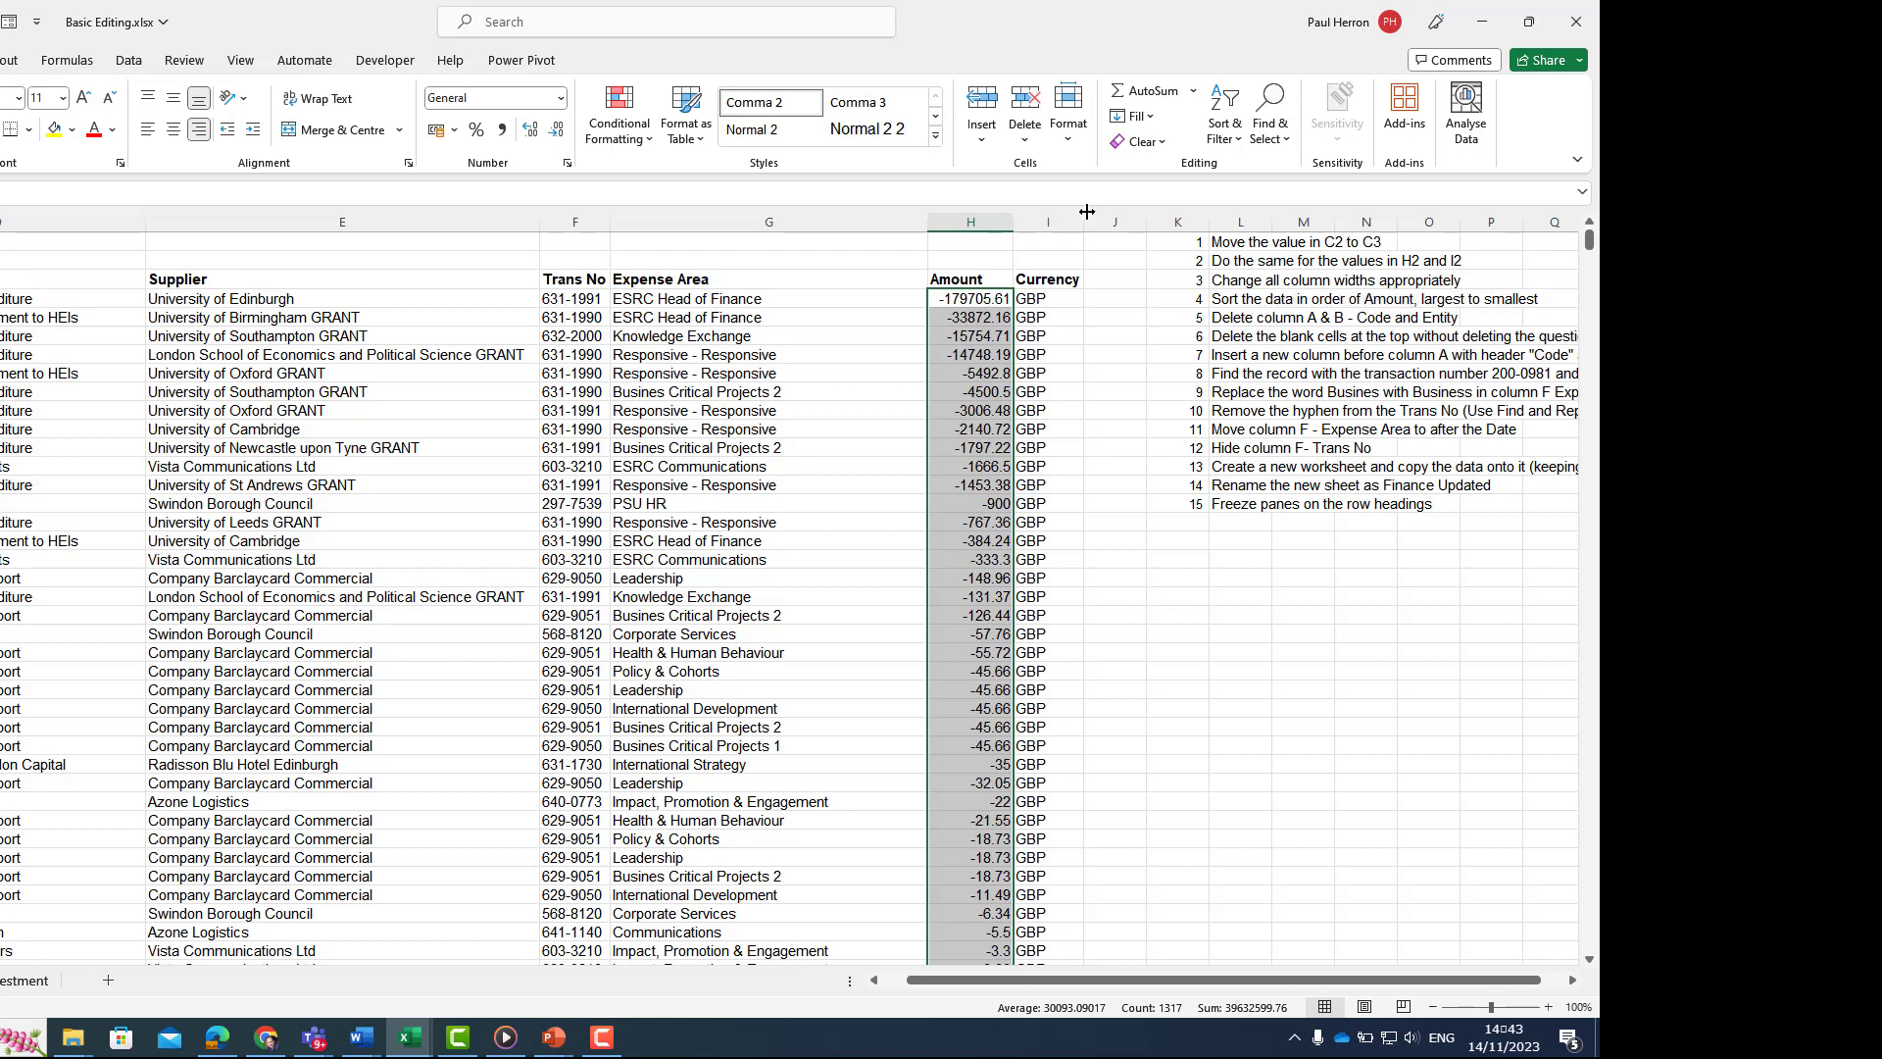
# Step: Sort the data by Amount from largest to smallest, expanding the selection to the neighbouring columns
pyautogui.click(1236, 117)
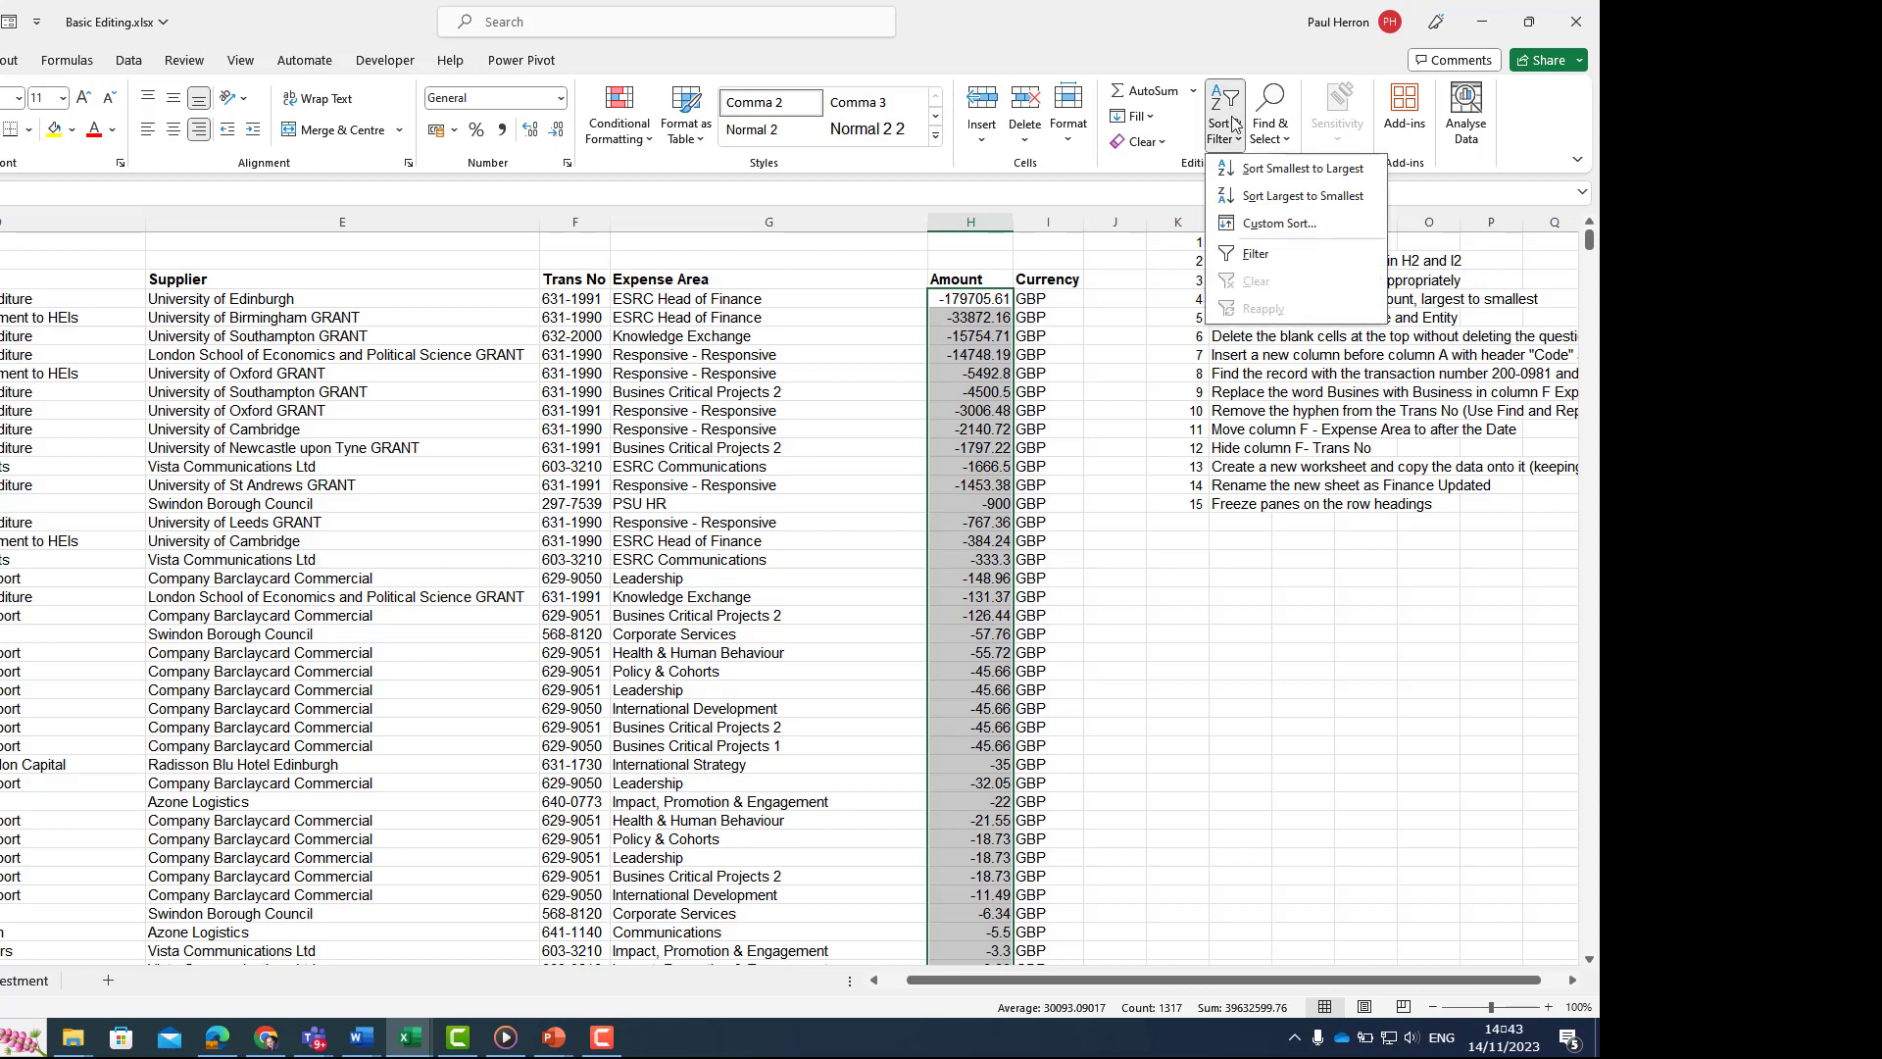
pyautogui.click(1242, 197)
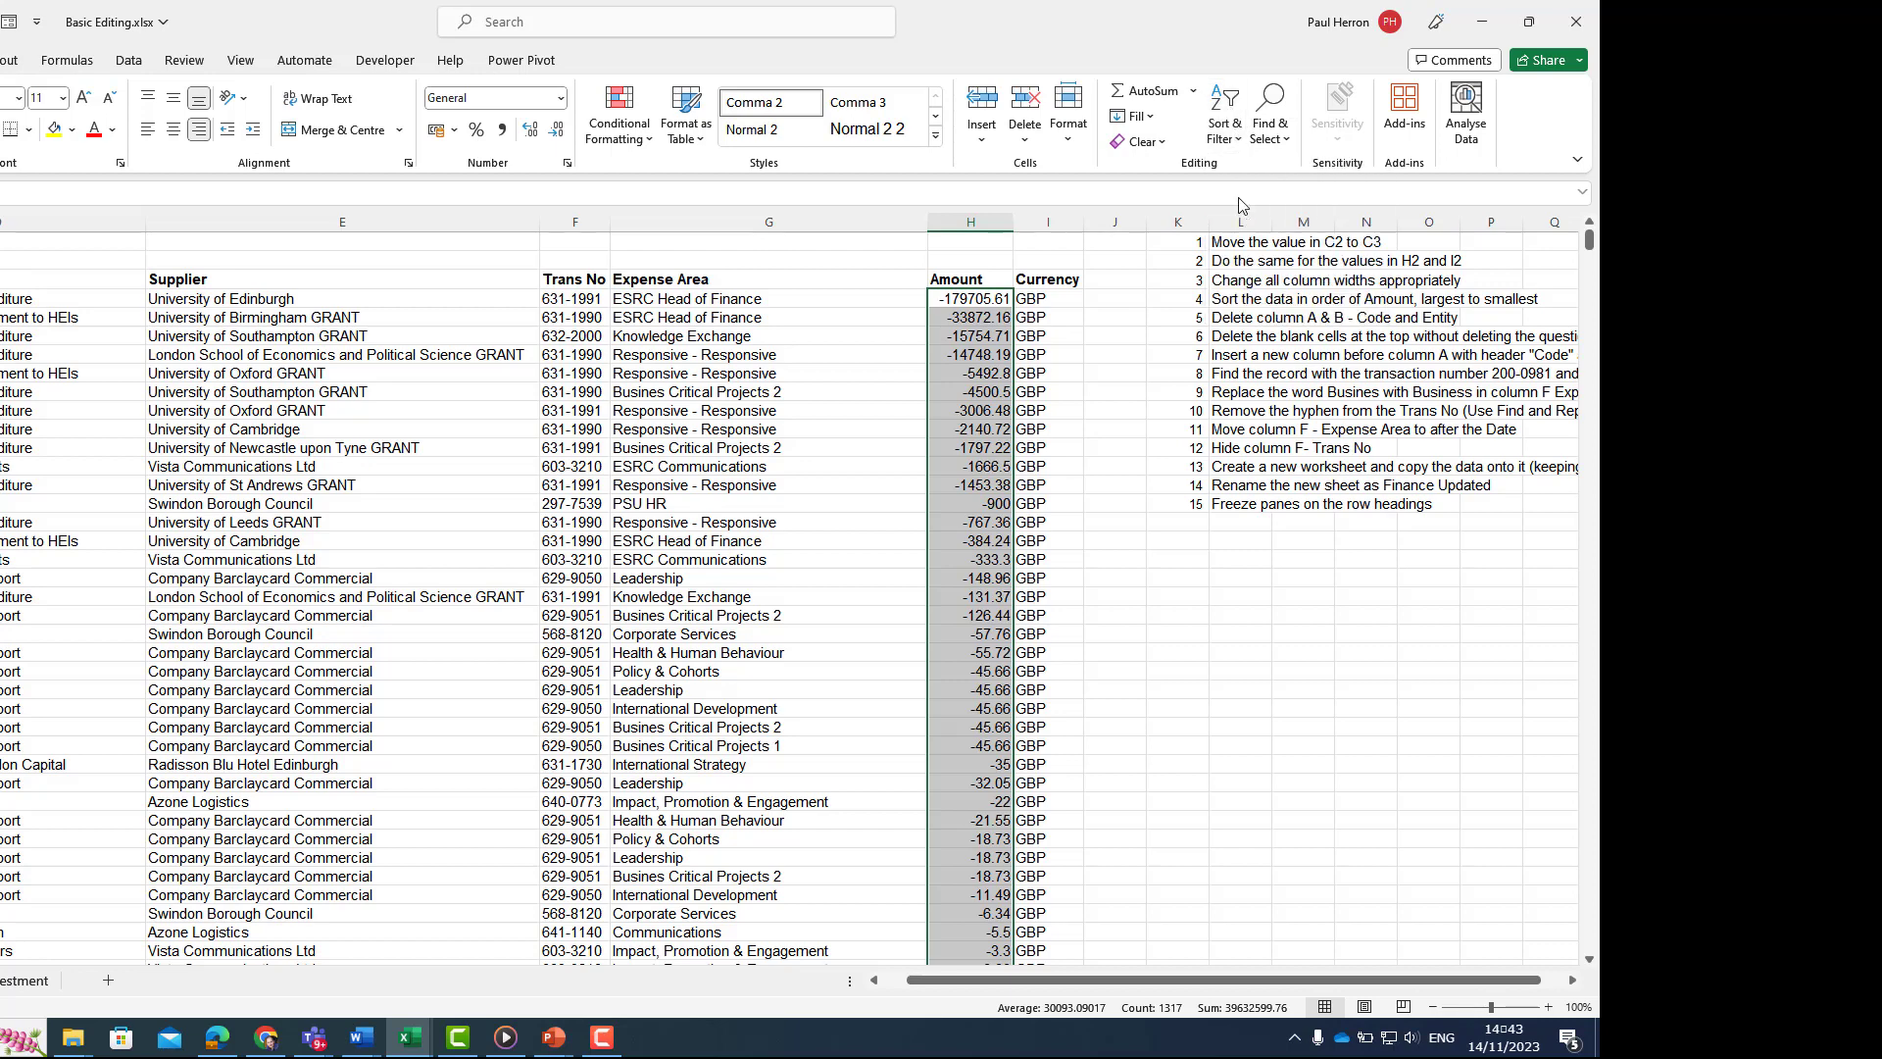
pyautogui.click(967, 584)
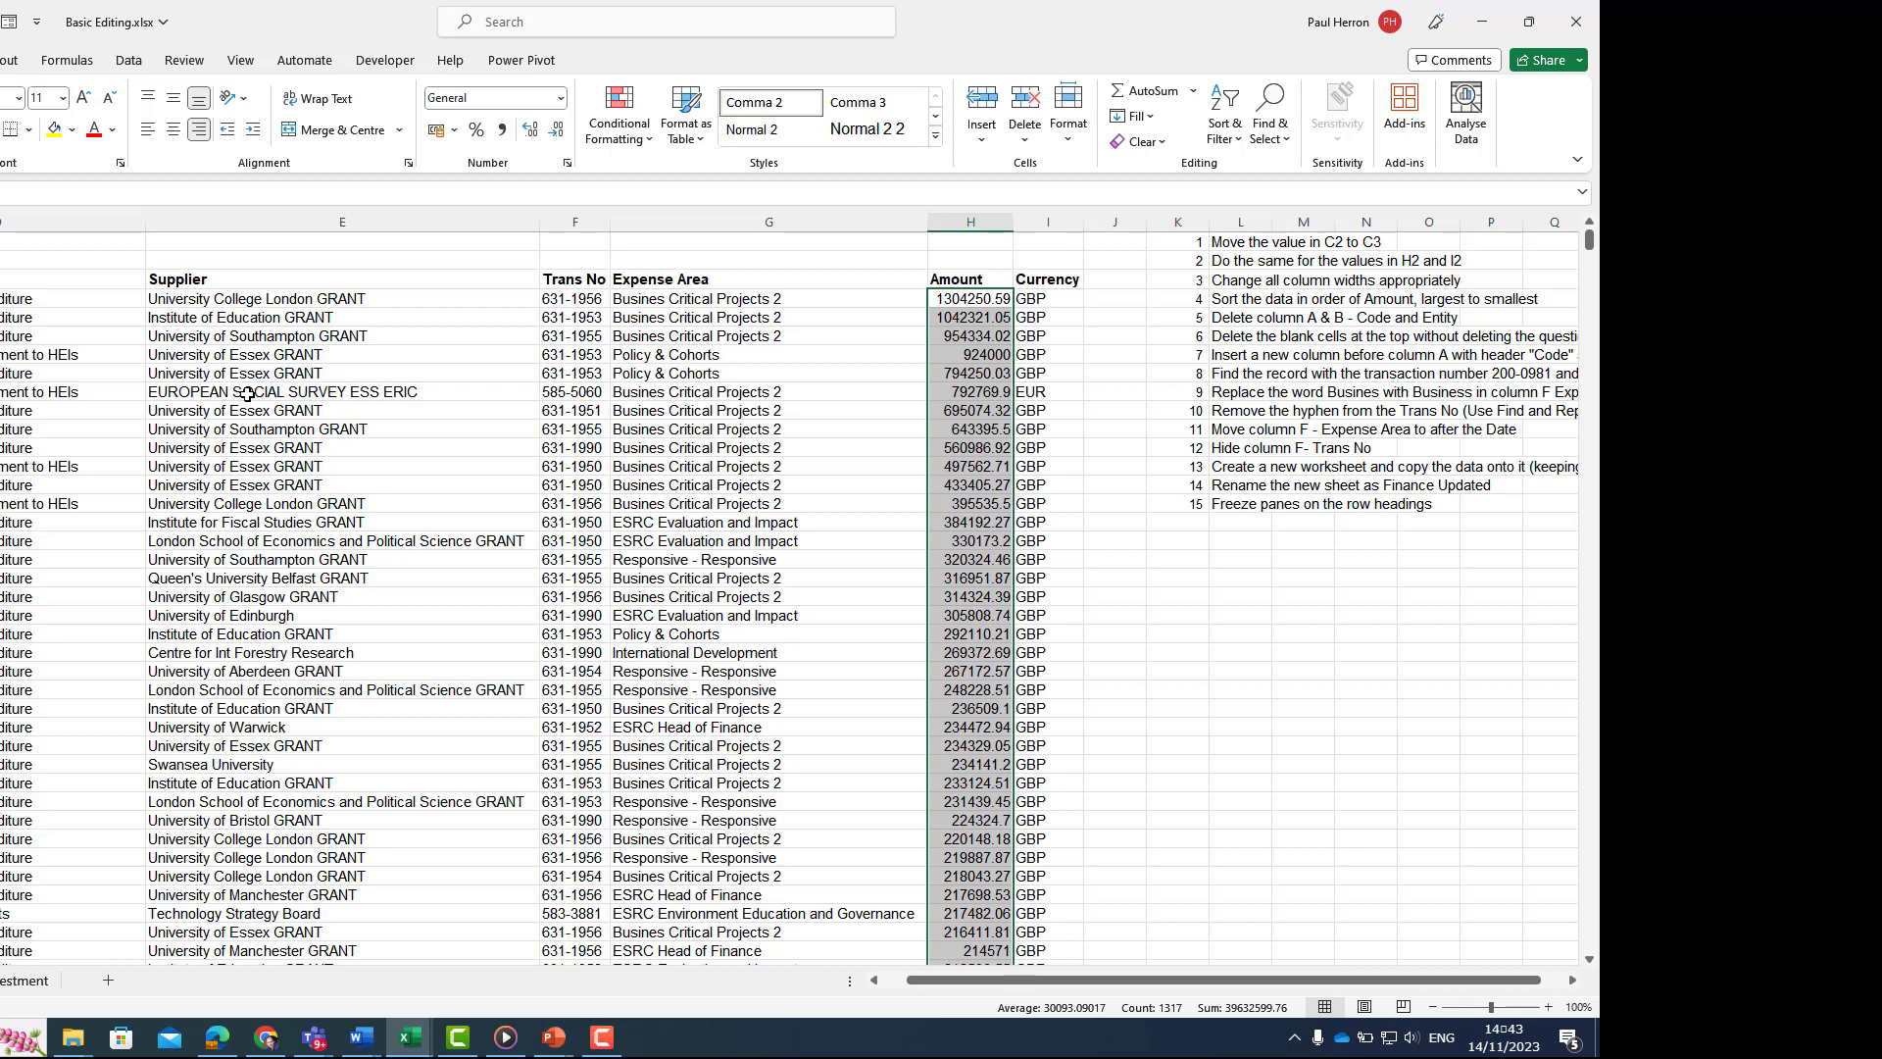
# Step: Turn on filtering for the data's heading row and select the blank column J beside it
pyautogui.click(249, 395)
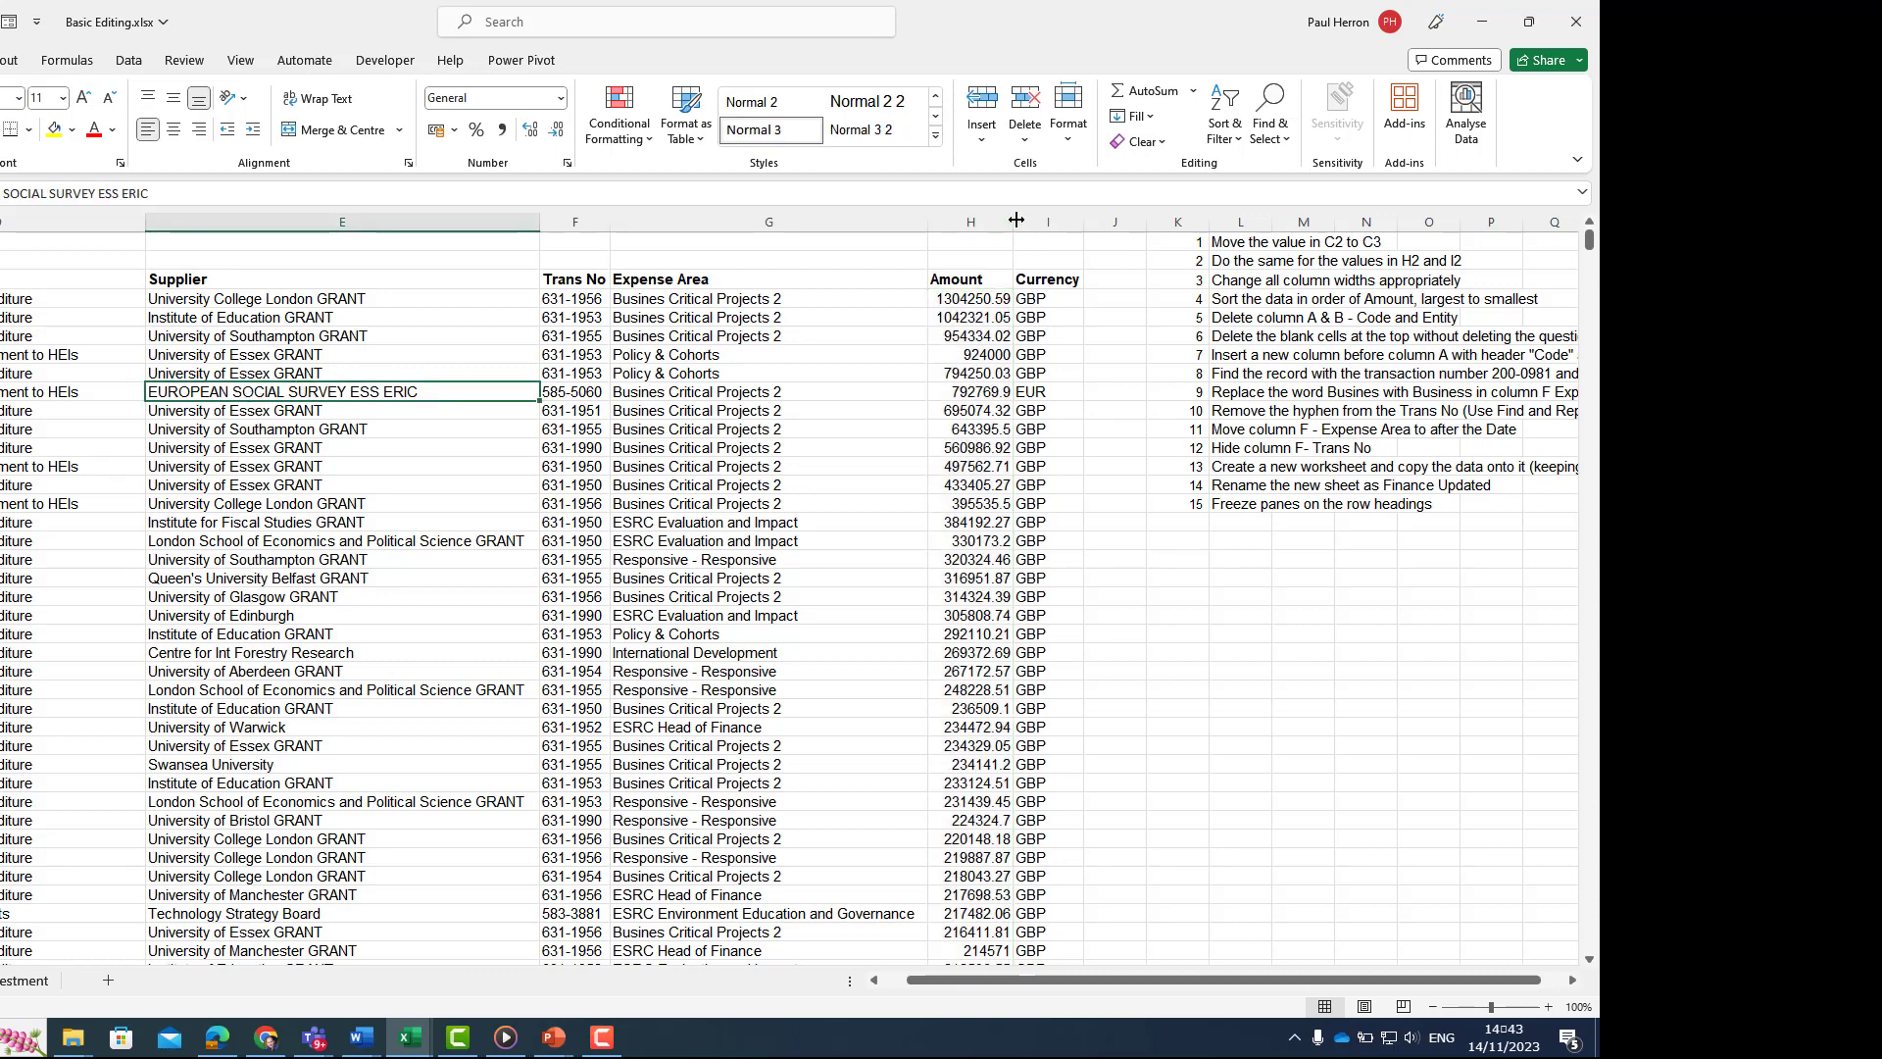
pyautogui.click(1226, 134)
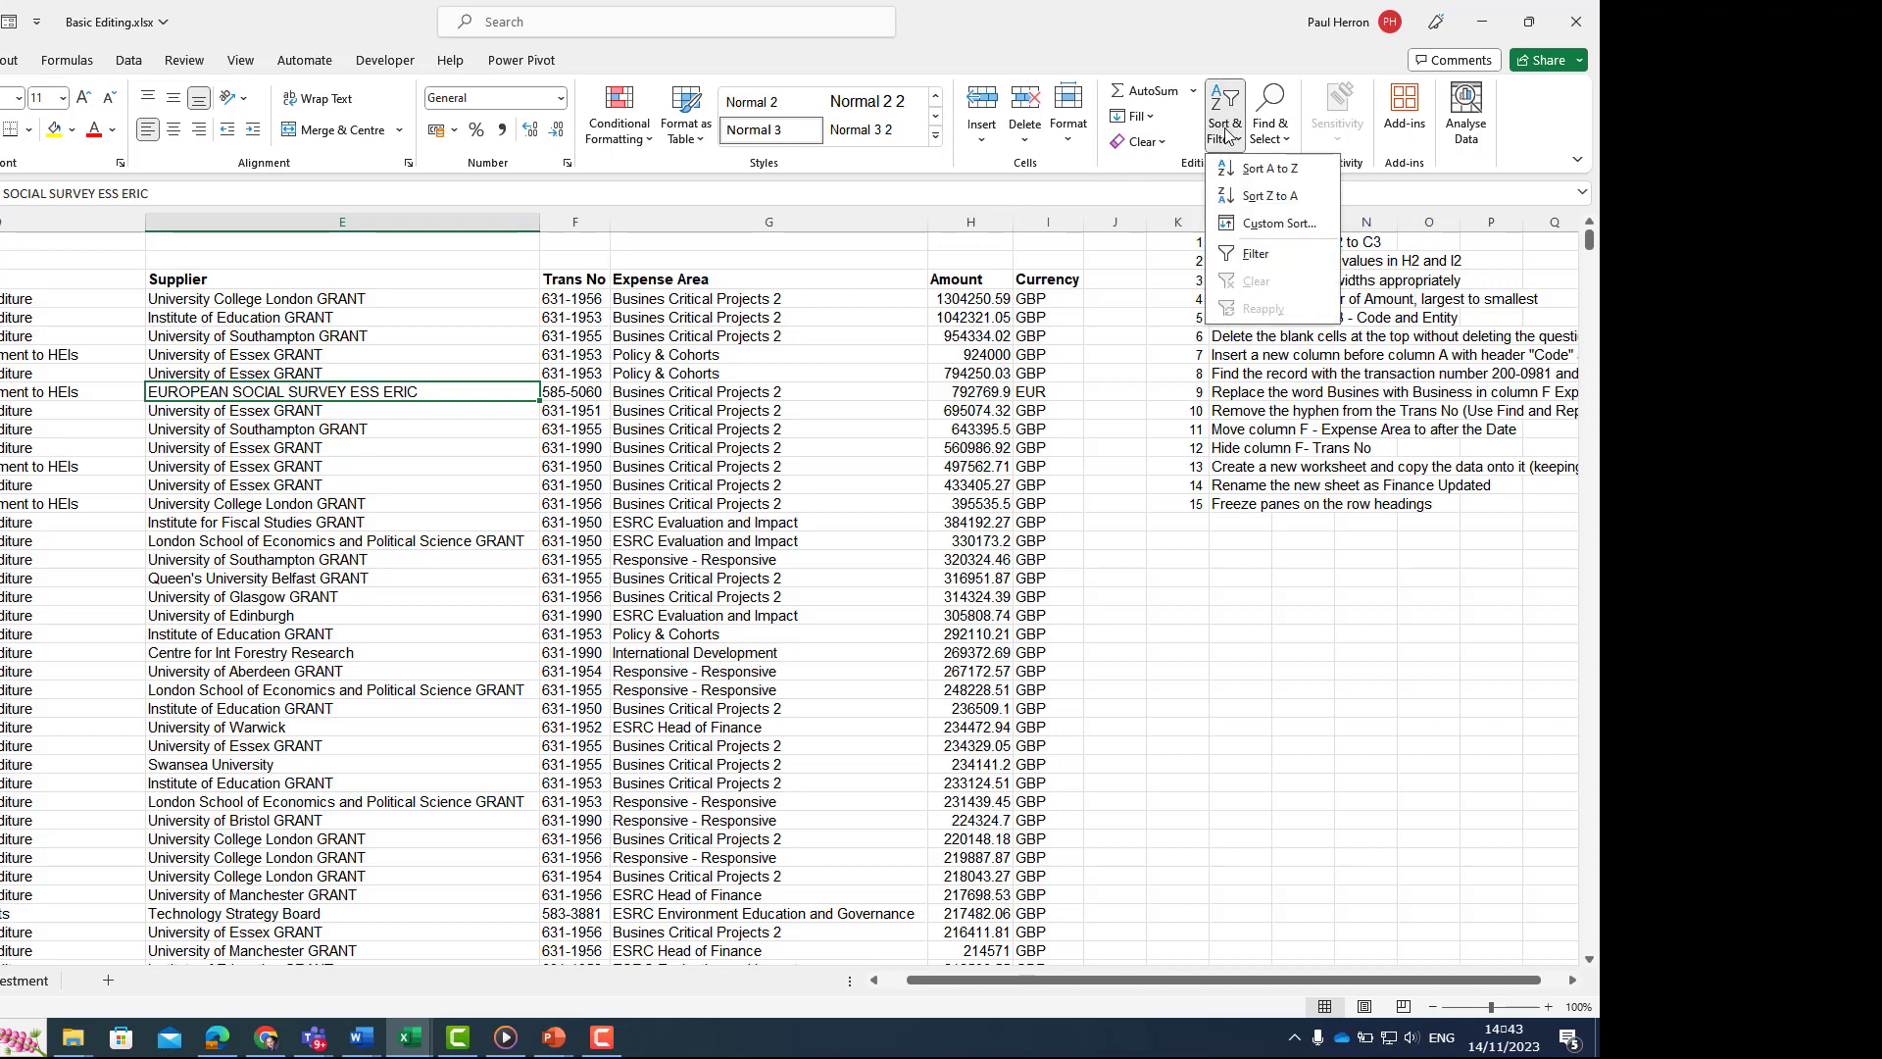
pyautogui.click(1247, 253)
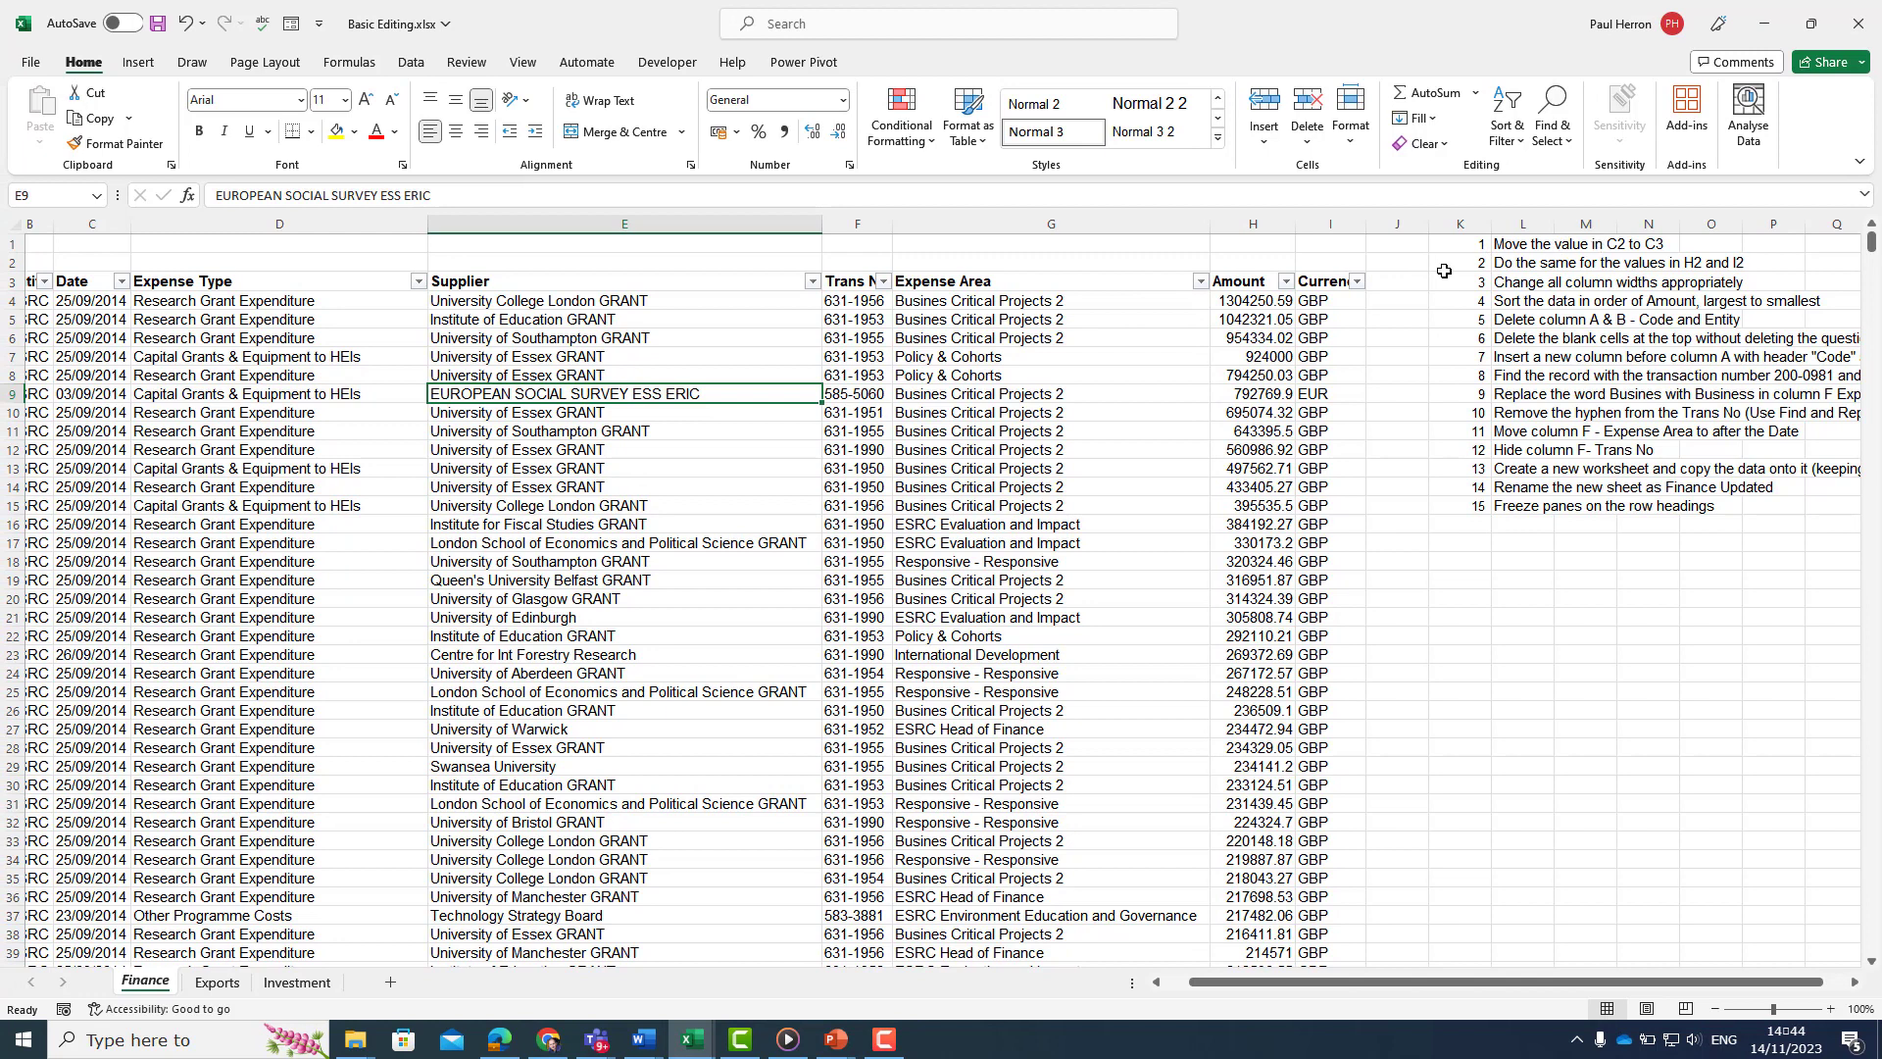
pyautogui.click(1411, 224)
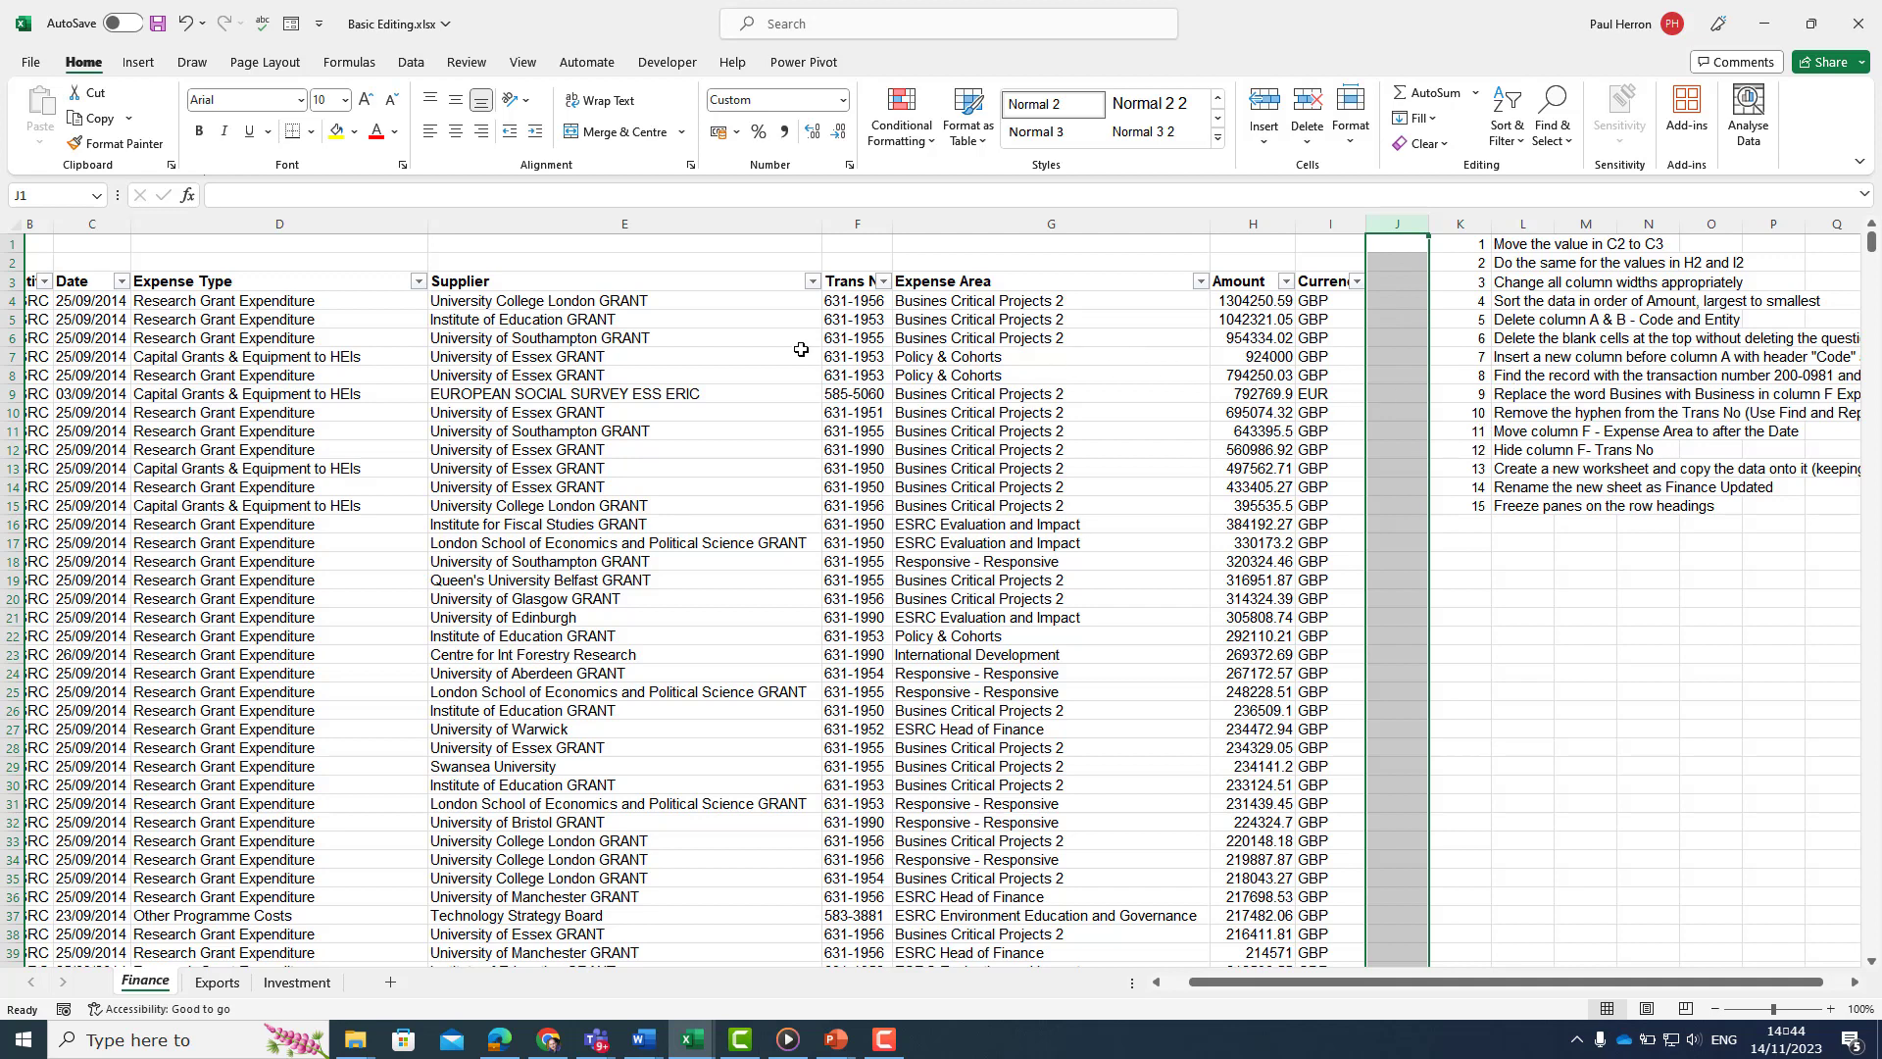
# Step: Filter the Supplier column to show only Aberystwyth University GRANT
pyautogui.click(813, 284)
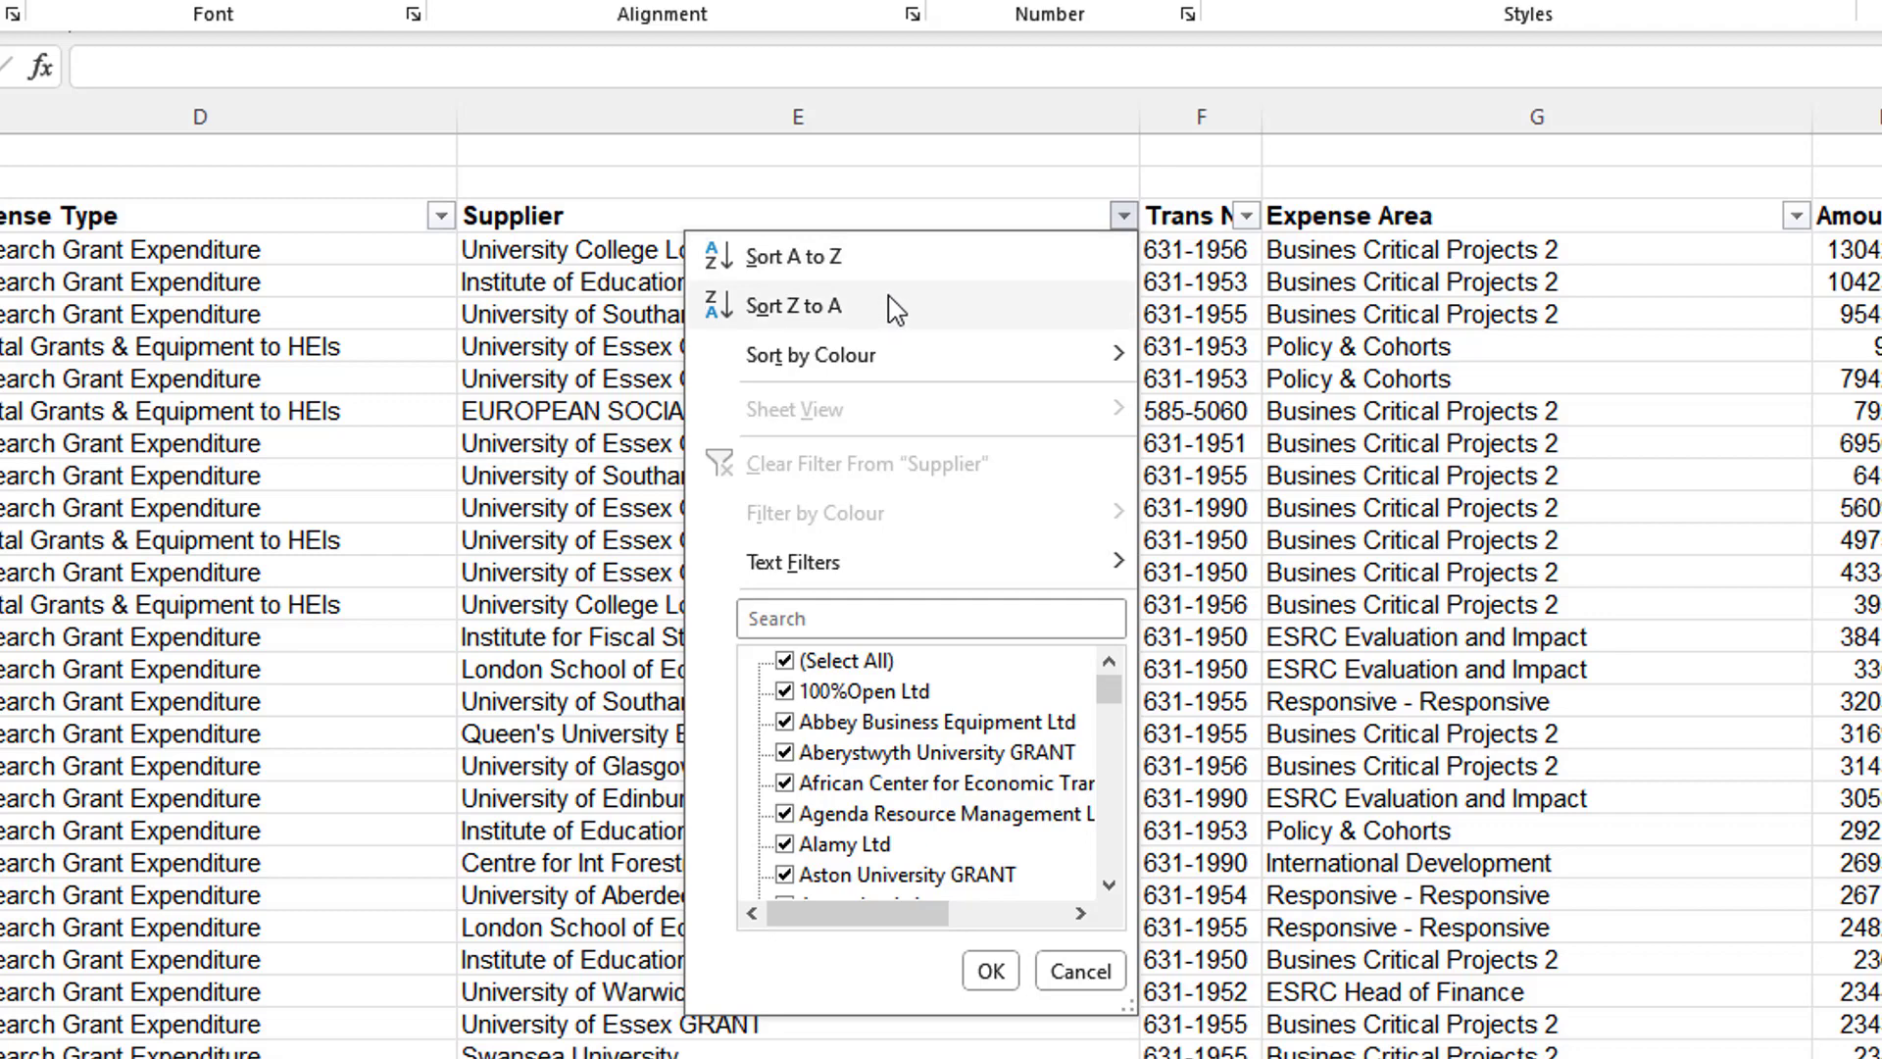
pyautogui.click(784, 661)
pyautogui.click(784, 662)
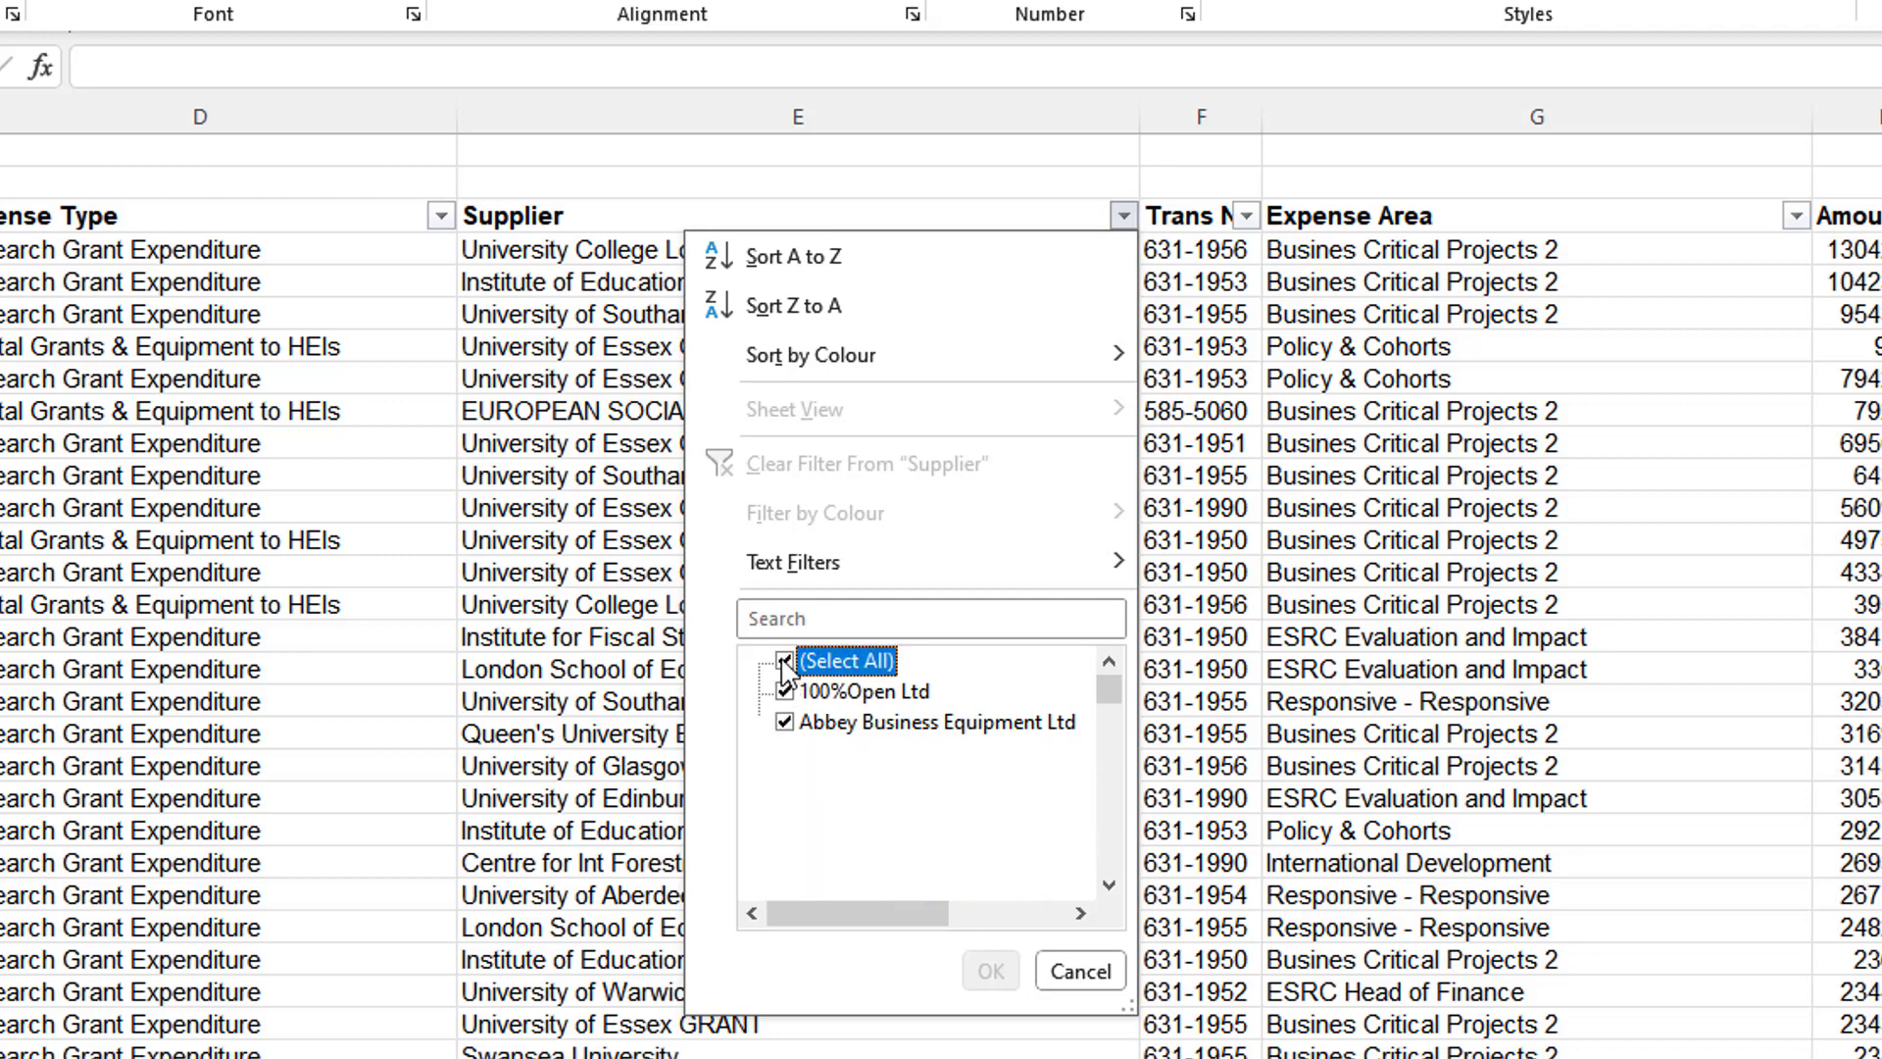
pyautogui.click(784, 661)
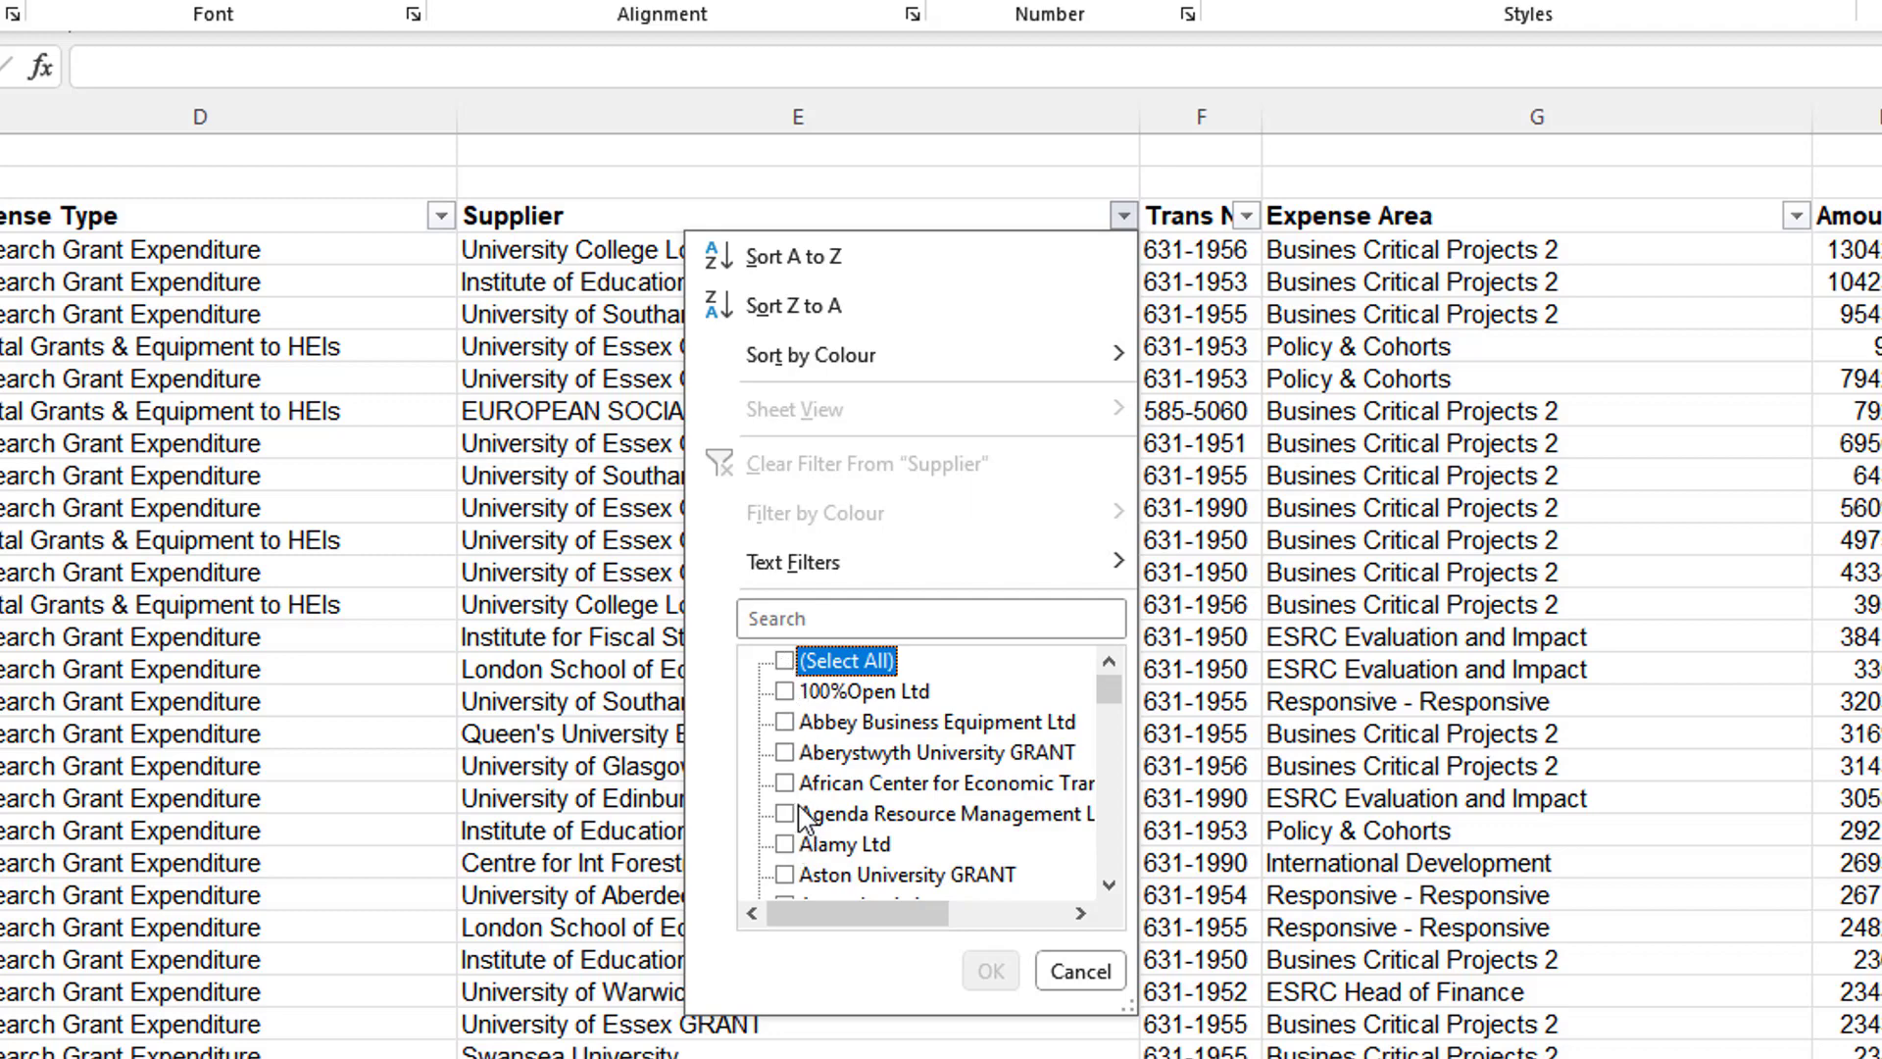
pyautogui.click(783, 753)
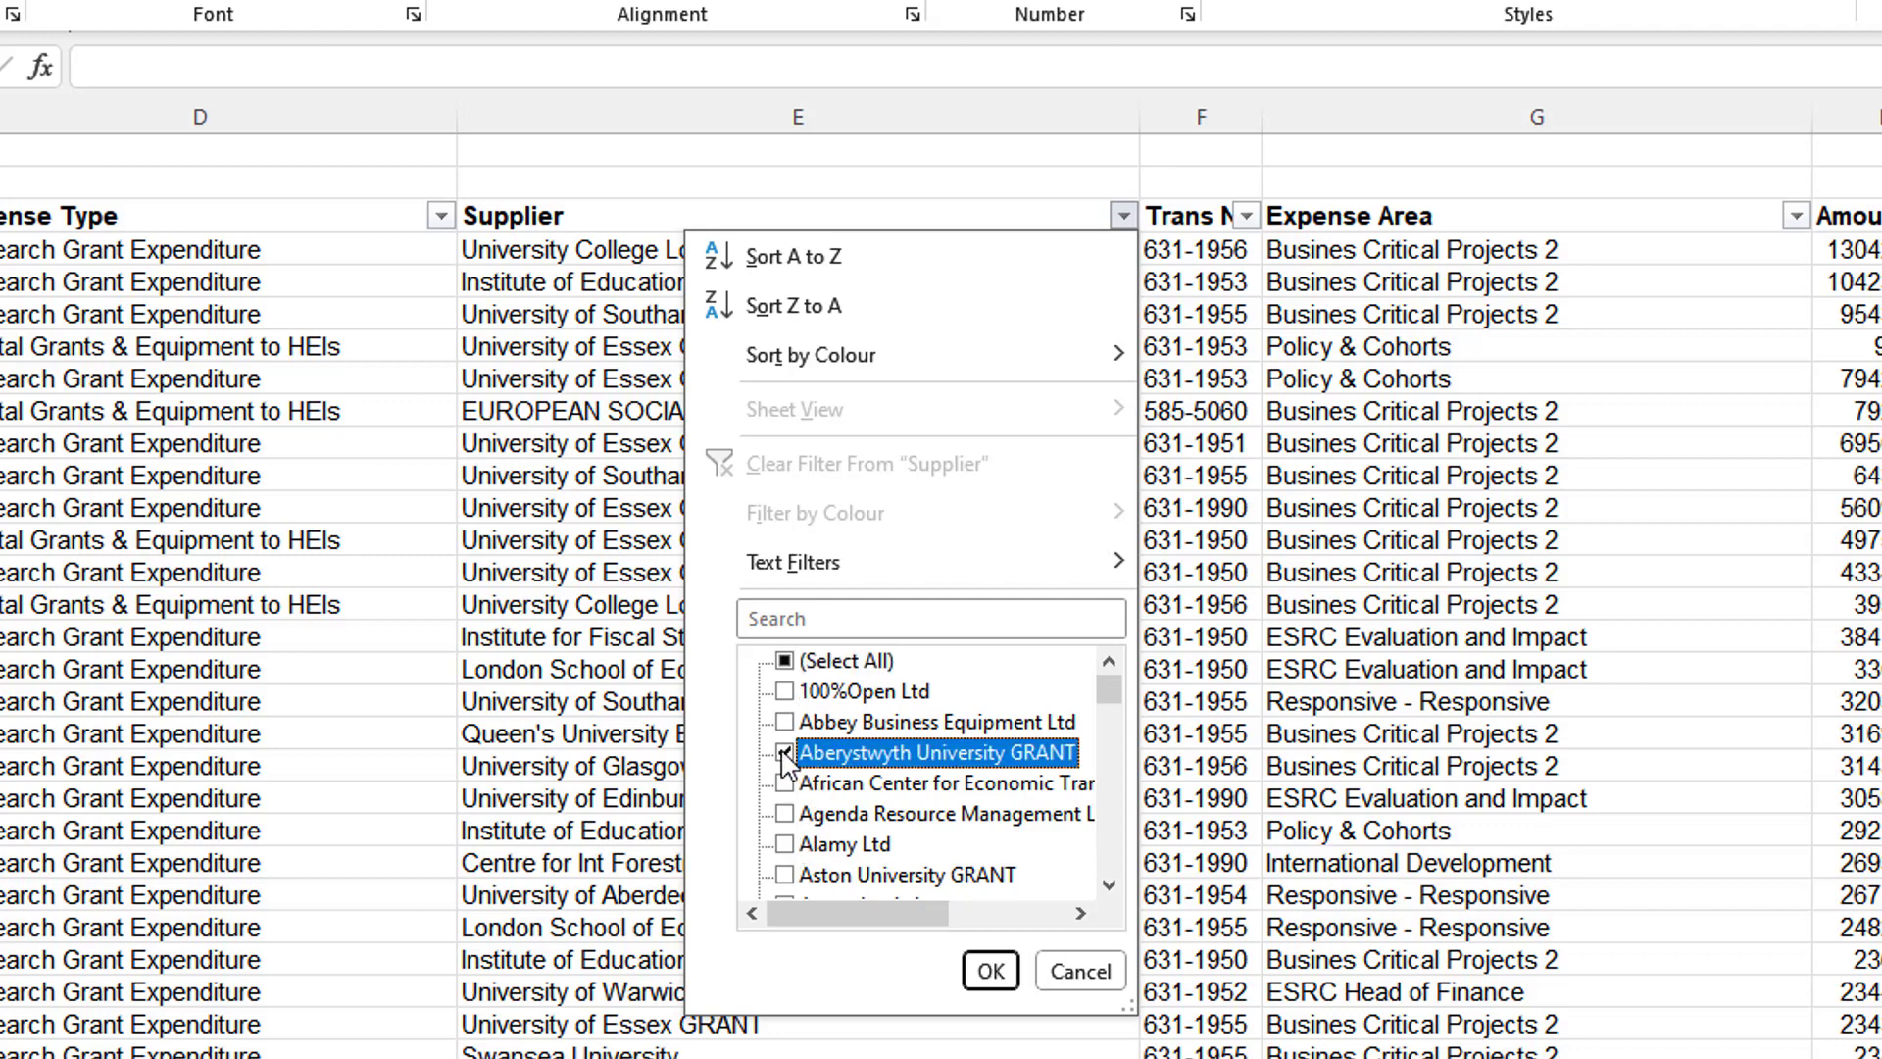
pyautogui.click(979, 973)
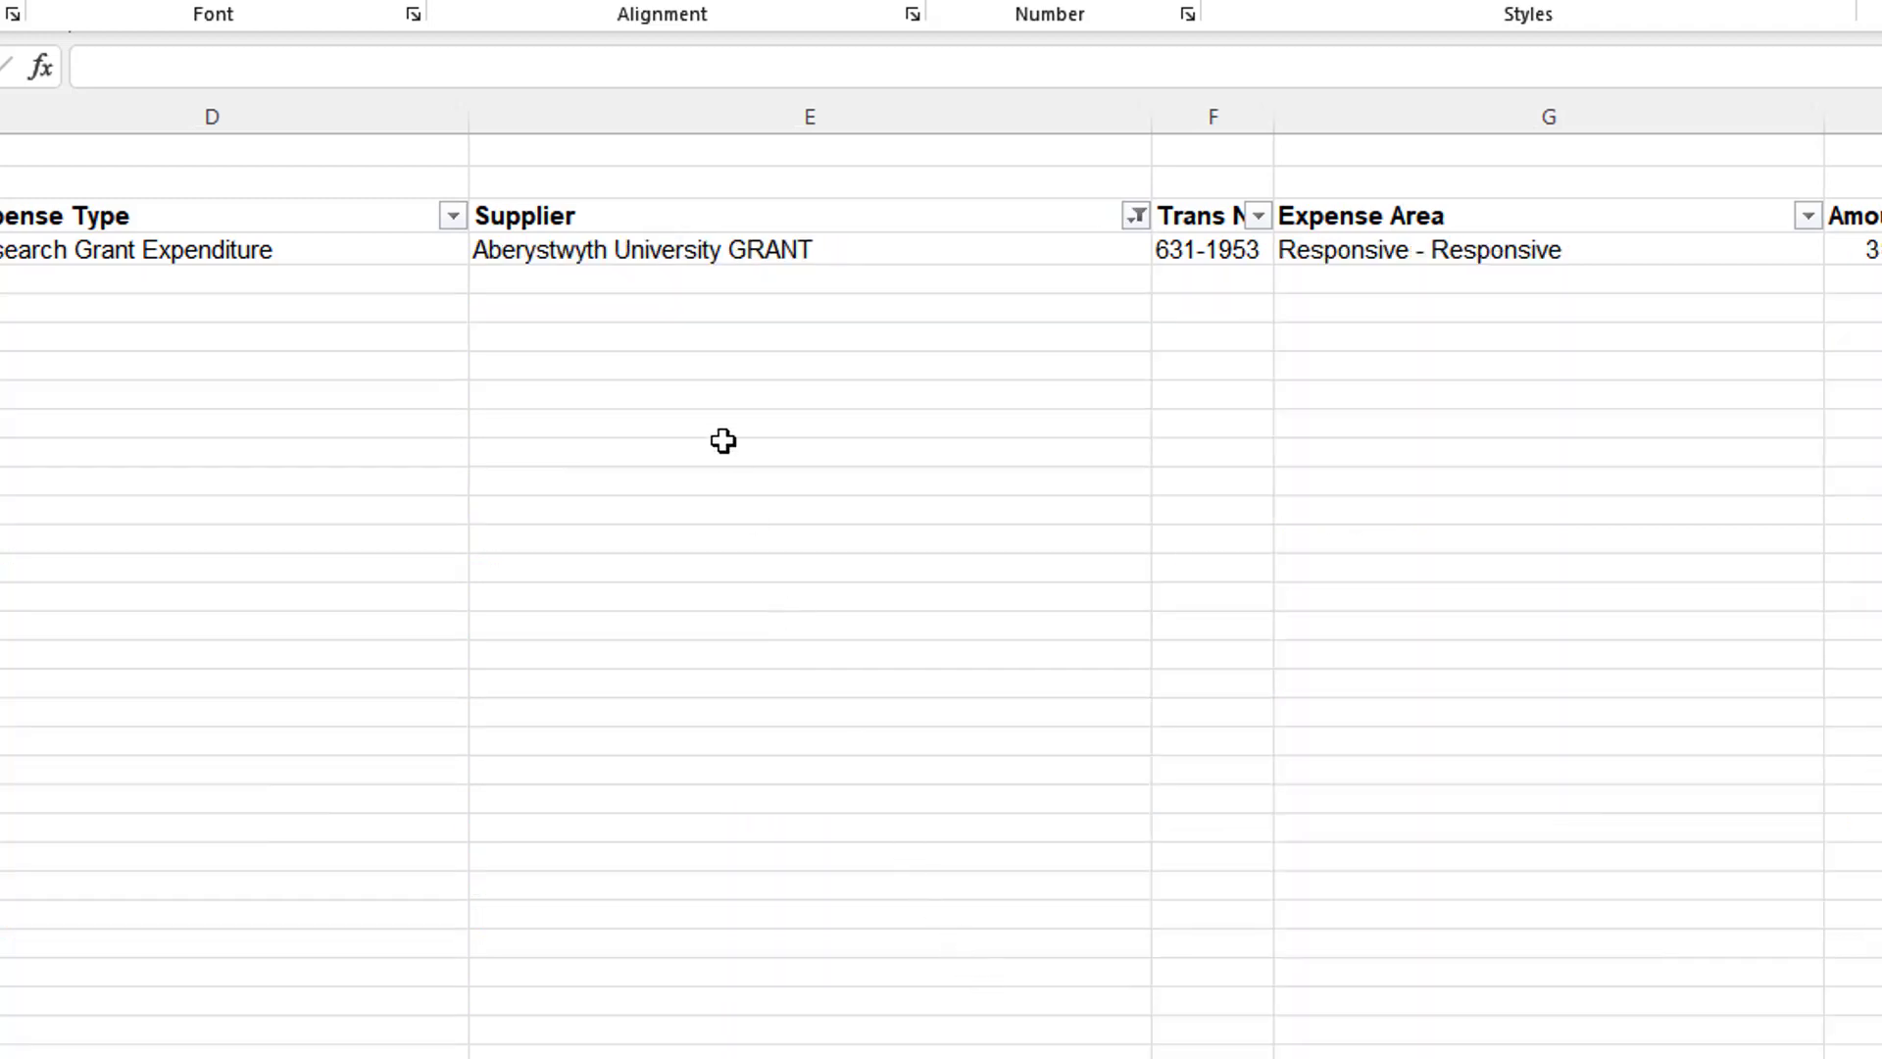
# Step: Add Abbey Business Equipment Ltd and the African Center for Economic Transformation to the Supplier filter selection
pyautogui.click(1135, 216)
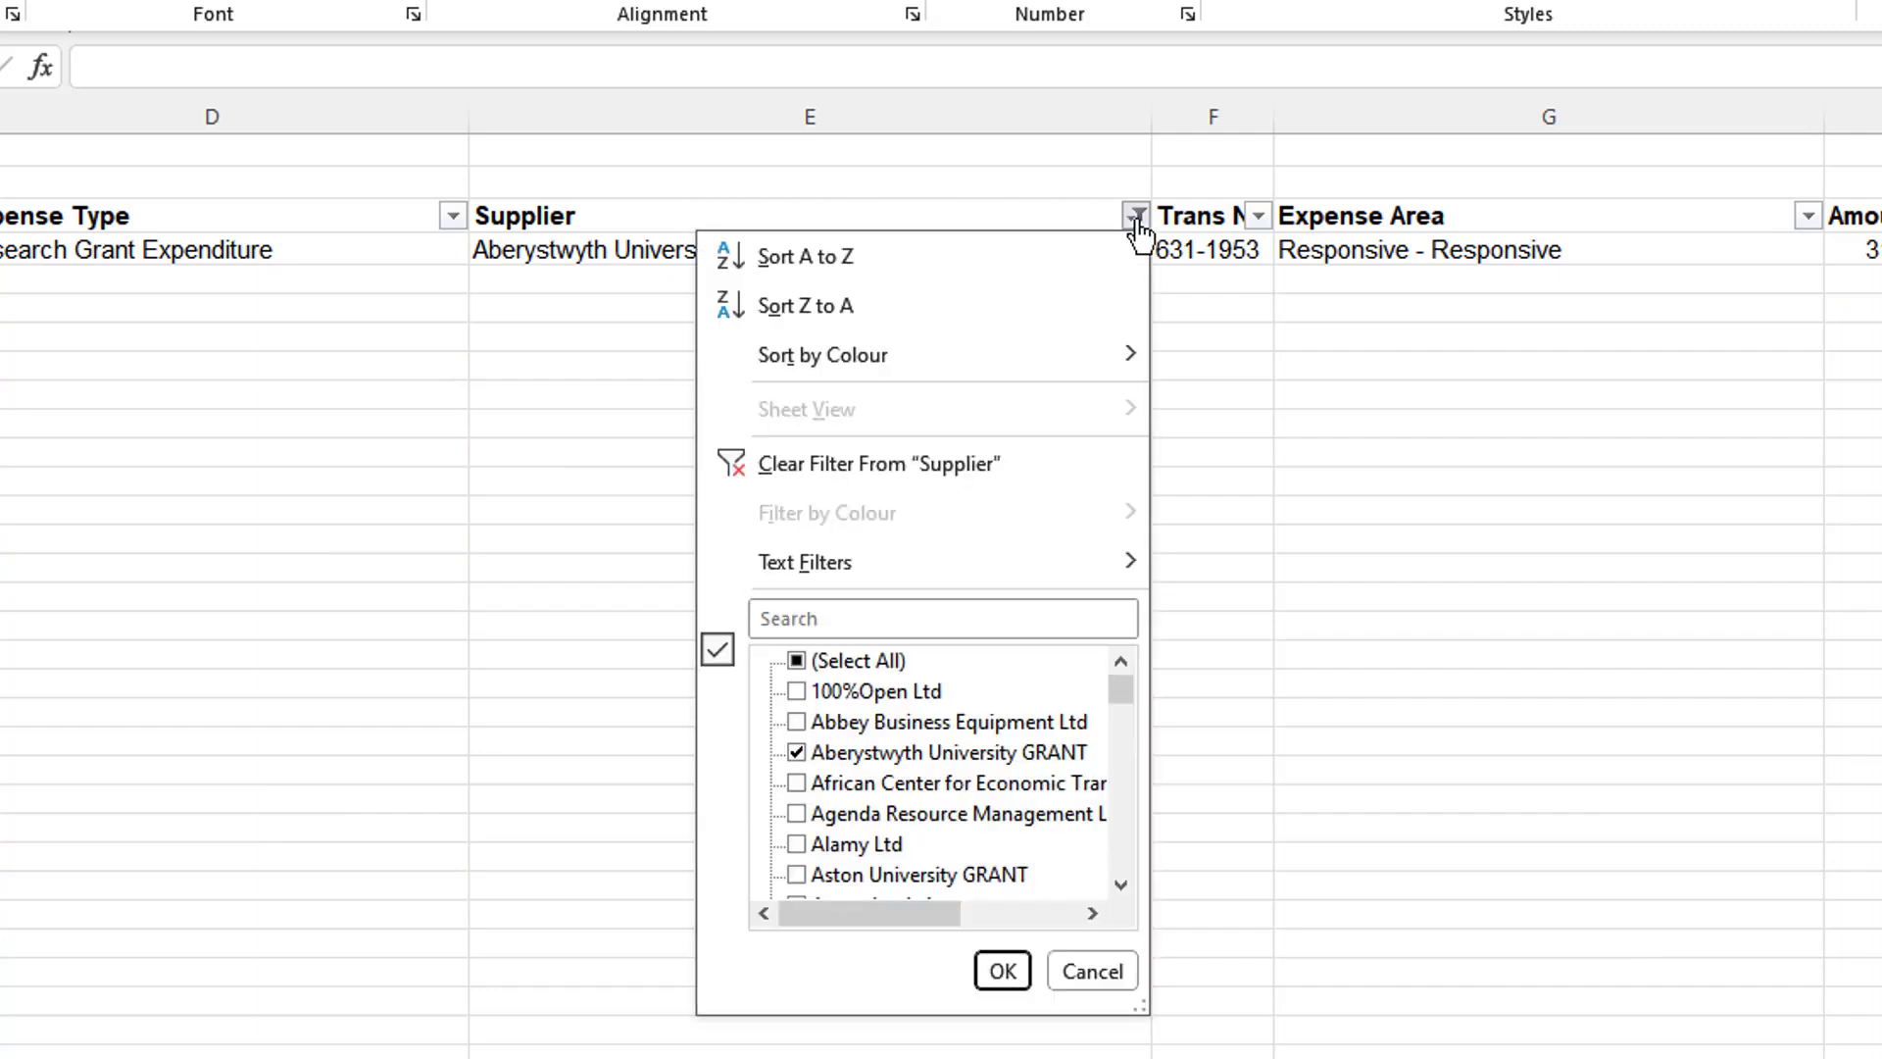
pyautogui.click(796, 722)
pyautogui.click(796, 784)
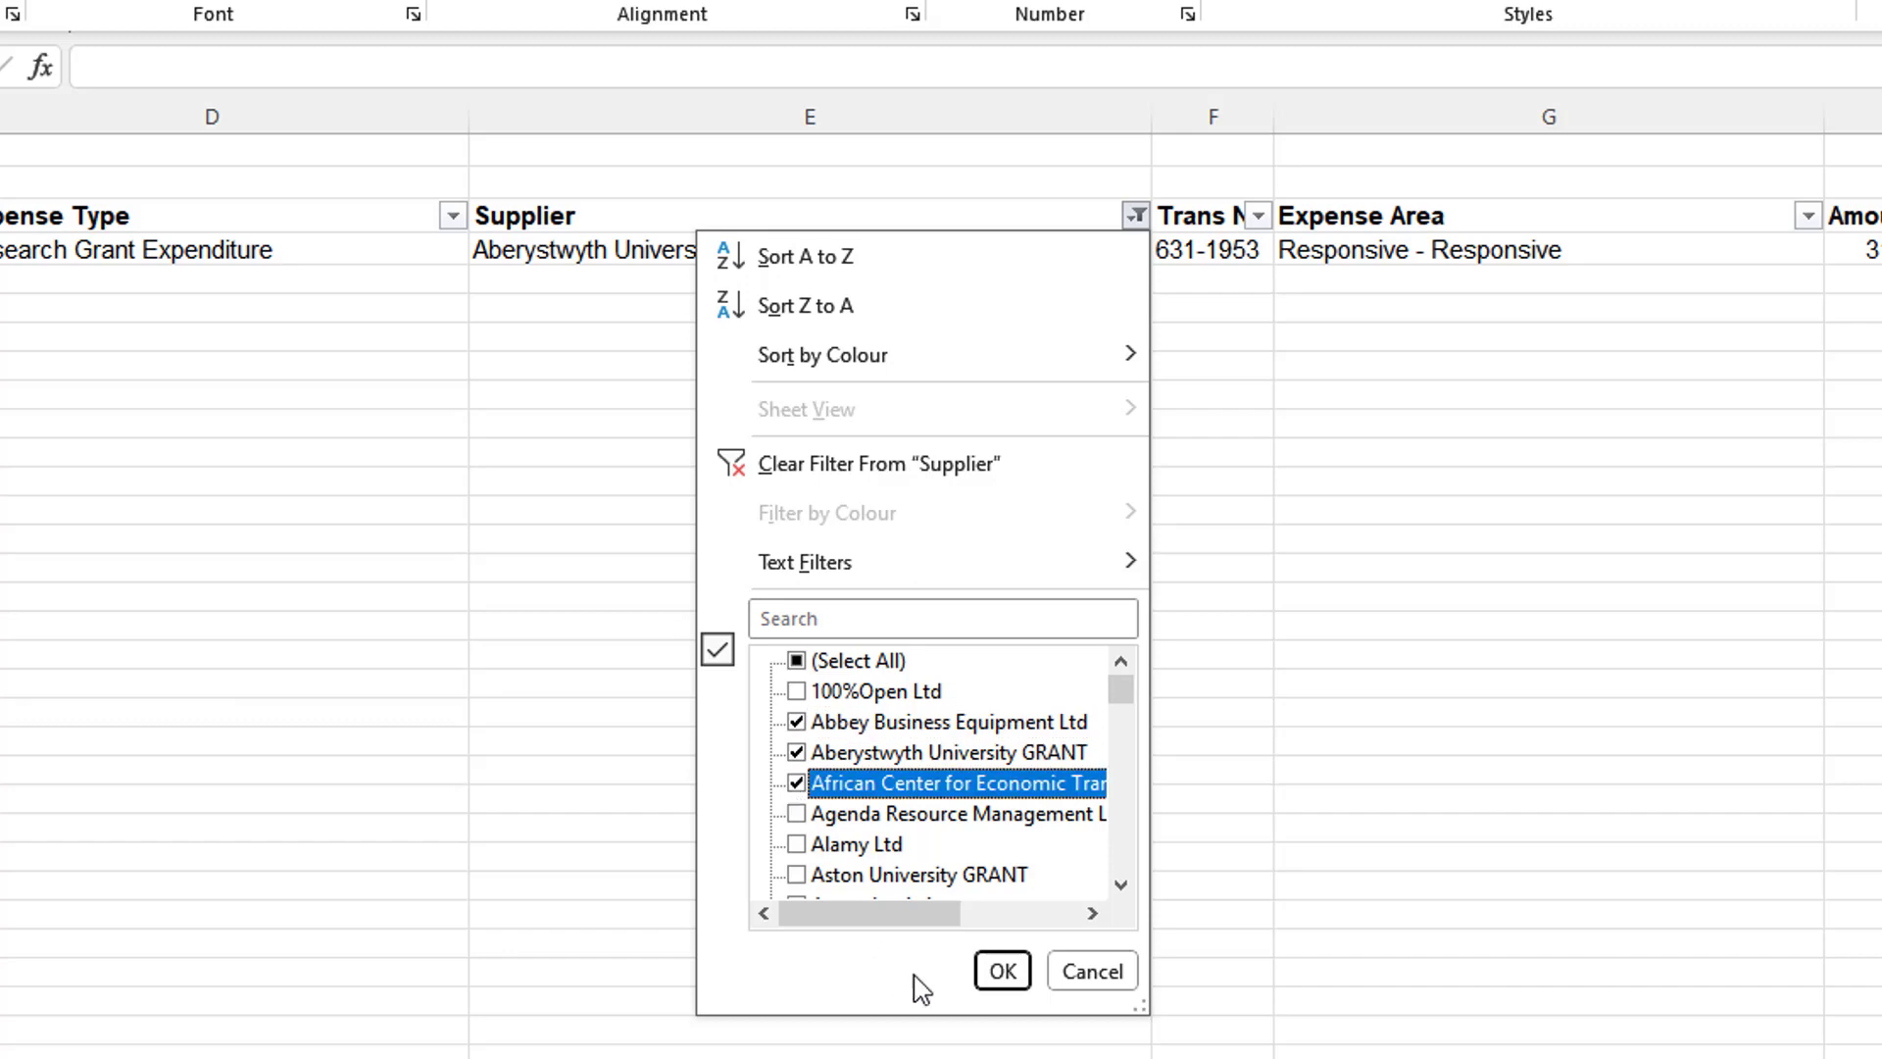
pyautogui.click(1002, 970)
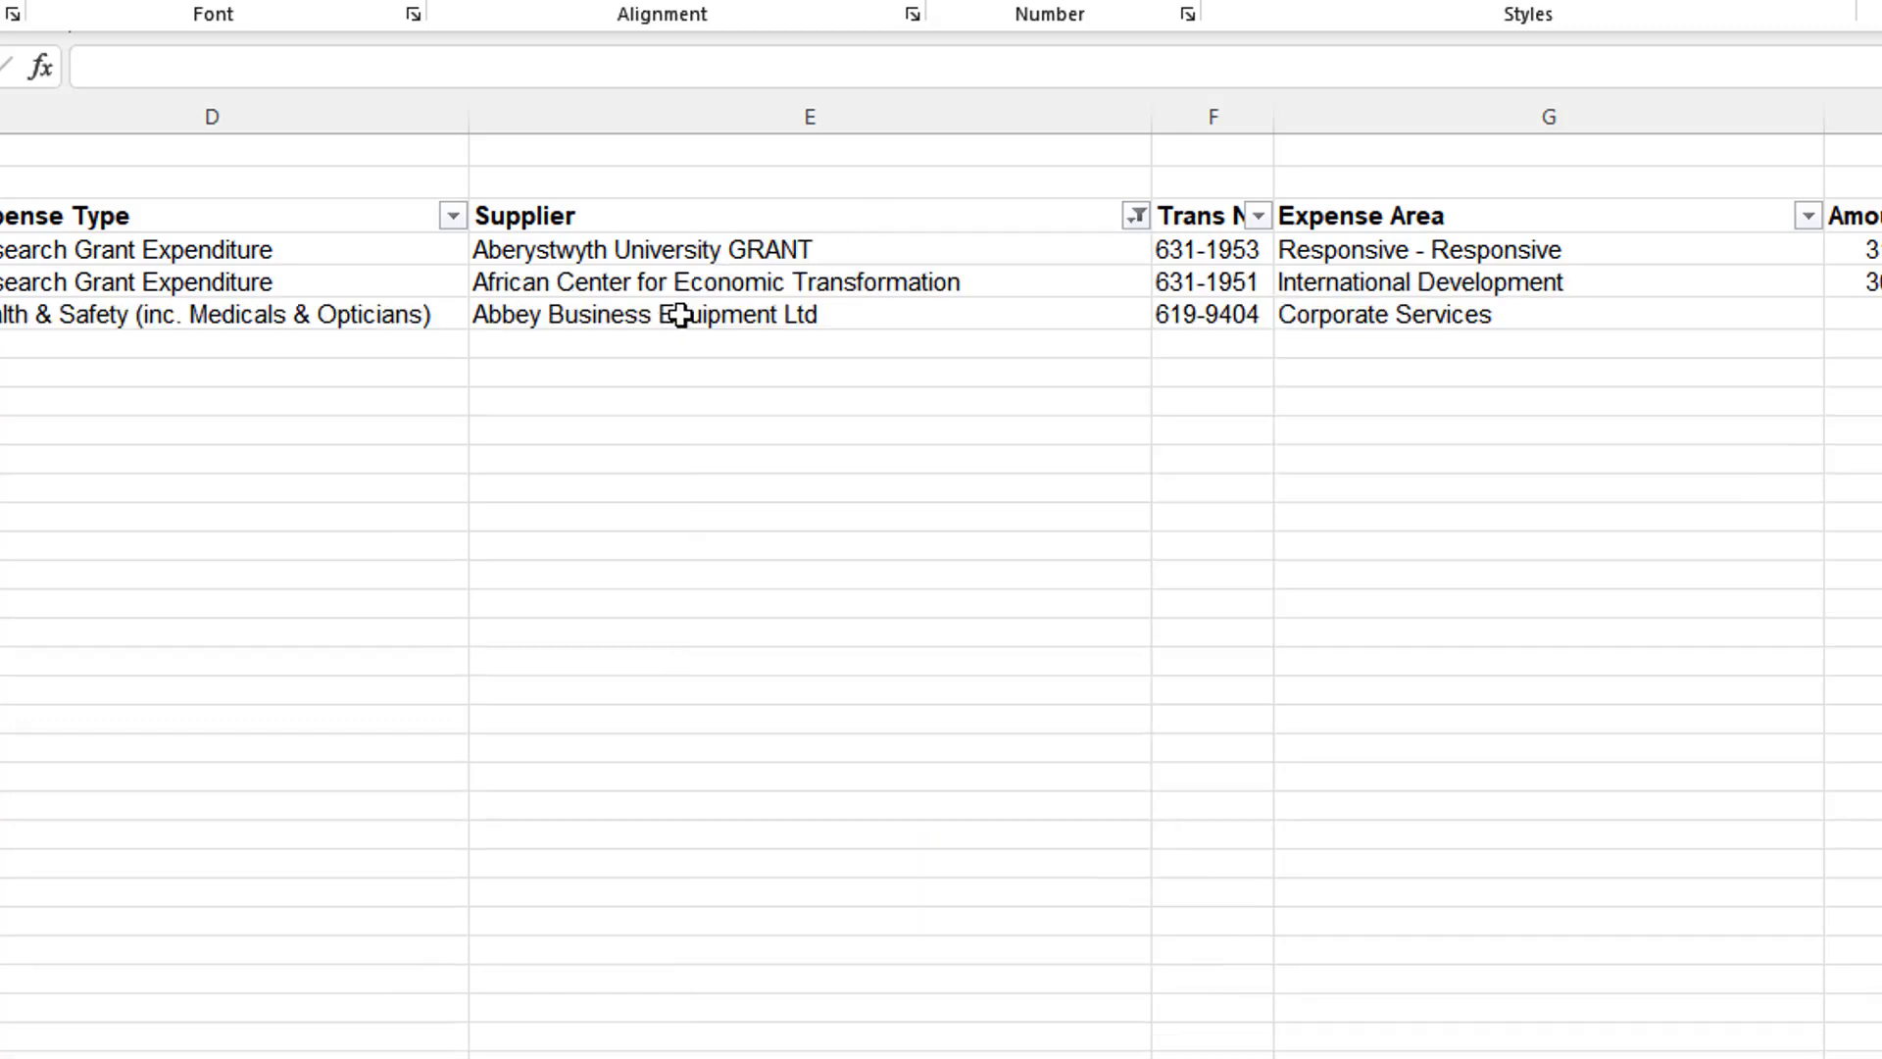
# Step: Reset the Supplier filter to include all suppliers
pyautogui.click(1134, 217)
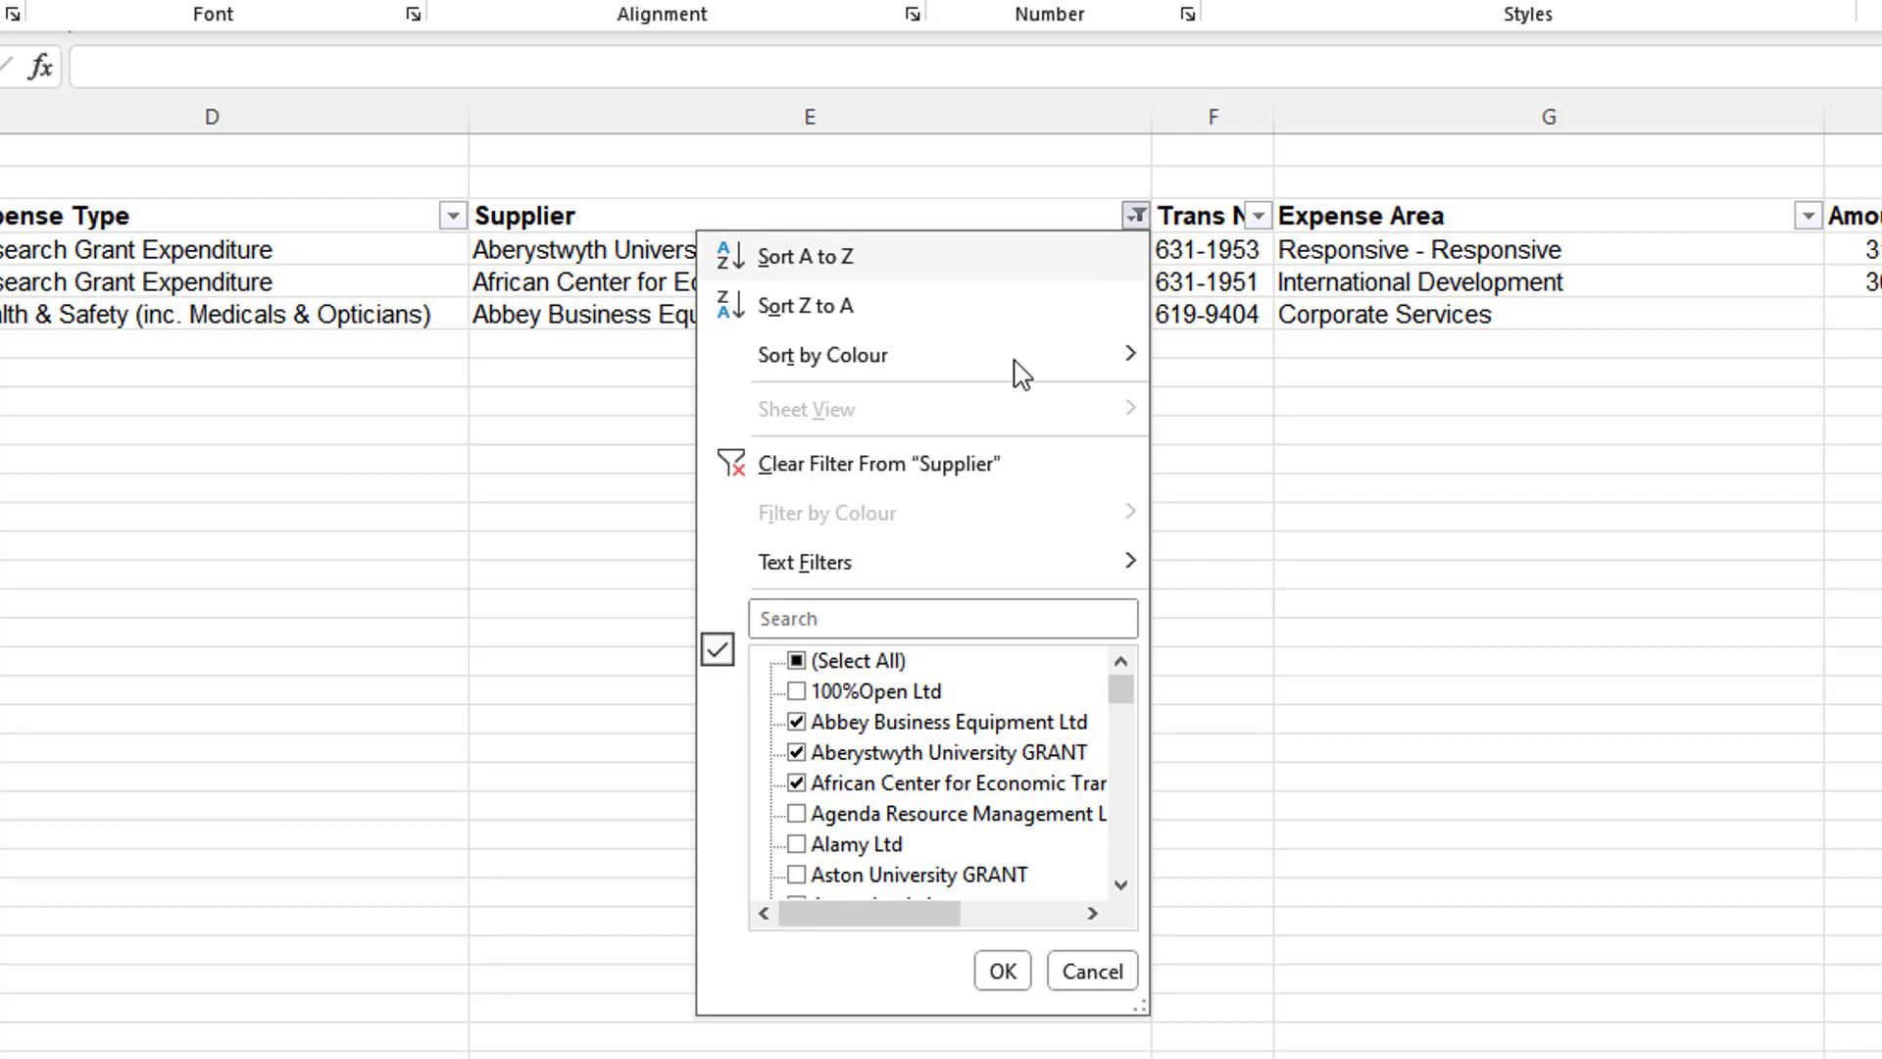
pyautogui.click(796, 662)
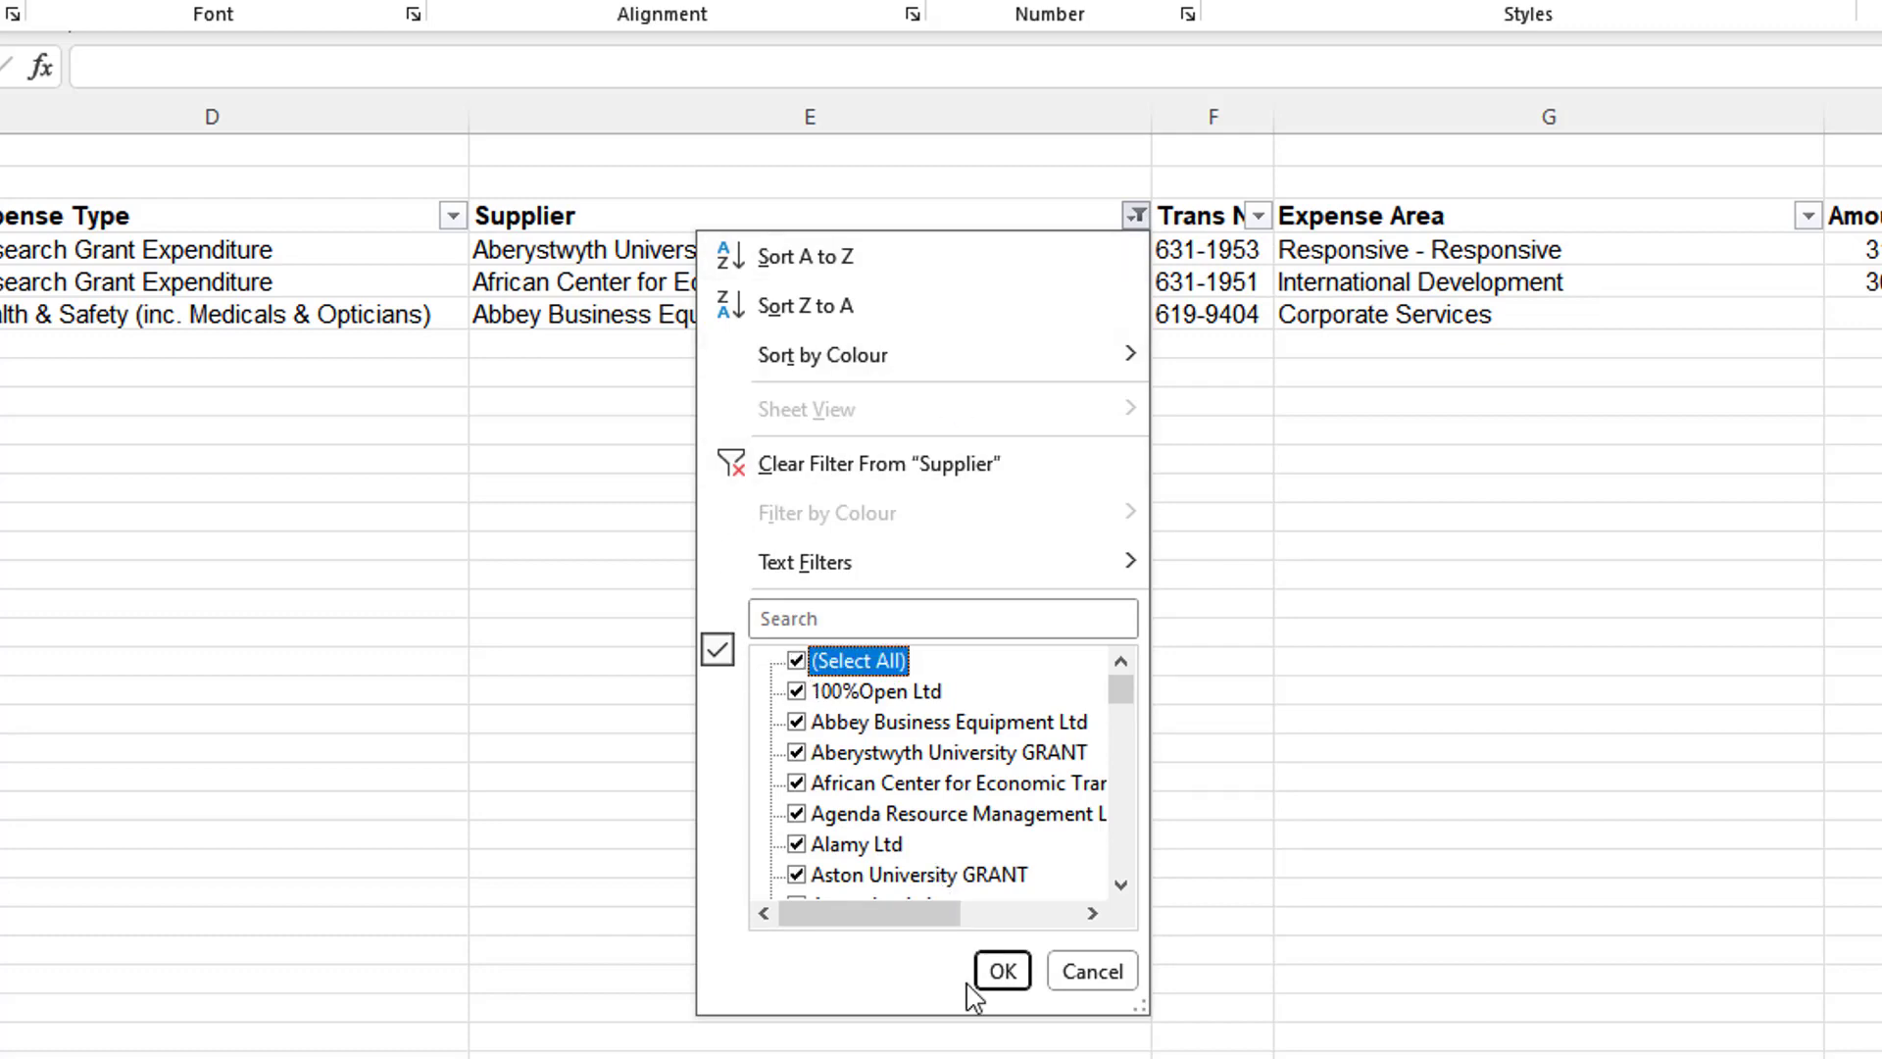
pyautogui.click(999, 970)
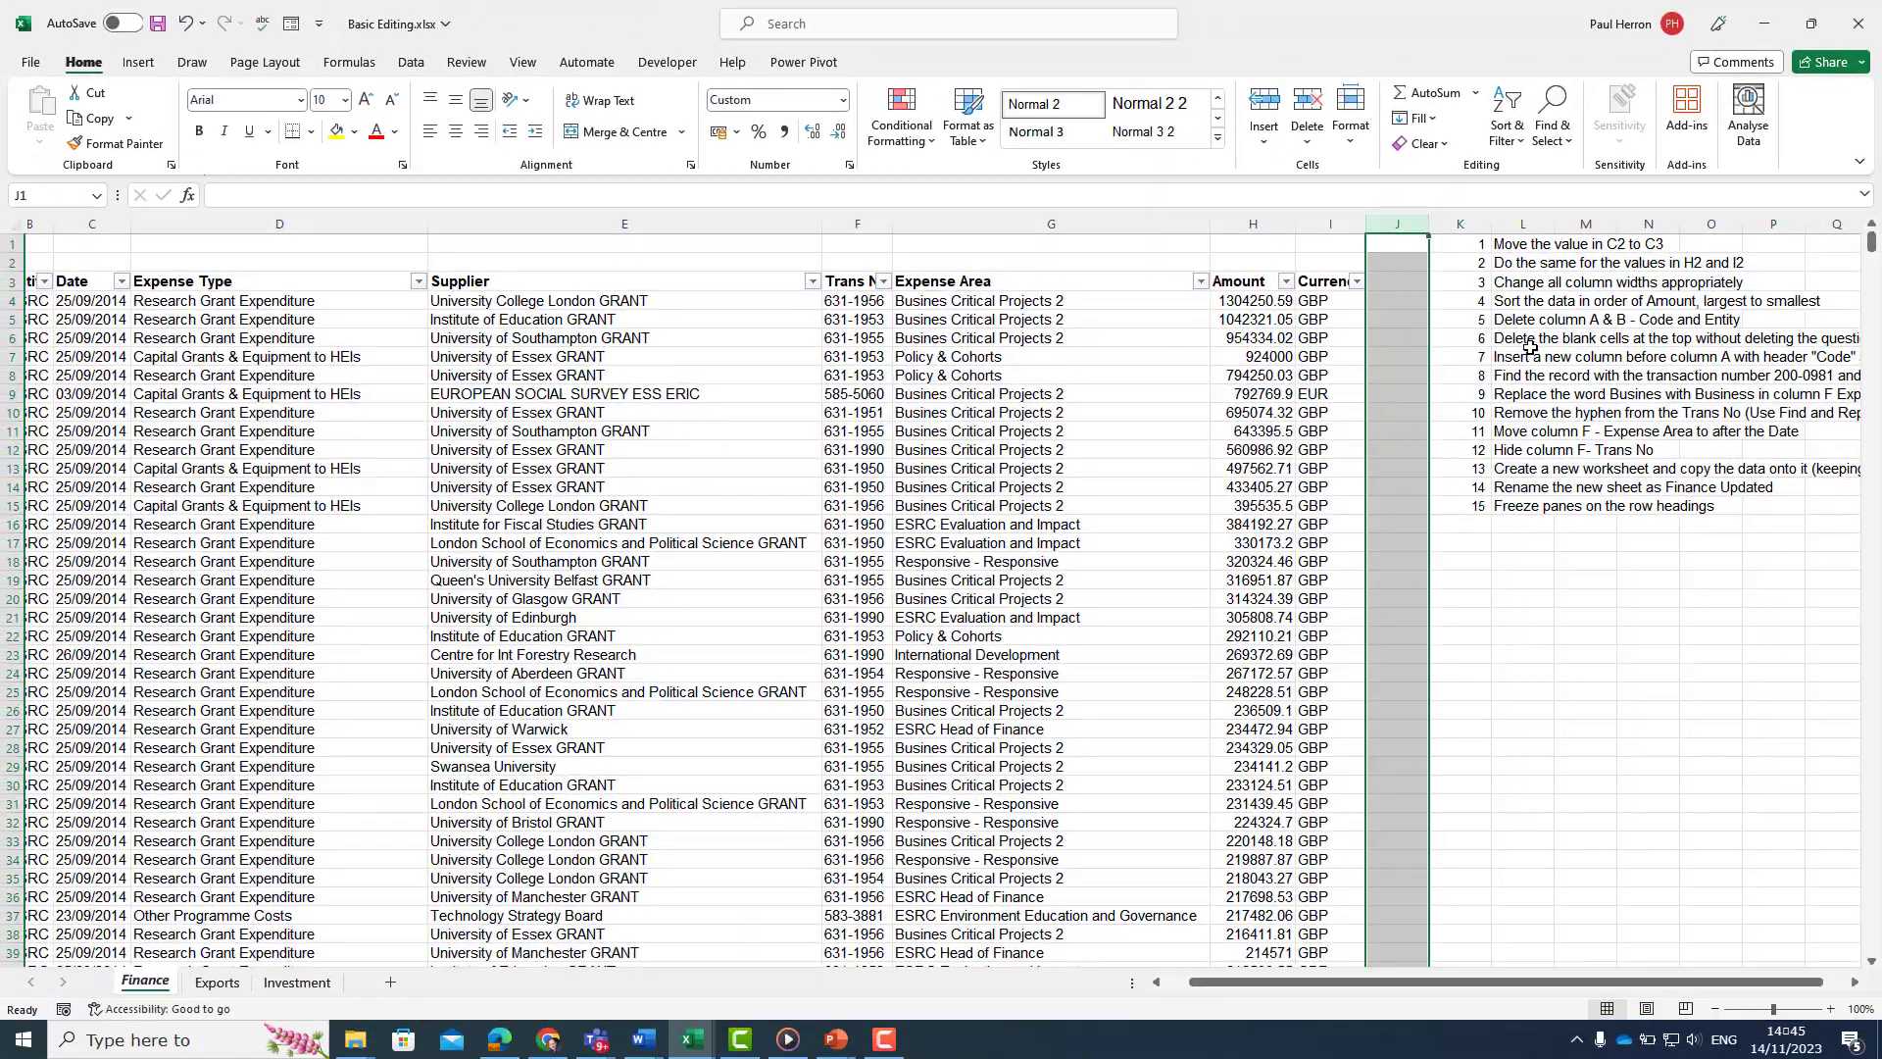
# Step: Cut the Entity and Date columns, B and C, from the Finance sheet and paste them at A1 of a new worksheet
pyautogui.click(1447, 371)
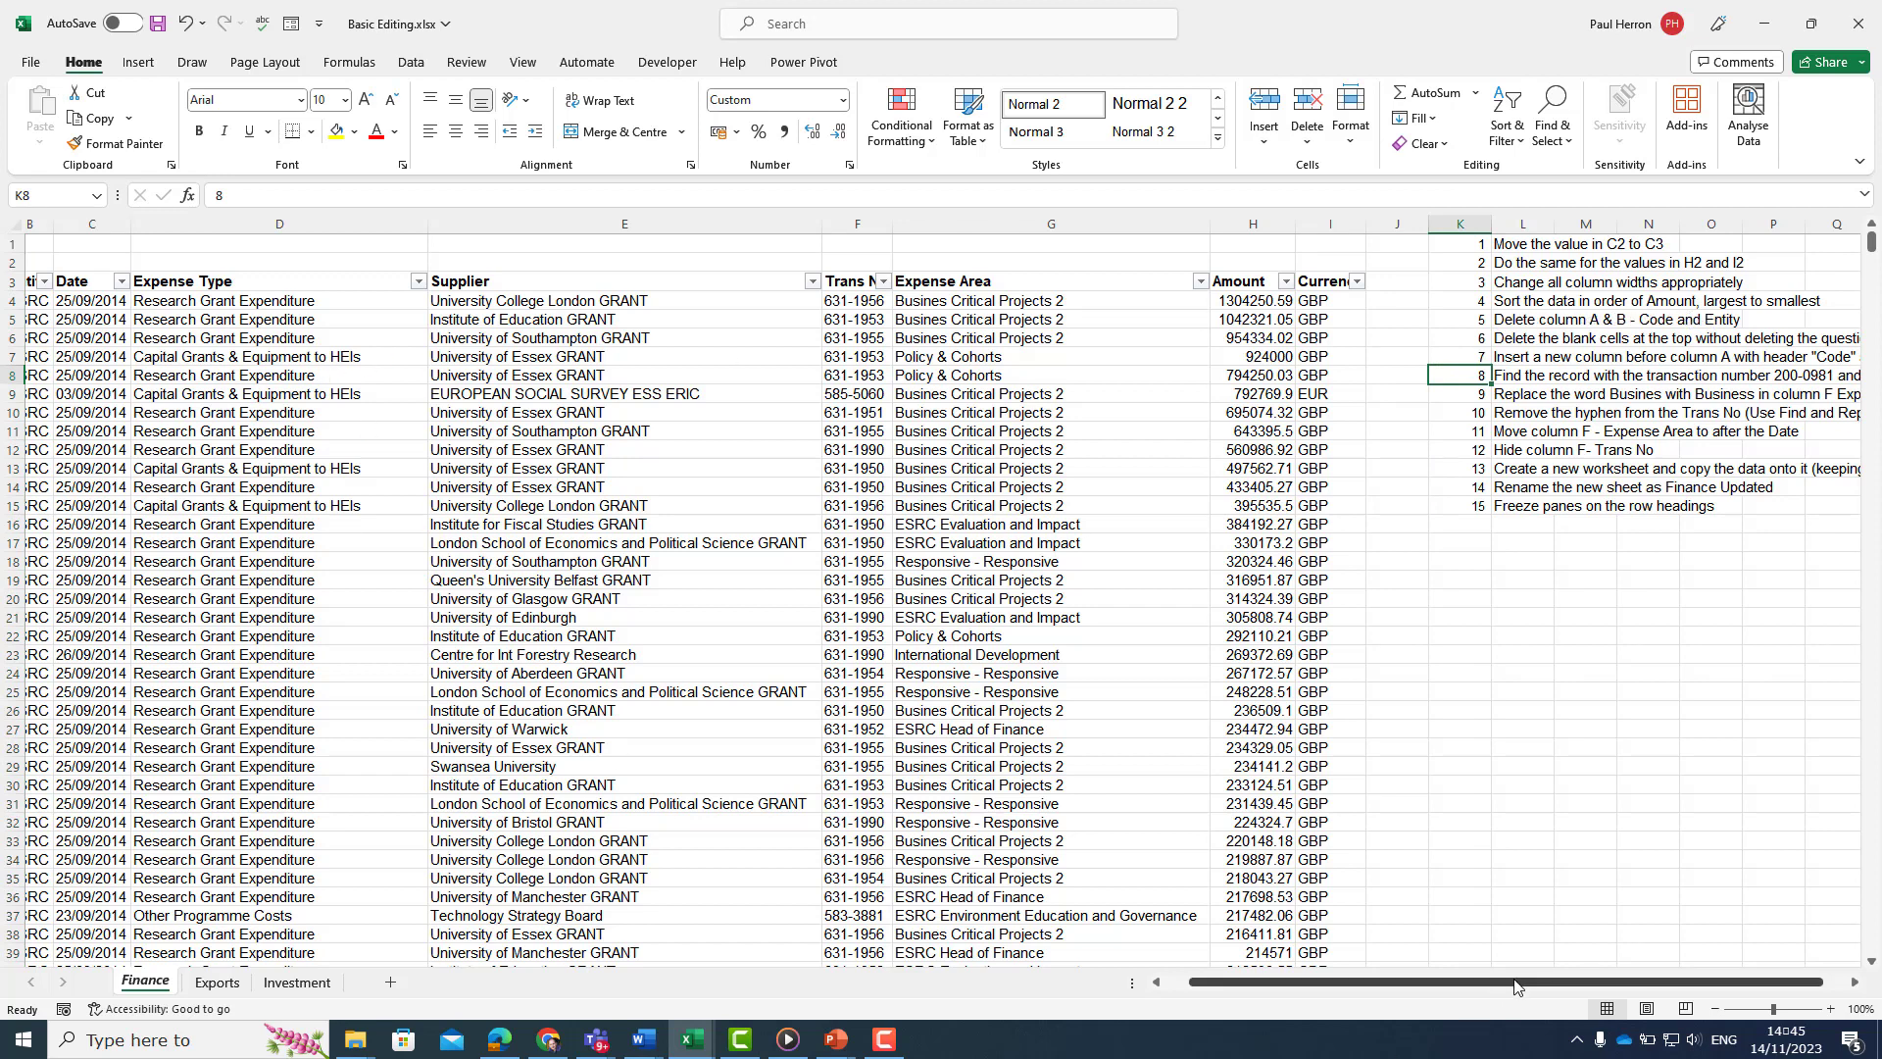
pyautogui.moveTo(1465, 983); pyautogui.dragTo(1391, 1000)
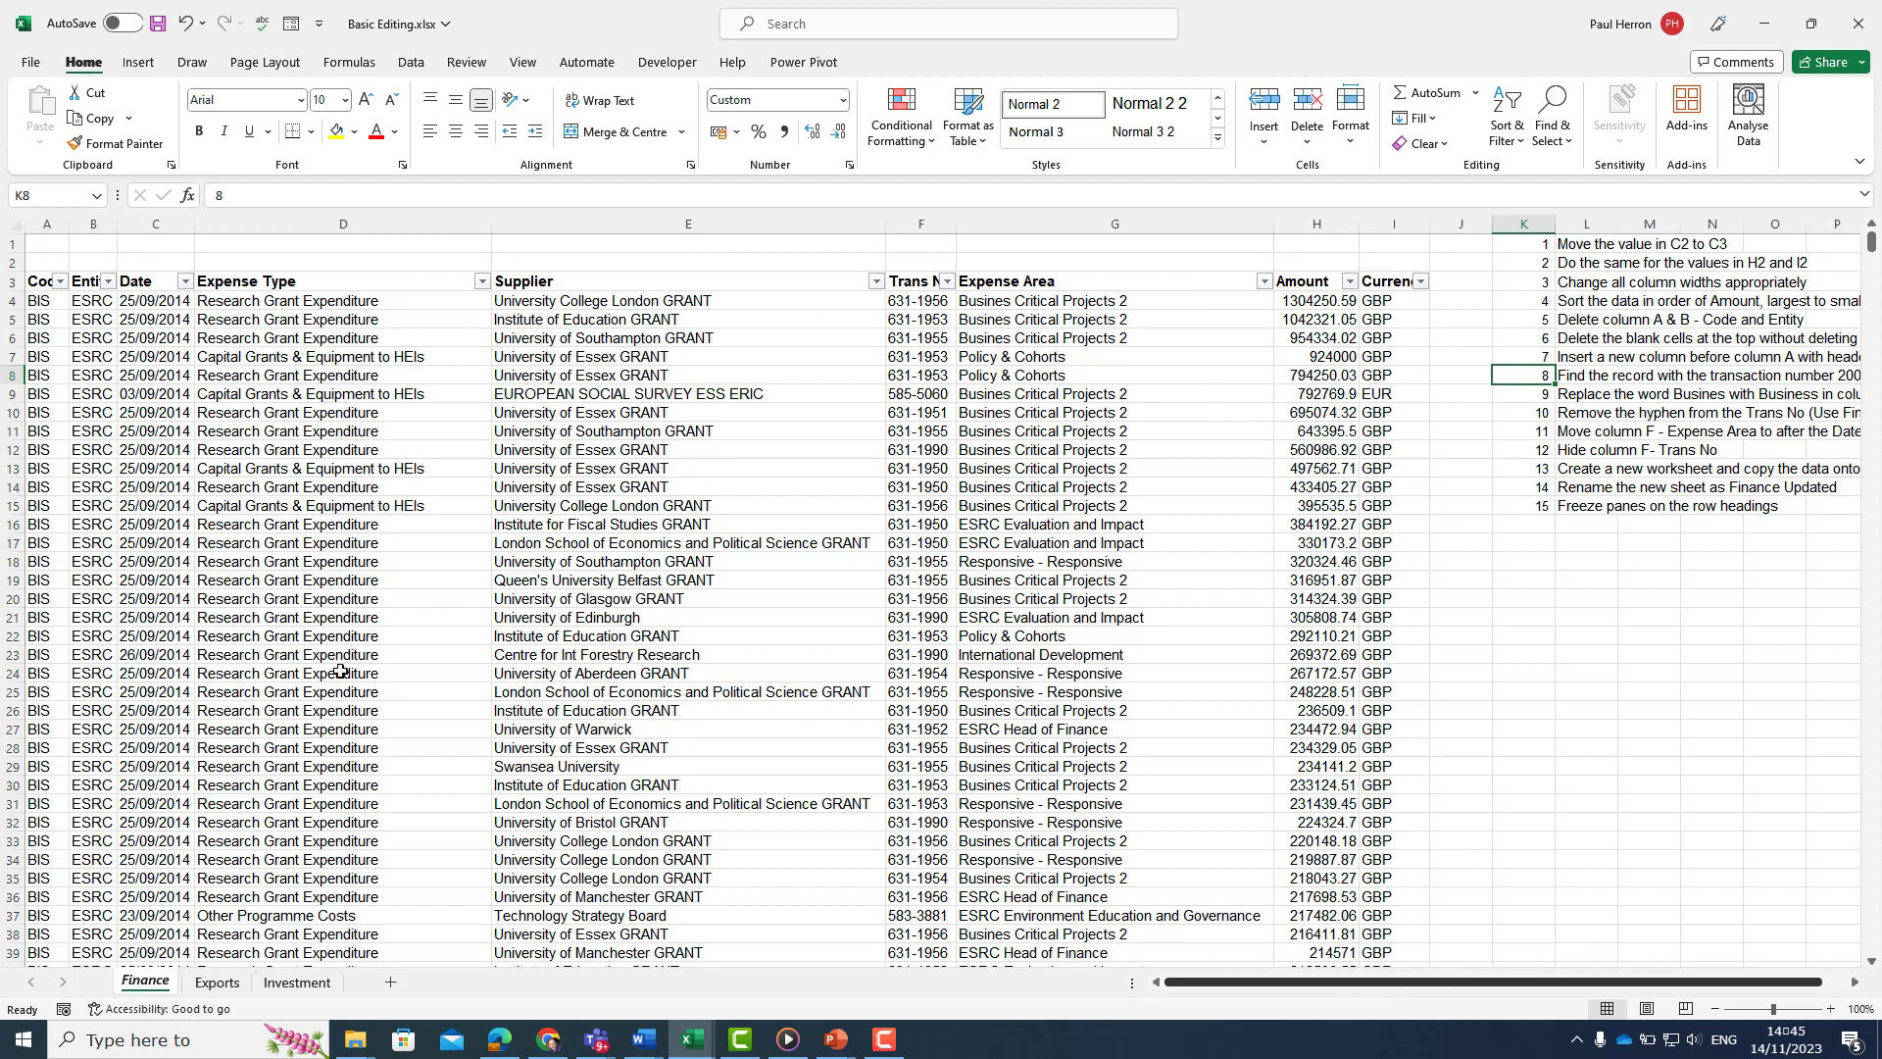
pyautogui.click(89, 224)
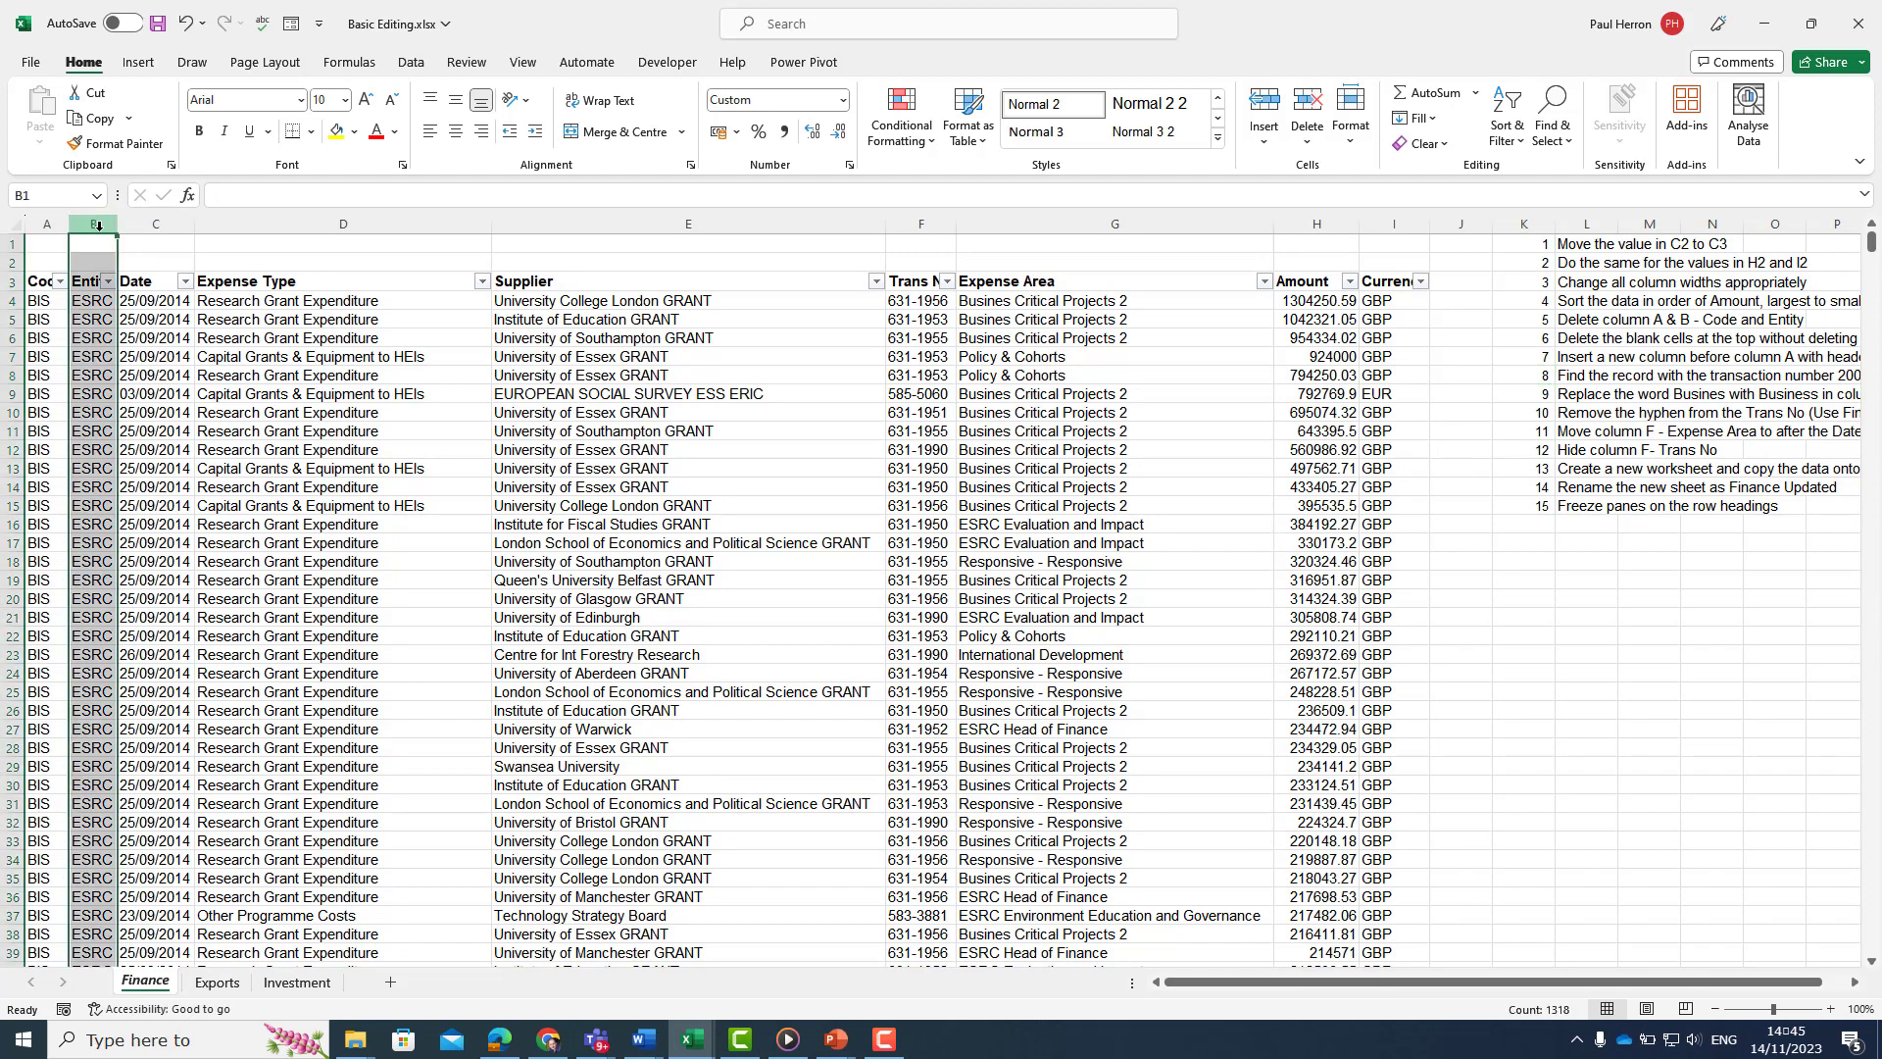
pyautogui.moveTo(98, 226); pyautogui.dragTo(151, 227)
pyautogui.rightClick(151, 227)
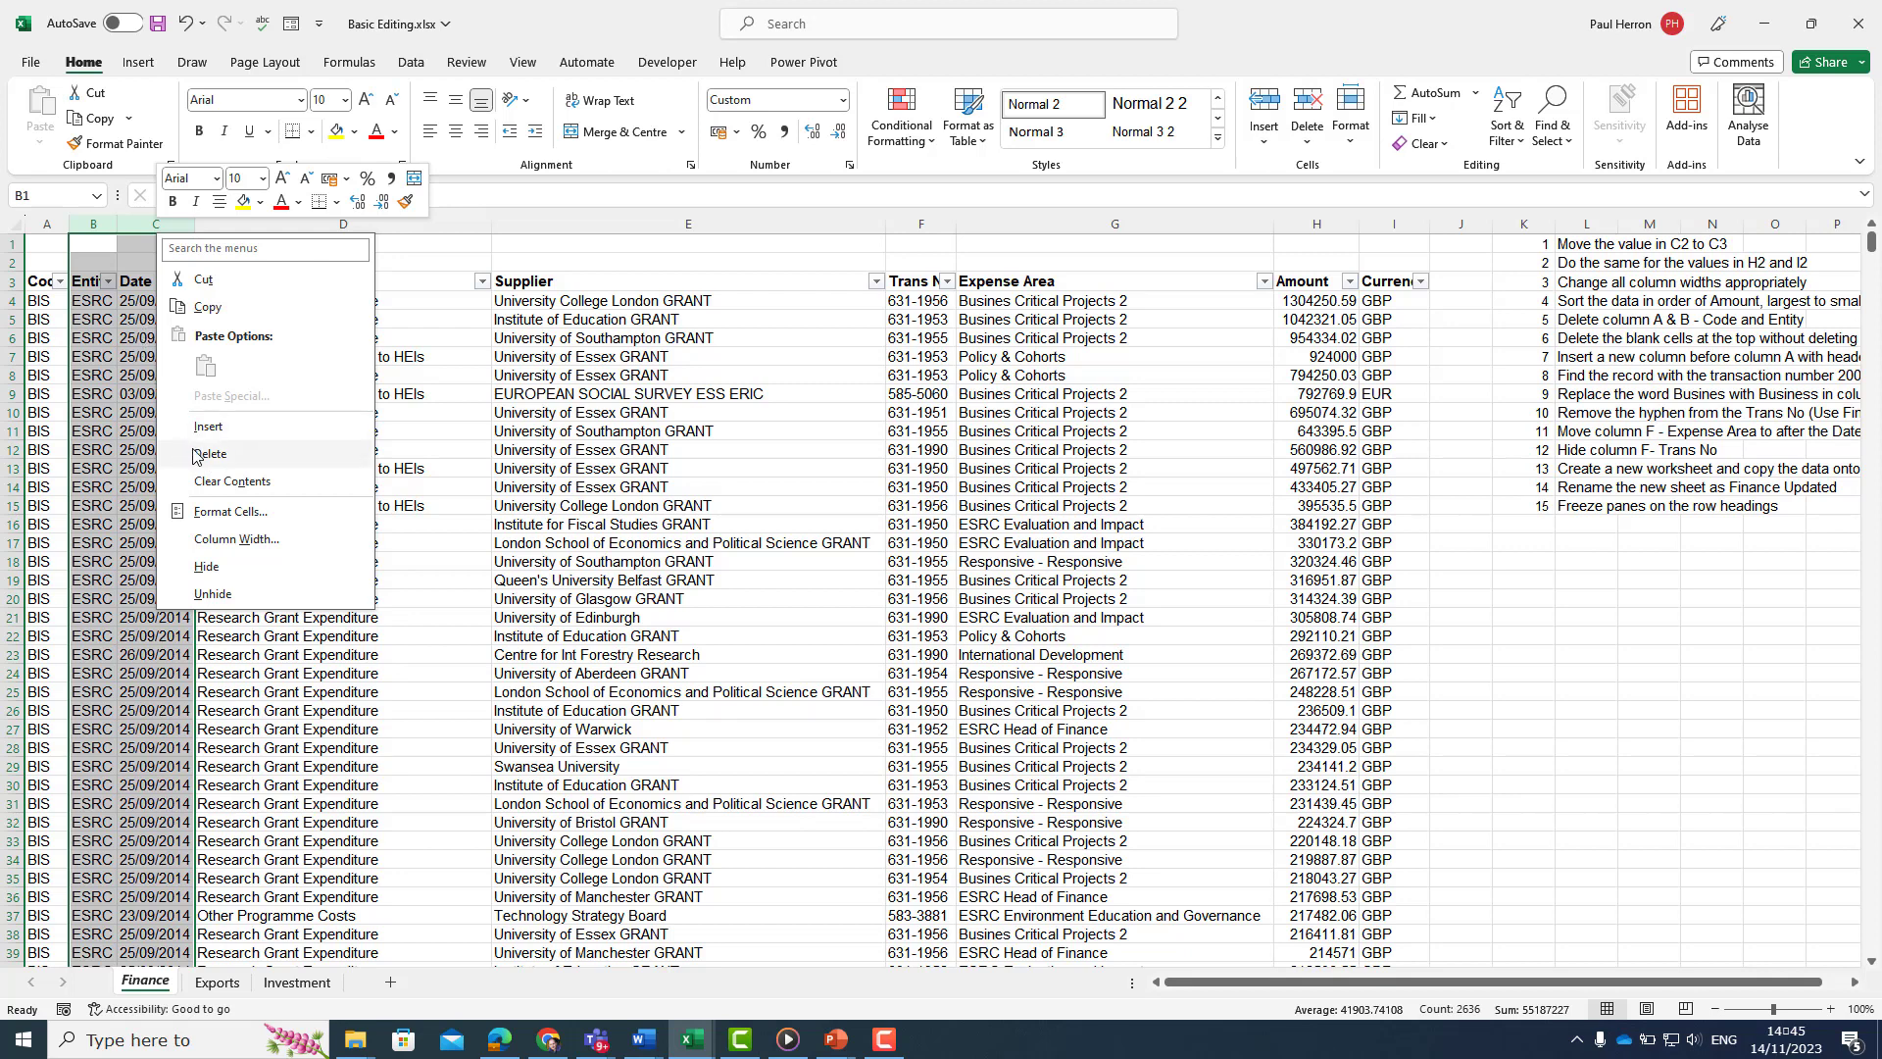
pyautogui.click(202, 281)
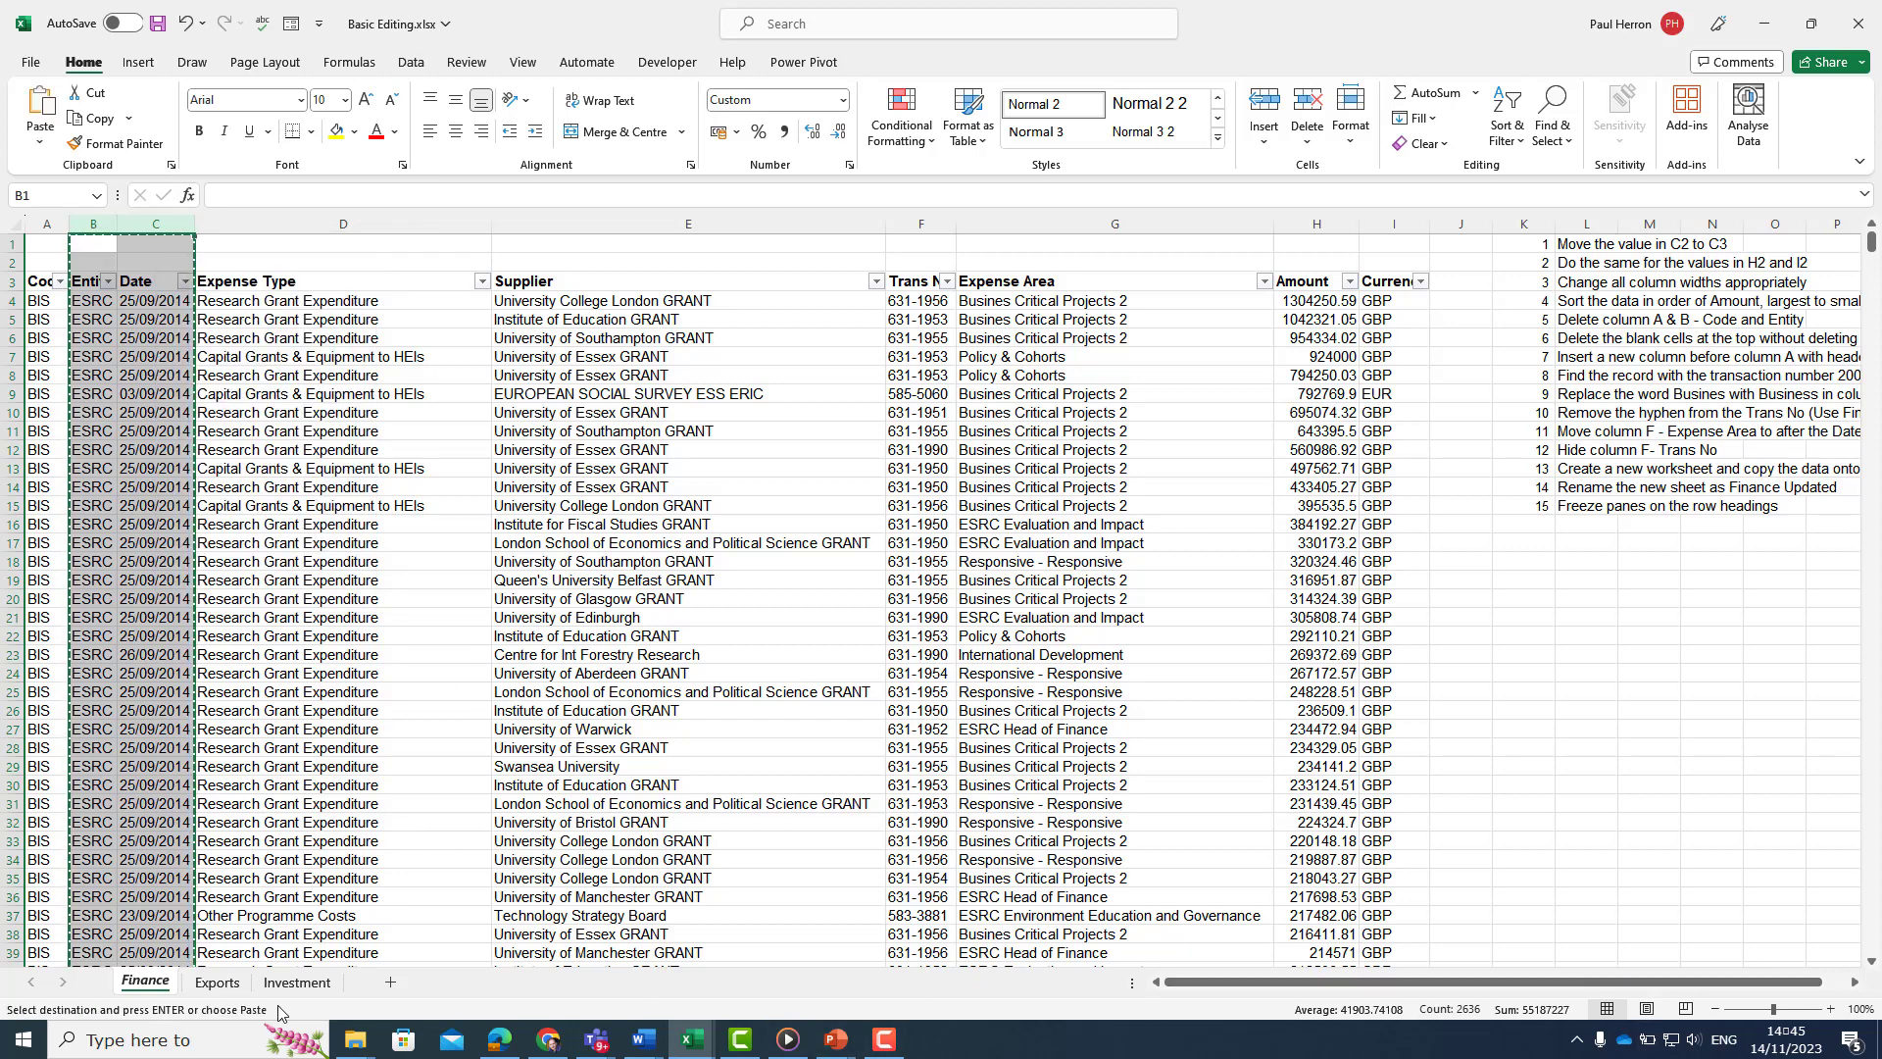
pyautogui.click(390, 982)
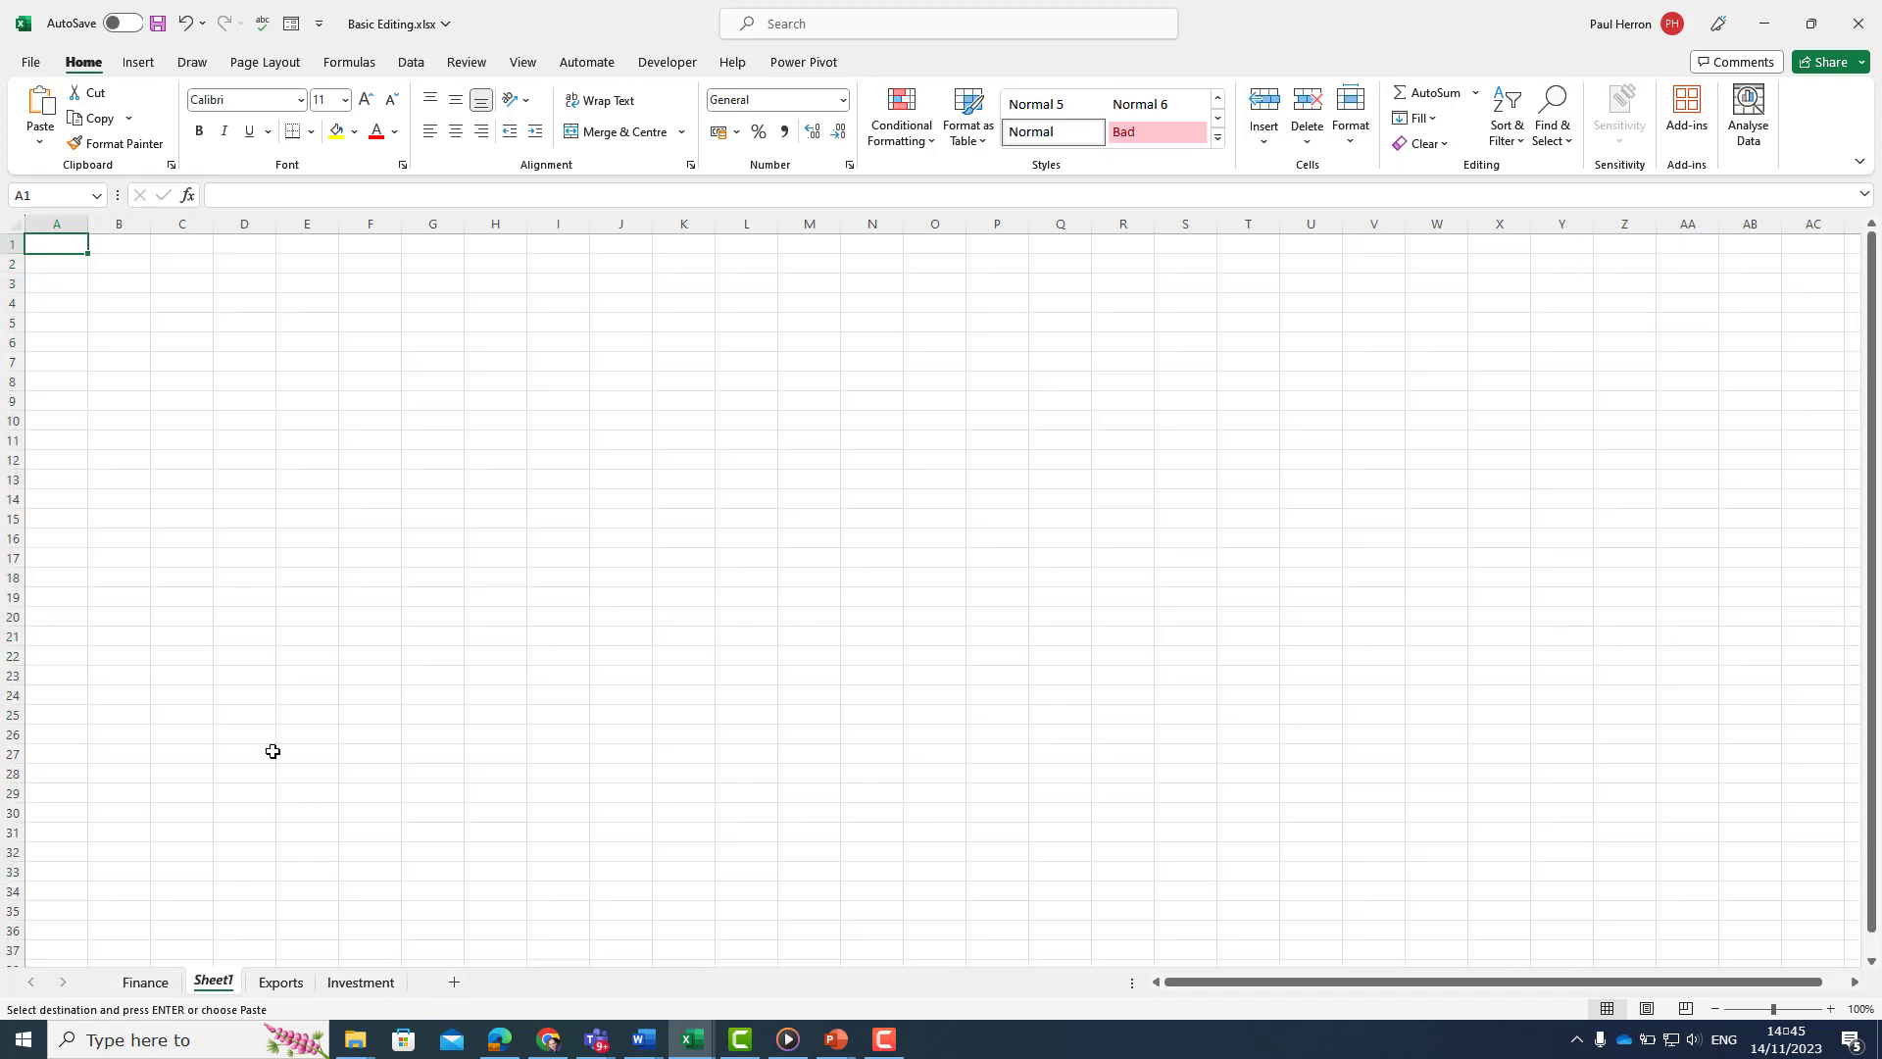
pyautogui.rightClick(69, 247)
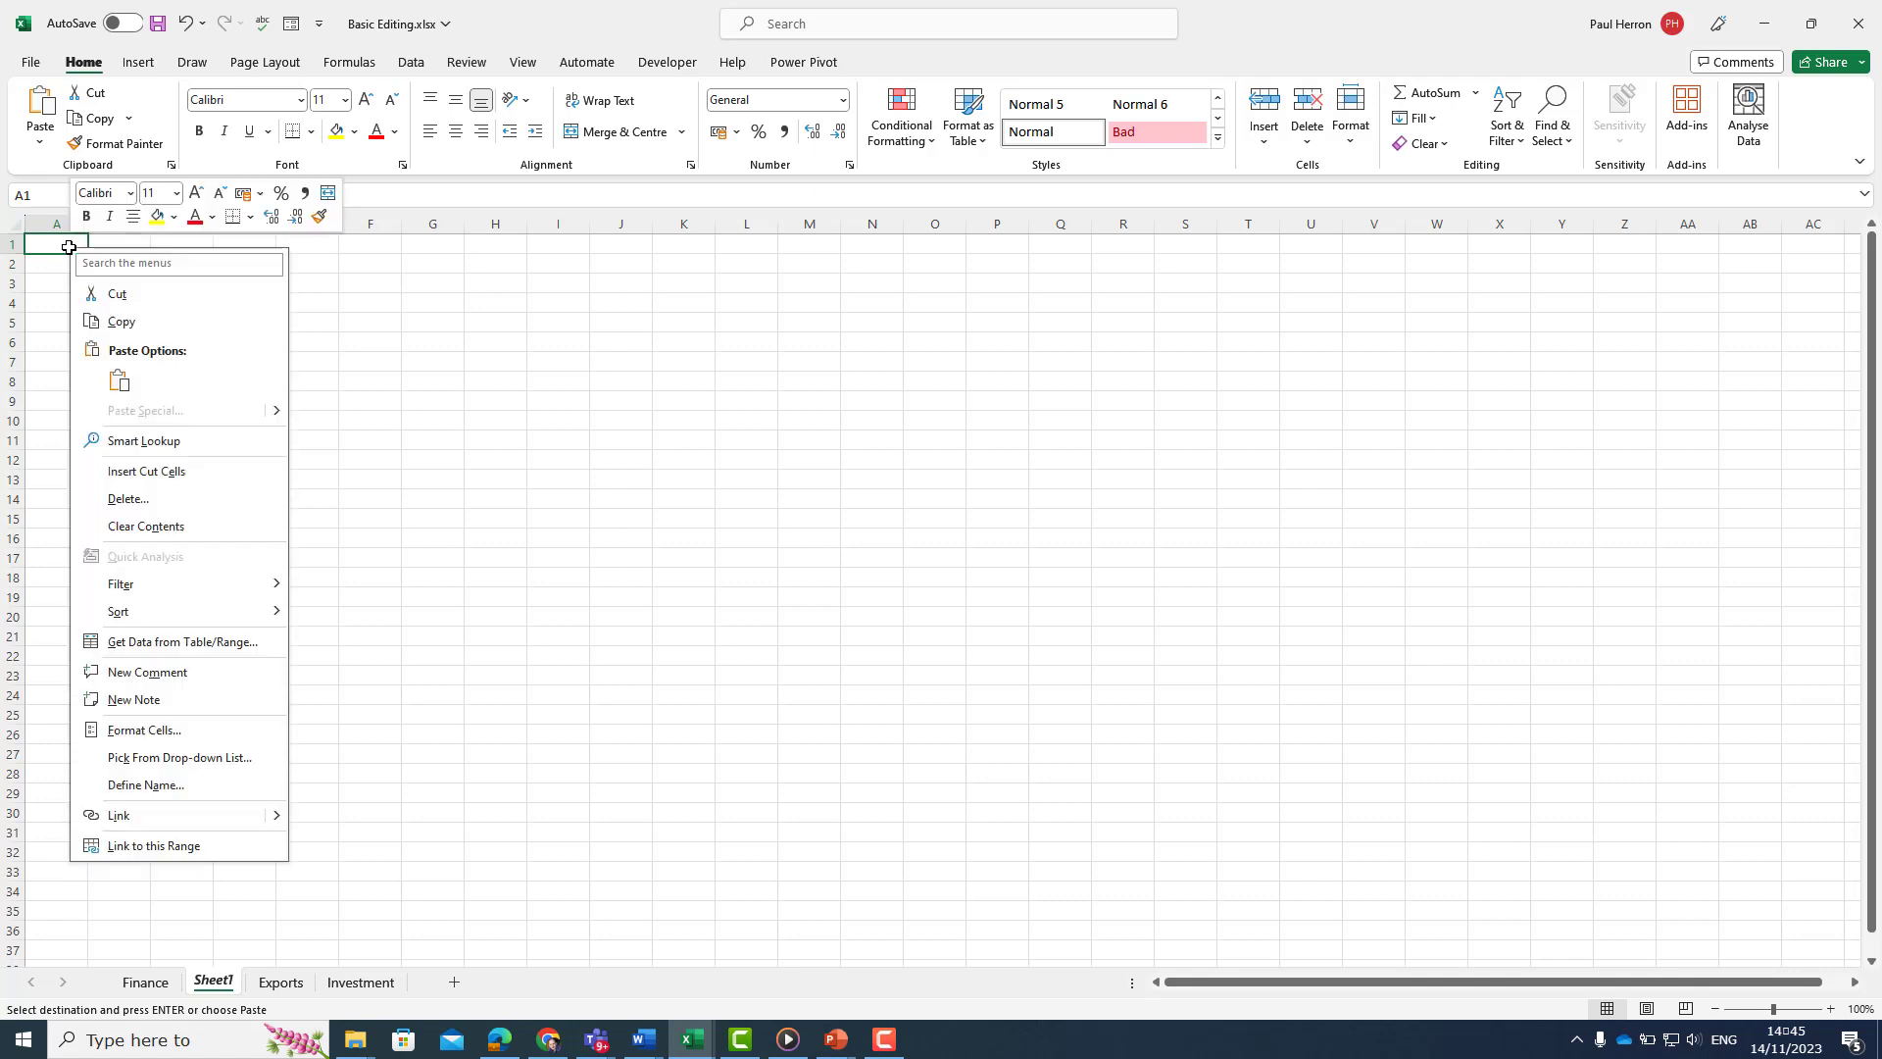
pyautogui.click(118, 381)
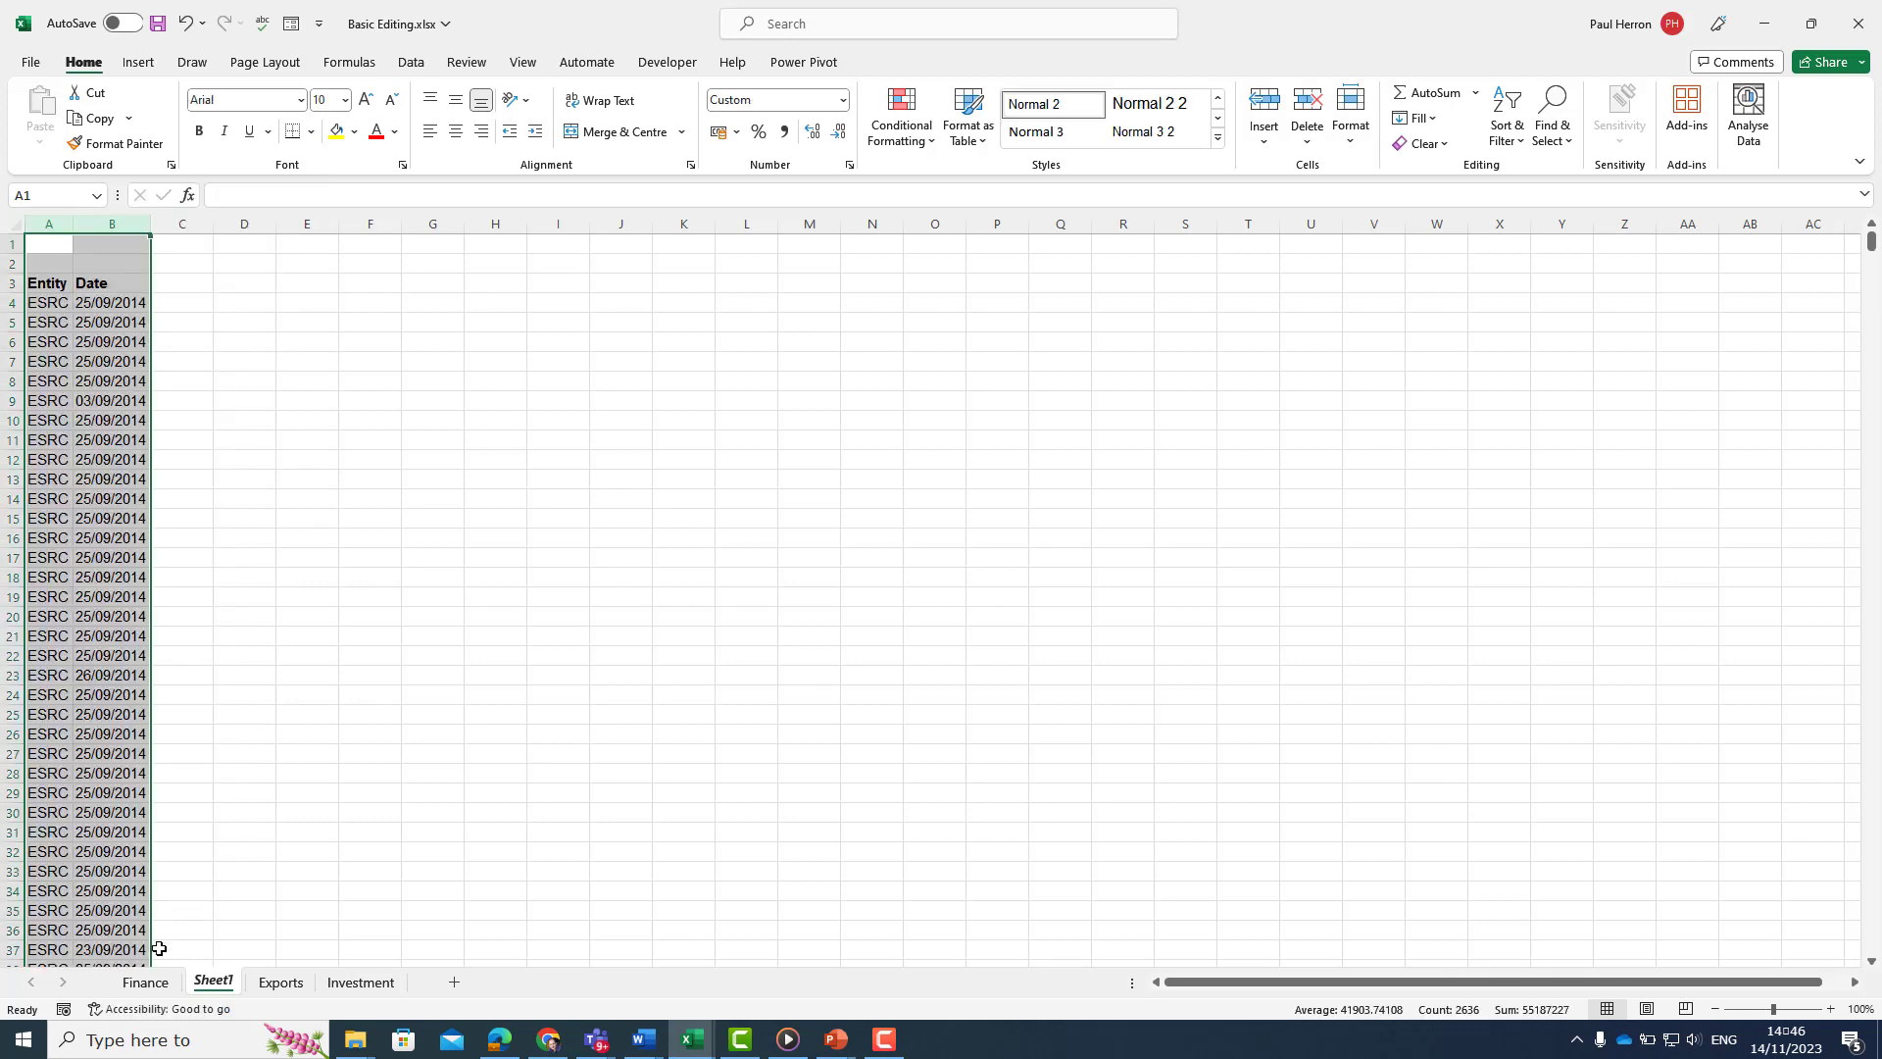
# Step: Undo the move of the Entity and Date columns and cancel the pending cut on the Finance sheet
pyautogui.click(145, 982)
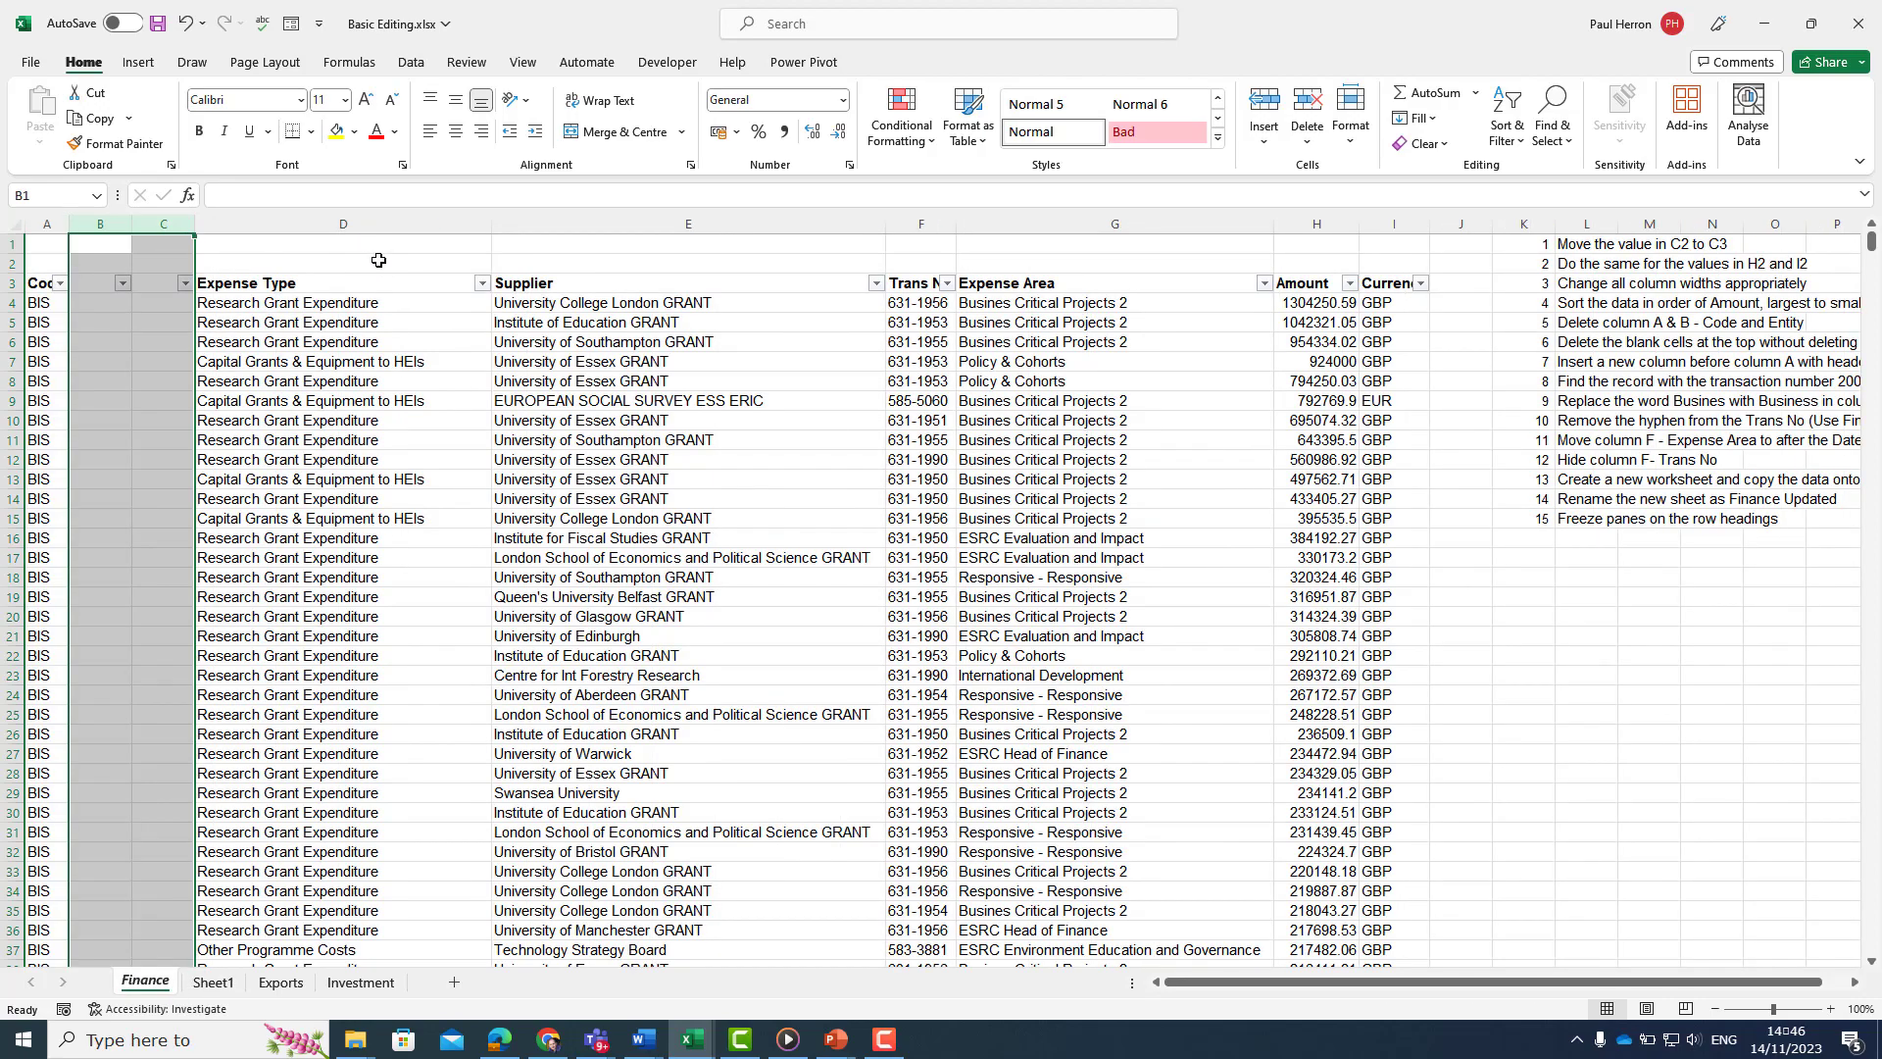
pyautogui.hotkey('ctrl', 'z')
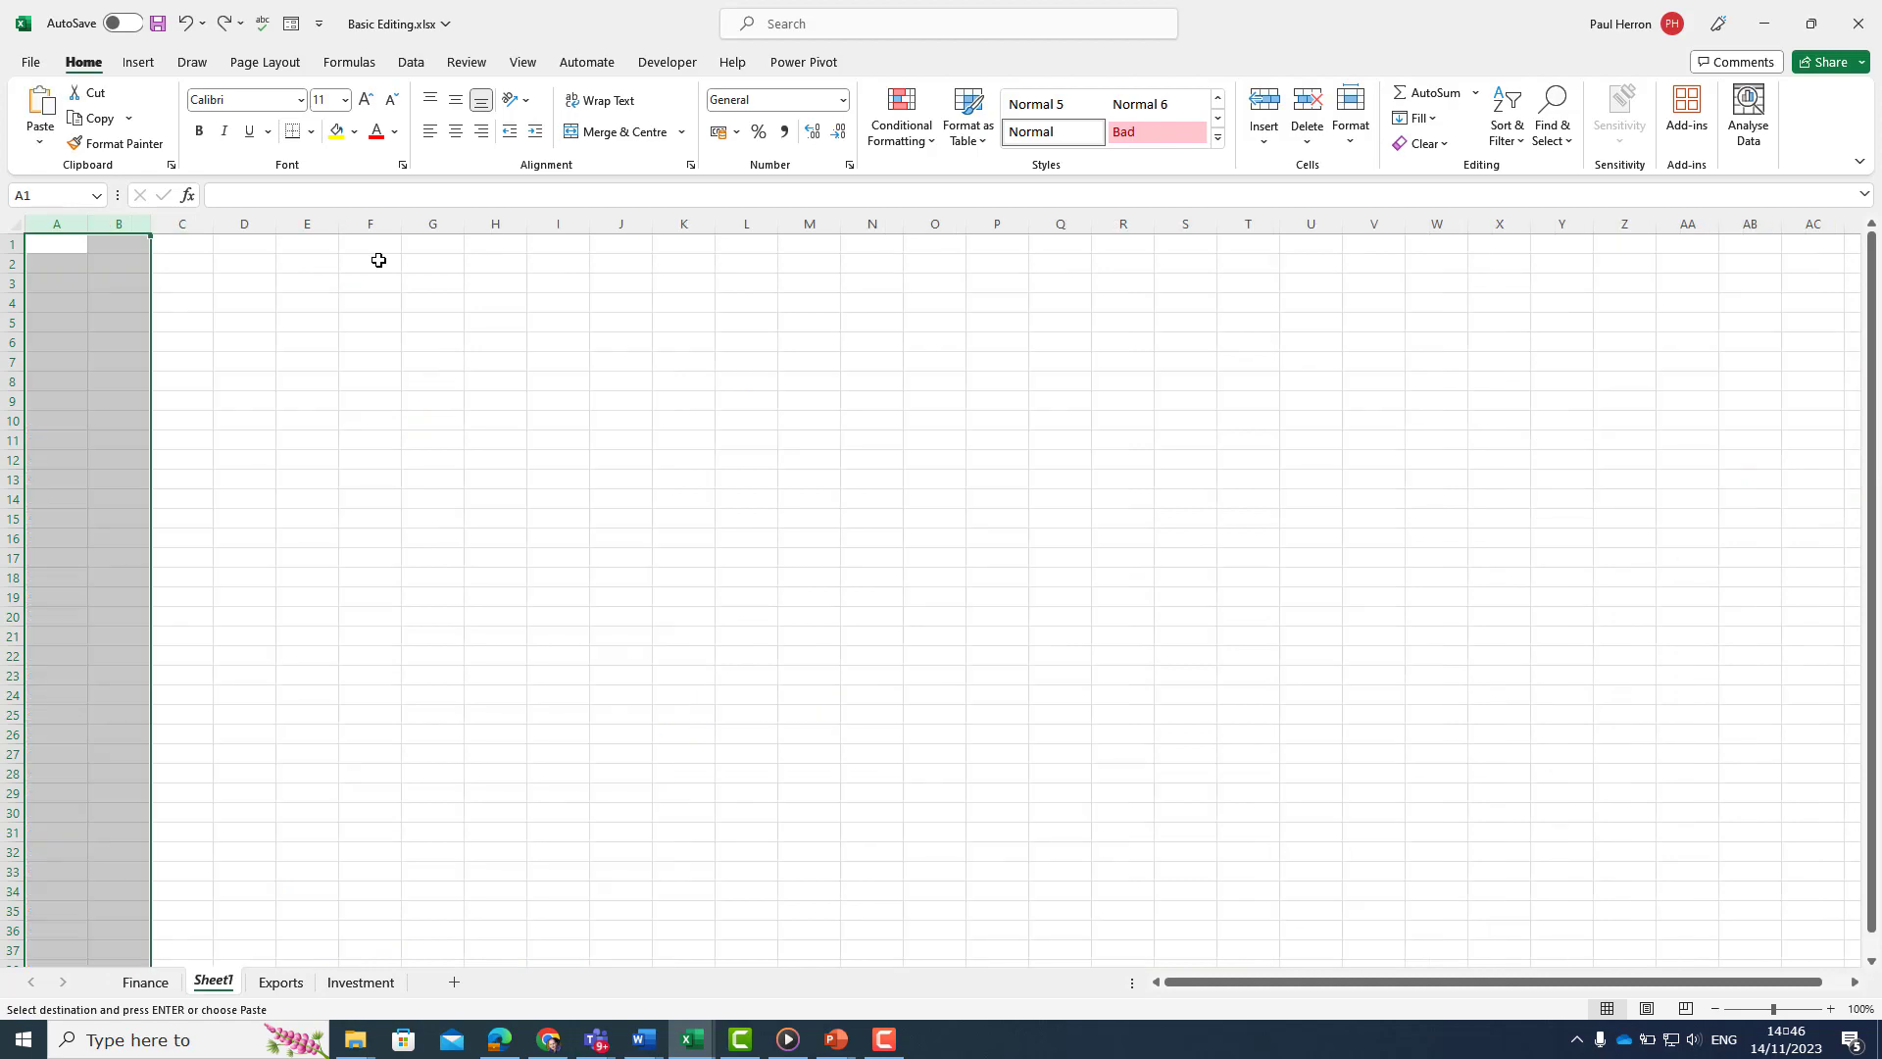
pyautogui.click(147, 984)
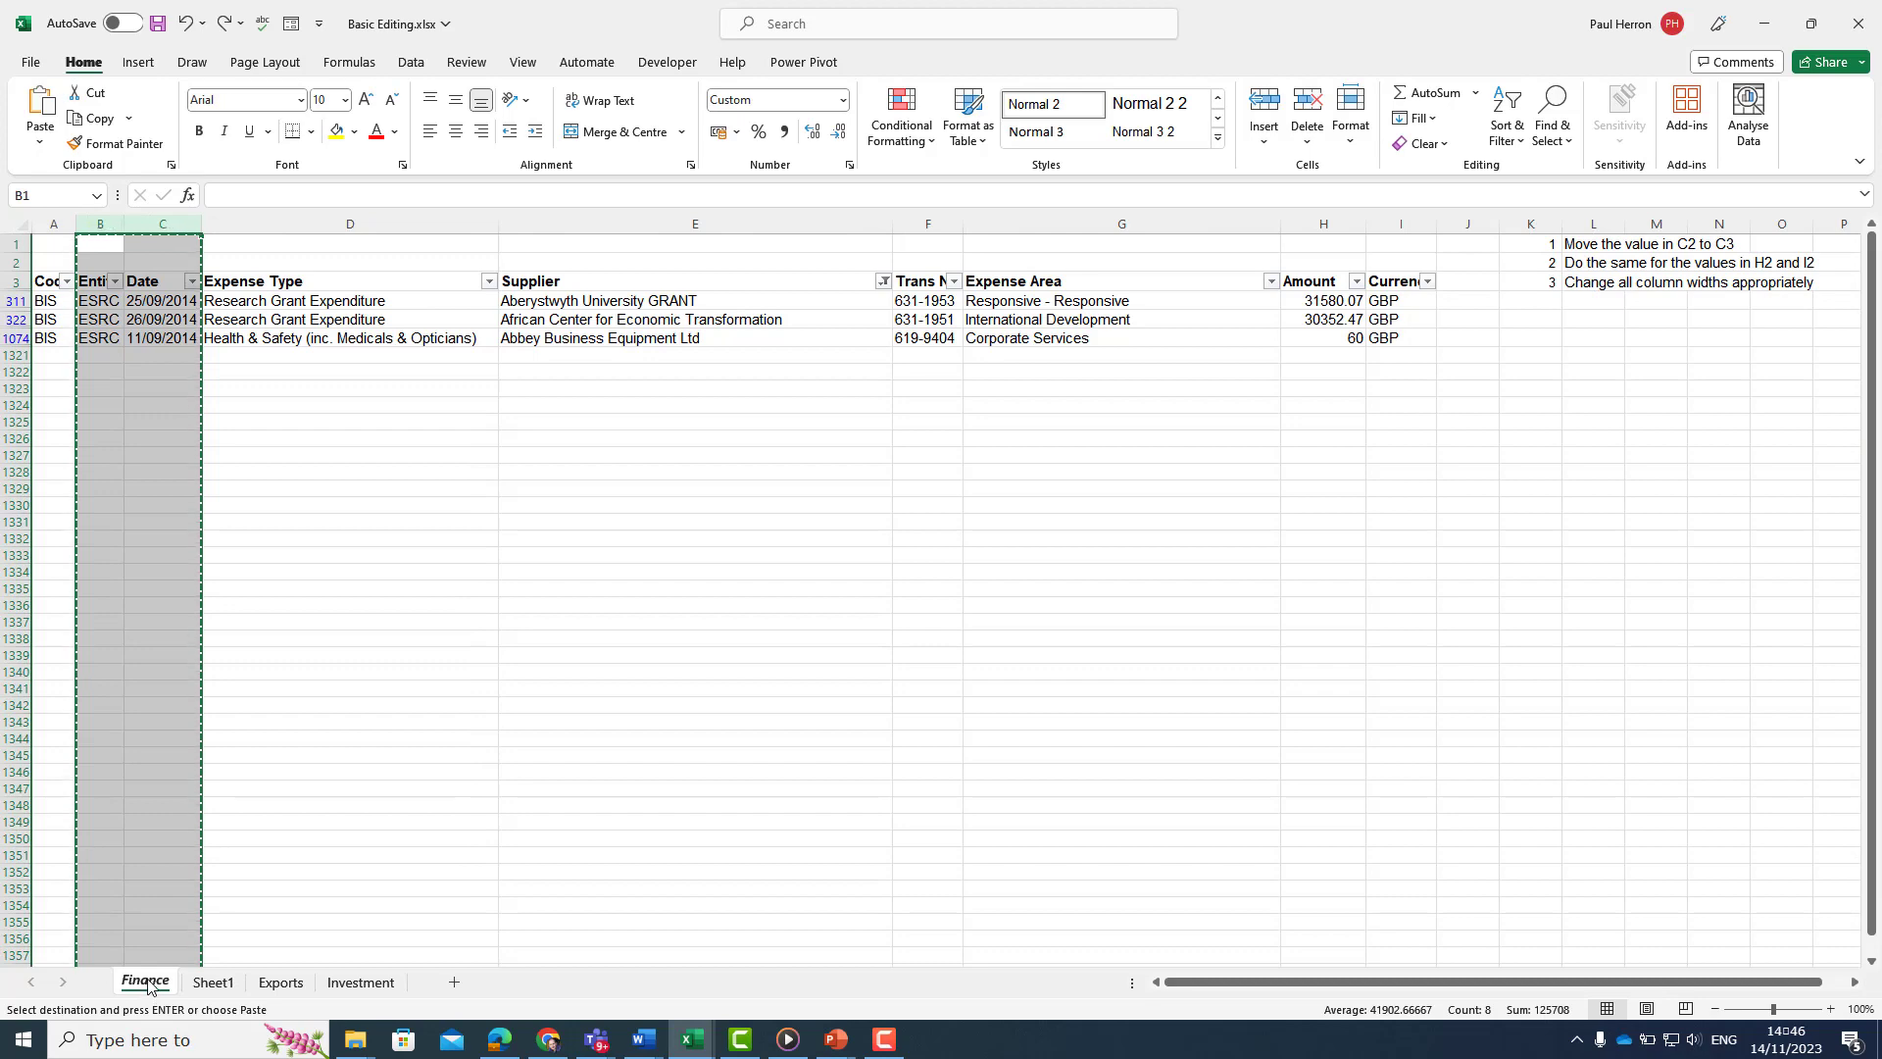
pyautogui.hotkey('ctrl', 'z')
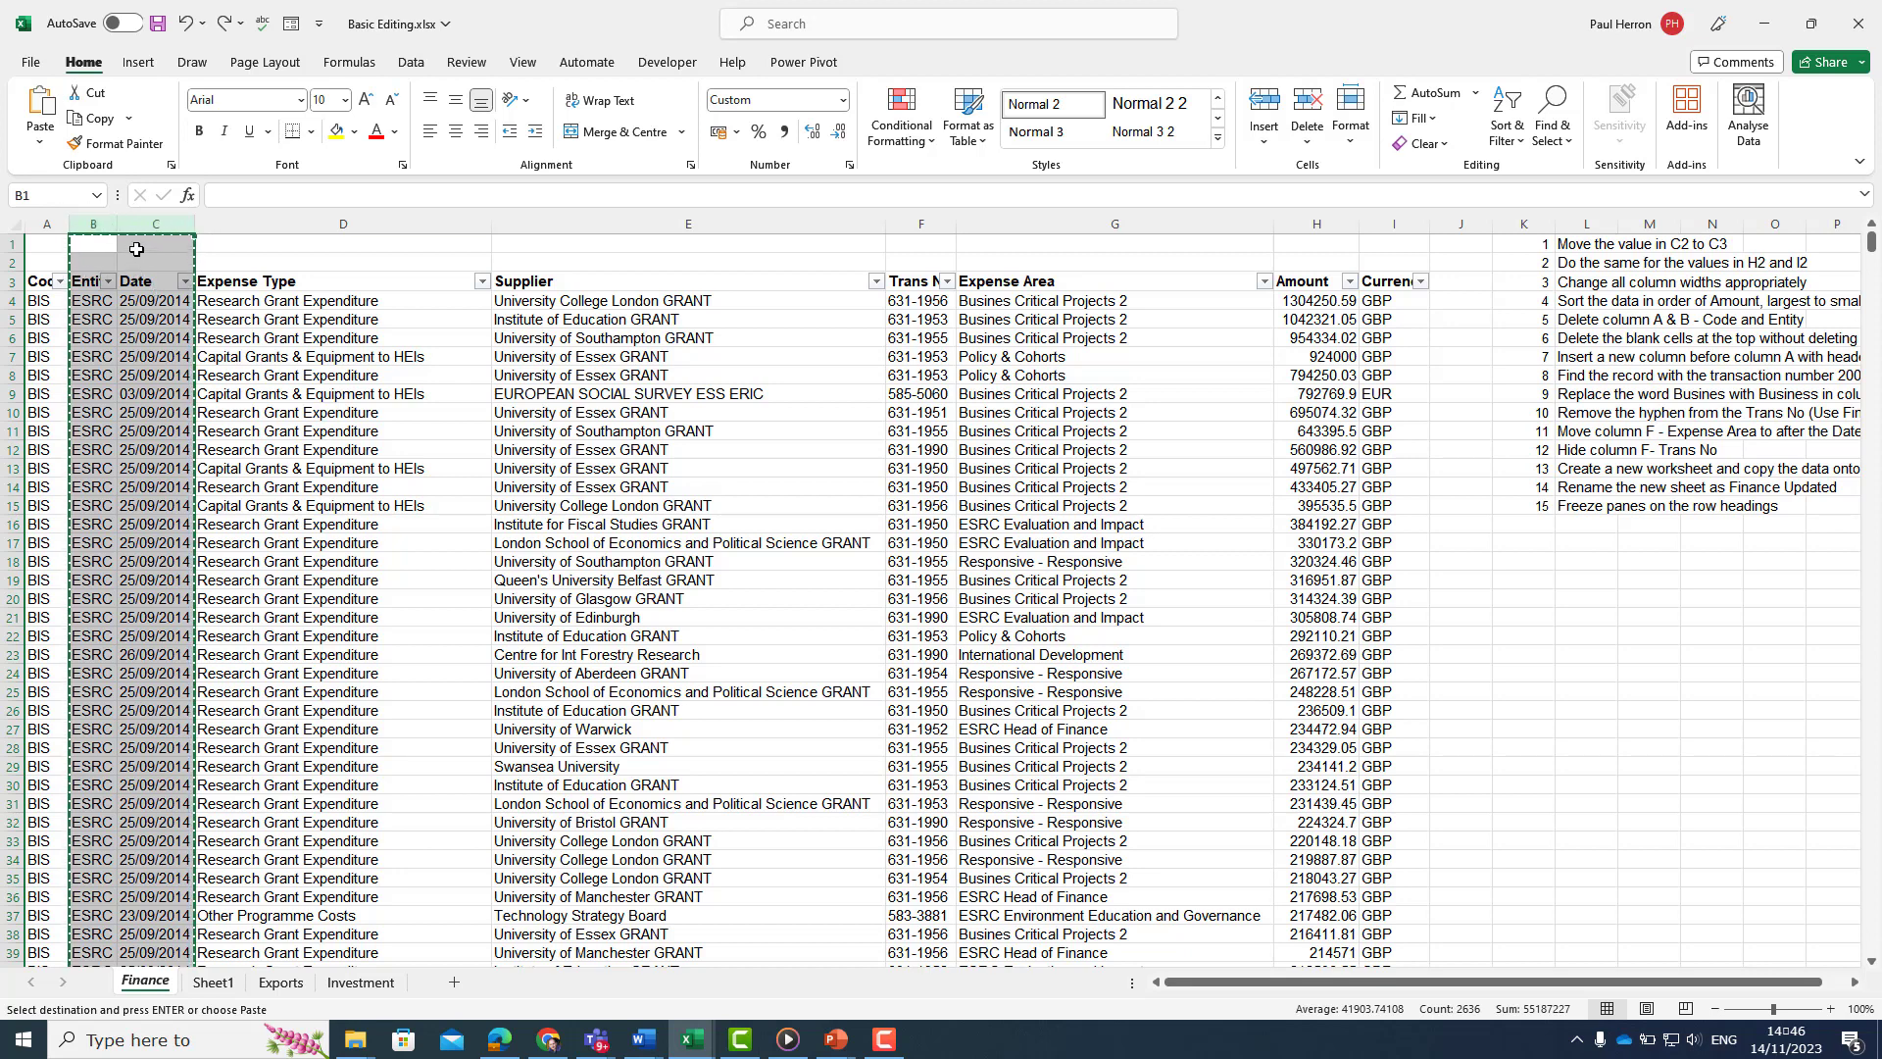
pyautogui.press('Escape')
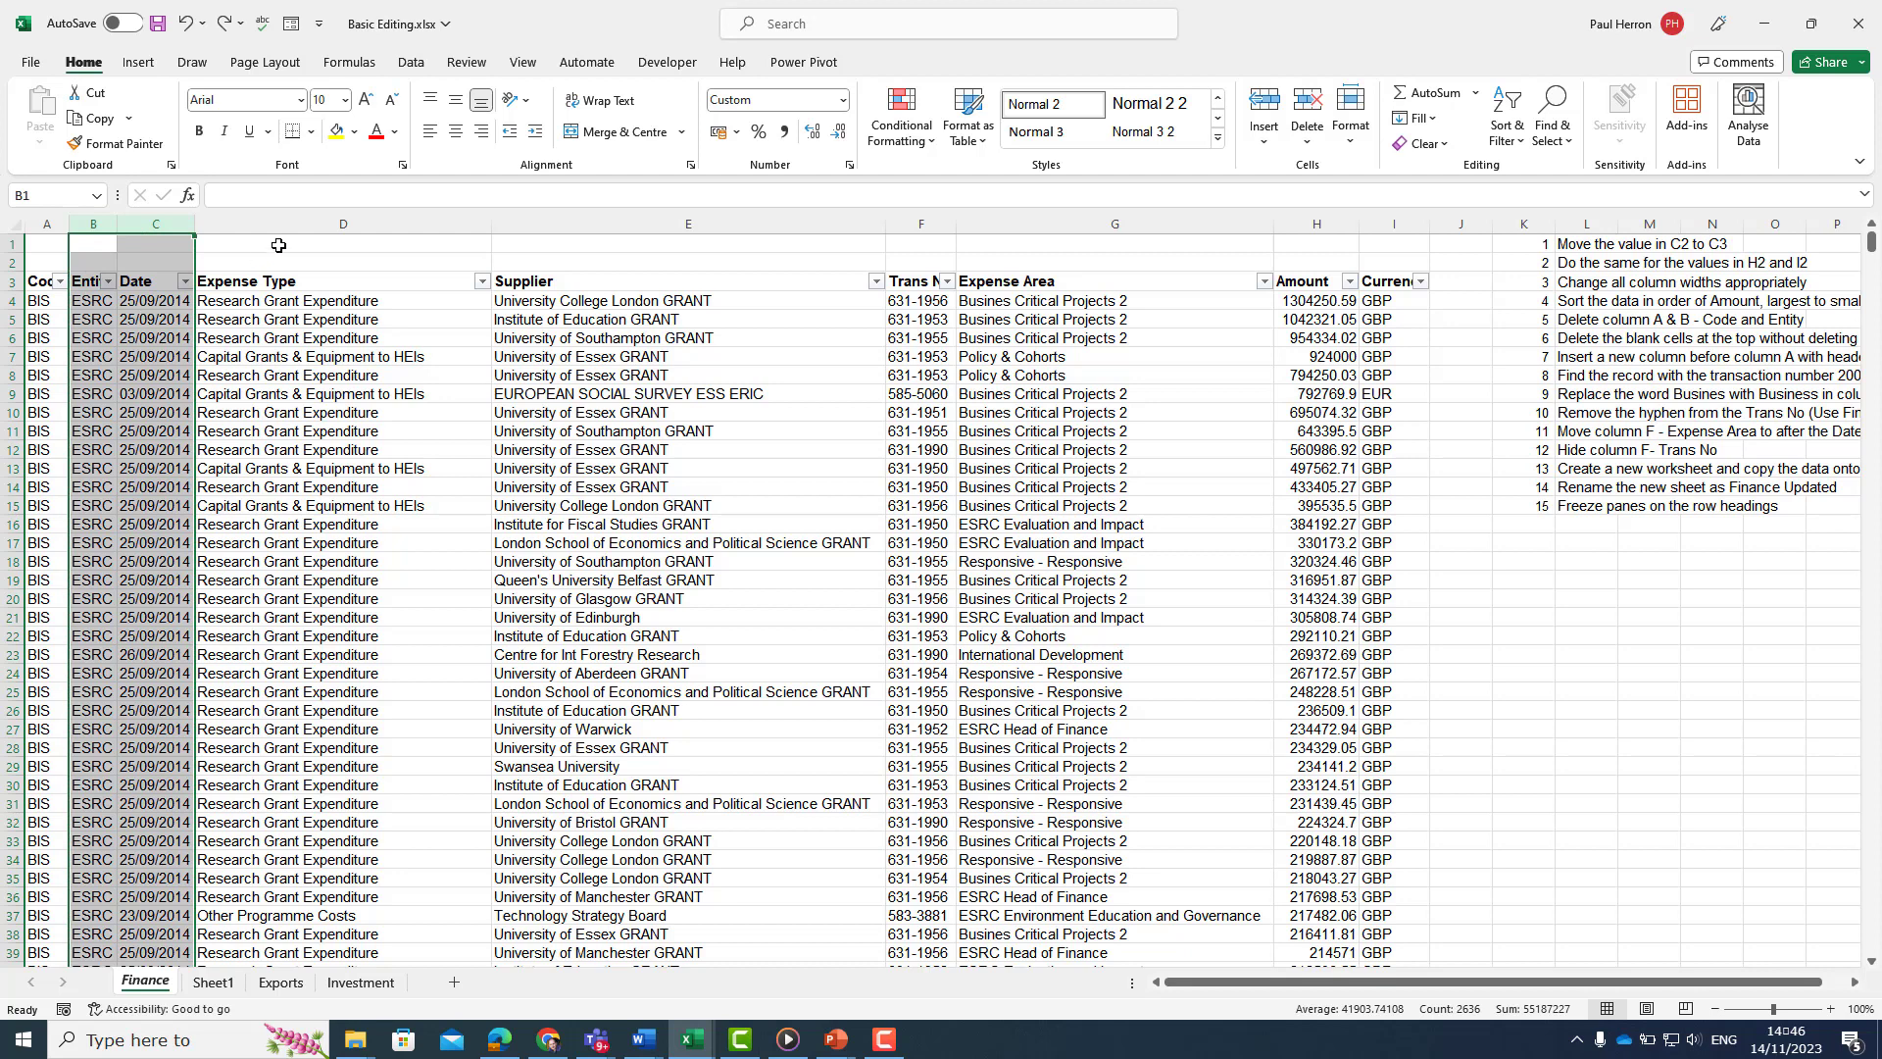
# Step: Delete columns B and C, holding Entity and Date, from the Finance sheet
pyautogui.click(279, 245)
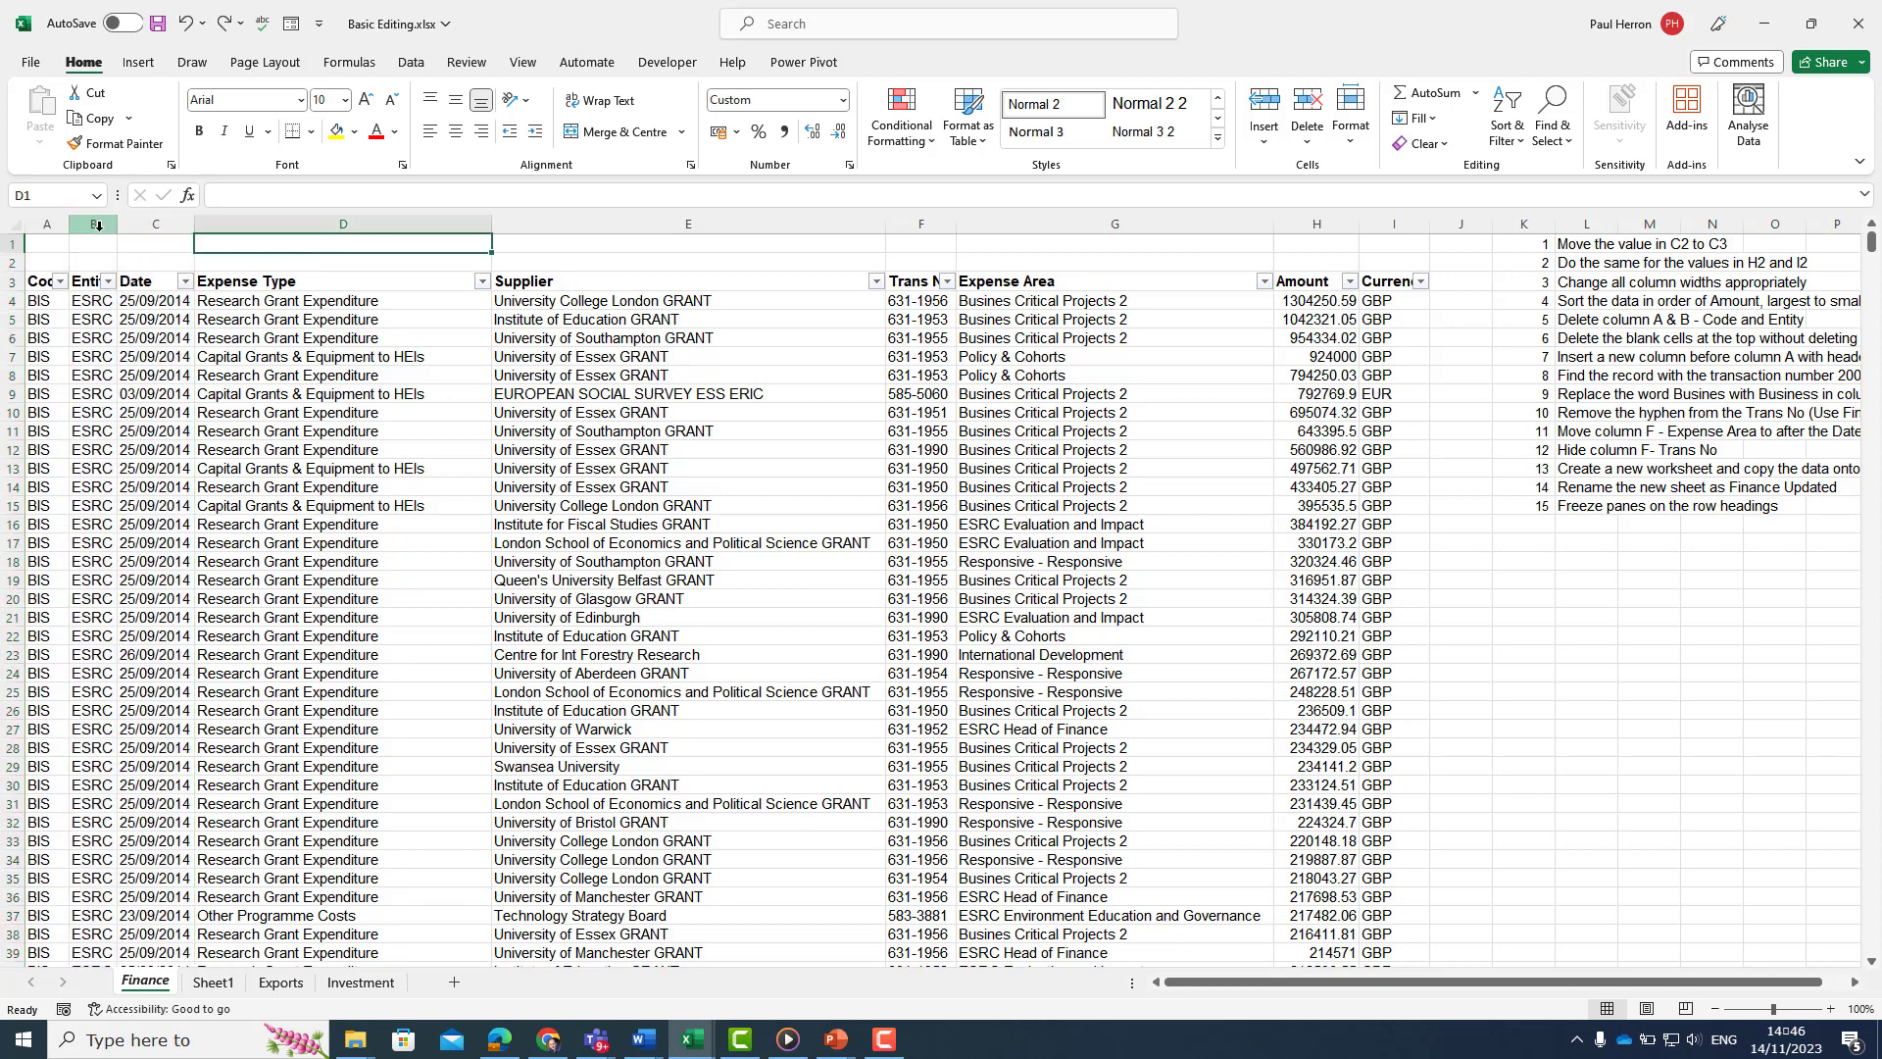
pyautogui.click(98, 226)
pyautogui.moveTo(98, 228); pyautogui.dragTo(145, 225)
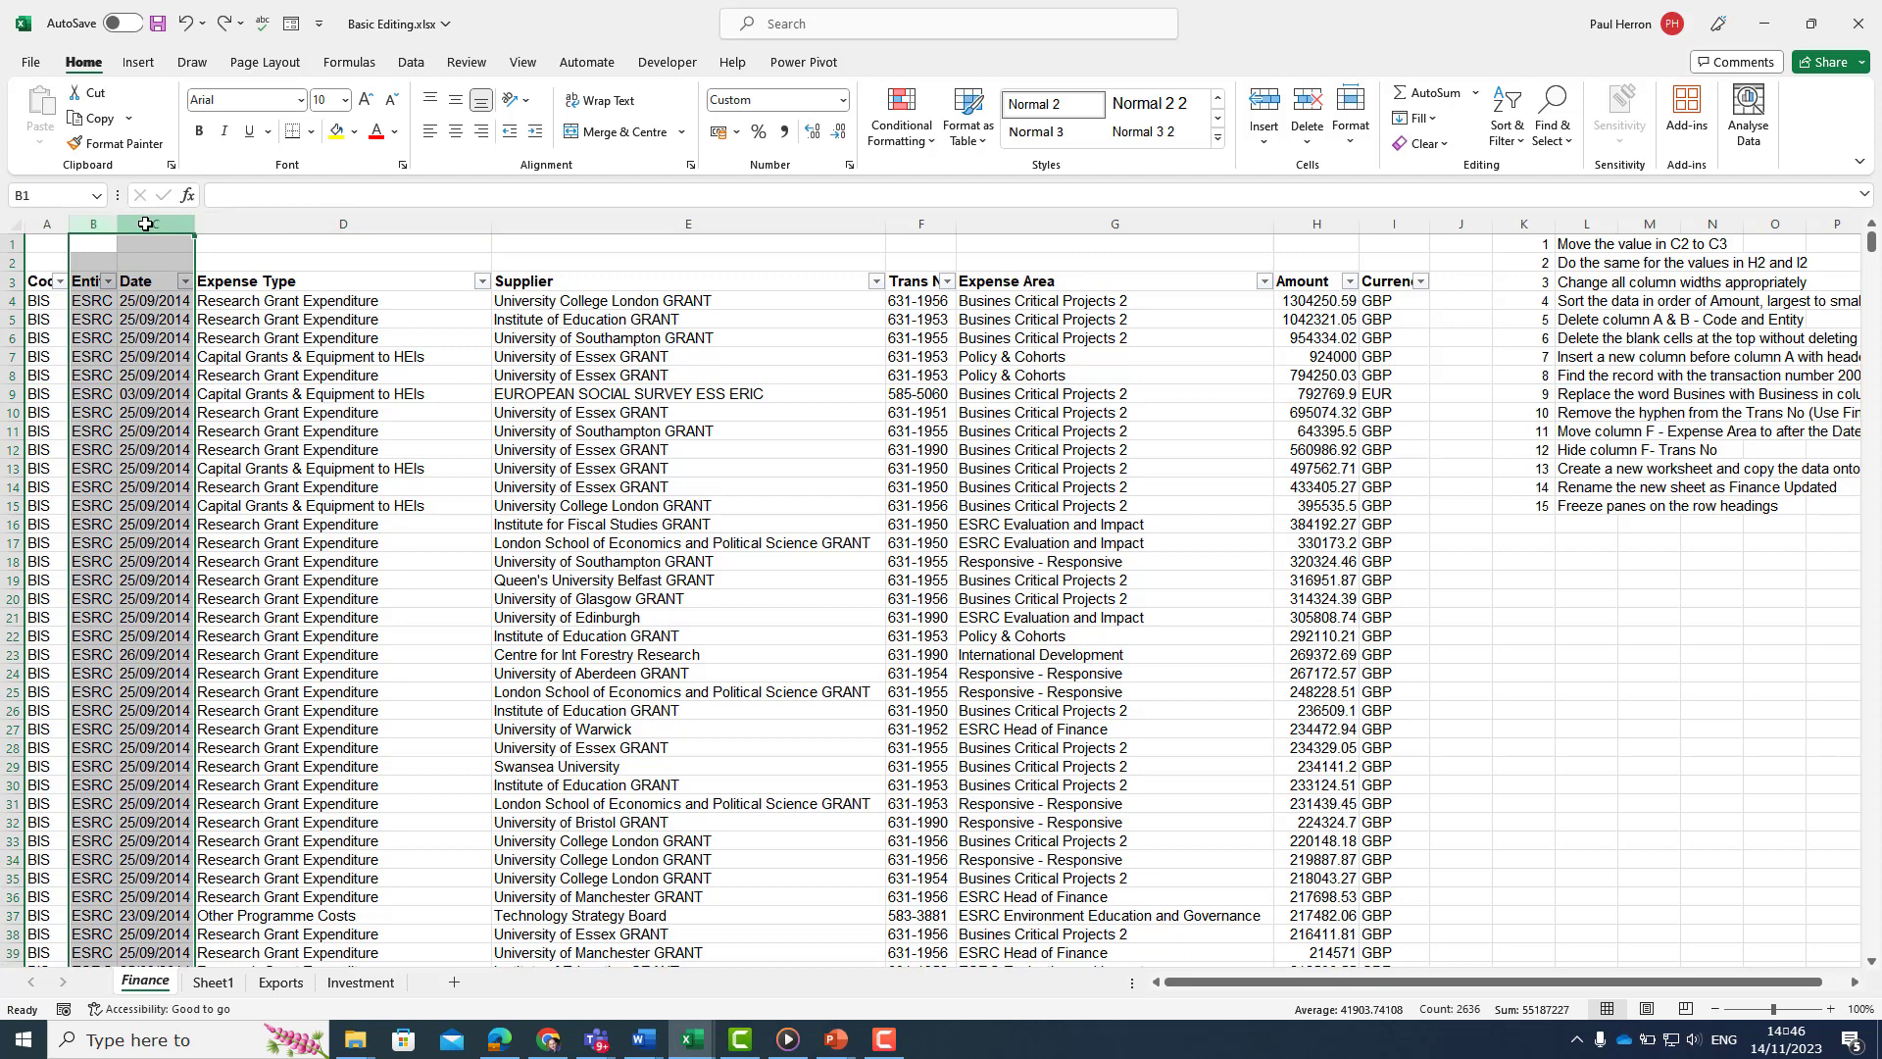
pyautogui.rightClick(157, 224)
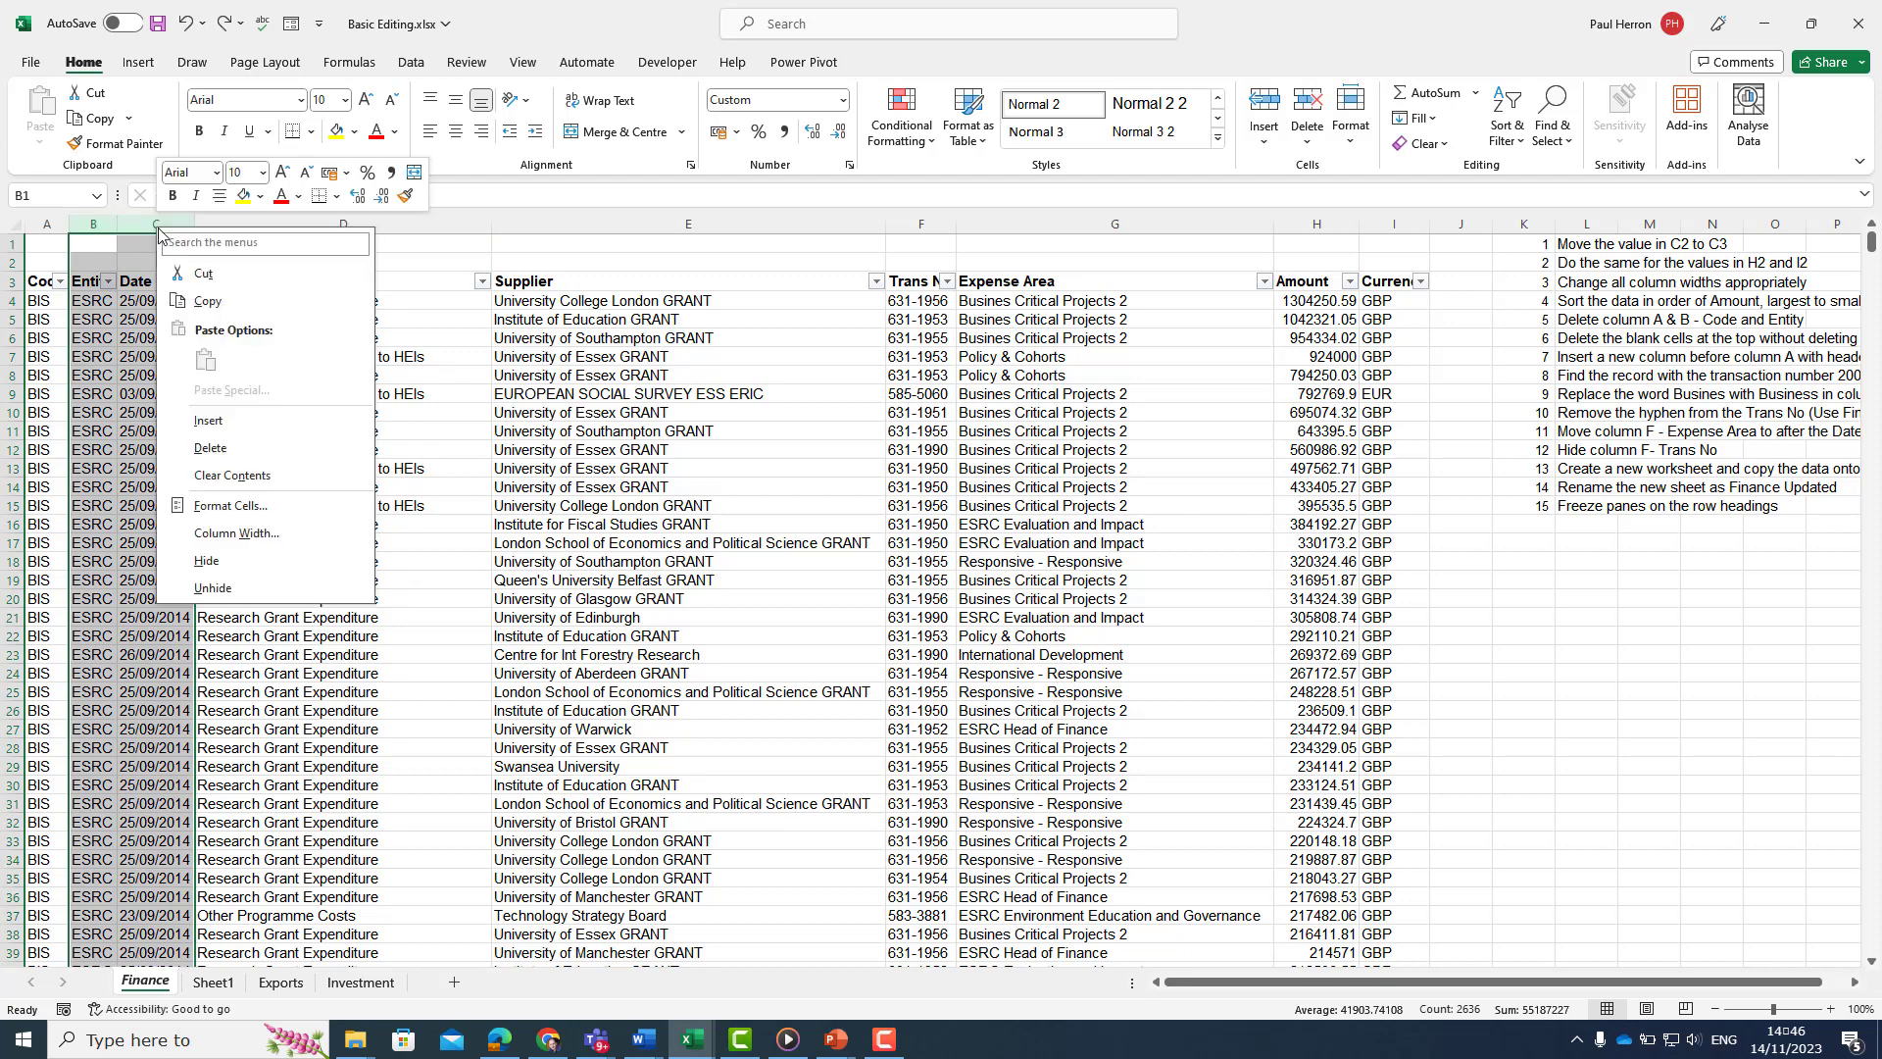
pyautogui.click(213, 417)
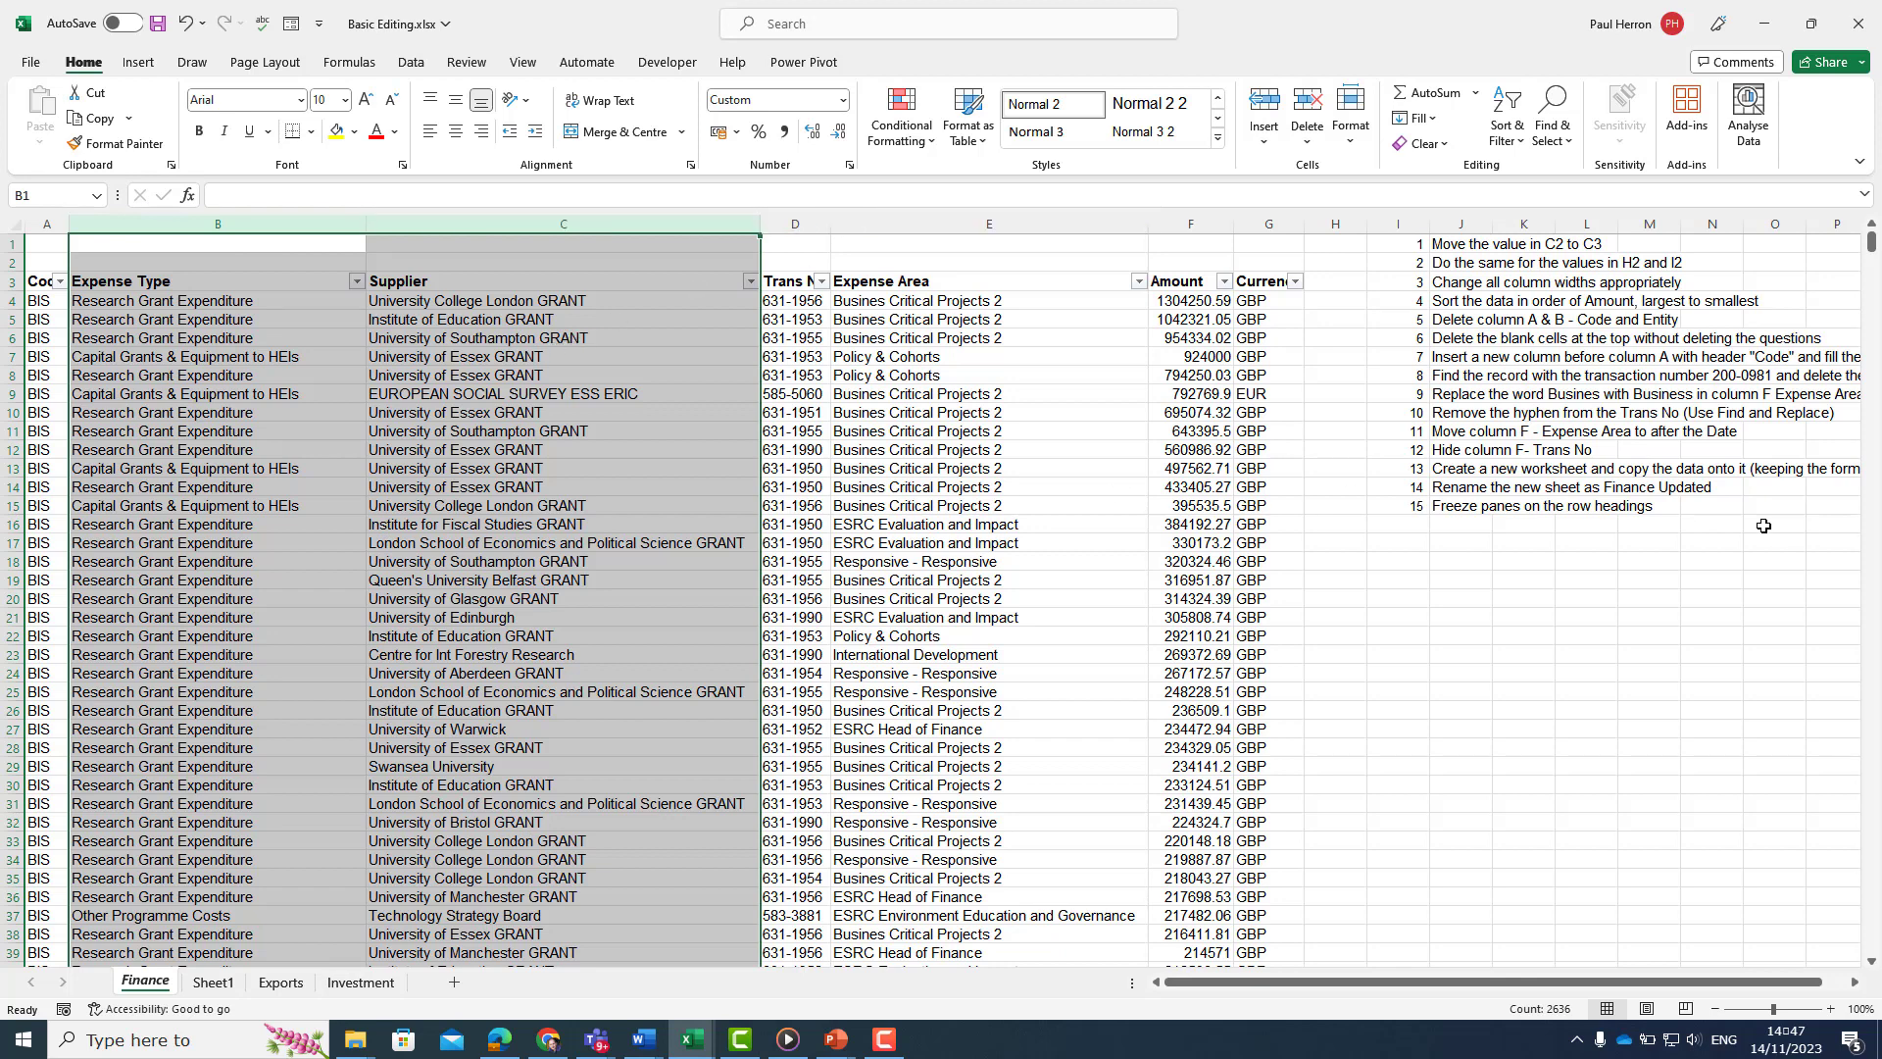
pyautogui.click(1505, 563)
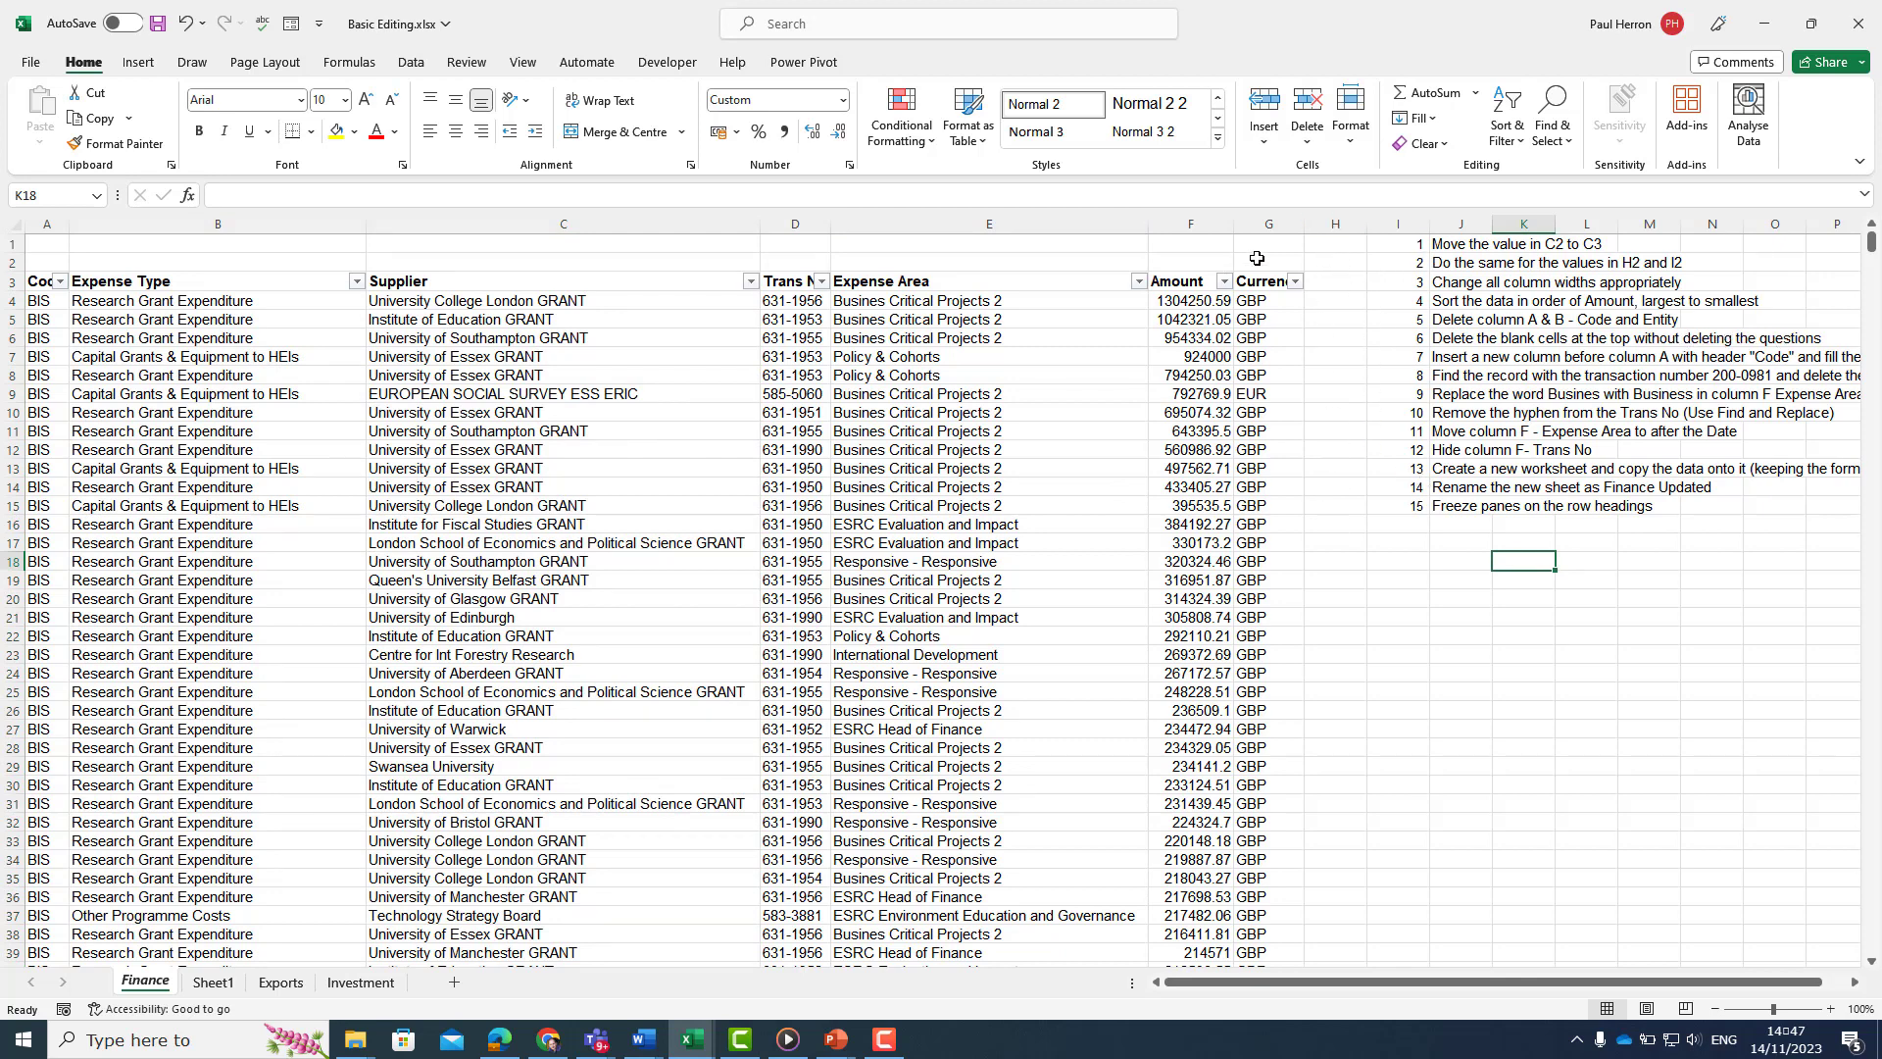
# Step: Delete the blank cells A1:G2 above the data headings, shifting the cells below up
pyautogui.moveTo(1256, 258)
pyautogui.mouseDown()
pyautogui.moveTo(591, 270)
pyautogui.moveTo(19, 245)
pyautogui.mouseUp()
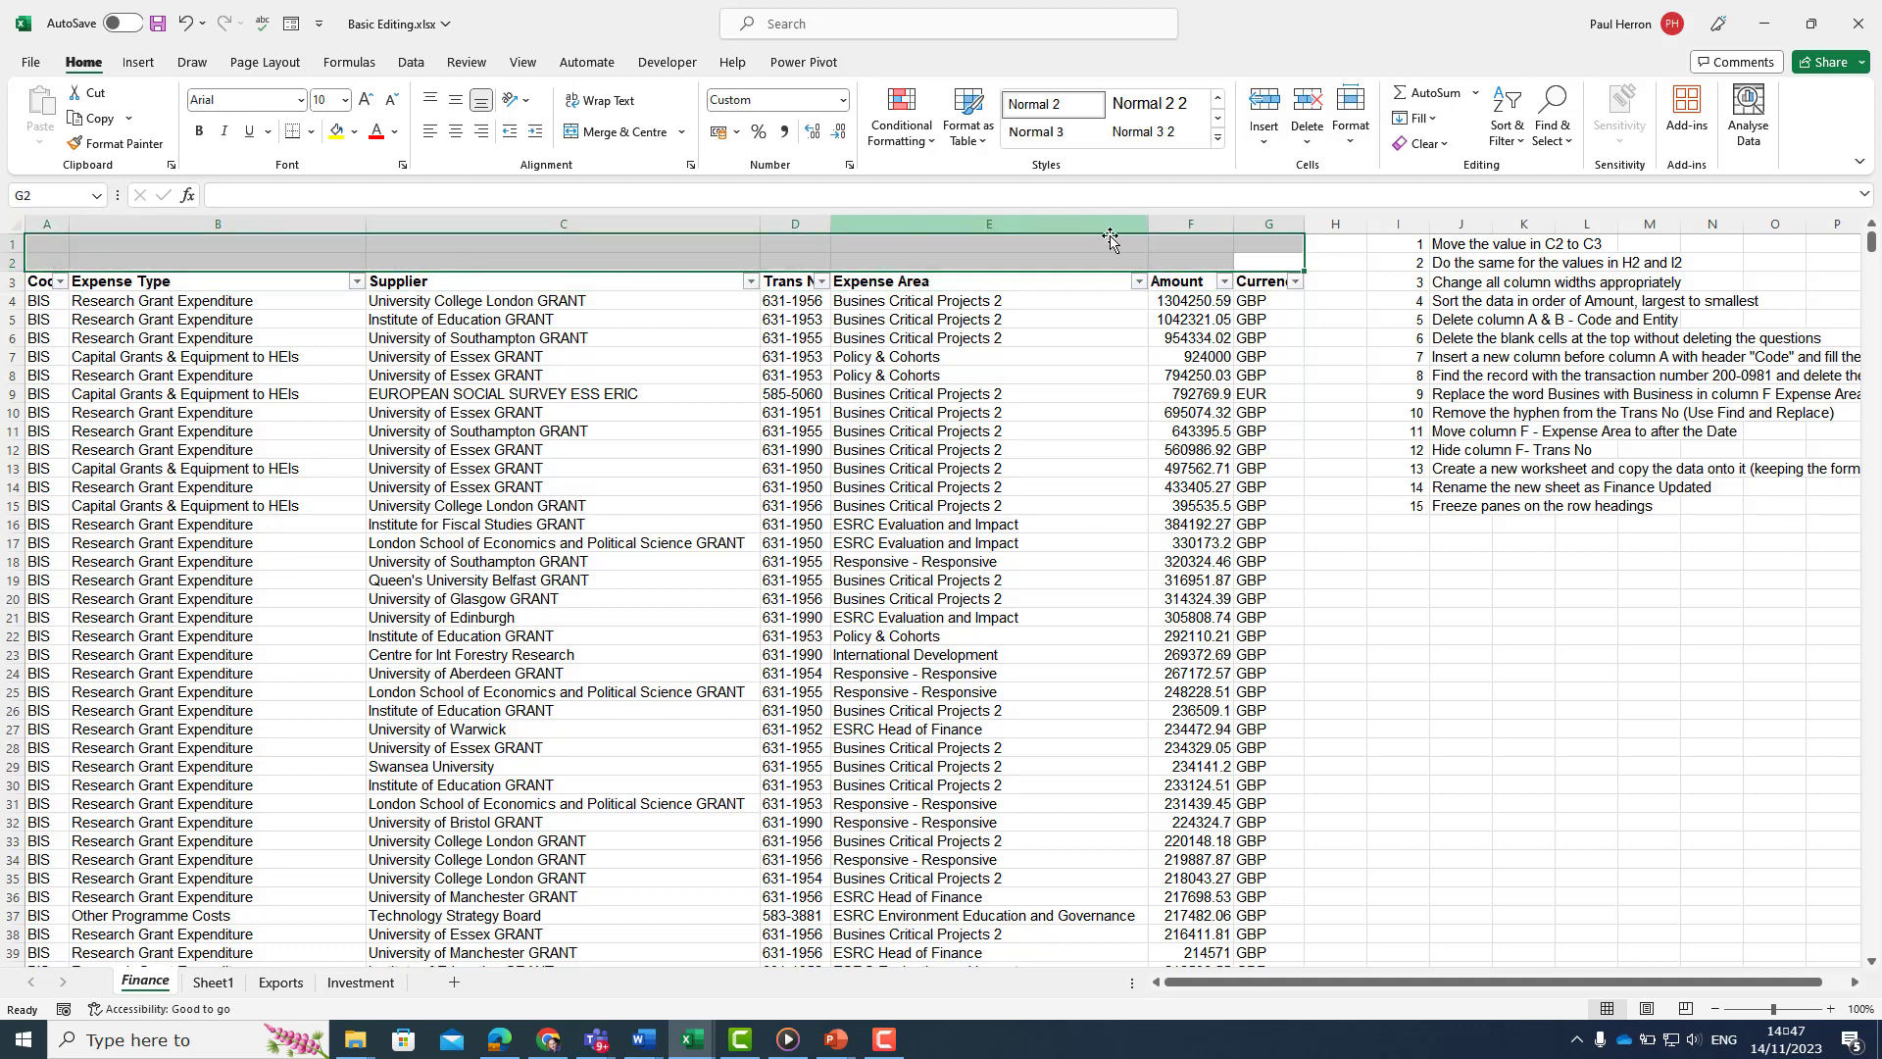
pyautogui.click(1262, 259)
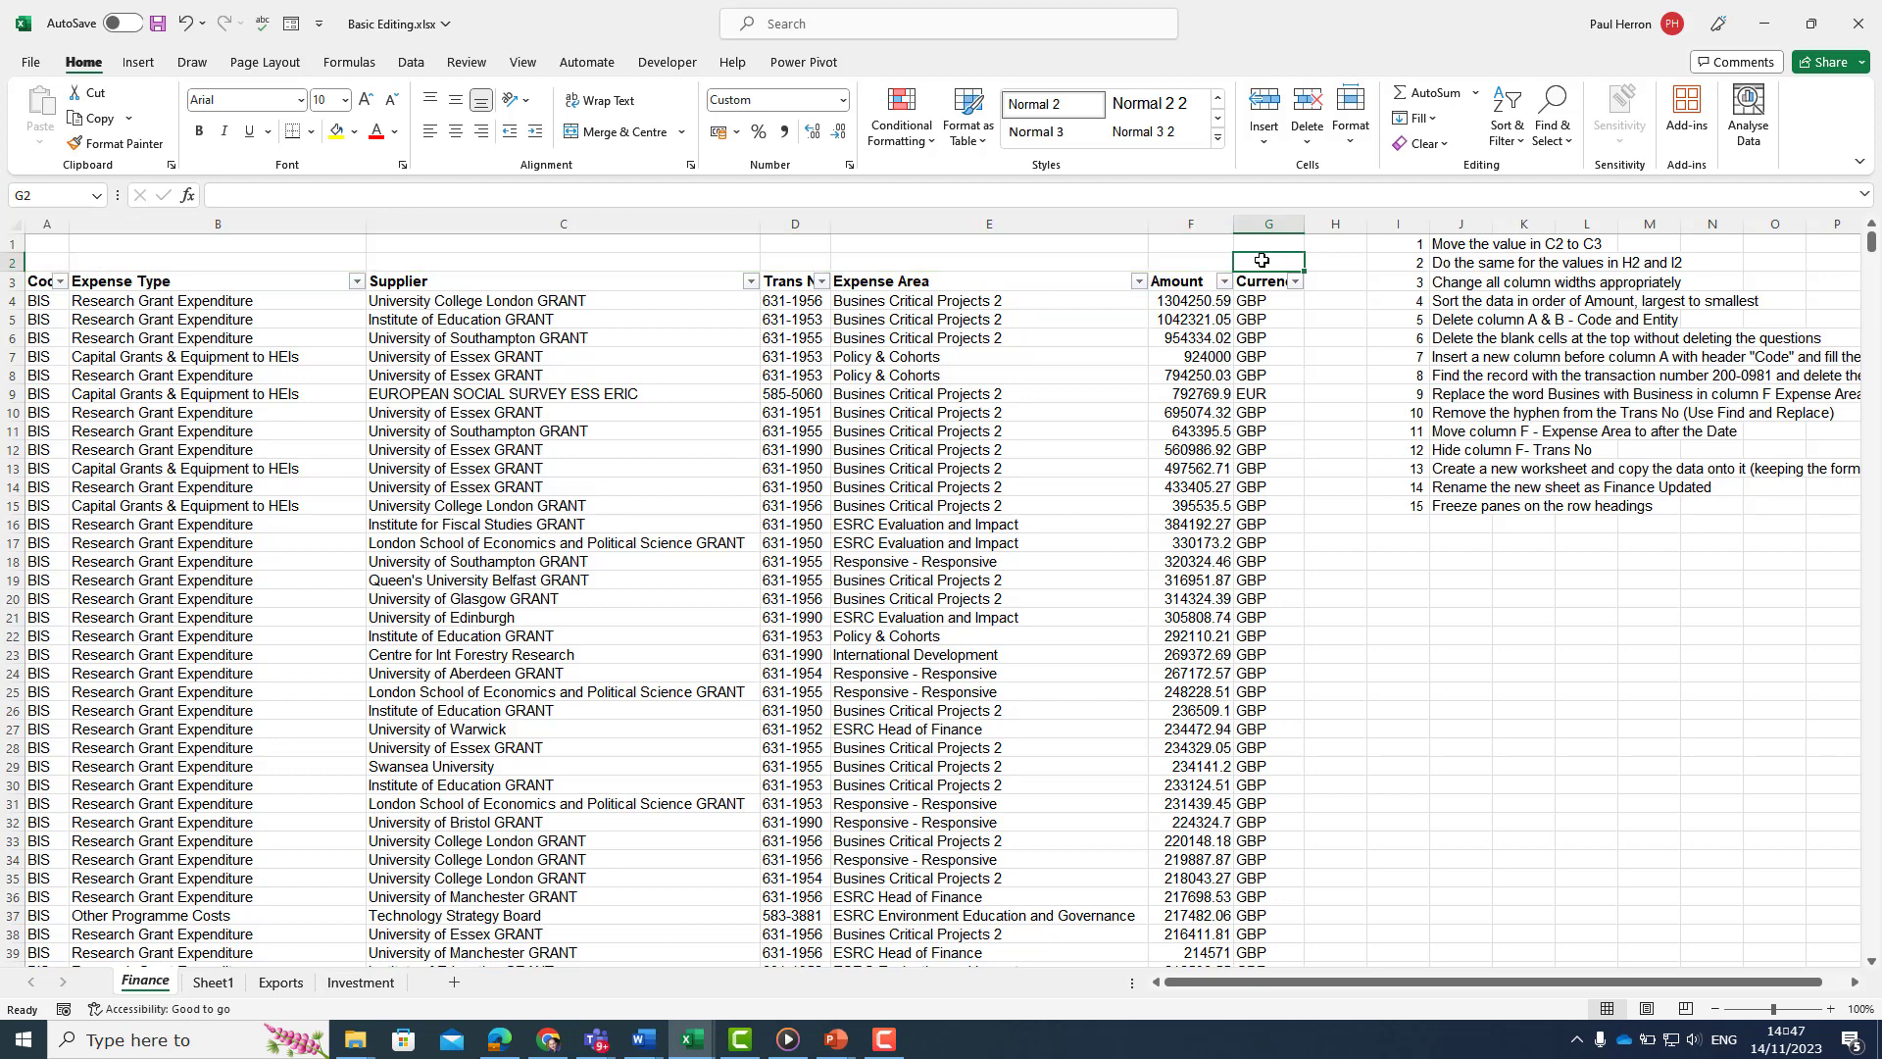
pyautogui.moveTo(1262, 260); pyautogui.dragTo(55, 248)
pyautogui.rightClick(160, 245)
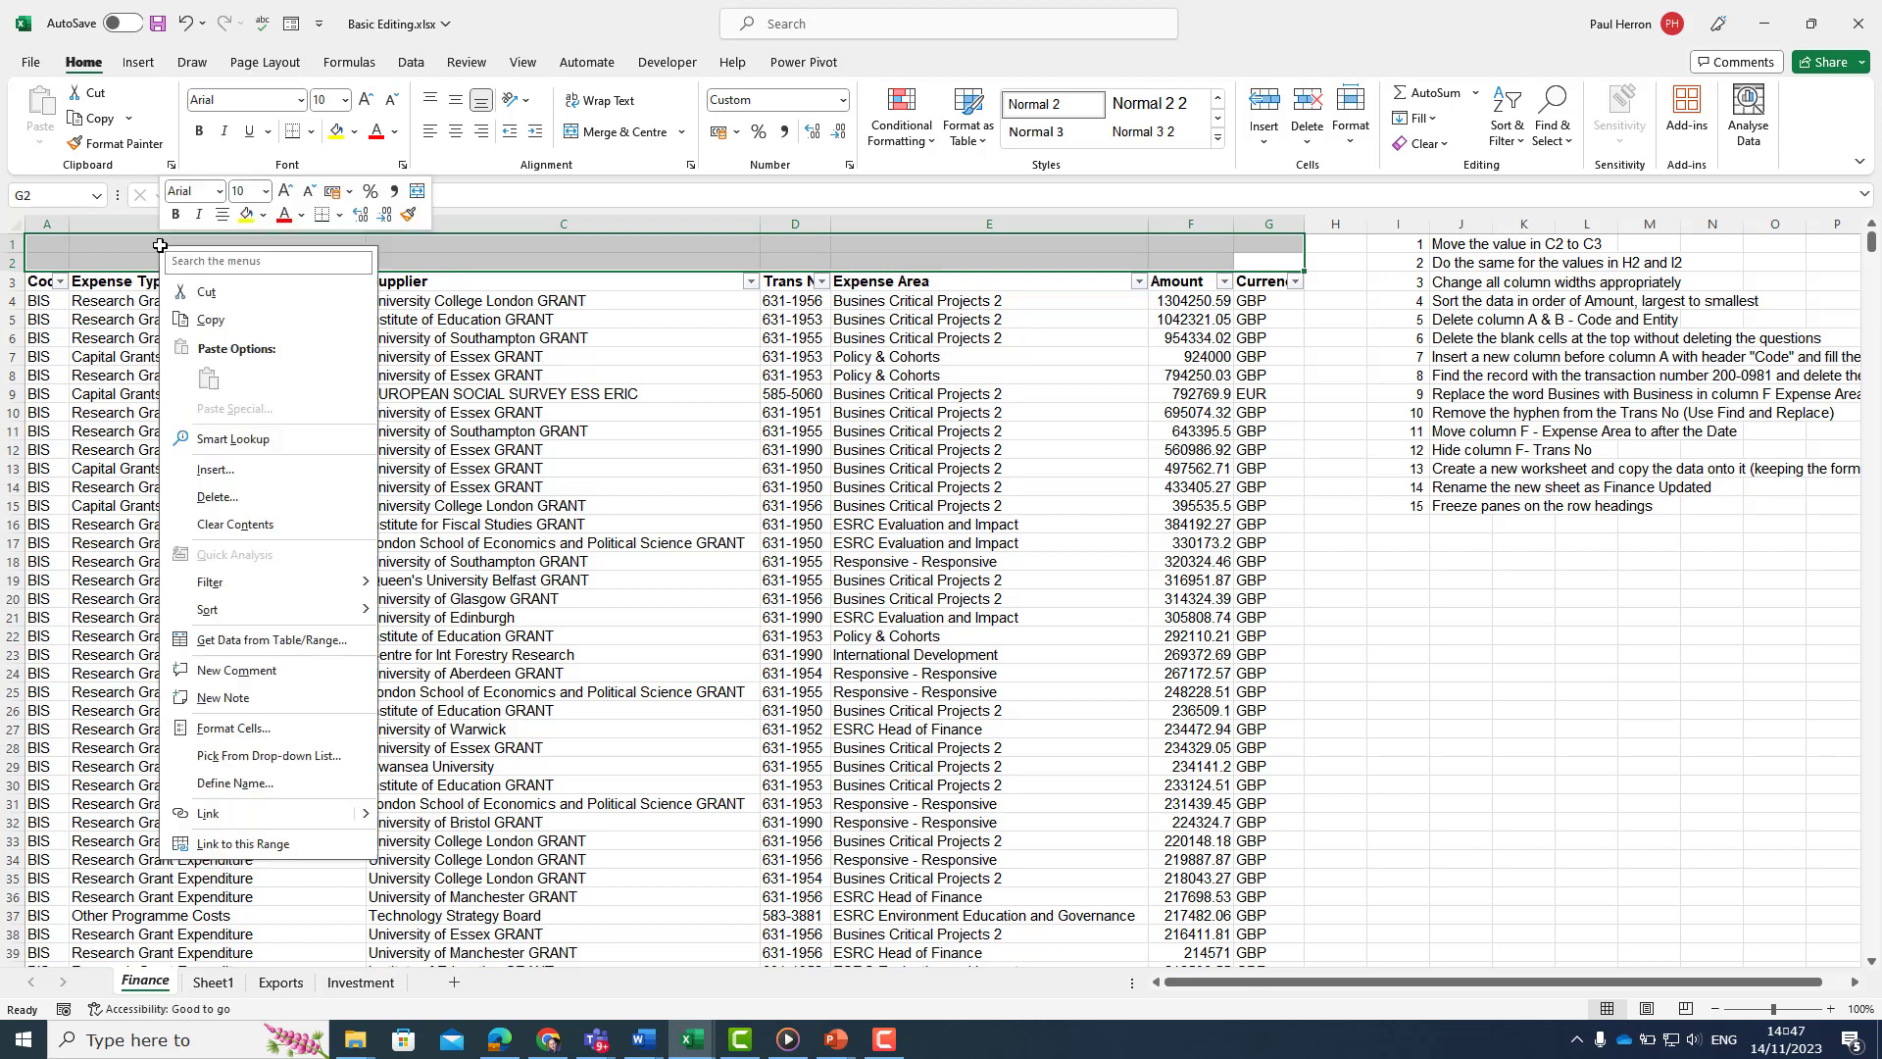
pyautogui.click(218, 496)
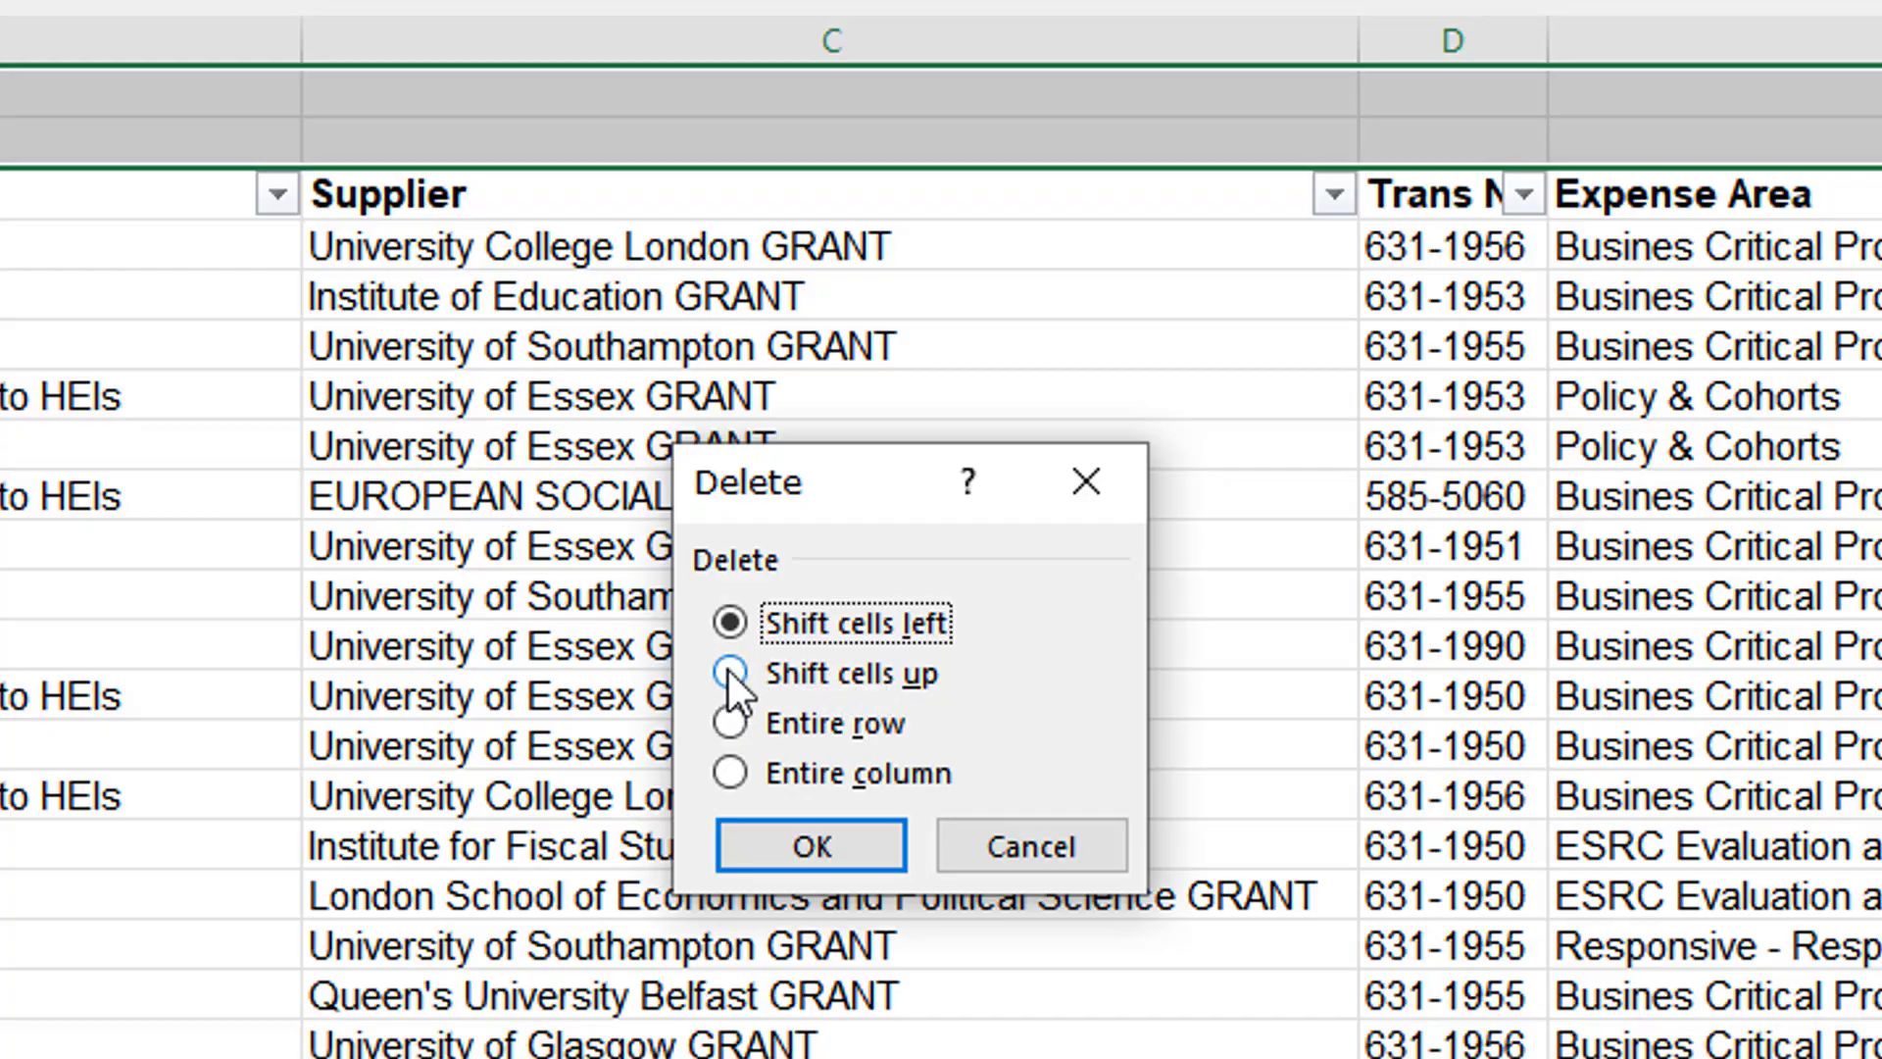
pyautogui.click(728, 673)
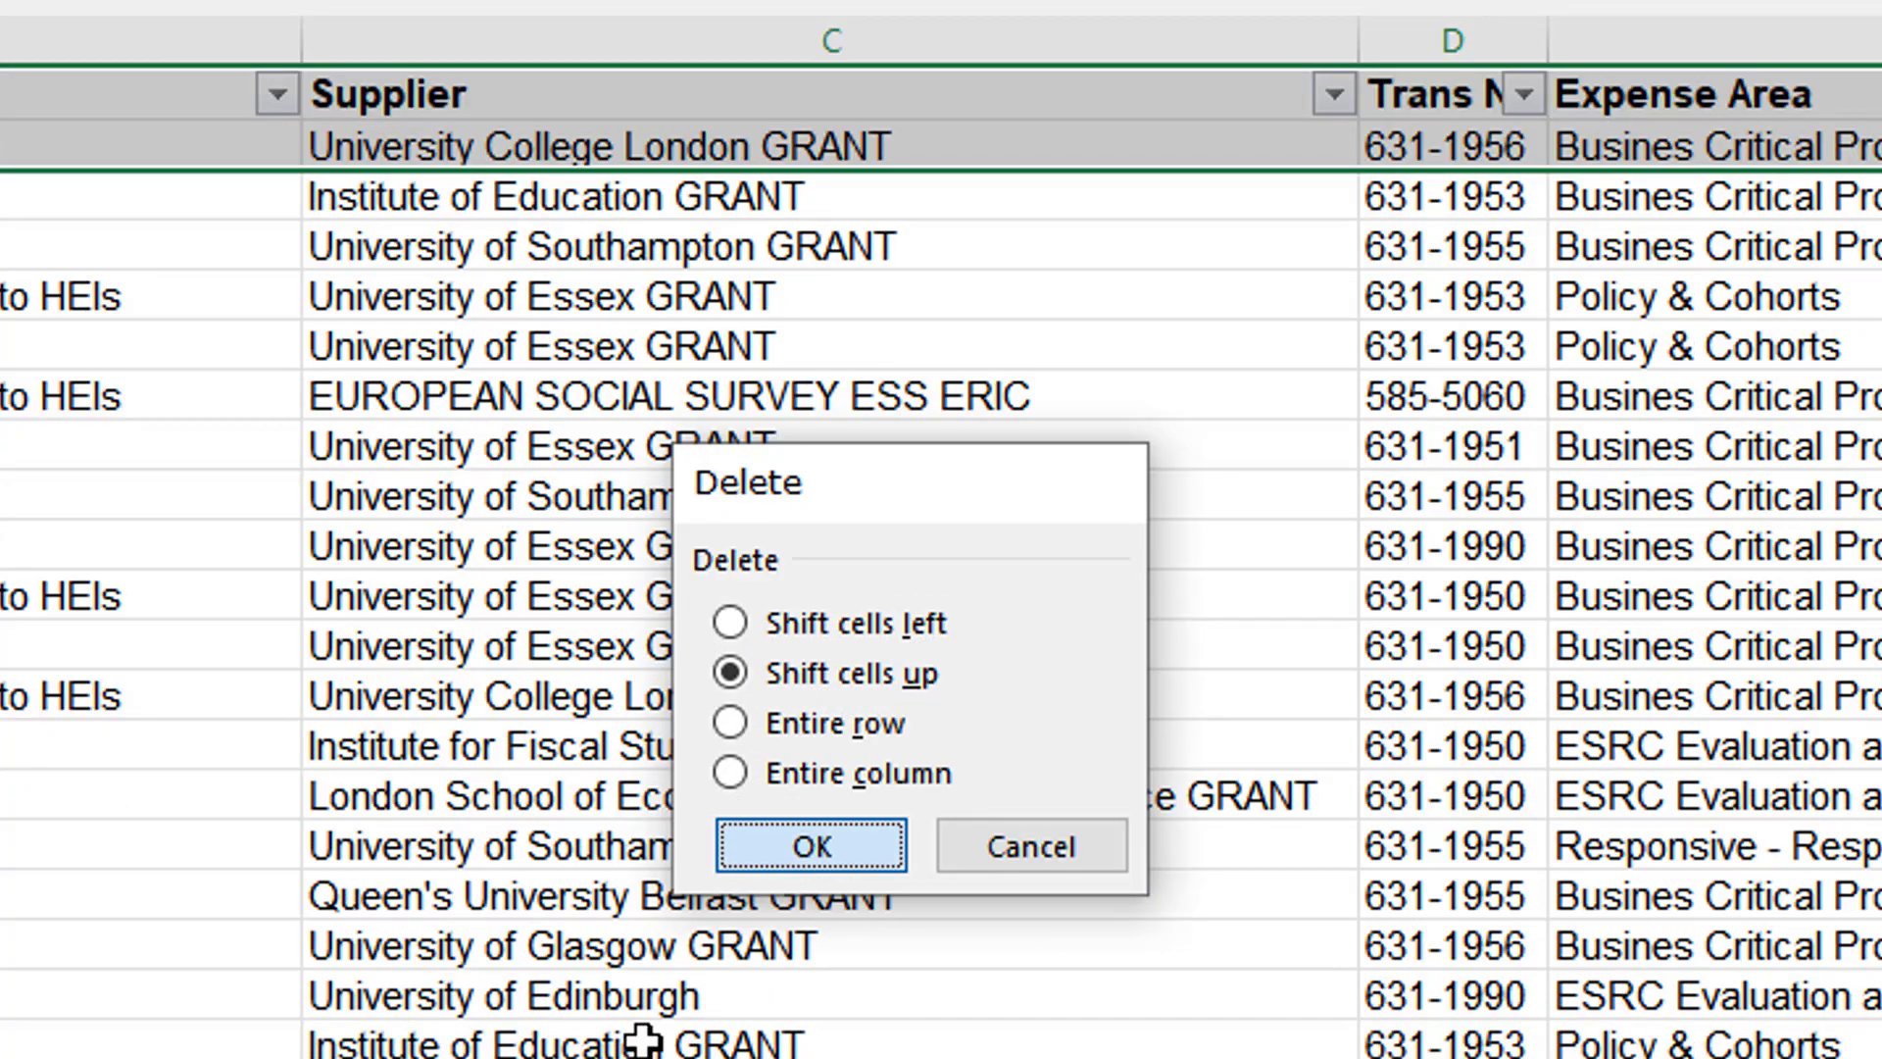
pyautogui.press('Return')
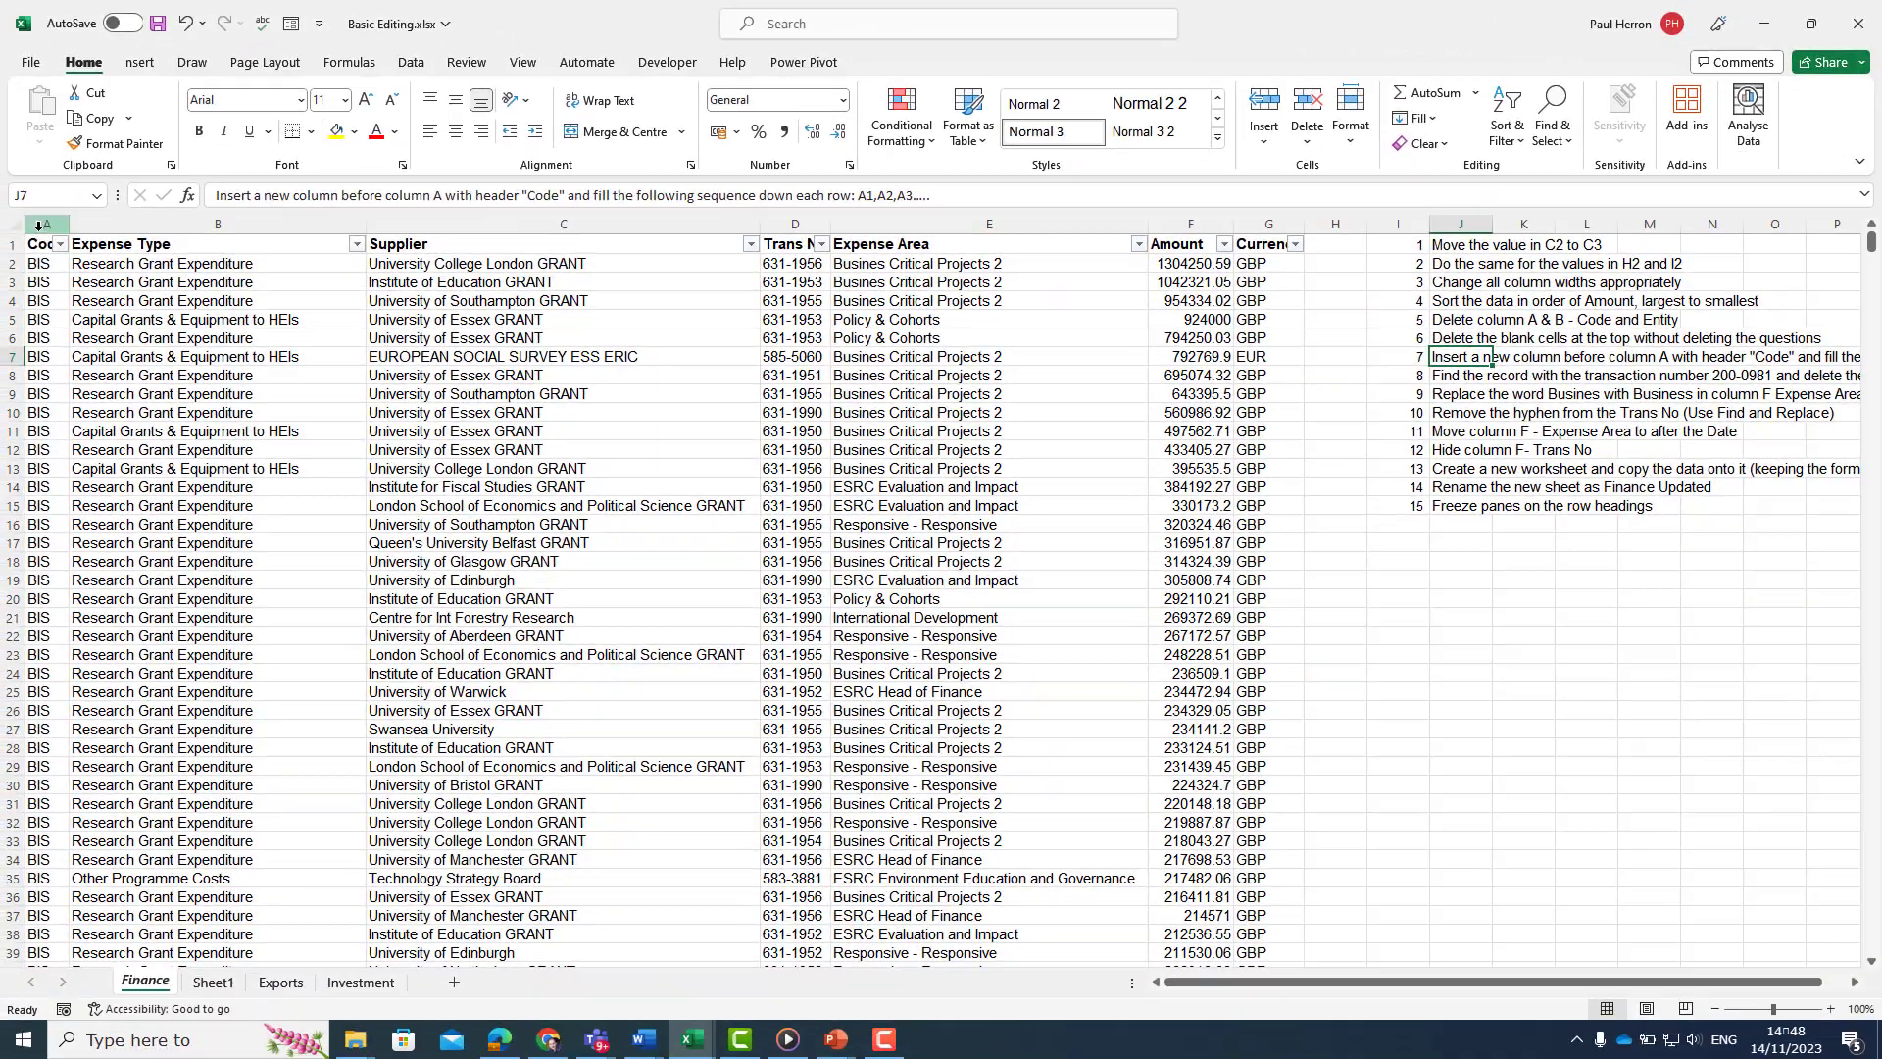
# Step: Insert a new column before column A on the Finance sheet and head it Code
pyautogui.click(37, 230)
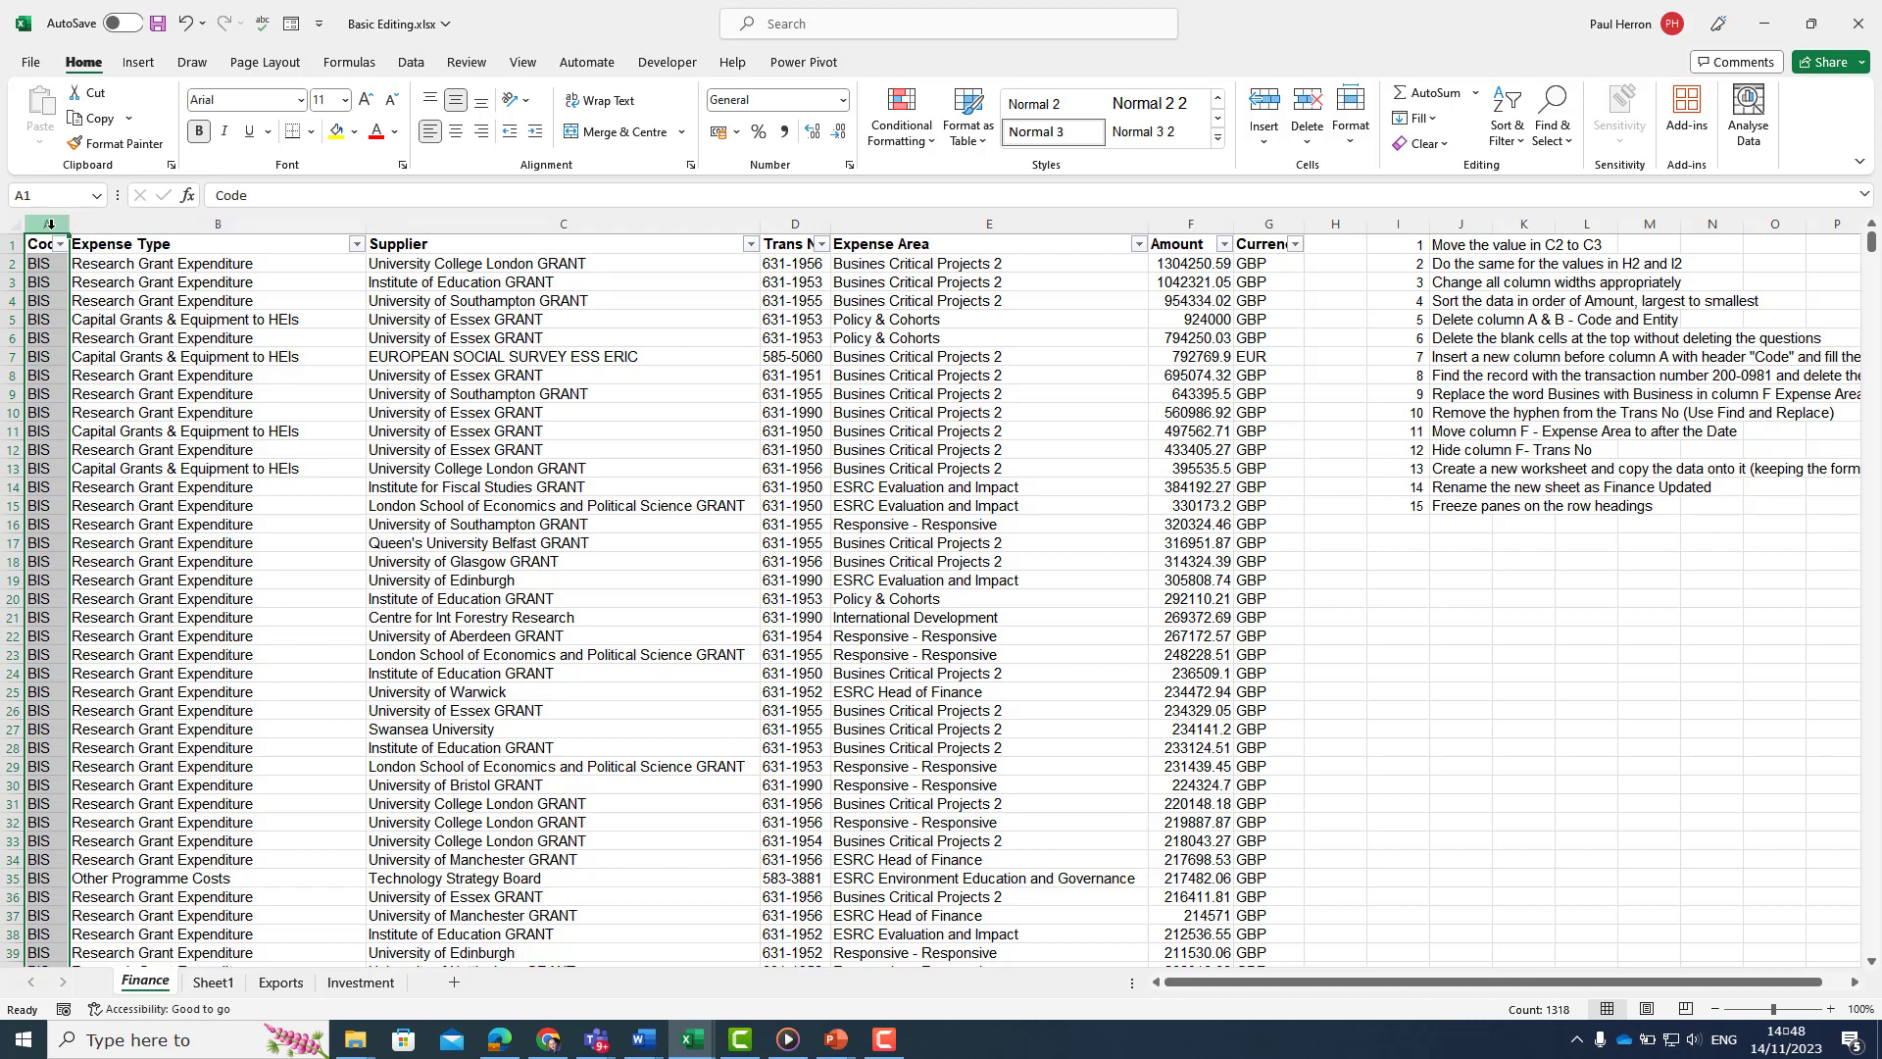
pyautogui.rightClick(50, 224)
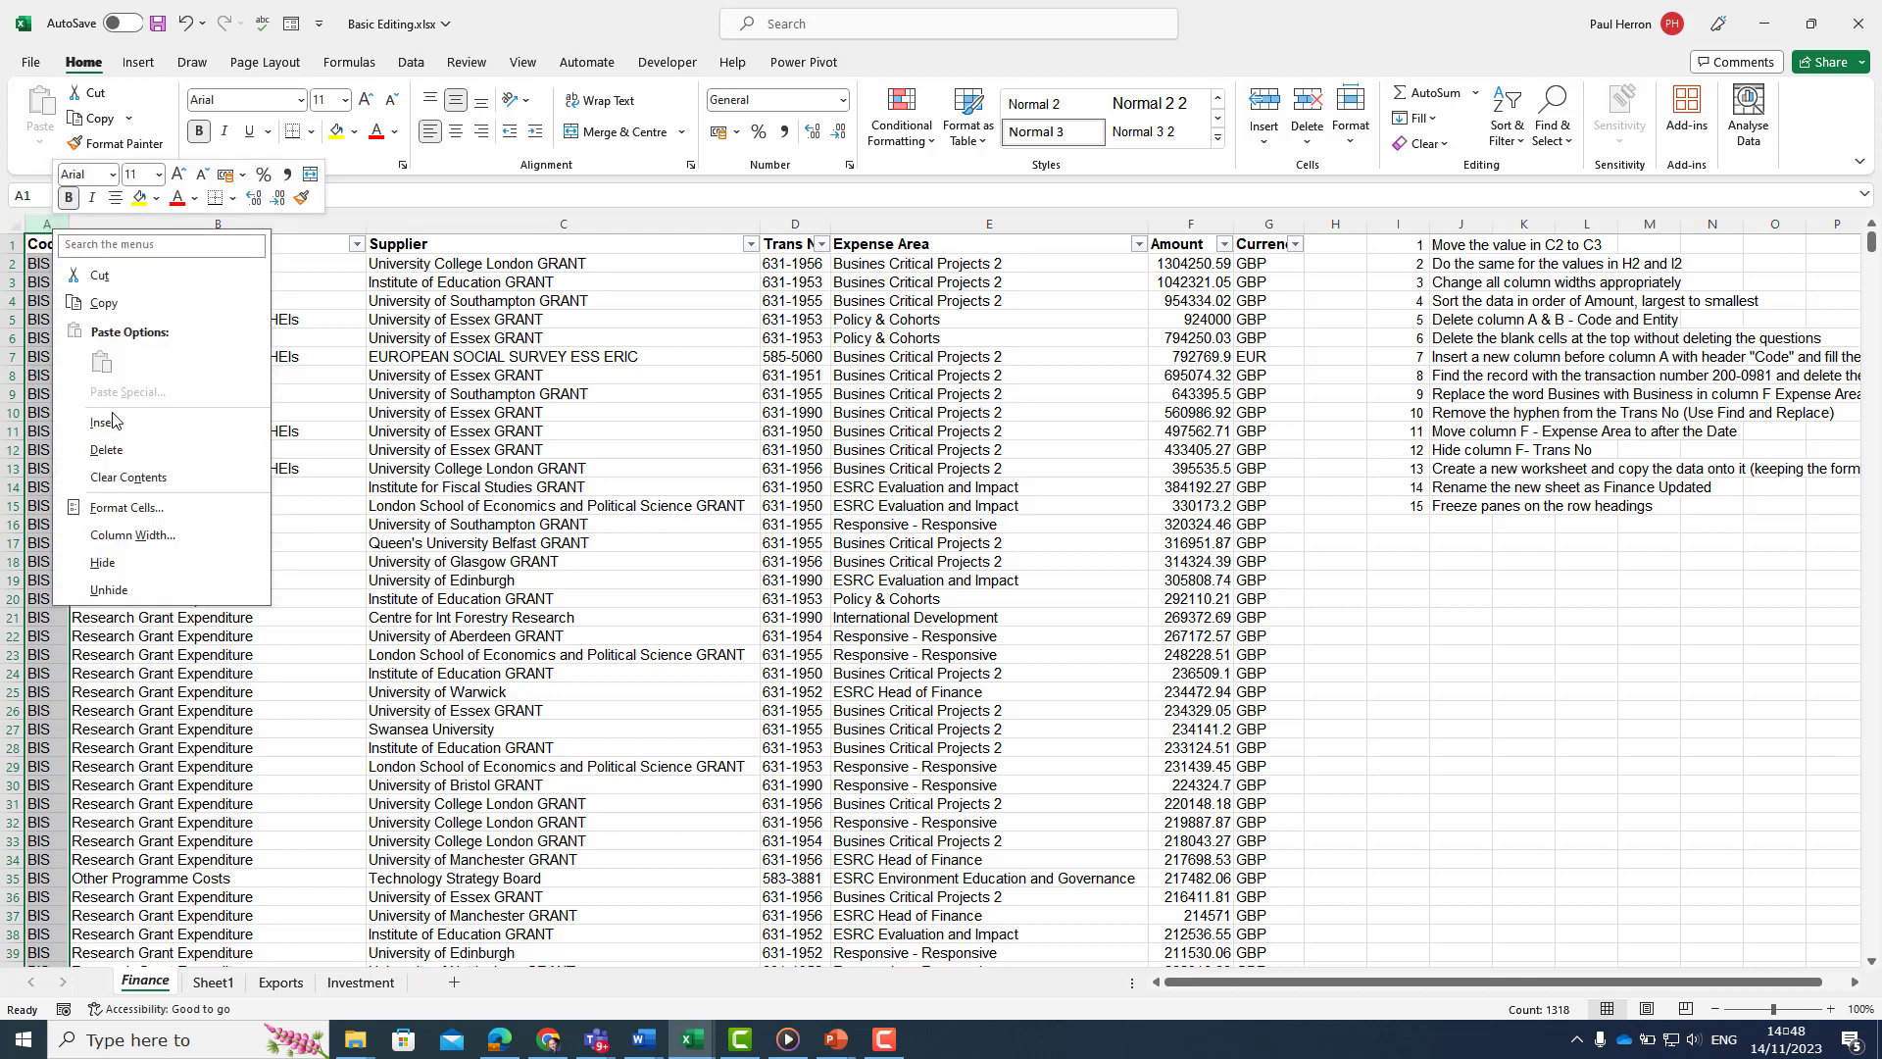
pyautogui.click(108, 422)
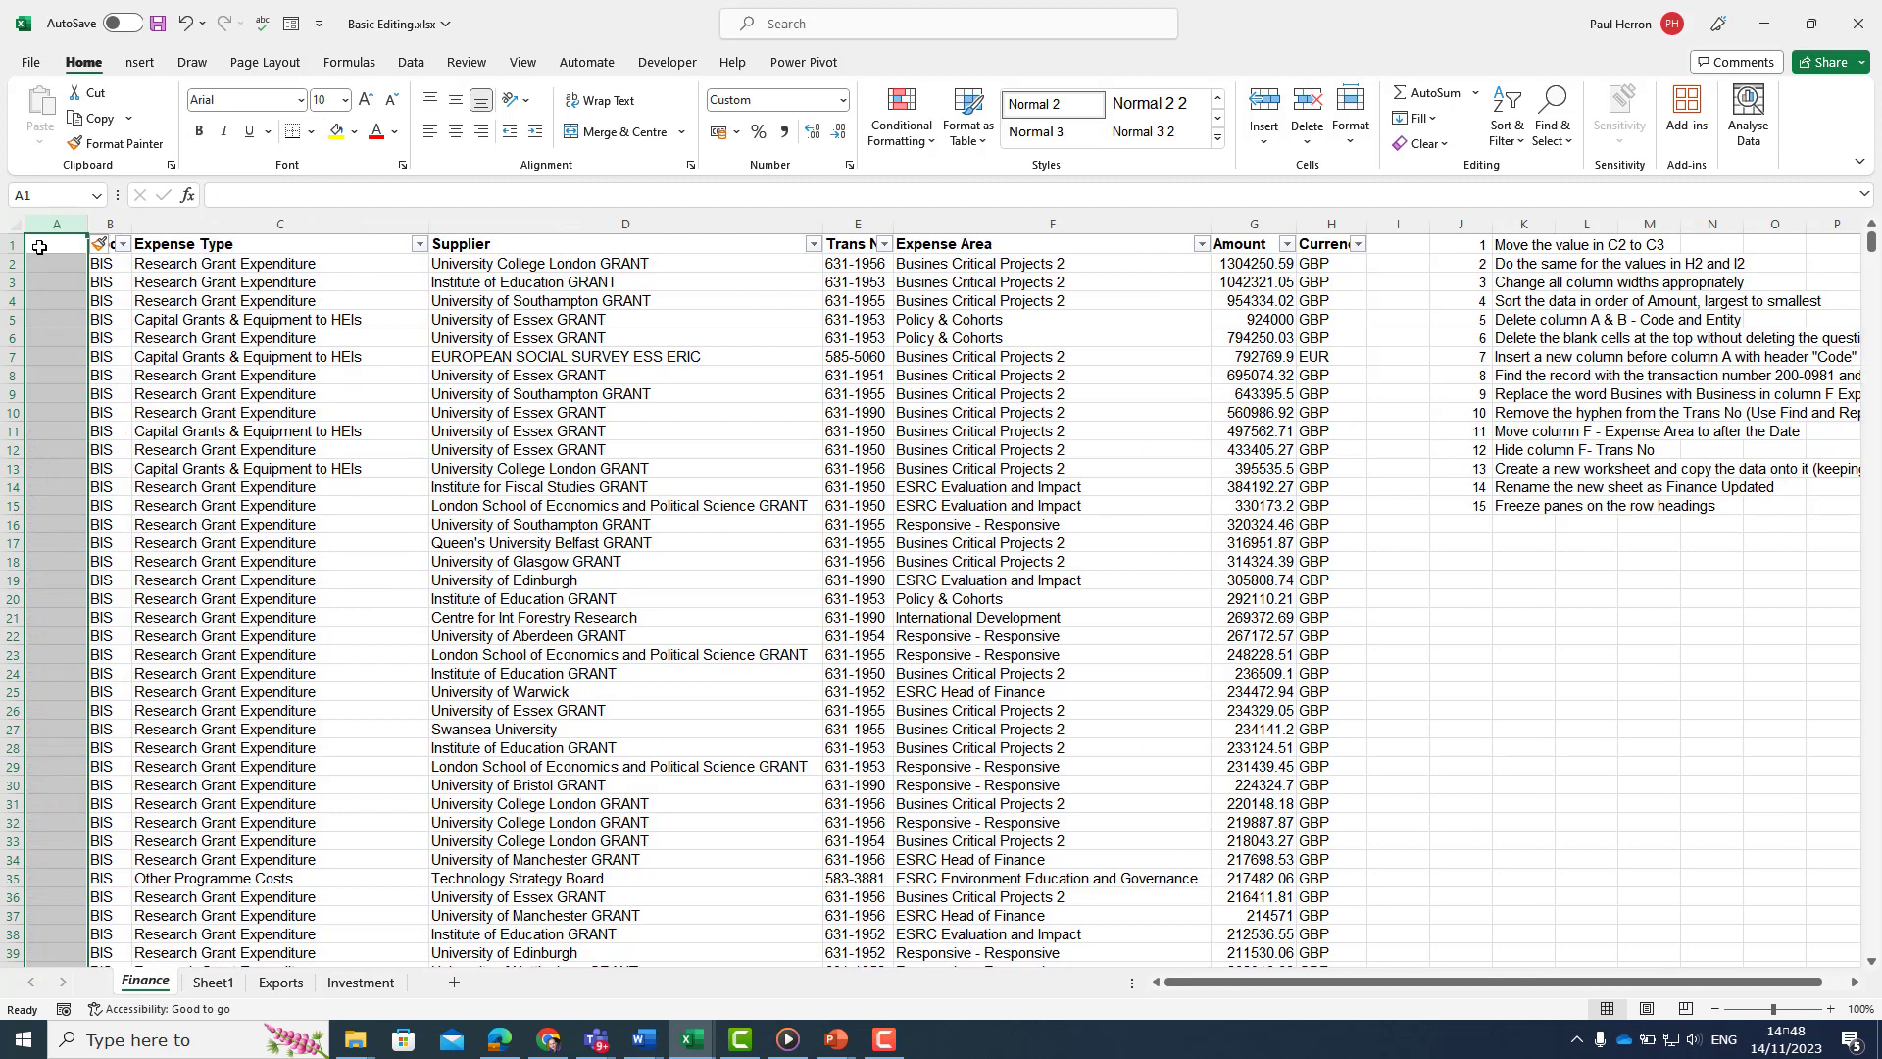
pyautogui.click(39, 247)
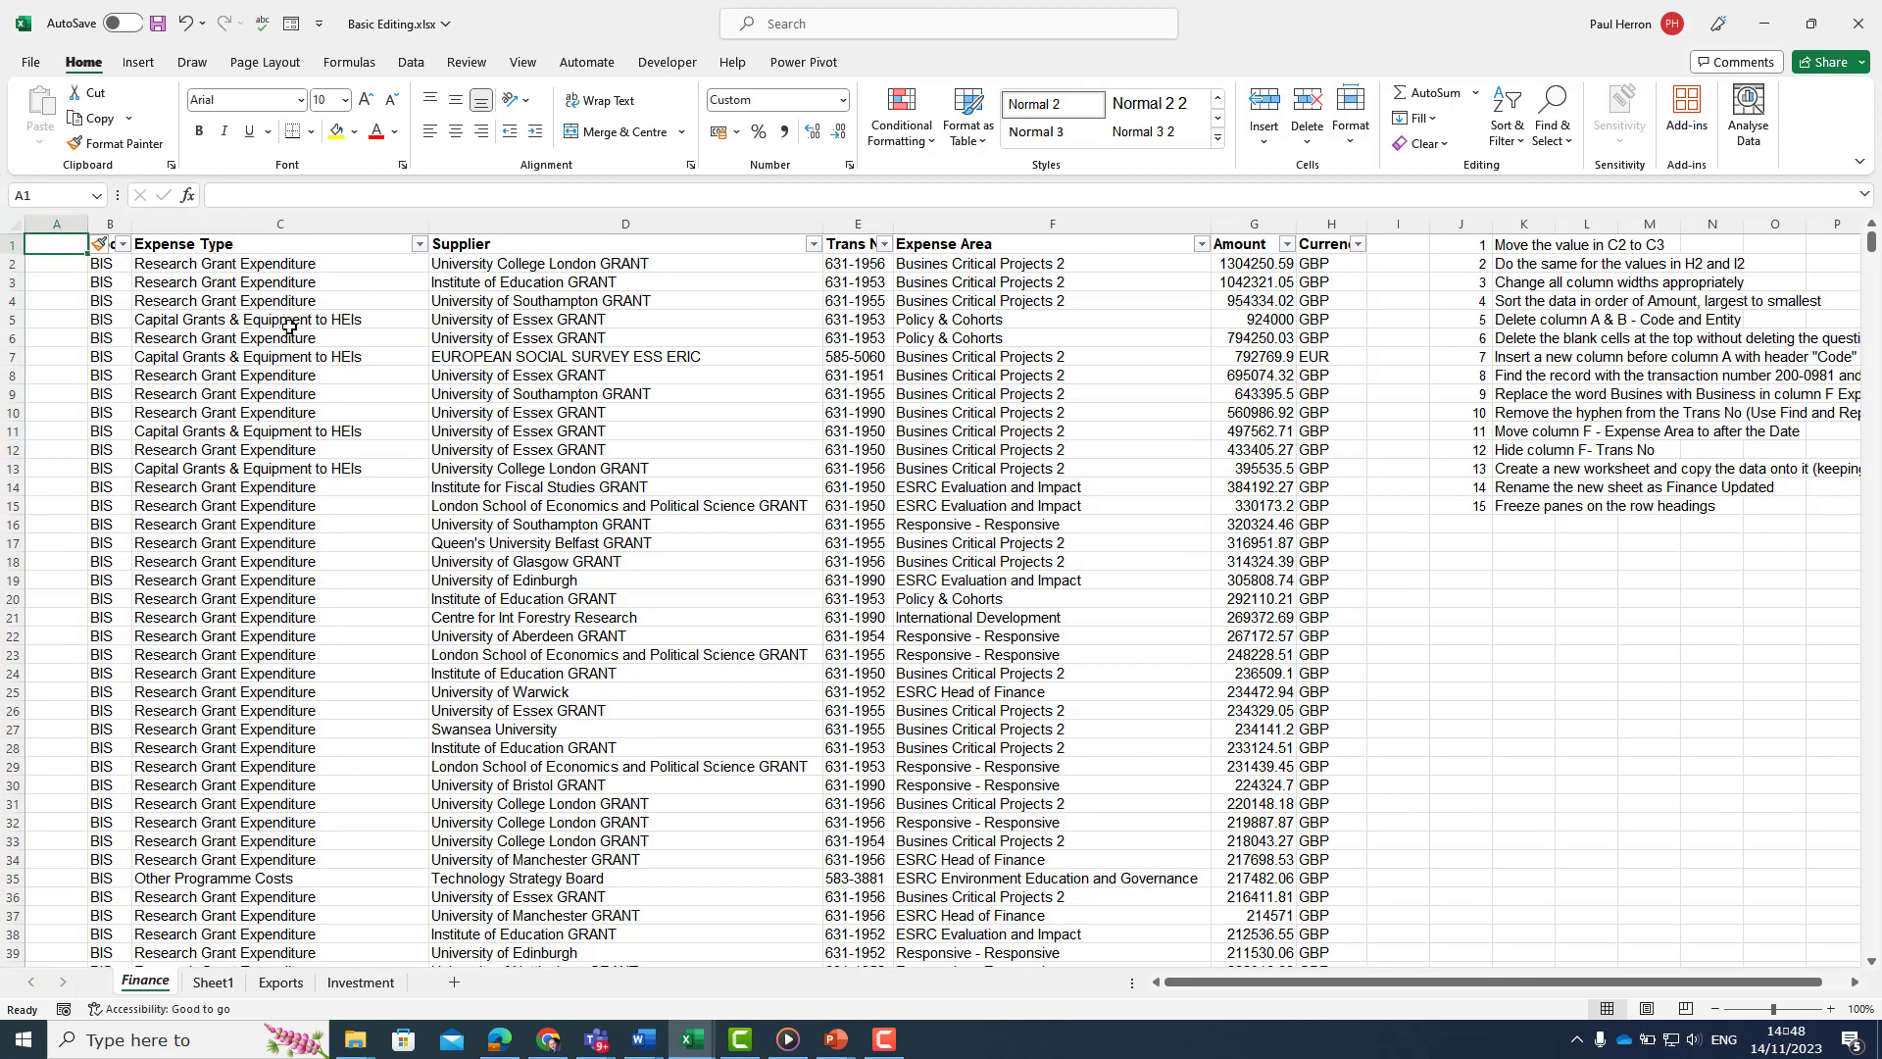
pyautogui.write('Code')
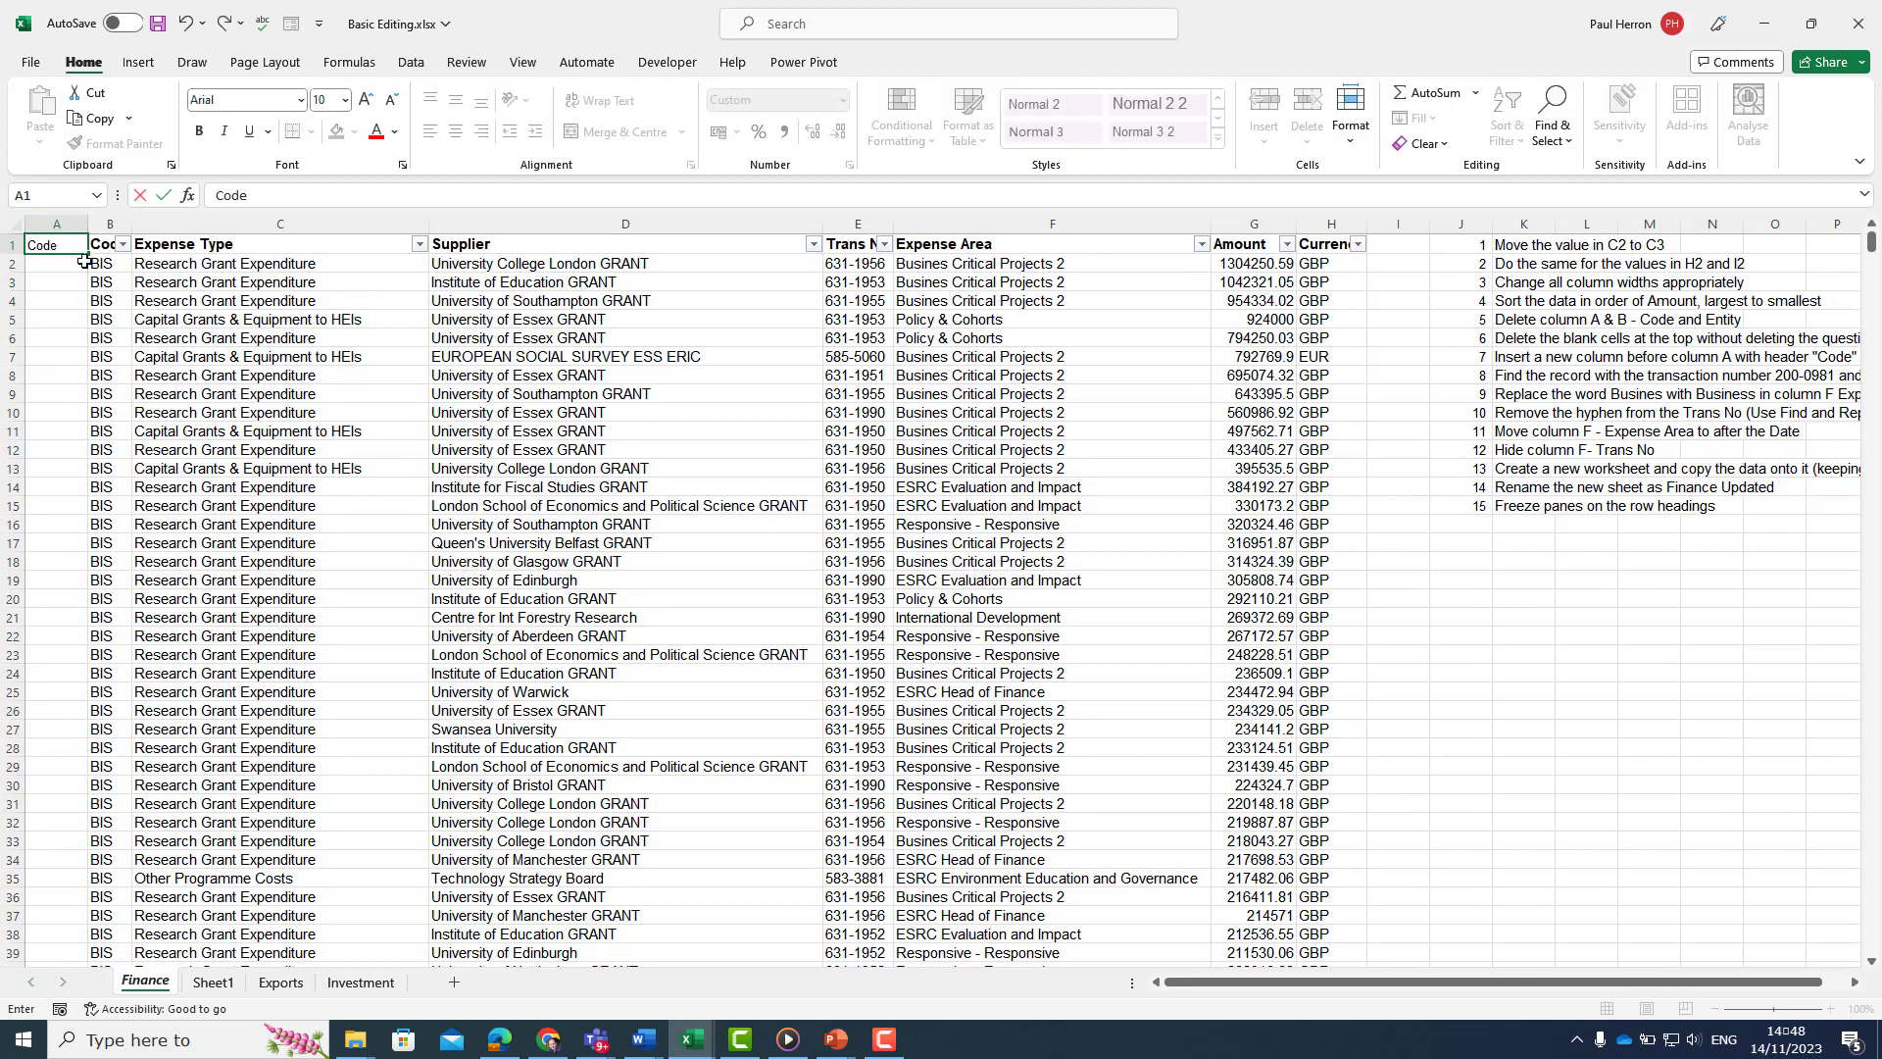
# Step: Enter A1 in cell A2 and A2 in cell A3 as the start of the code sequence
pyautogui.click(43, 265)
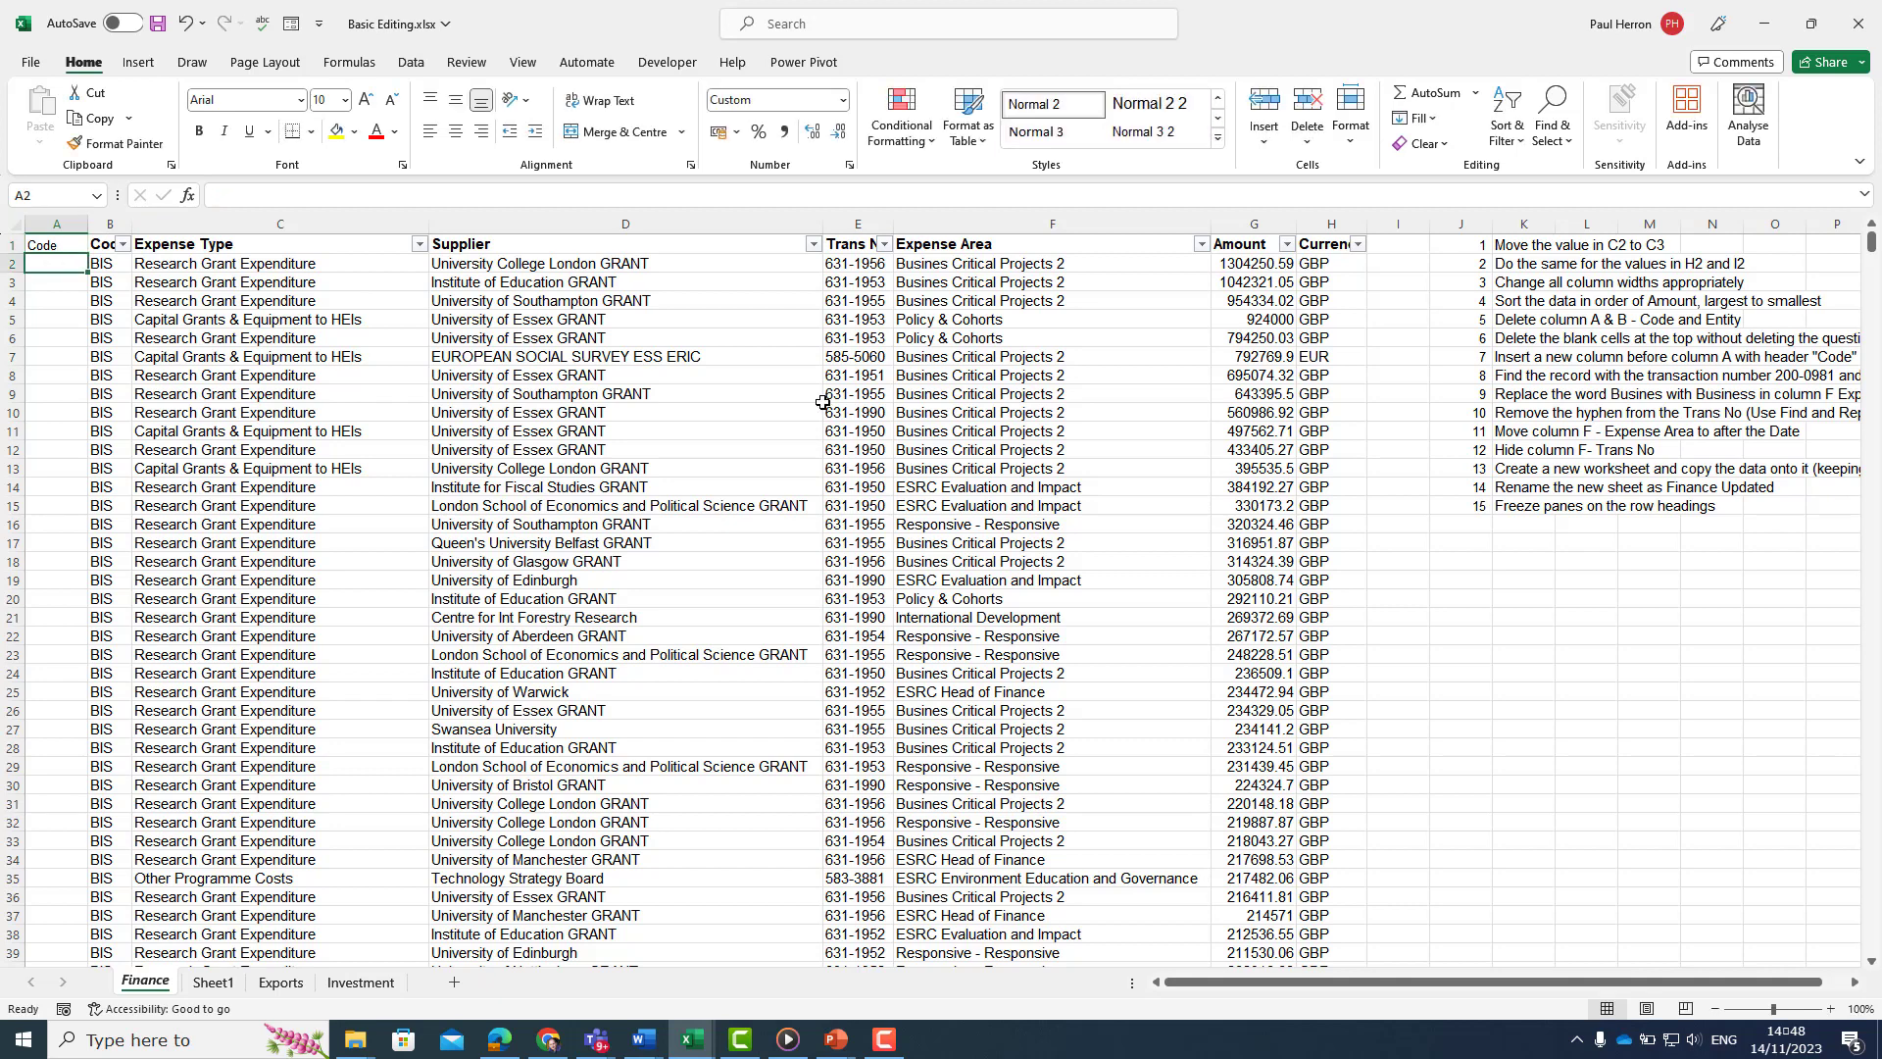
pyautogui.write('AQ')
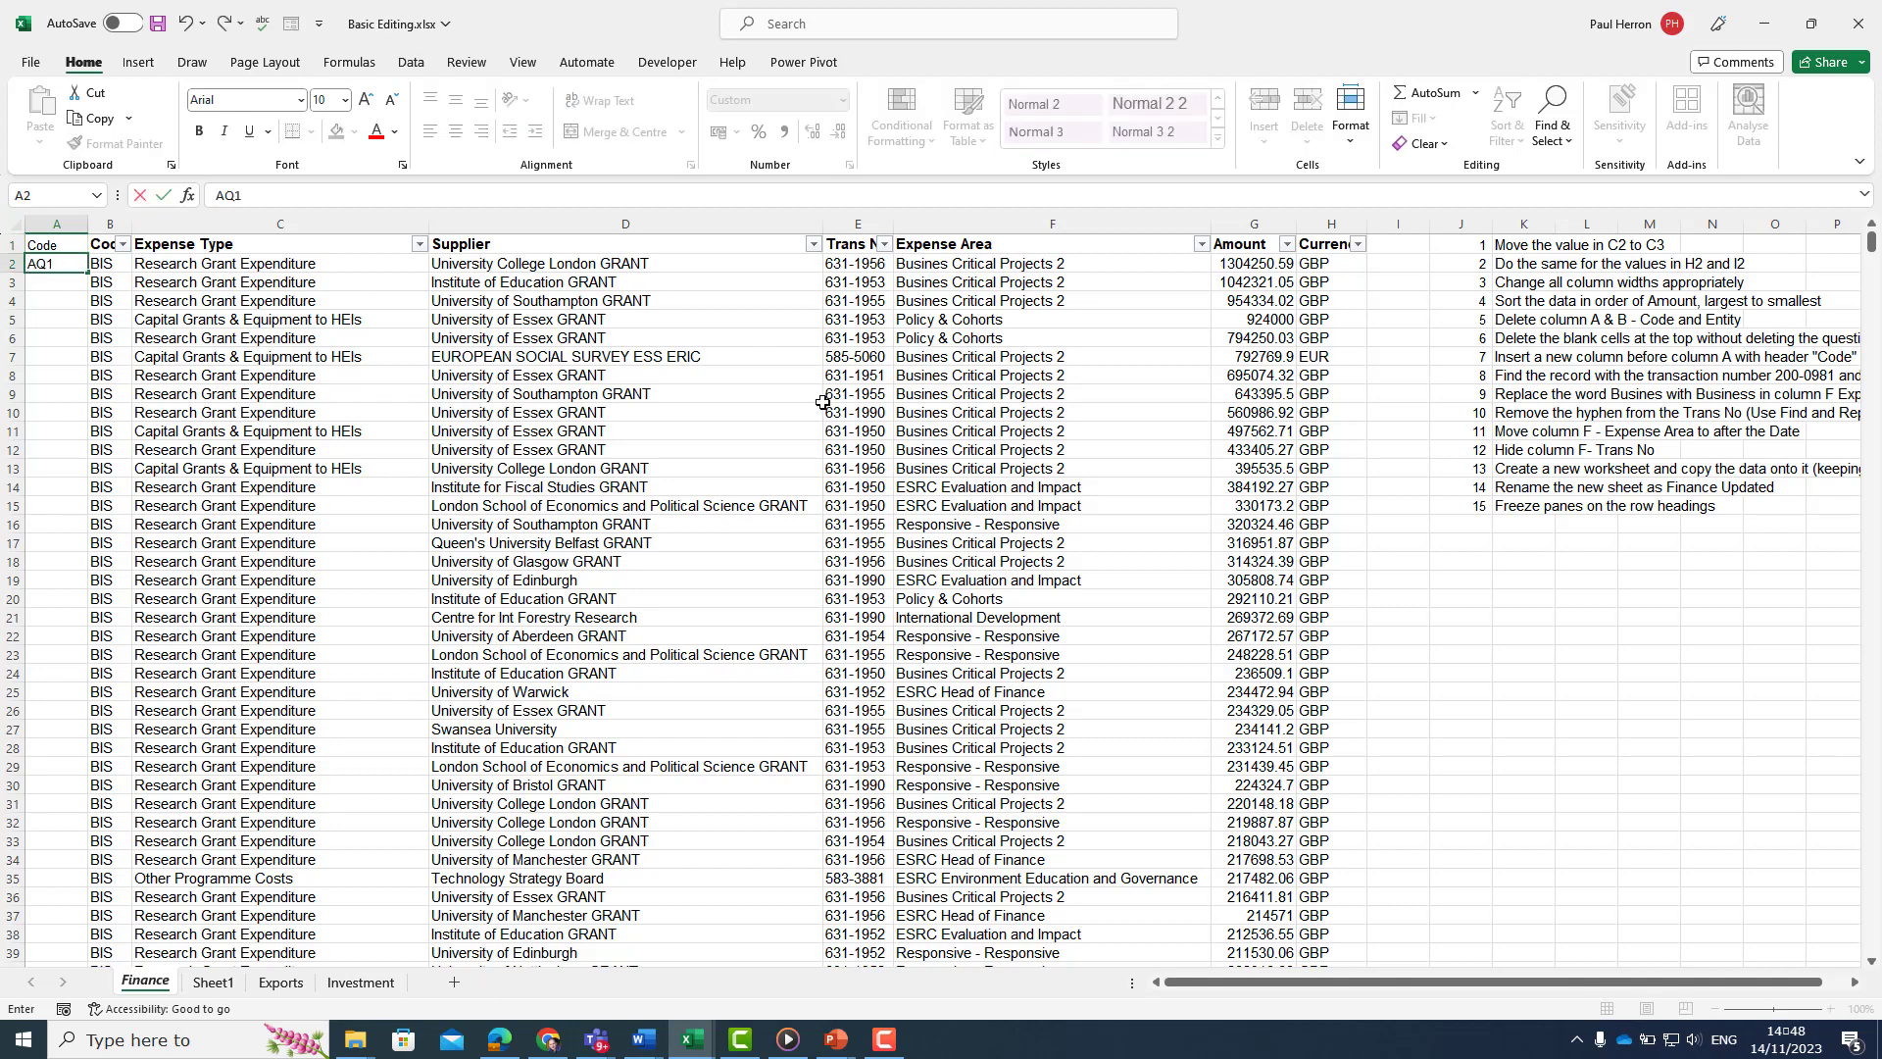
pyautogui.write('1')
pyautogui.press('BackSpace')
pyautogui.press('BackSpace')
pyautogui.write('1')
pyautogui.press('Return')
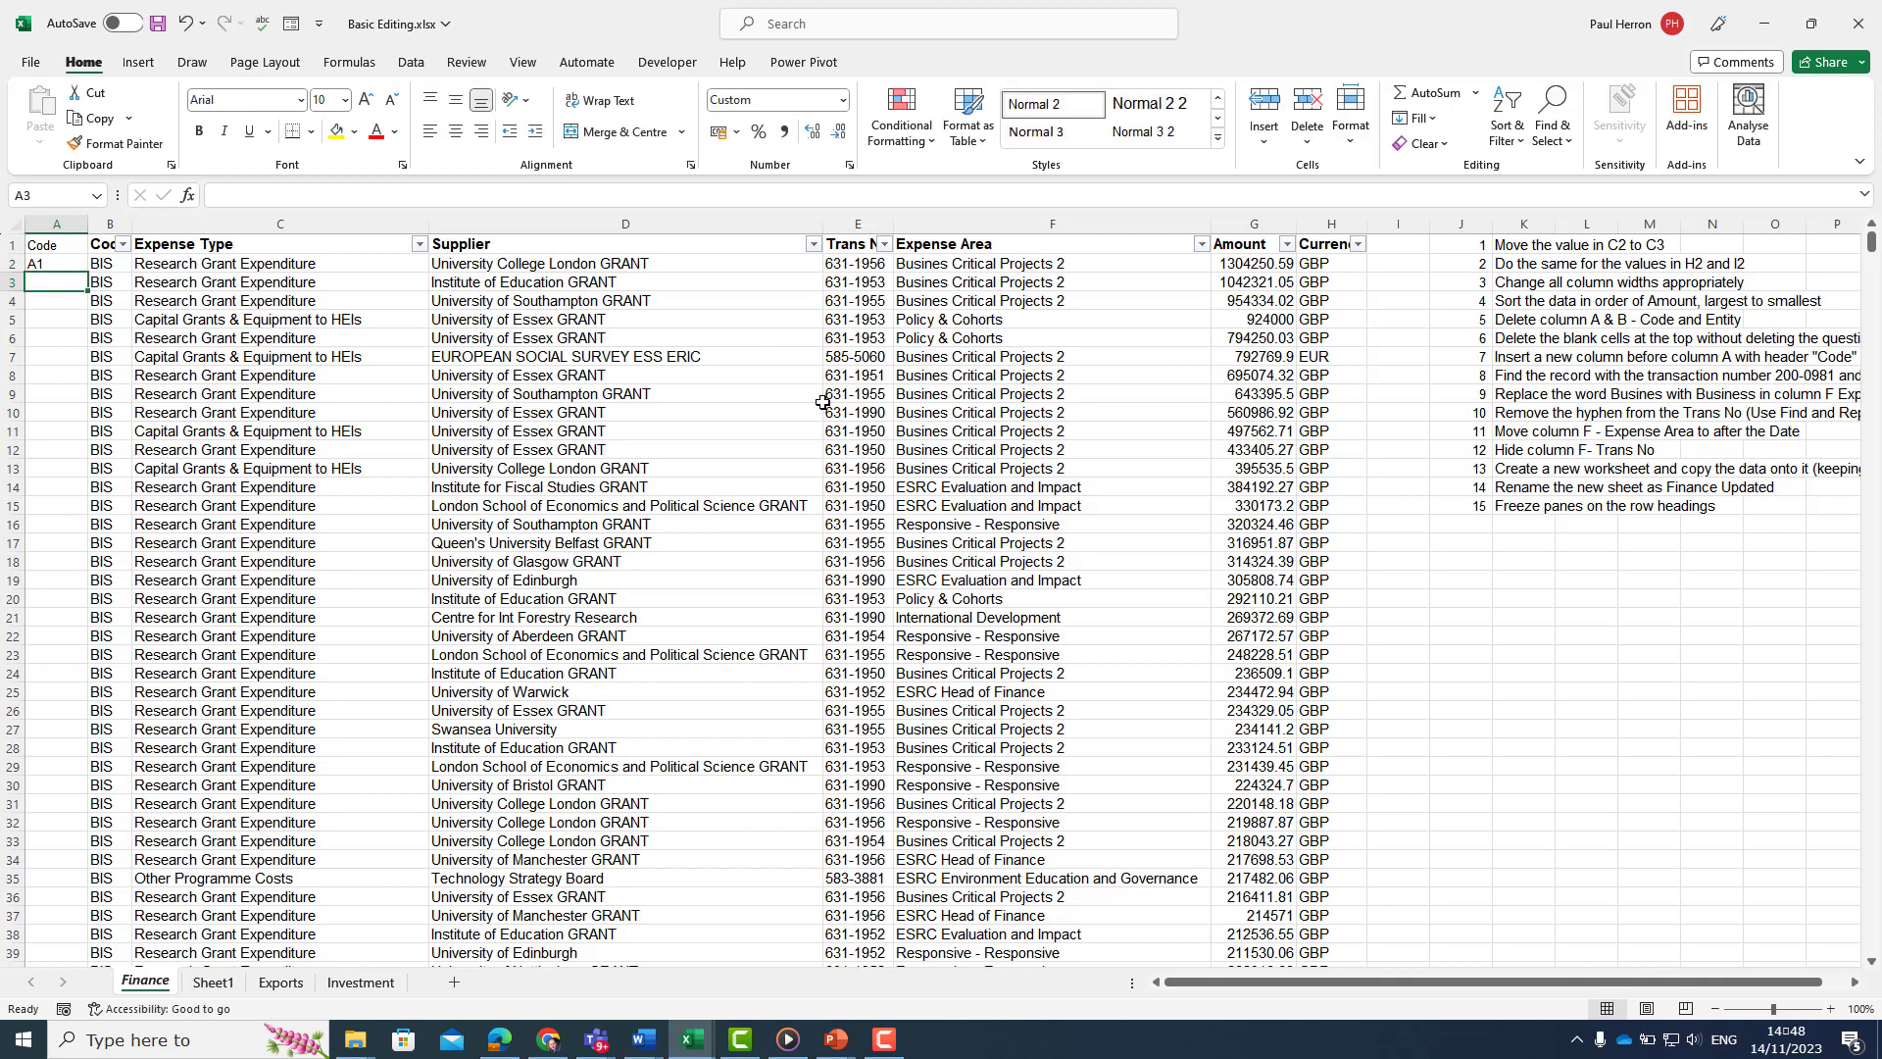
pyautogui.write('A1')
pyautogui.press('Return')
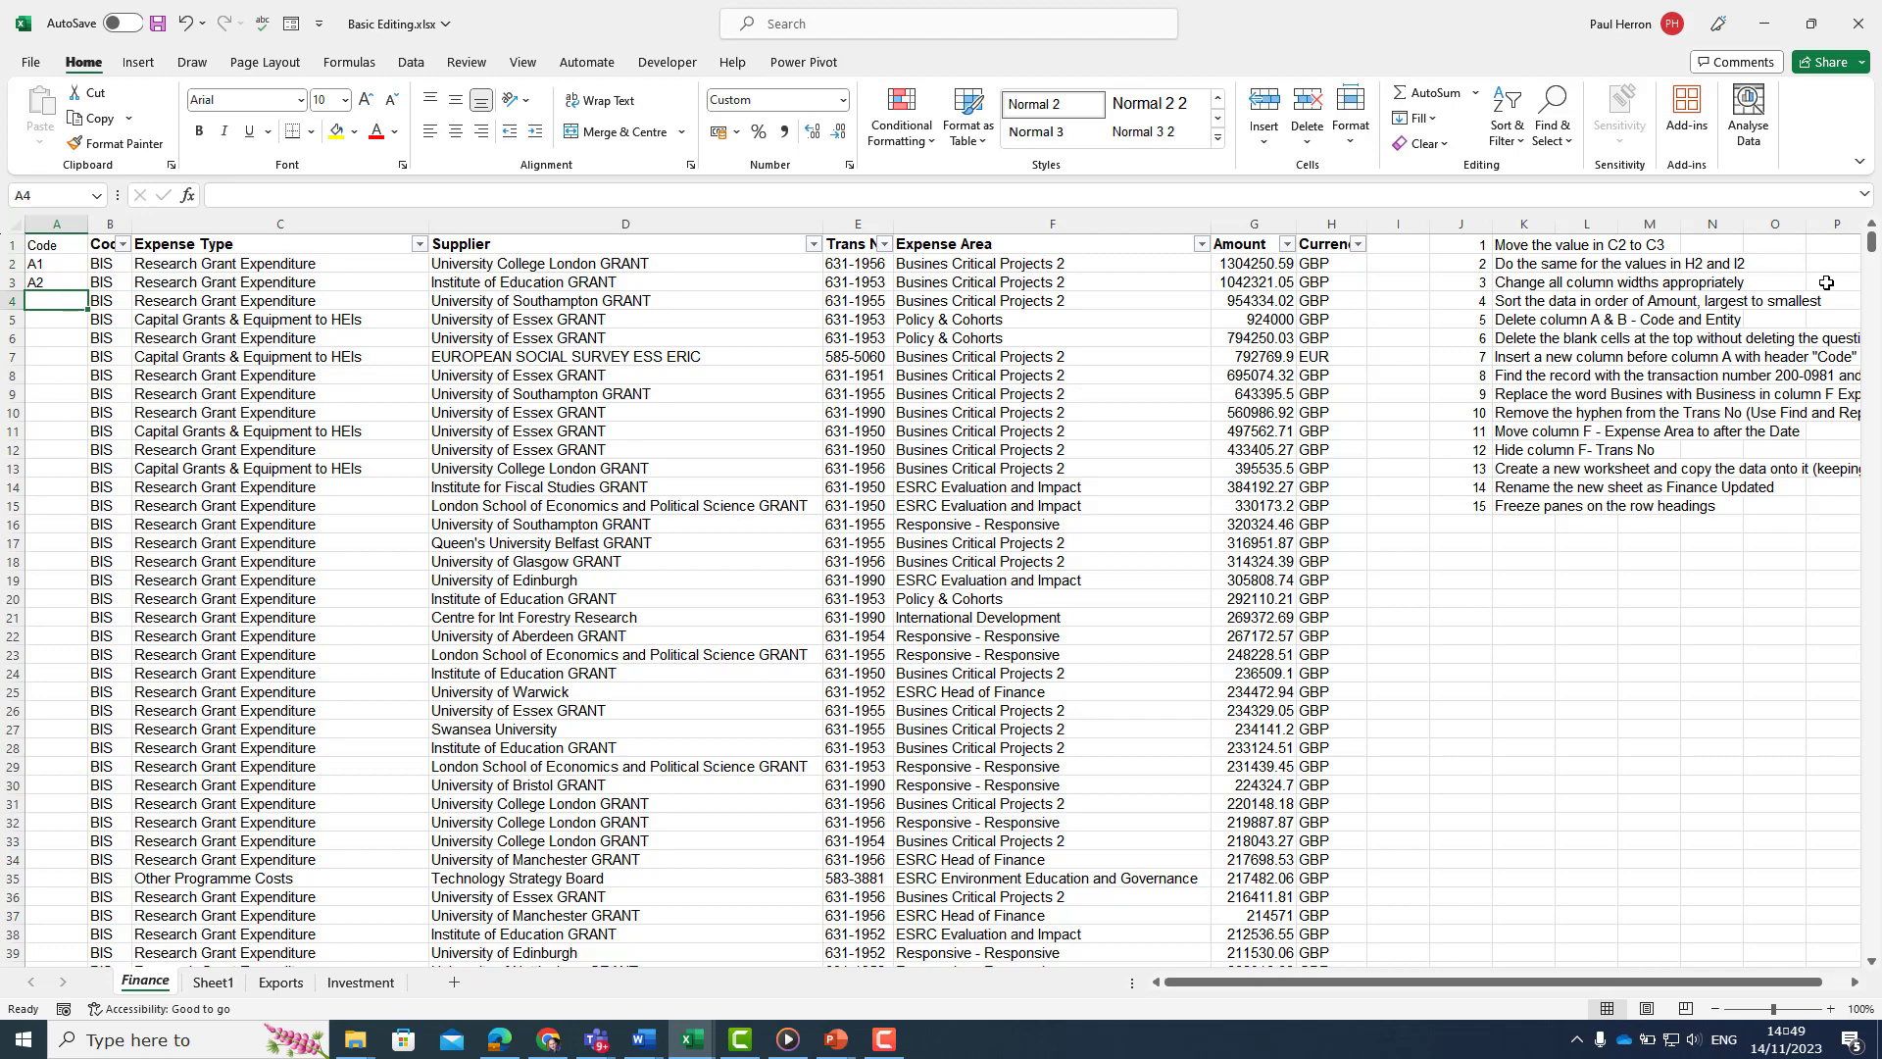
# Step: Autofill the code sequence from A2:A3 down to A10 in row 11
pyautogui.moveTo(1869, 260); pyautogui.dragTo(1873, 206)
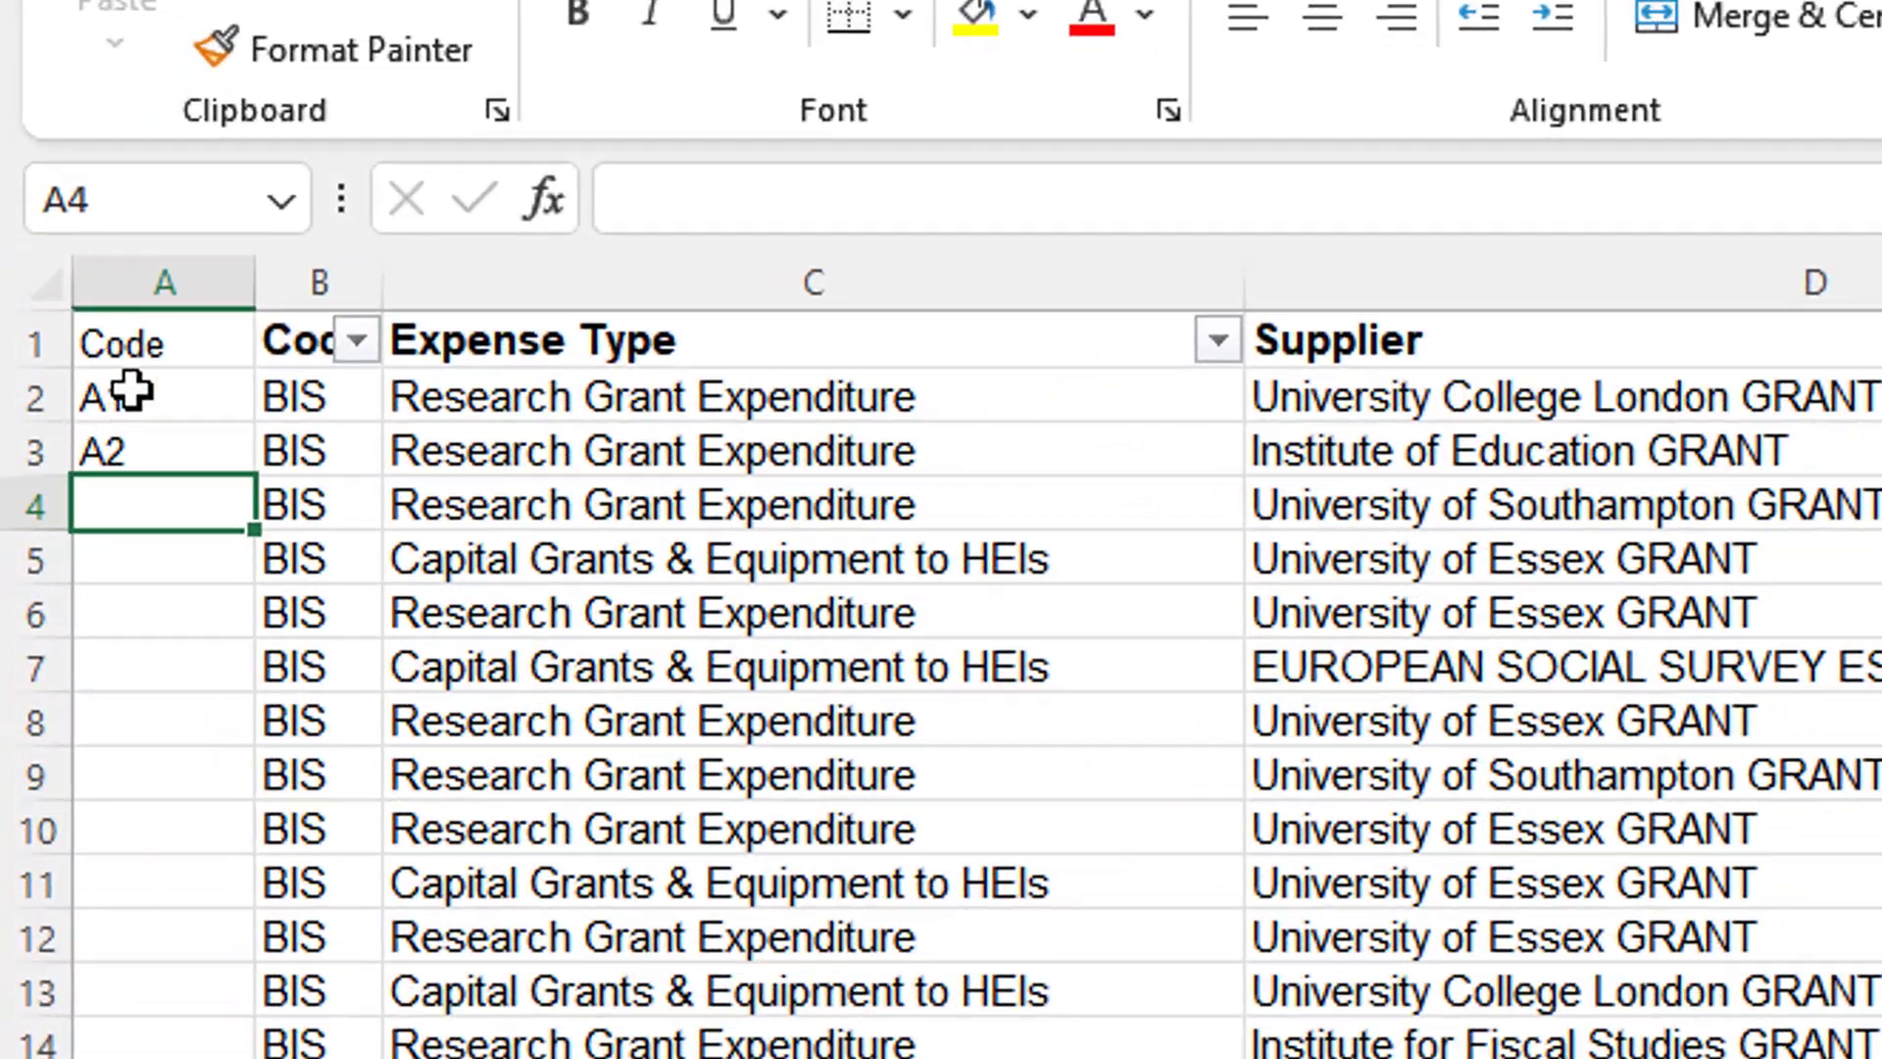
pyautogui.click(46, 262)
pyautogui.moveTo(138, 403); pyautogui.dragTo(147, 451)
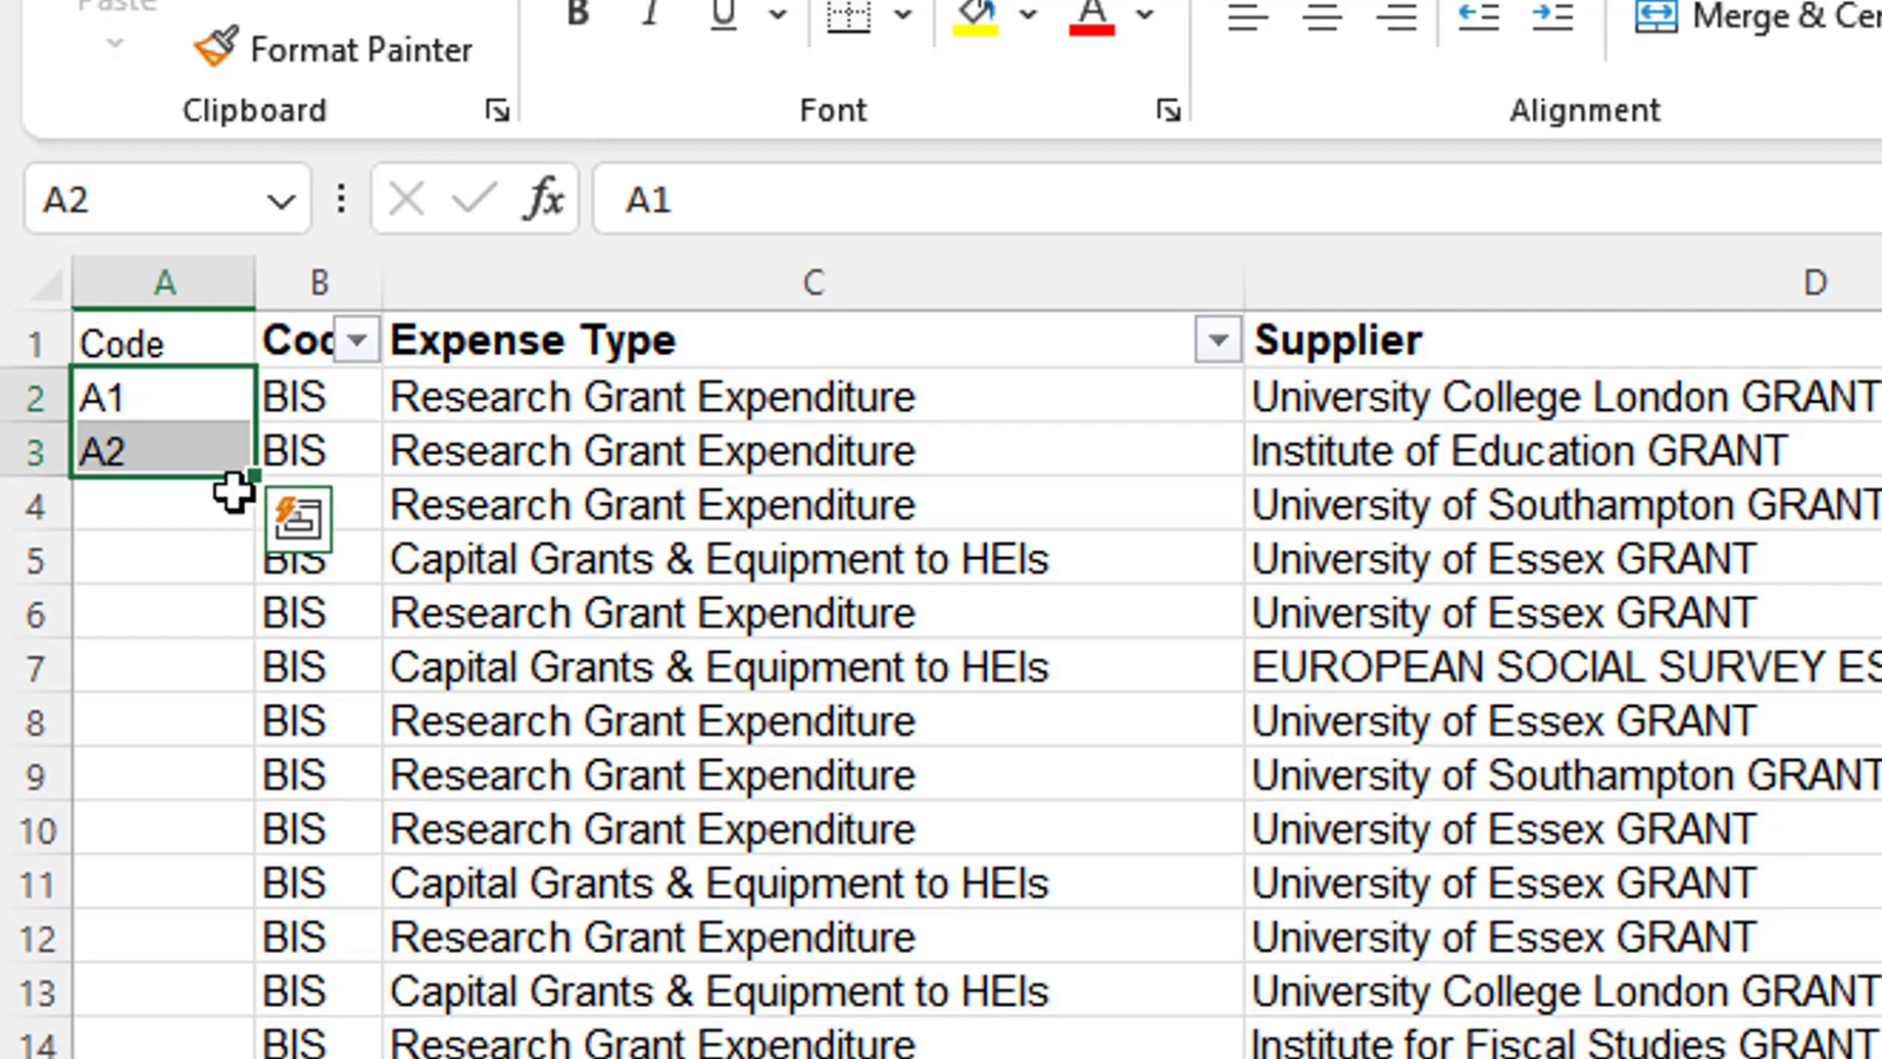
pyautogui.moveTo(252, 472); pyautogui.dragTo(253, 906)
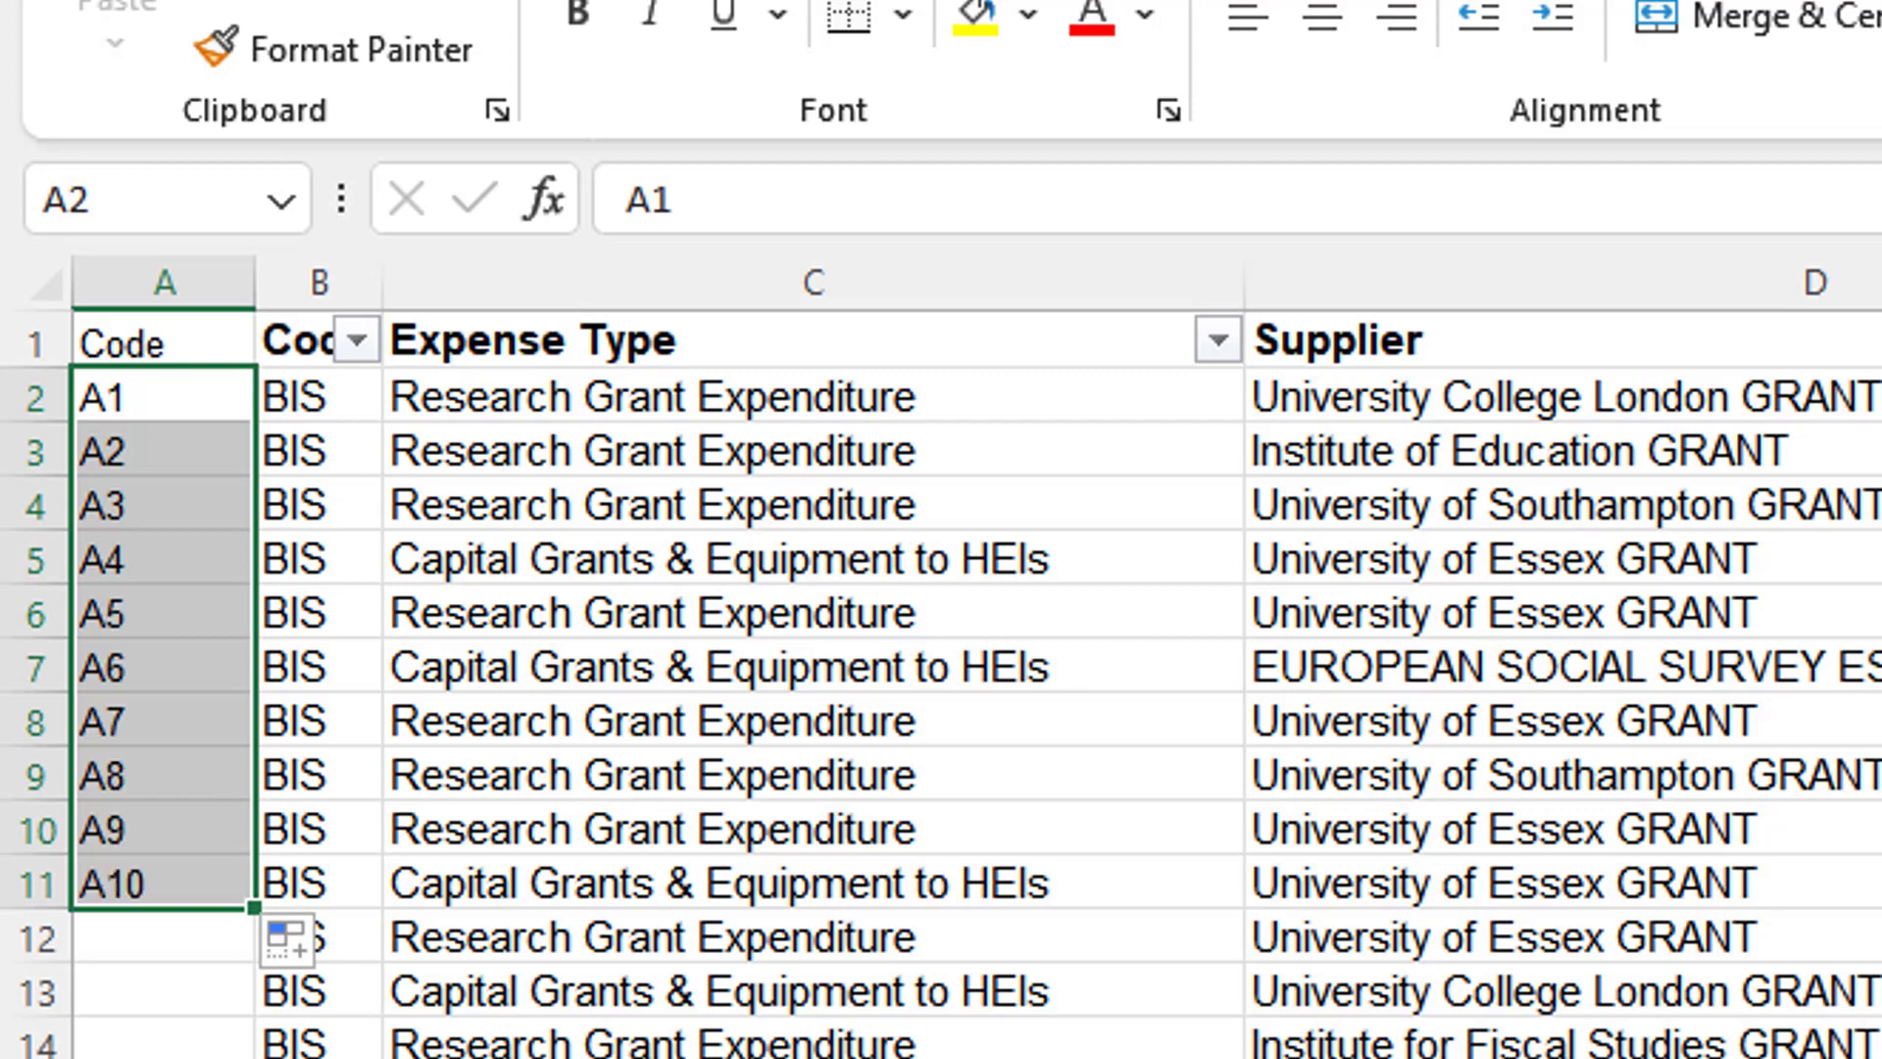
# Step: Extend the code sequence from A2:A11 down column A to the last row of the data
pyautogui.scroll(-7, 103, 586)
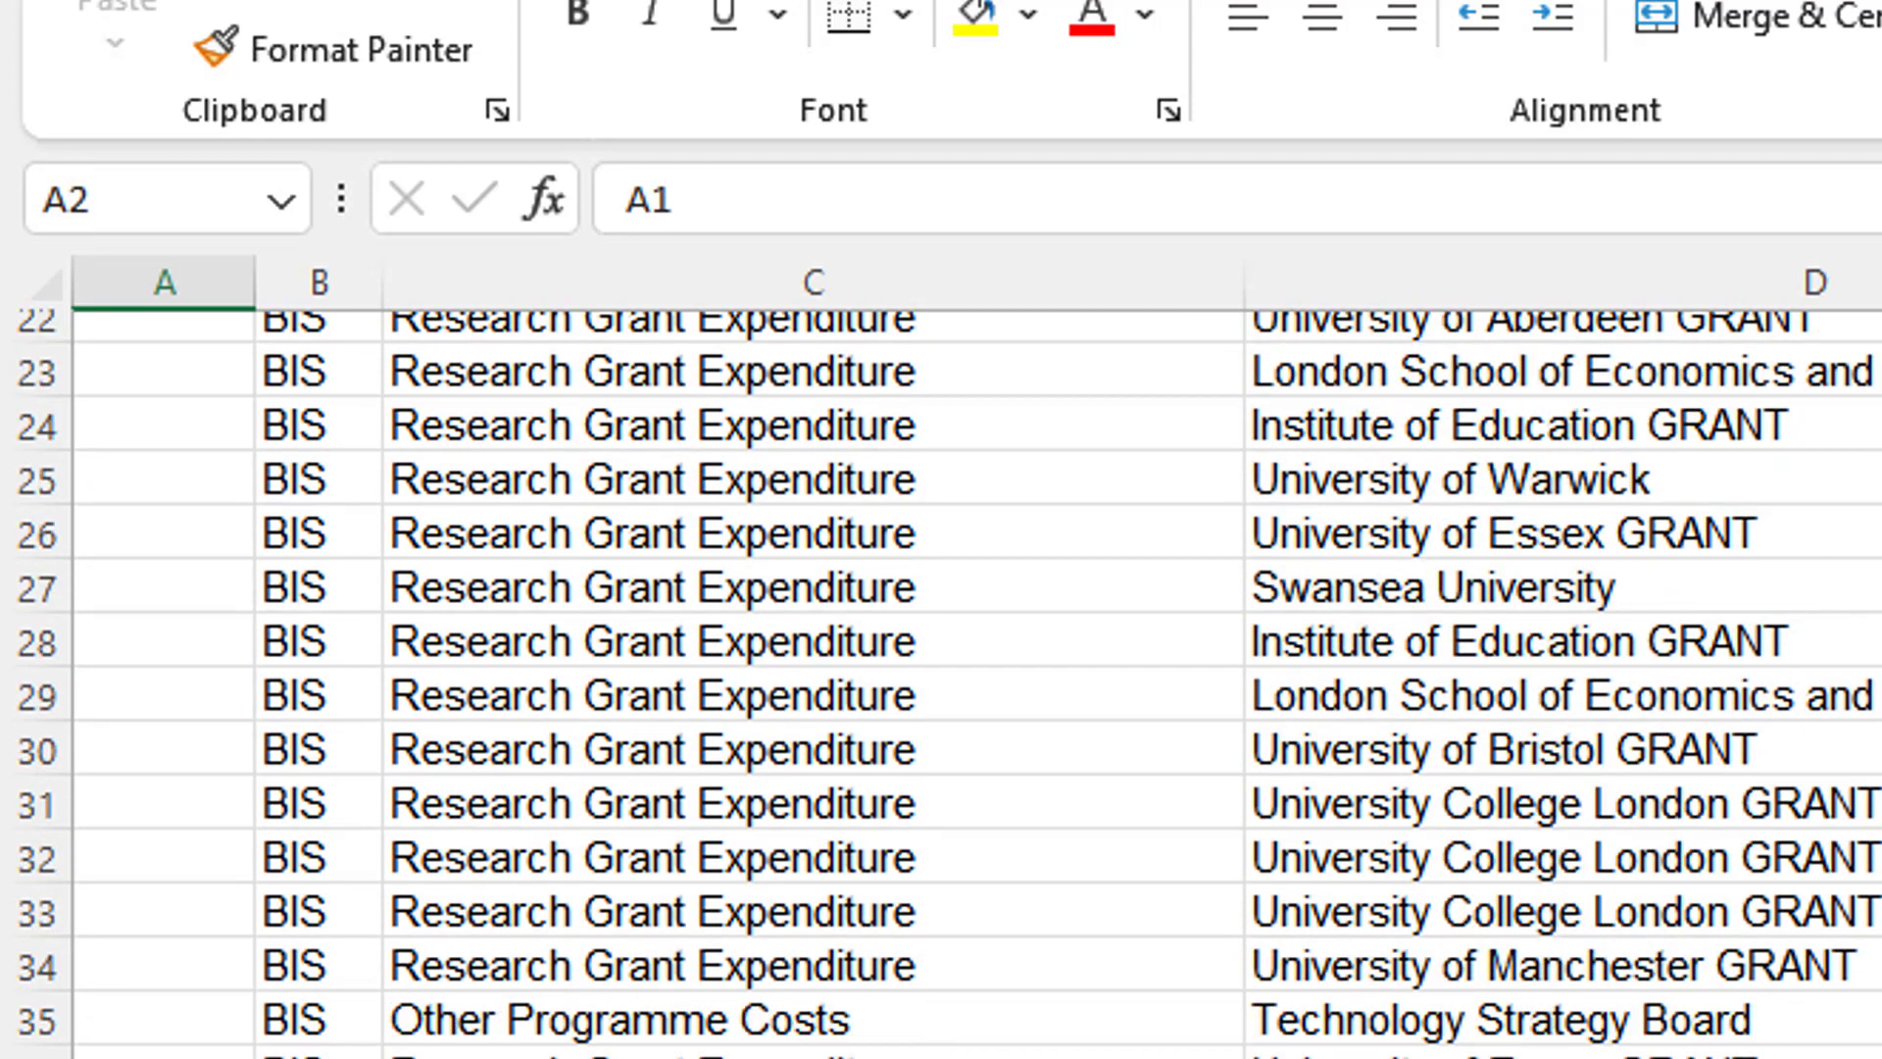
pyautogui.scroll(7, 103, 587)
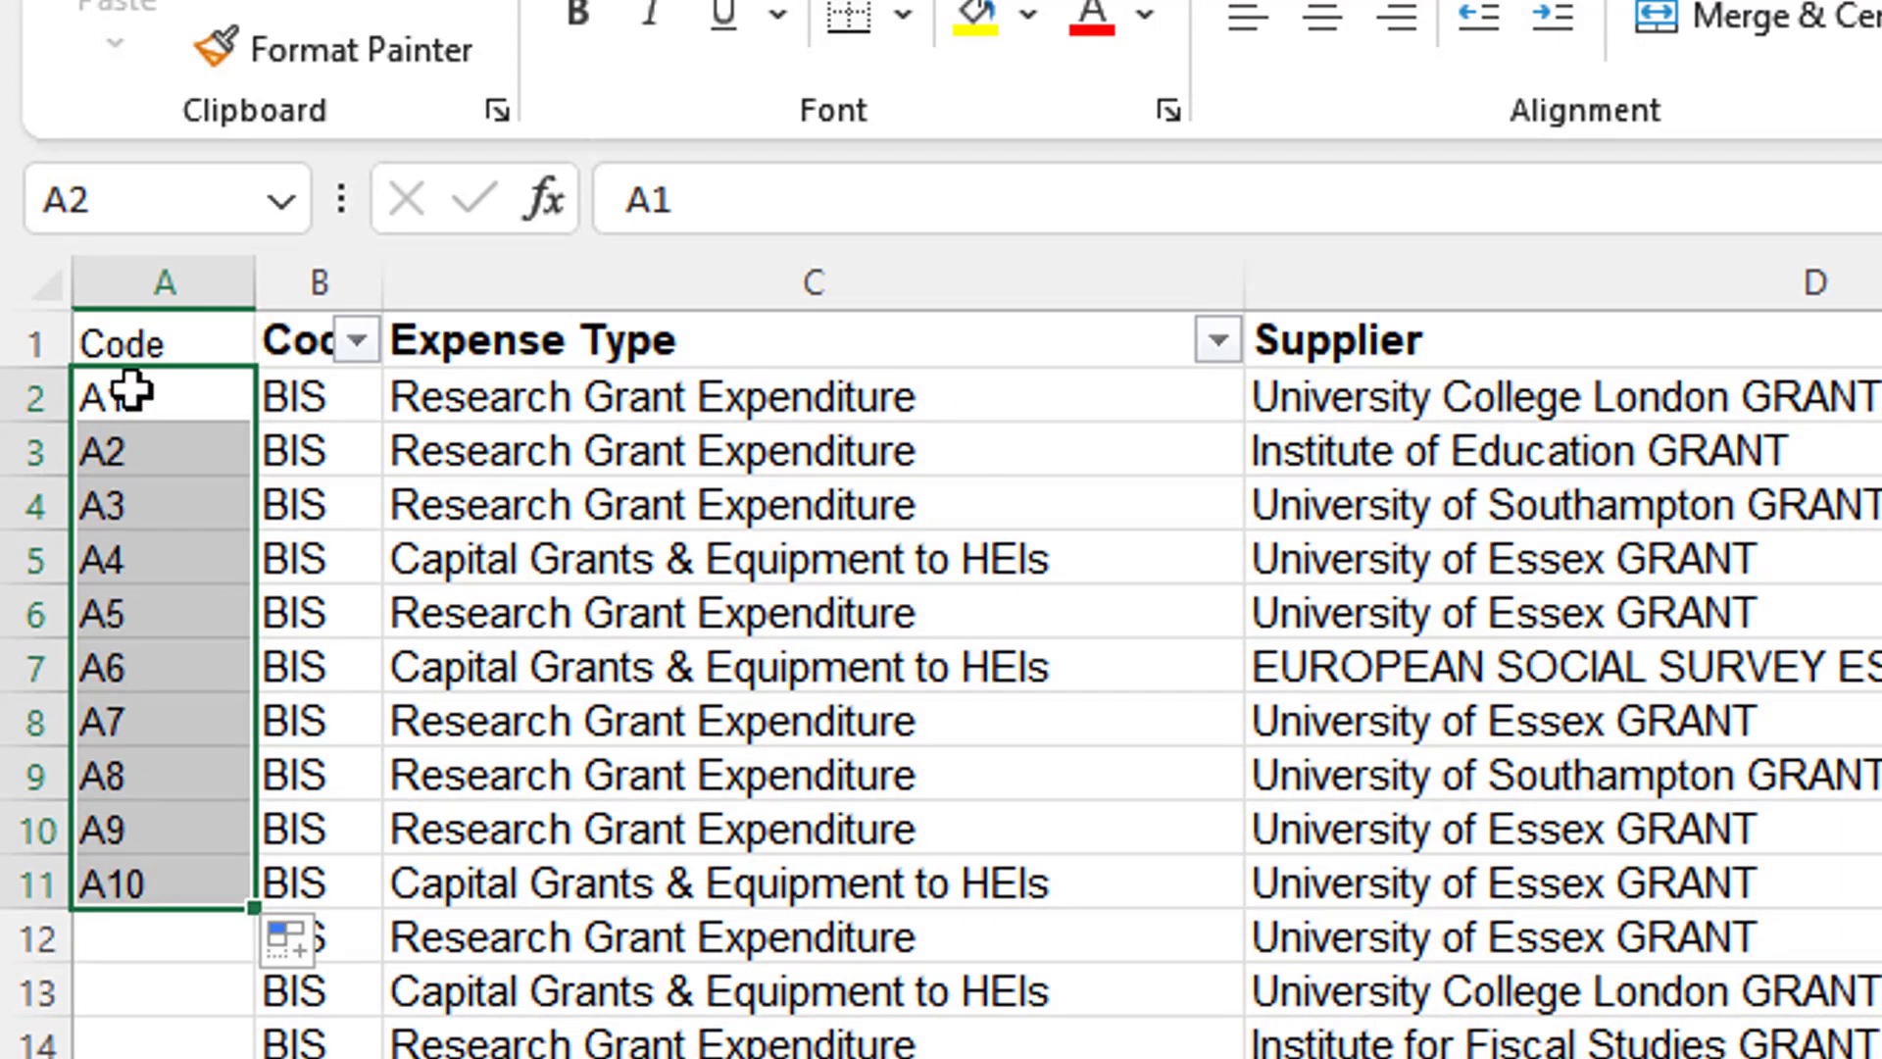
pyautogui.moveTo(130, 392); pyautogui.dragTo(133, 884)
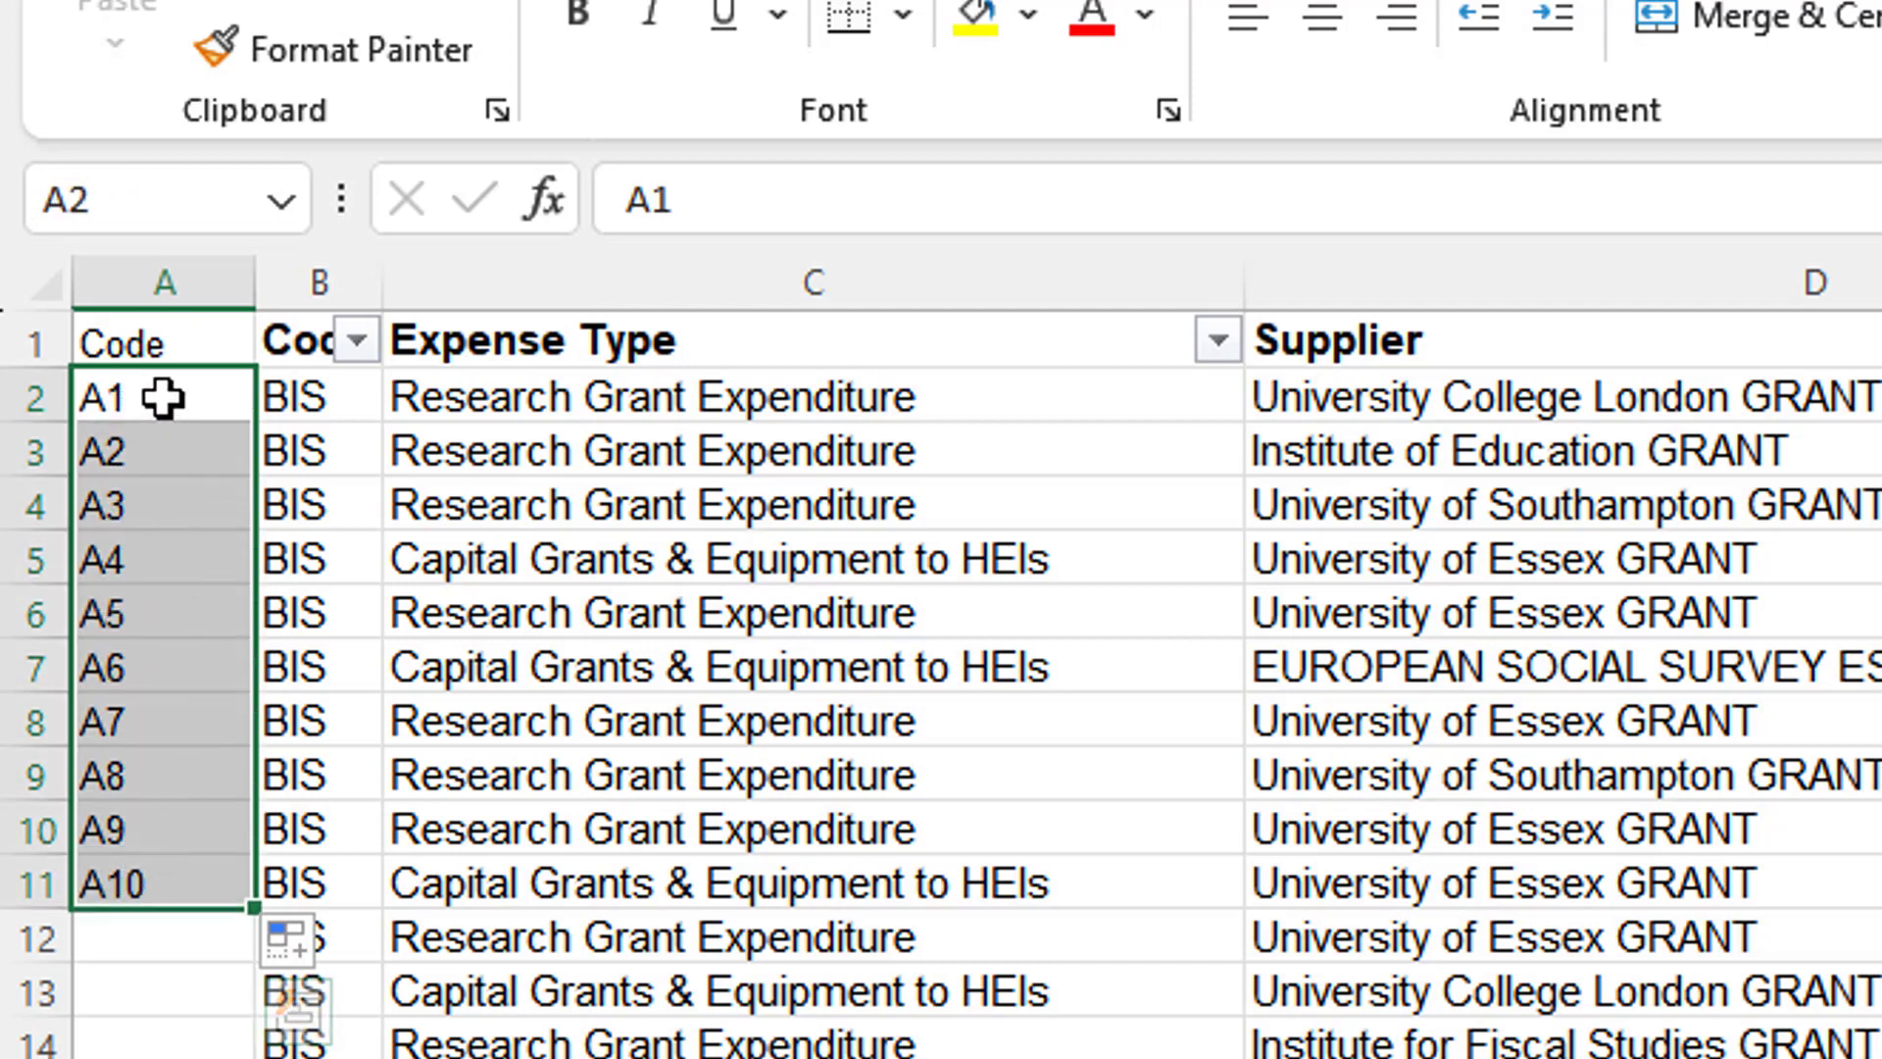
pyautogui.doubleClick(256, 906)
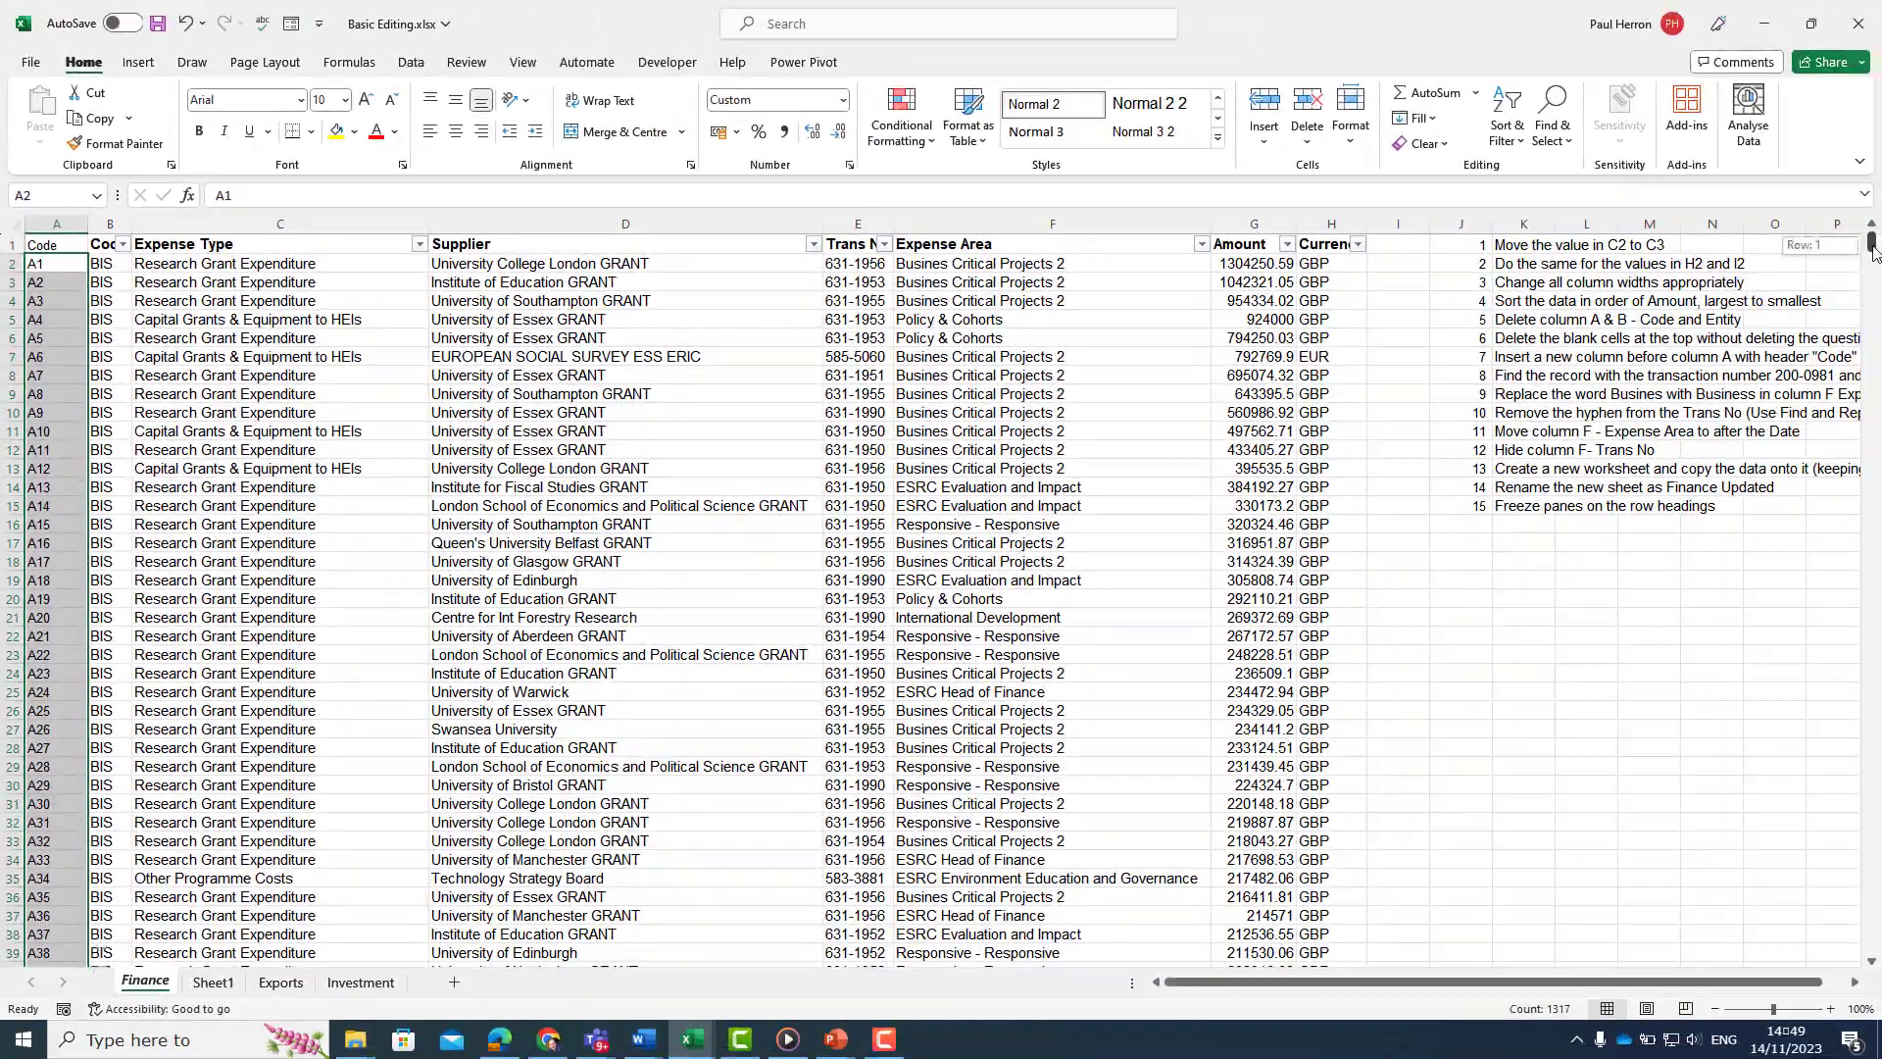
pyautogui.moveTo(1870, 245); pyautogui.dragTo(1813, 1022)
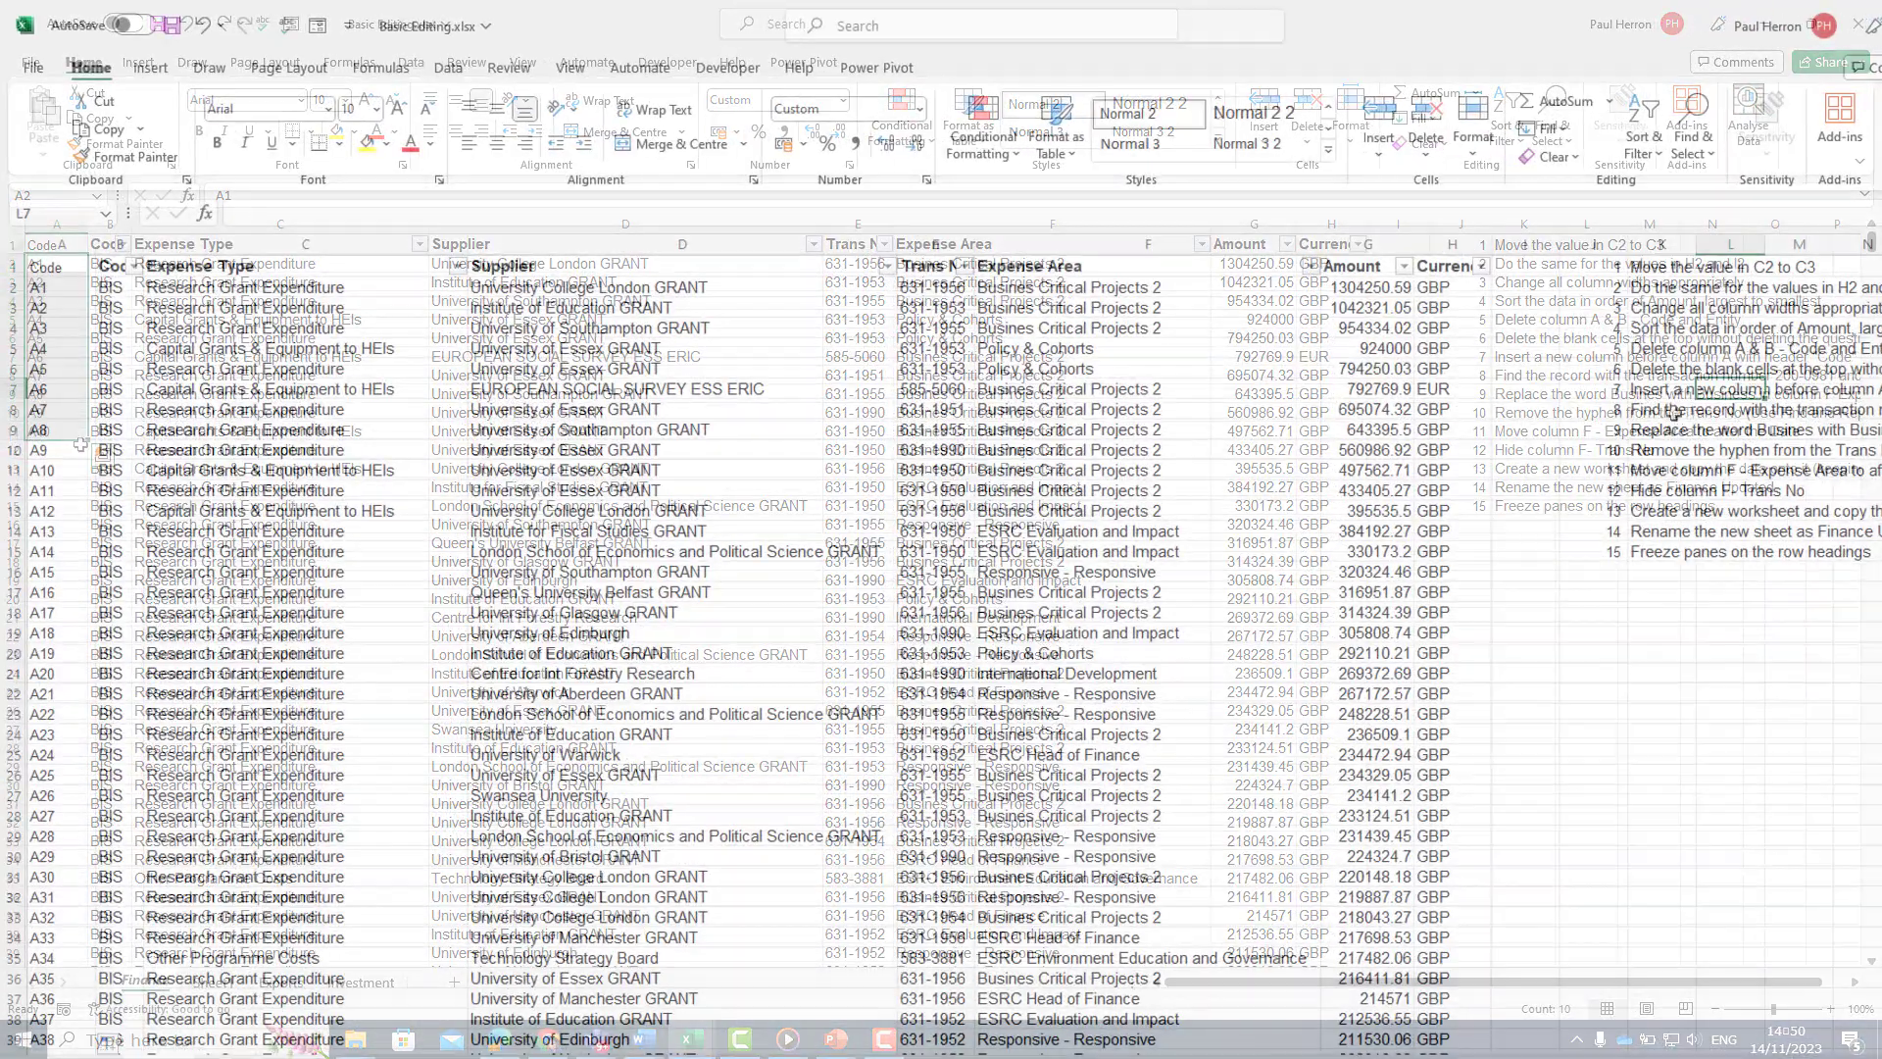
# Step: Copy the transaction number 200-0981 from the text of exercise 8 in the question list
pyautogui.click(1657, 409)
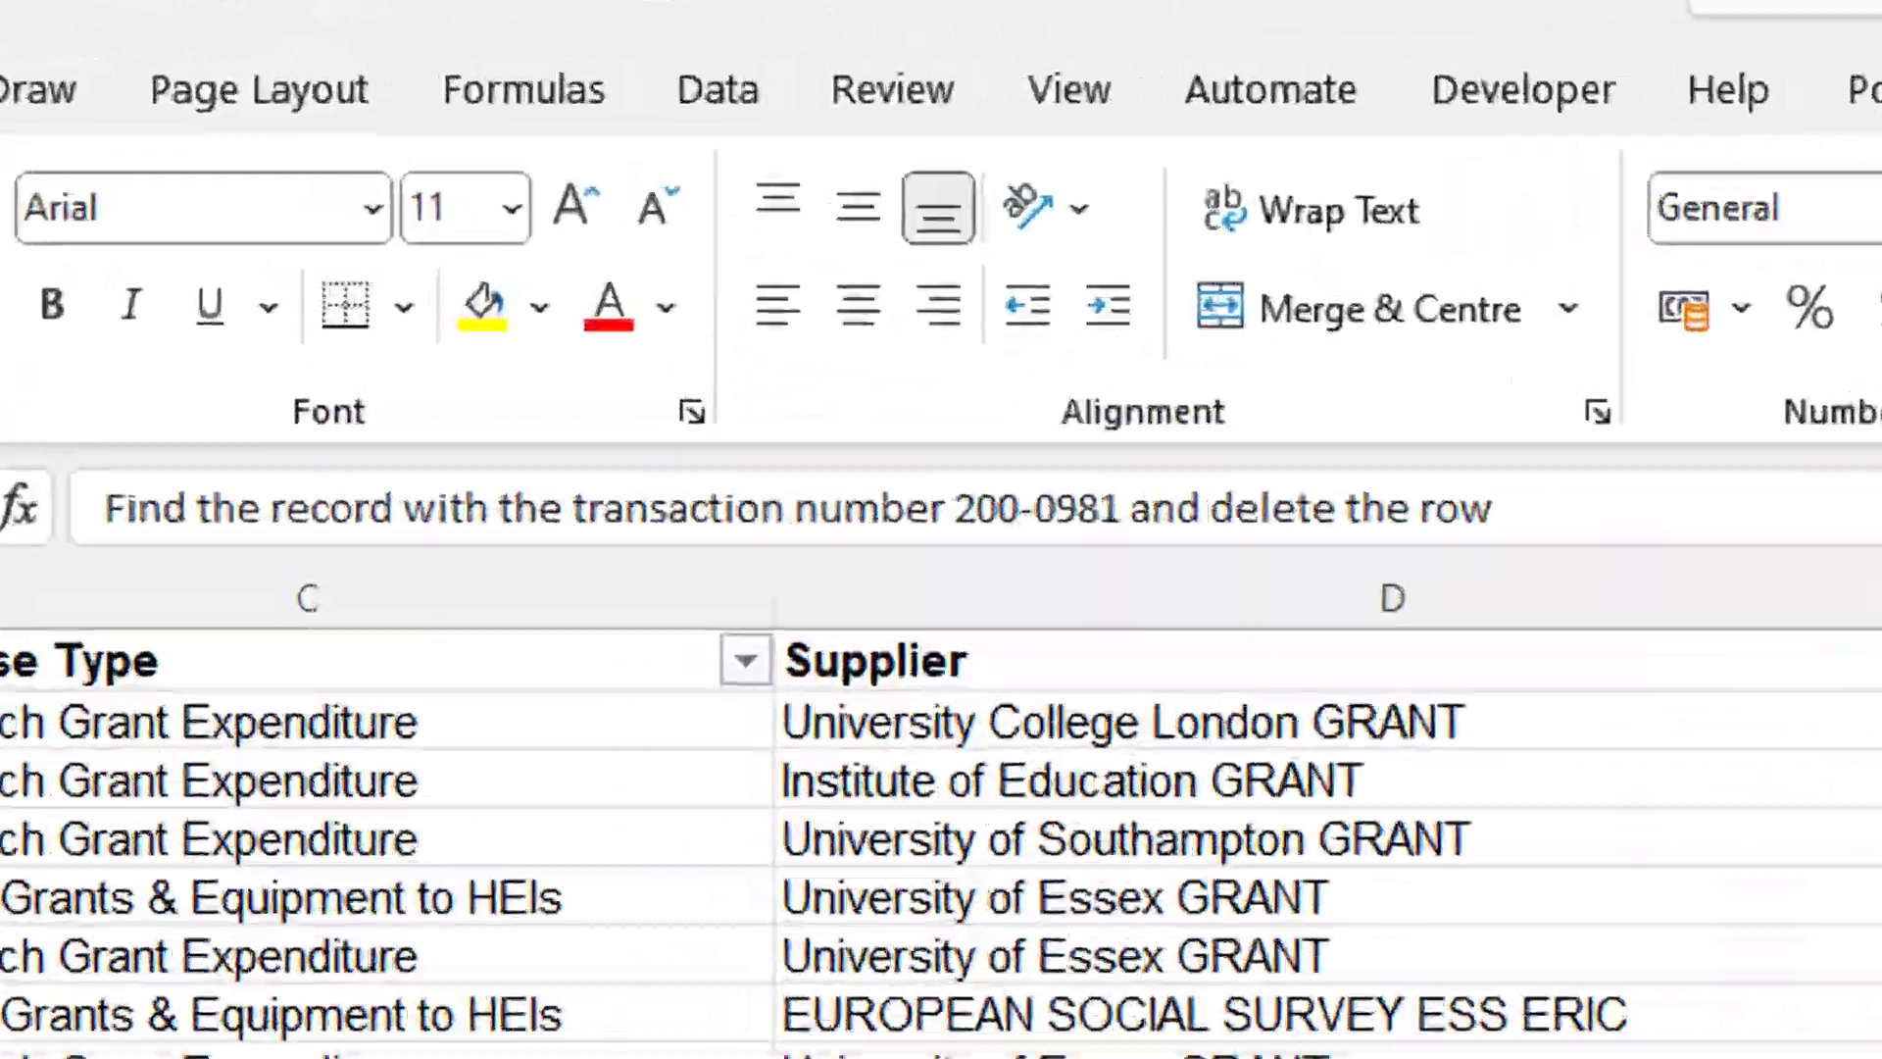
pyautogui.hscroll(2, 941, 882)
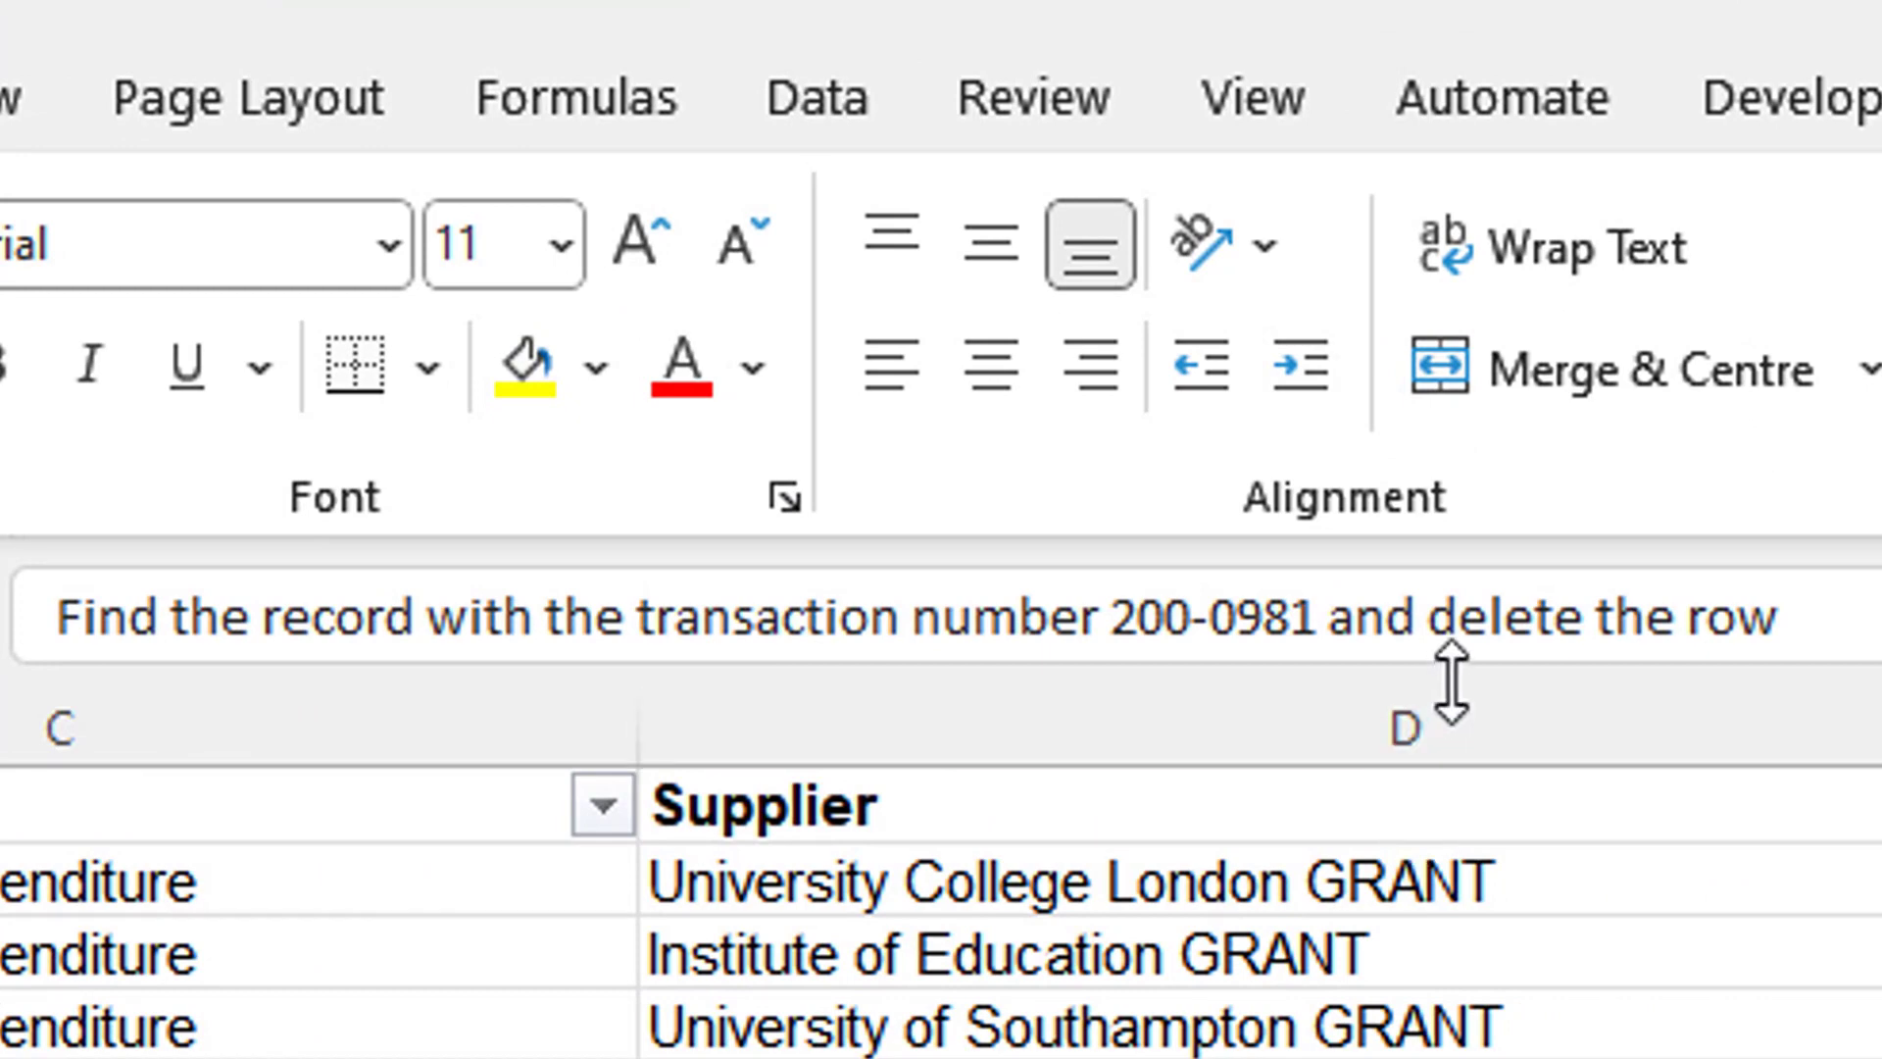
pyautogui.moveTo(1296, 616); pyautogui.dragTo(1118, 642)
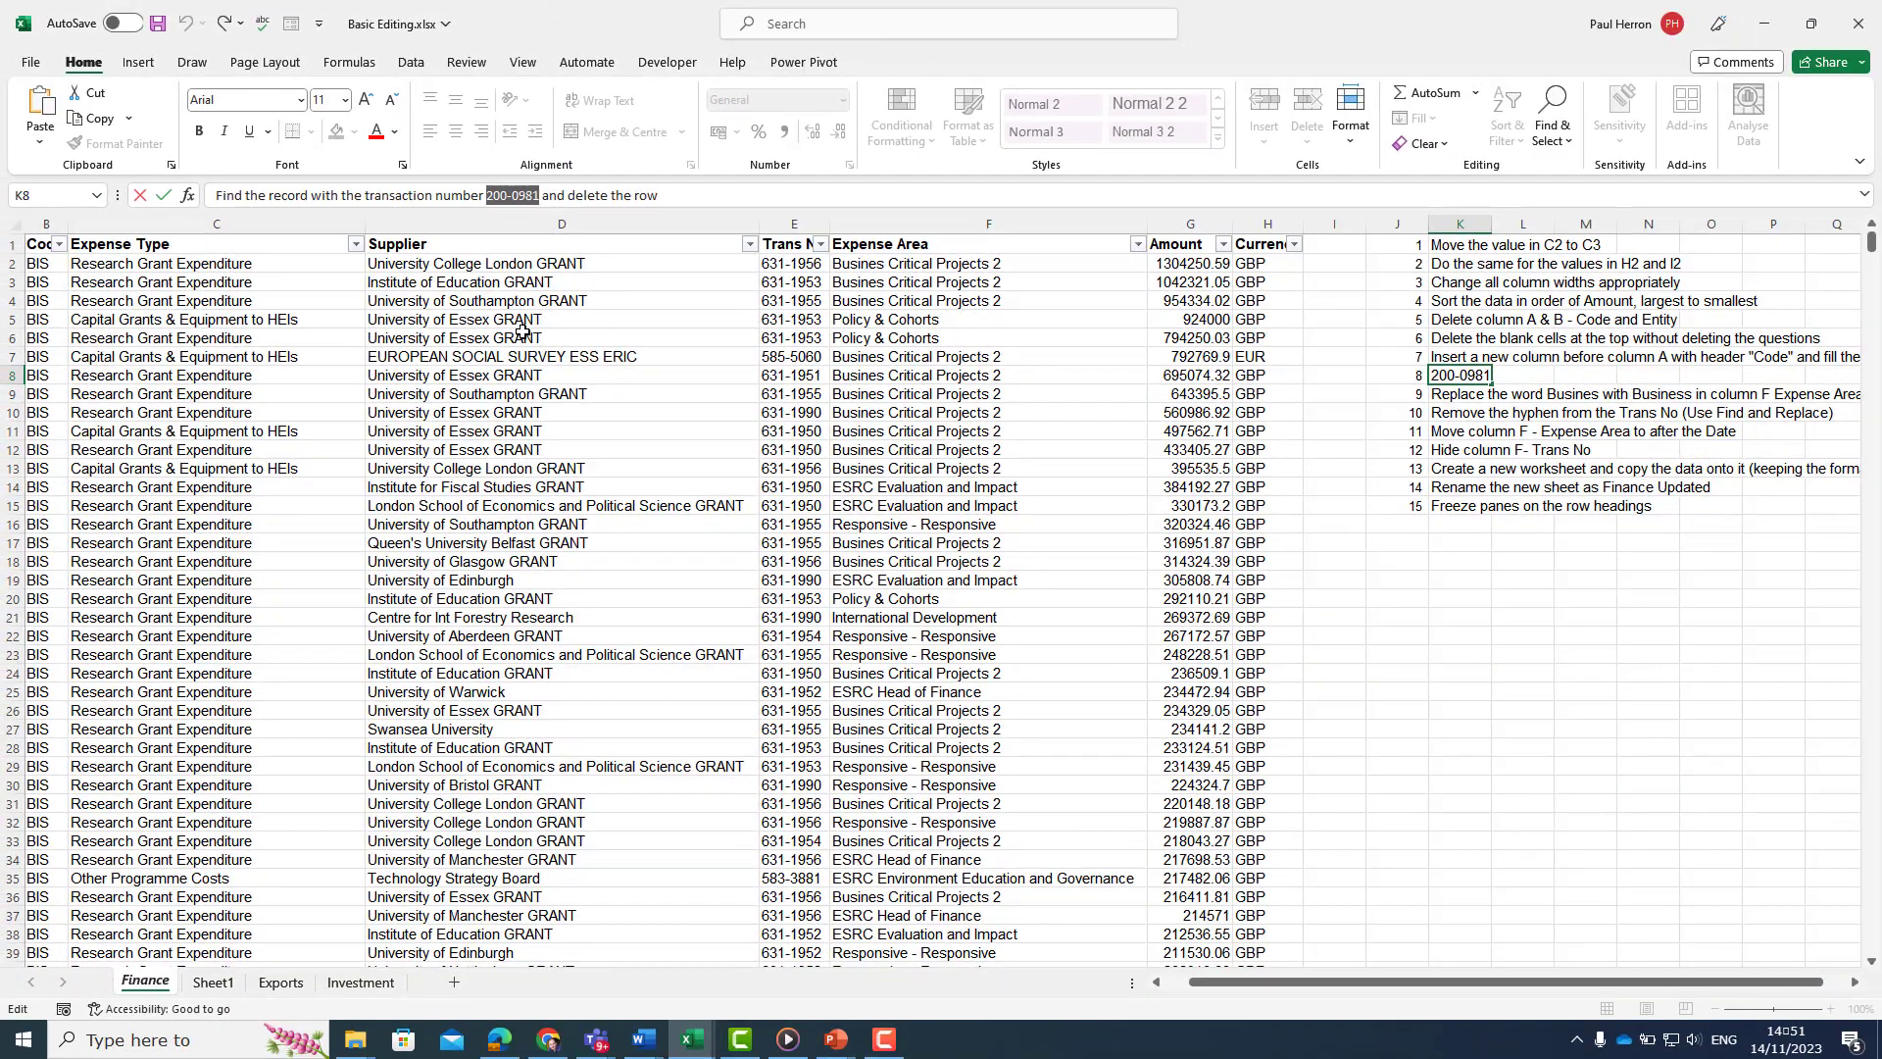
pyautogui.rightClick(513, 196)
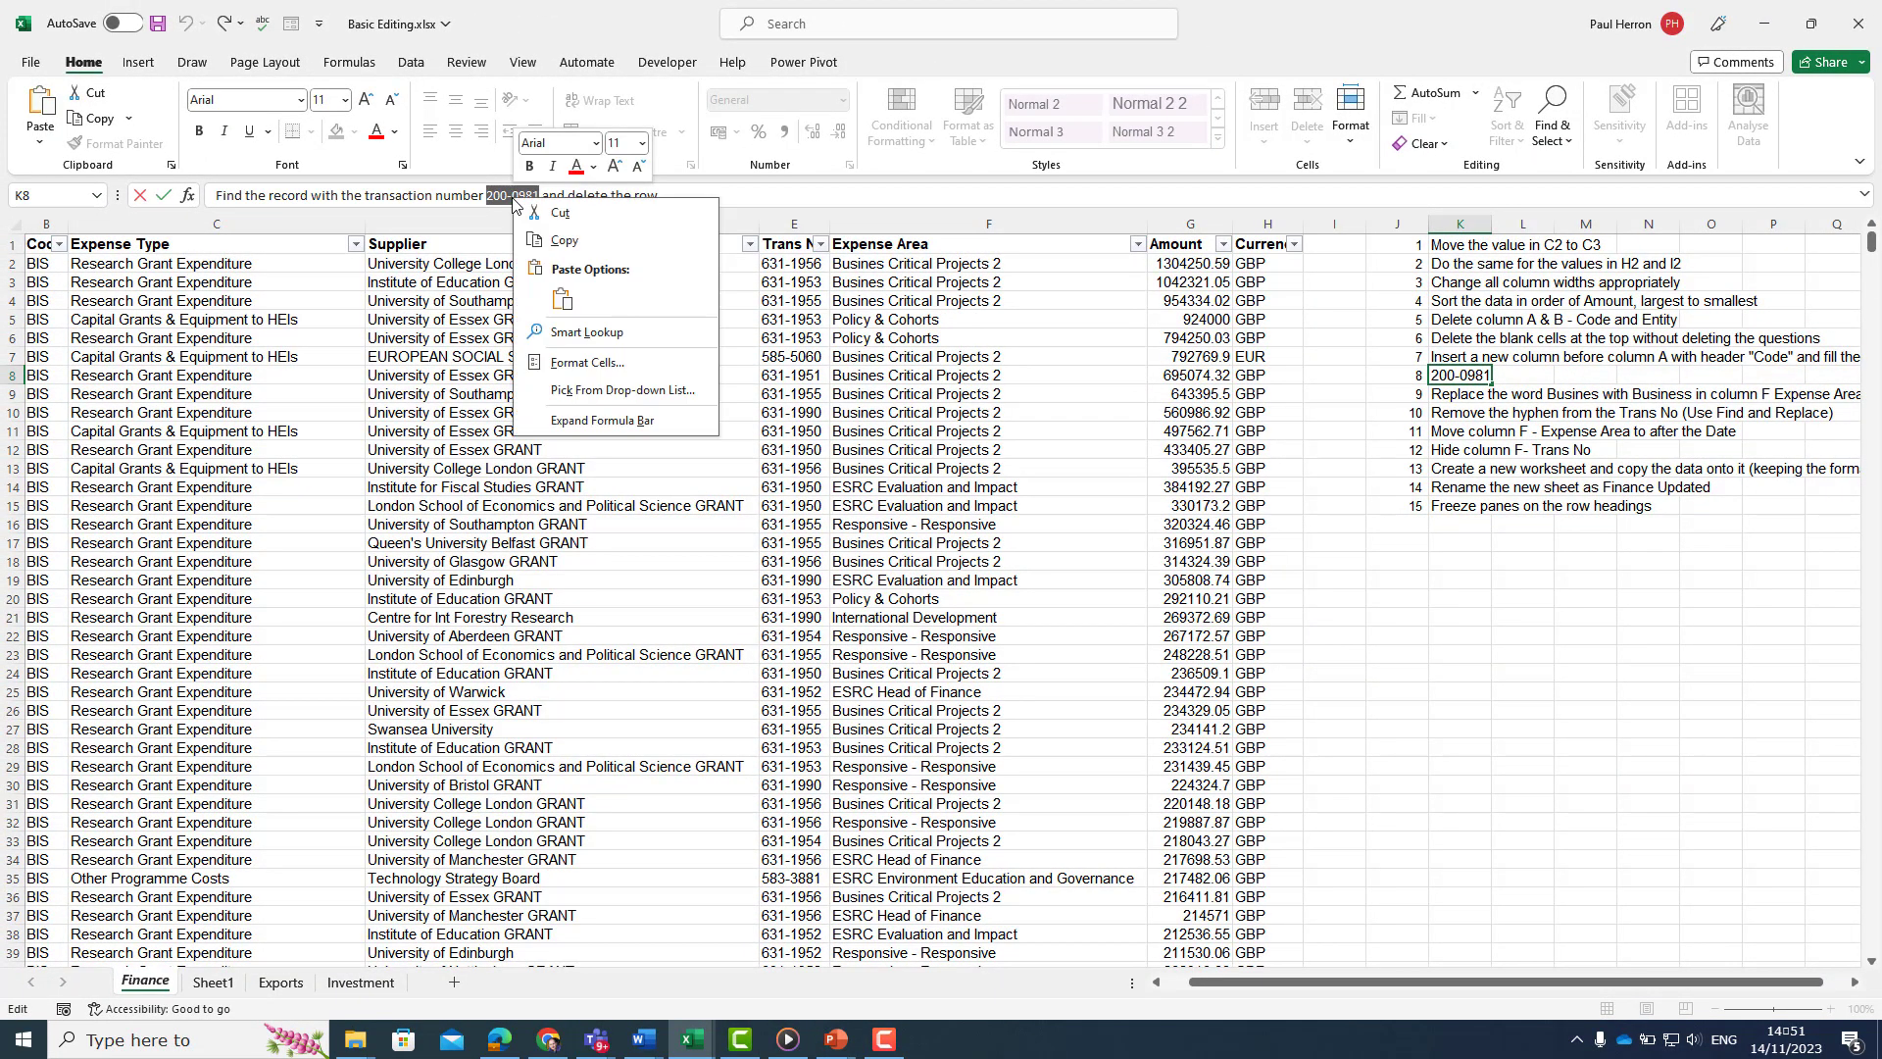
pyautogui.click(535, 242)
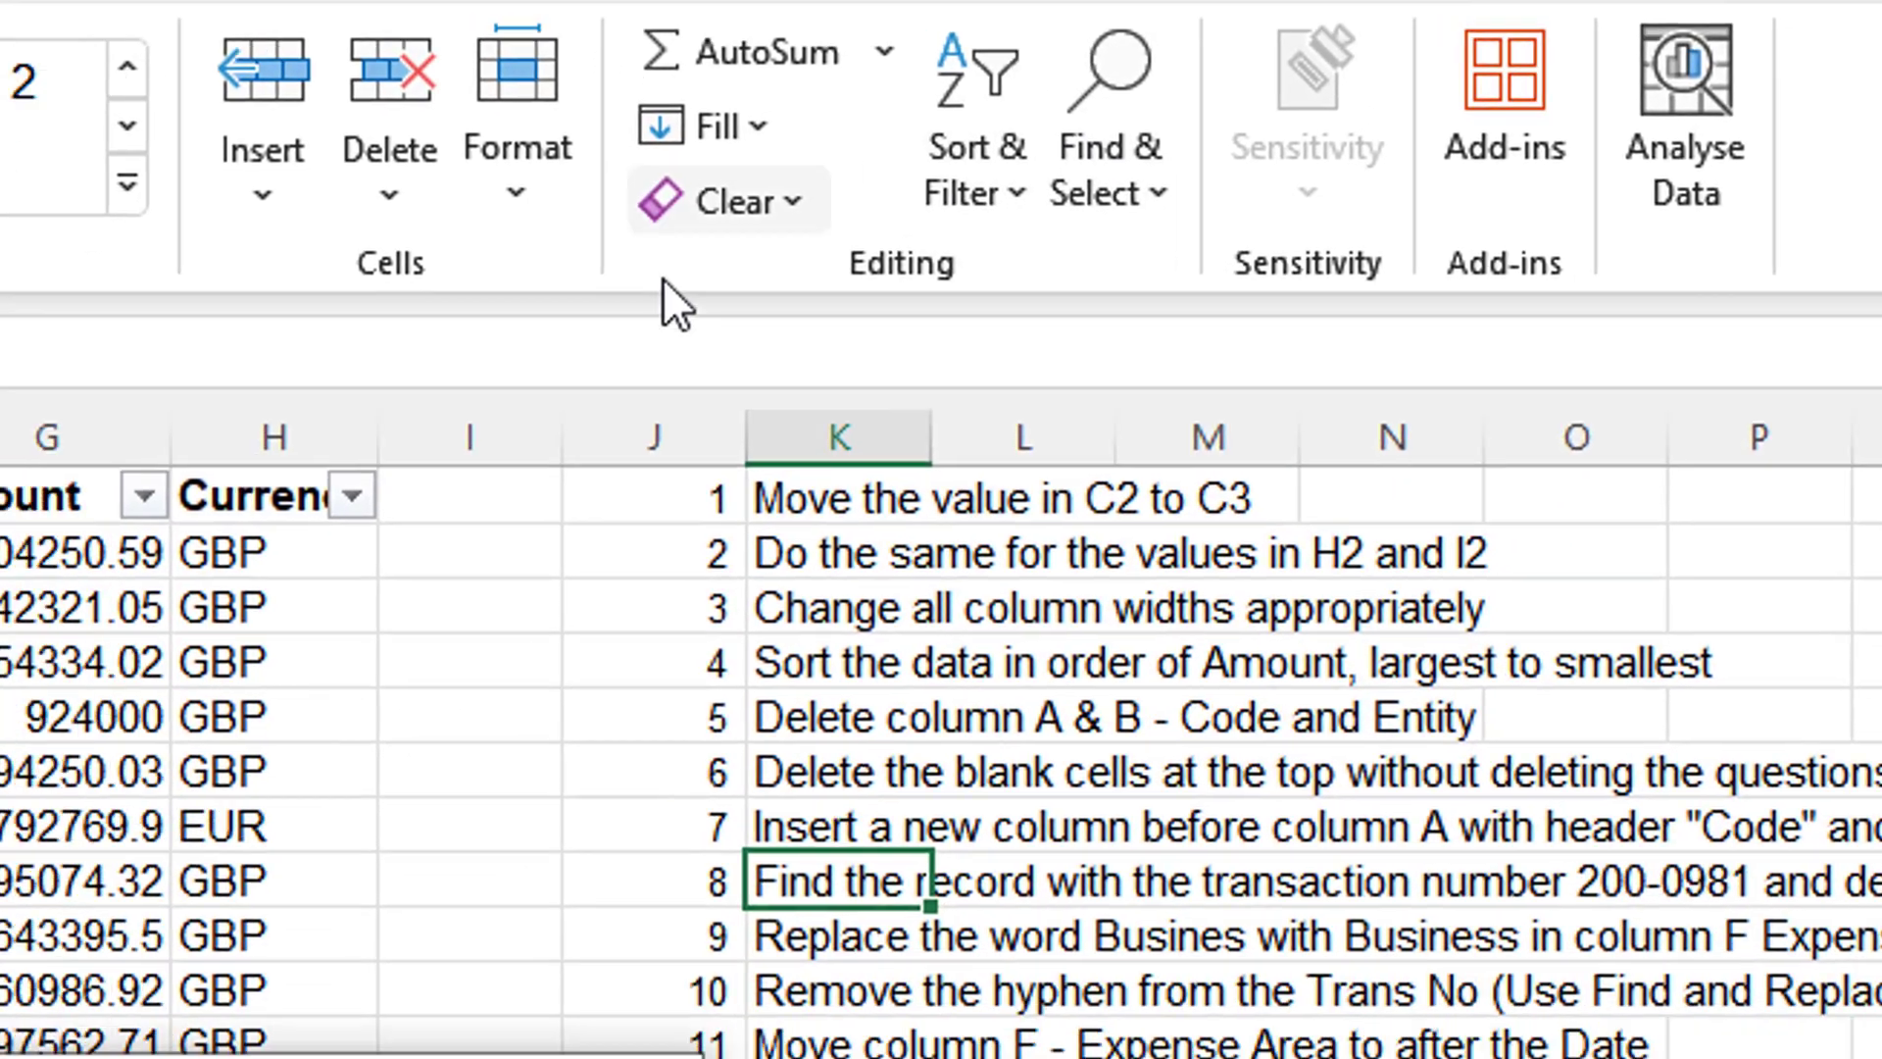
# Step: Search the Finance sheet for the copied transaction number 200-0981
pyautogui.hotkey('ctrl', 'f')
pyautogui.moveTo(620, 510); pyautogui.dragTo(764, 2)
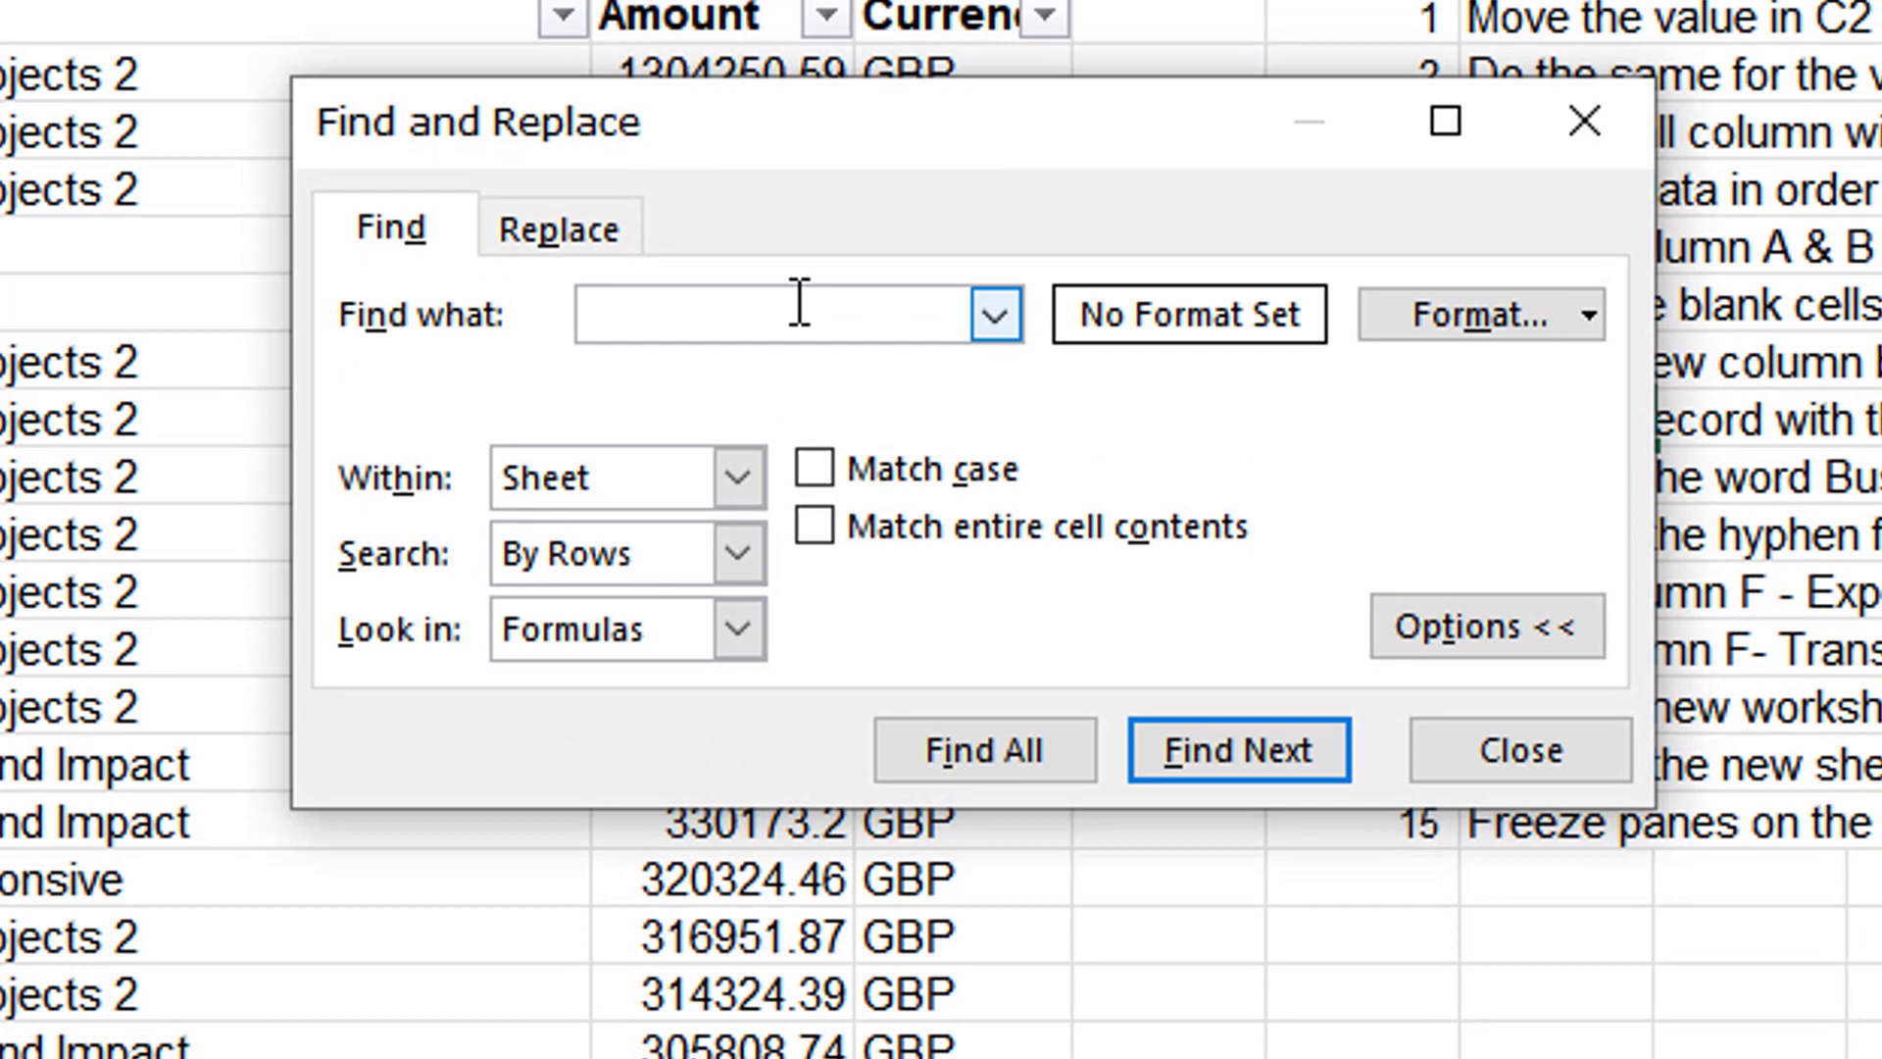
pyautogui.hotkey('ctrl', 'v')
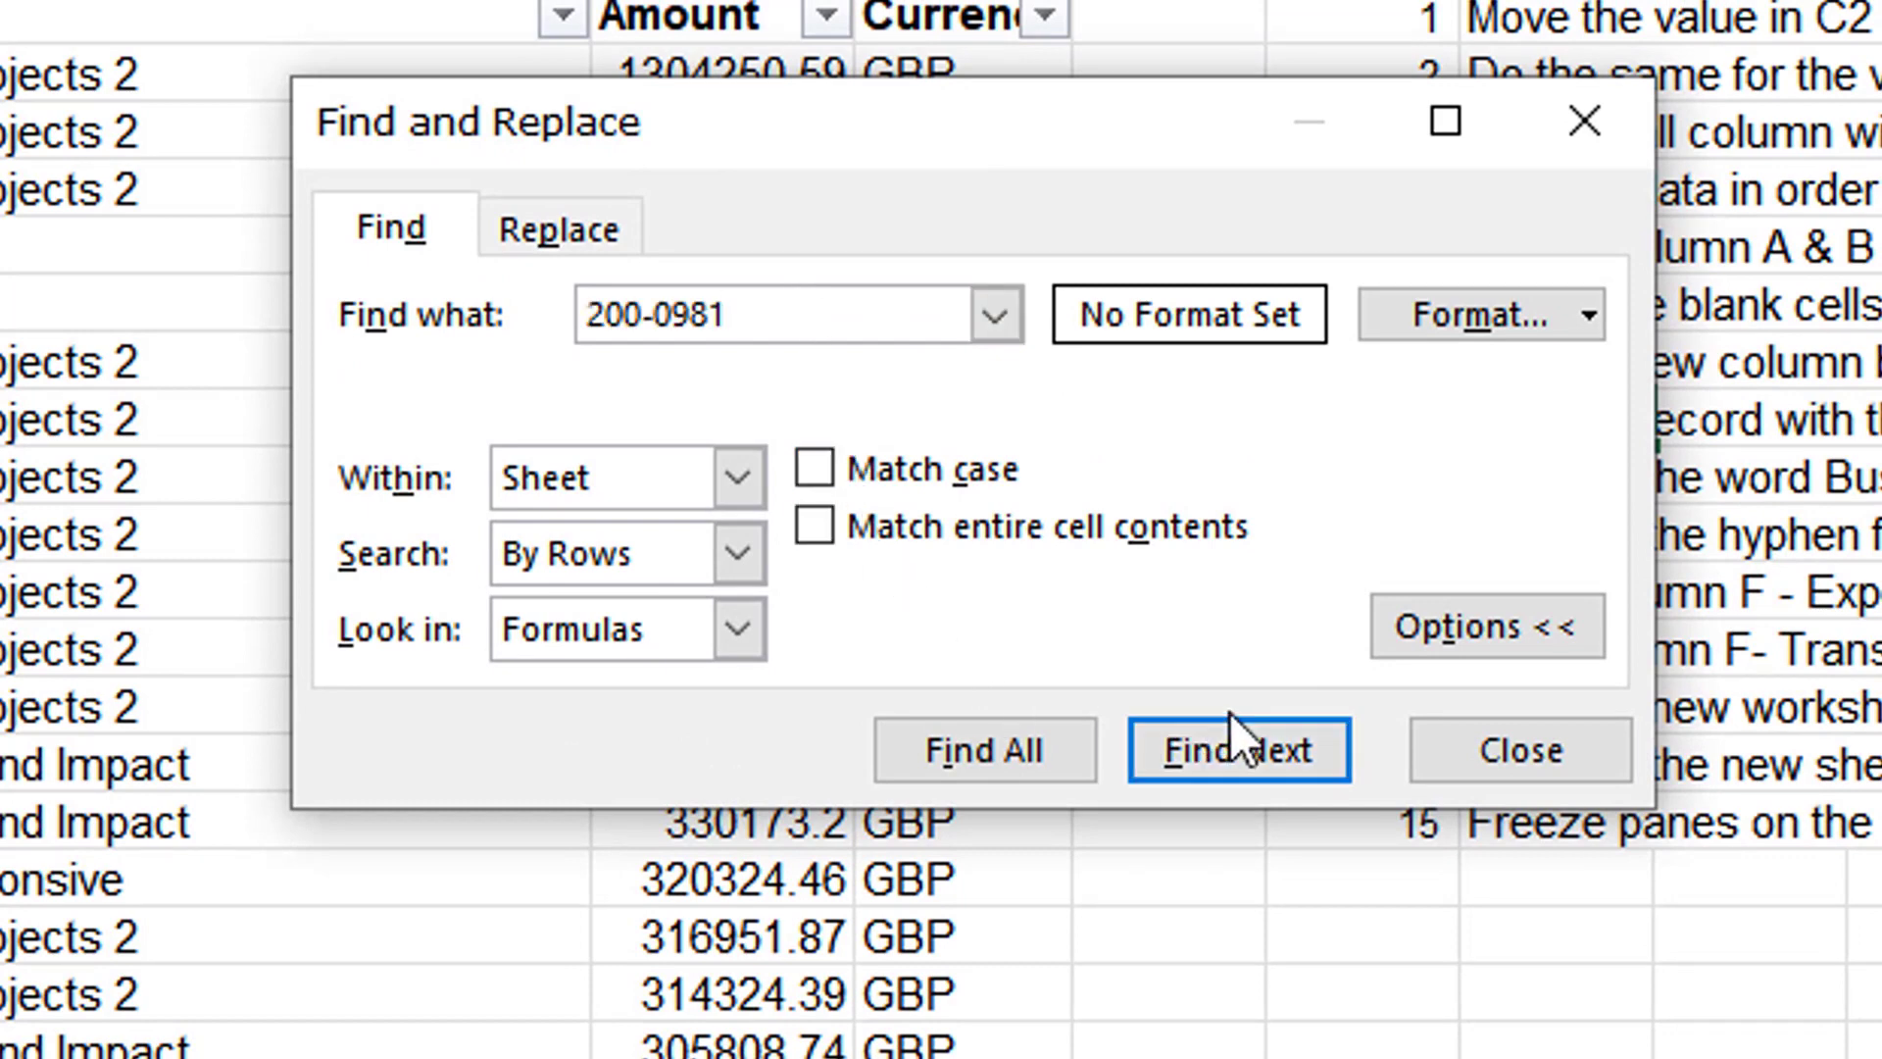
pyautogui.click(1221, 749)
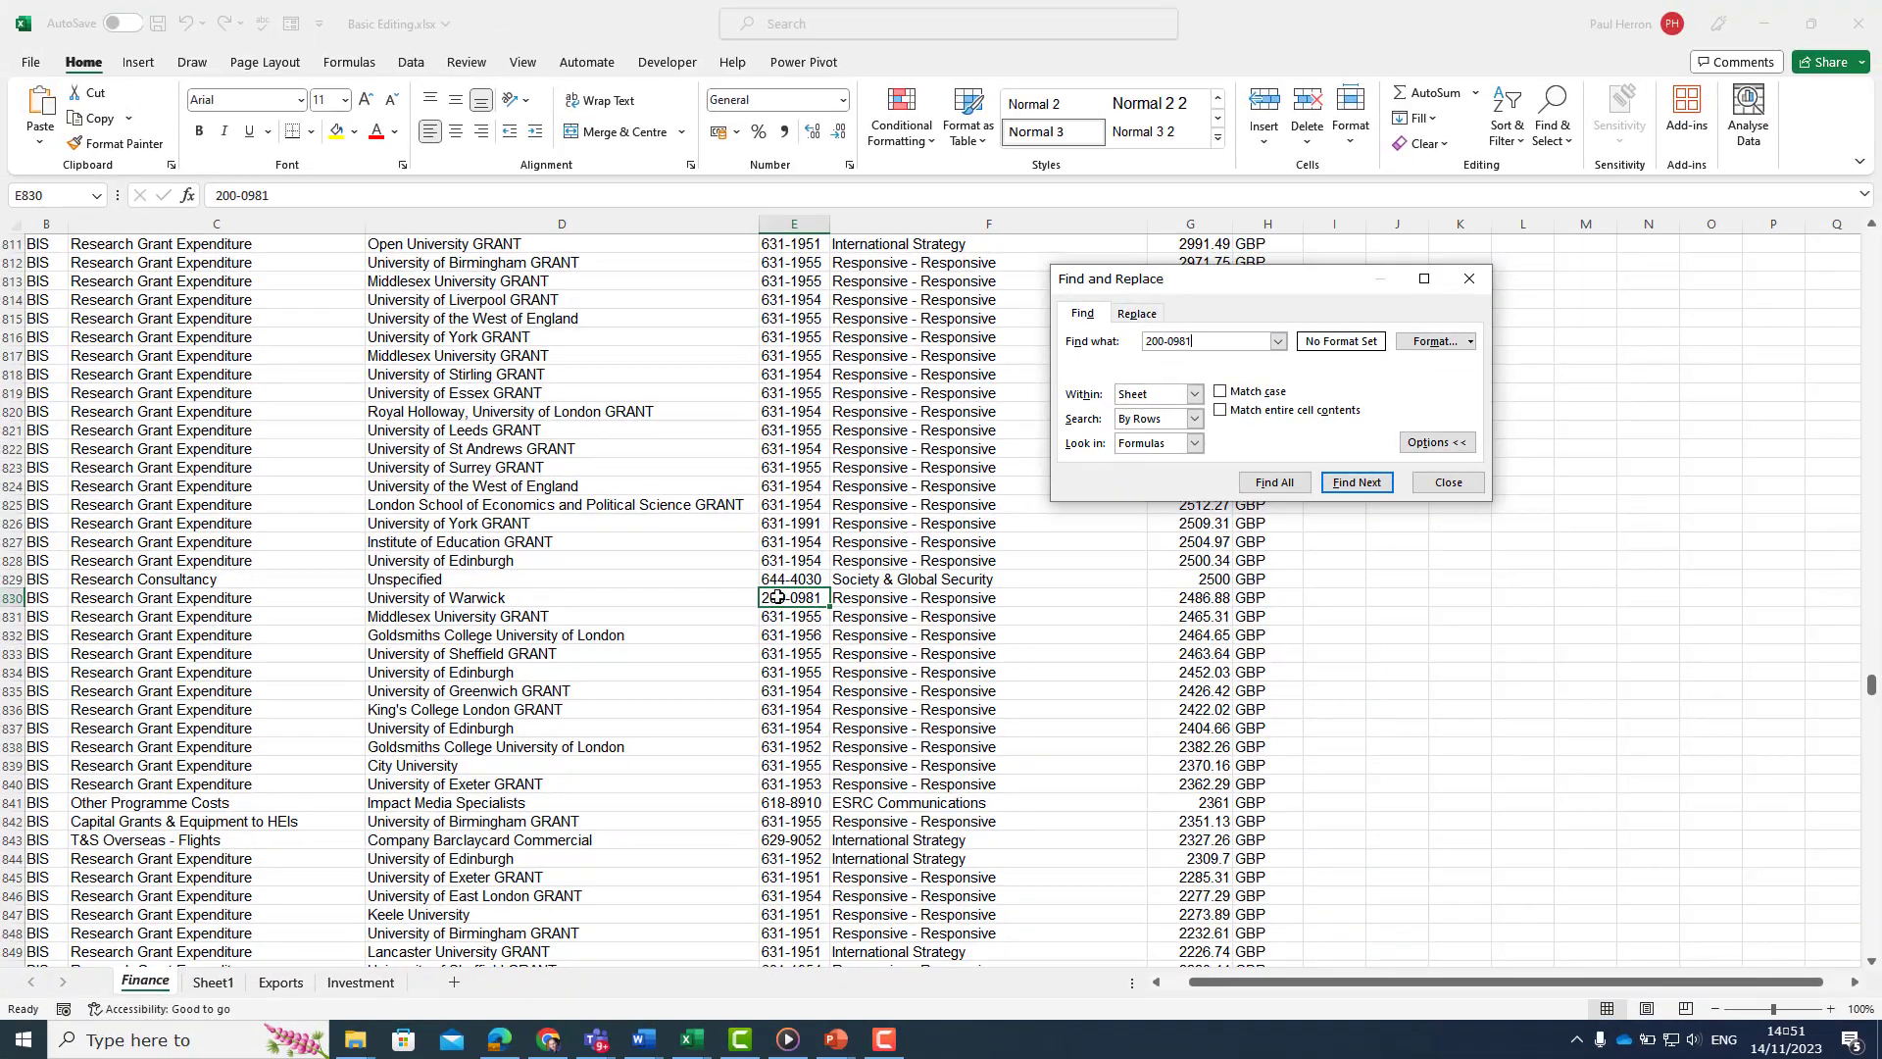
# Step: Select the whole of row 830, the record with transaction number 200-0981, and open its row commands
pyautogui.click(11, 597)
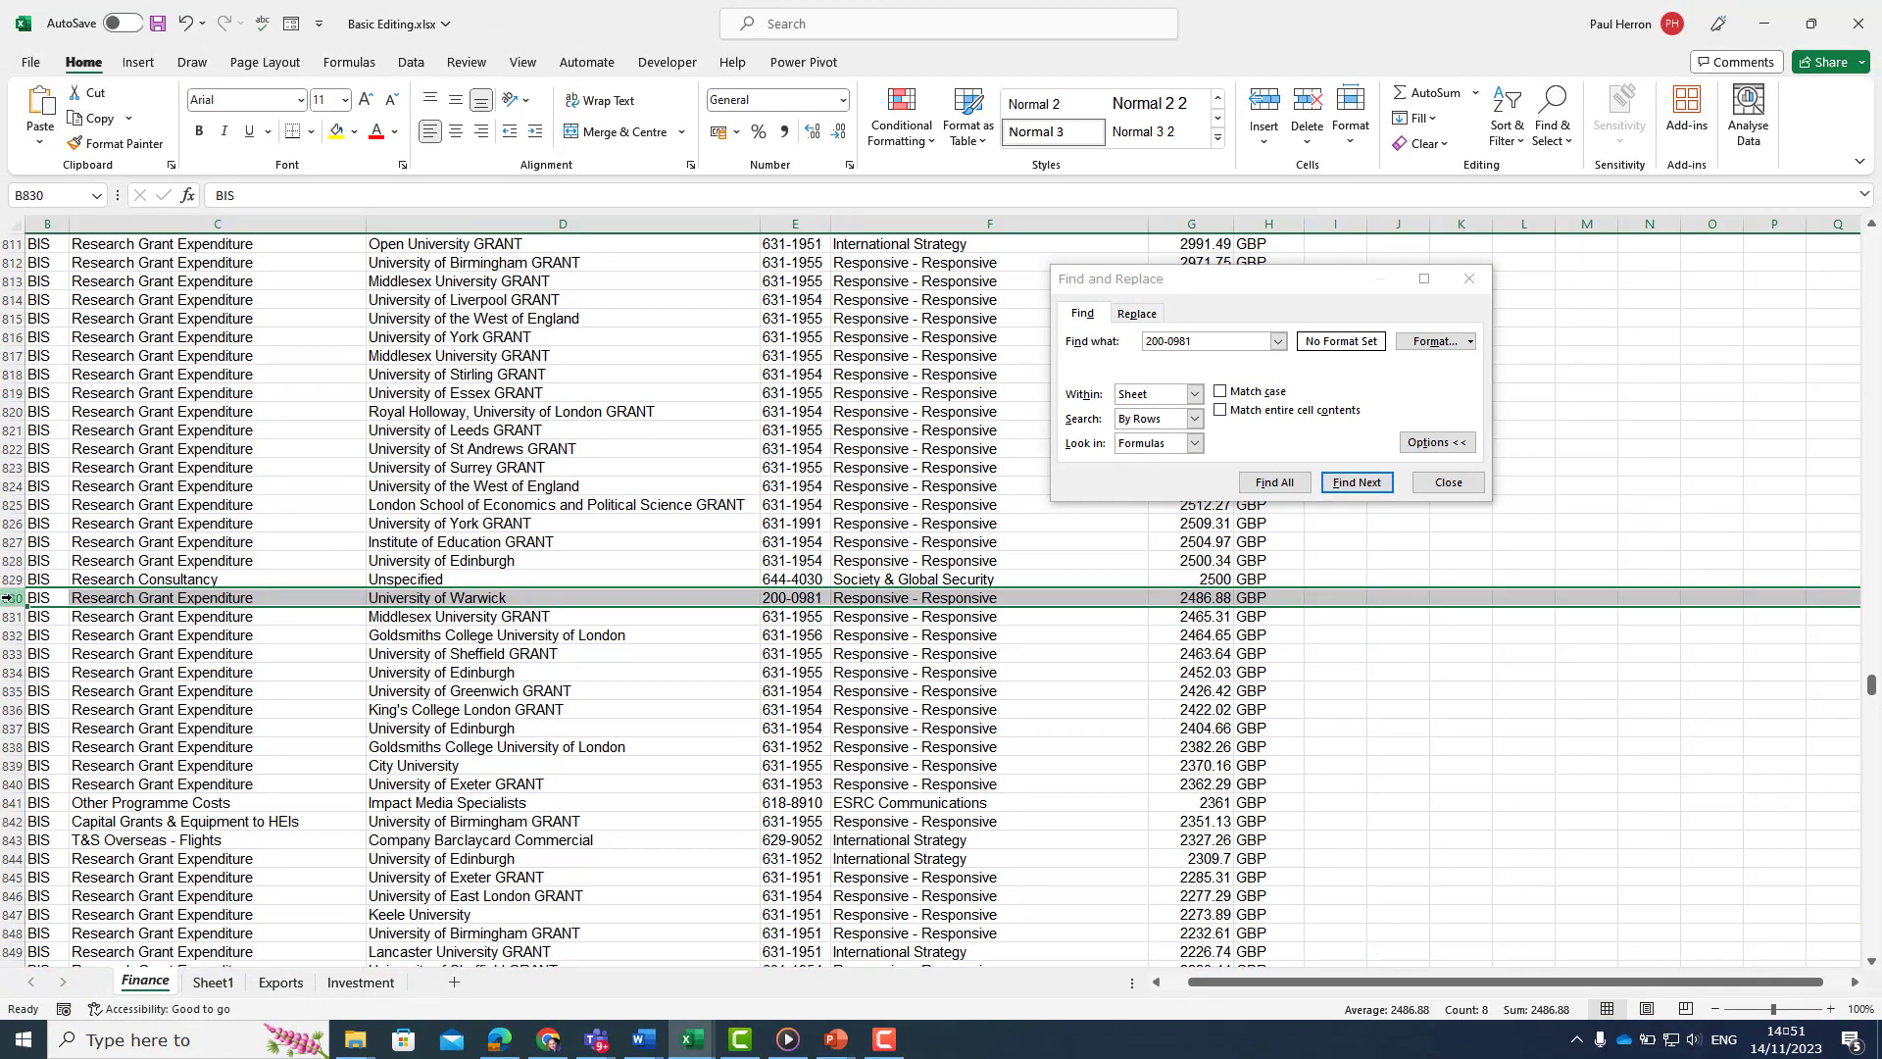
pyautogui.rightClick(9, 598)
pyautogui.click(6, 600)
pyautogui.rightClick(10, 598)
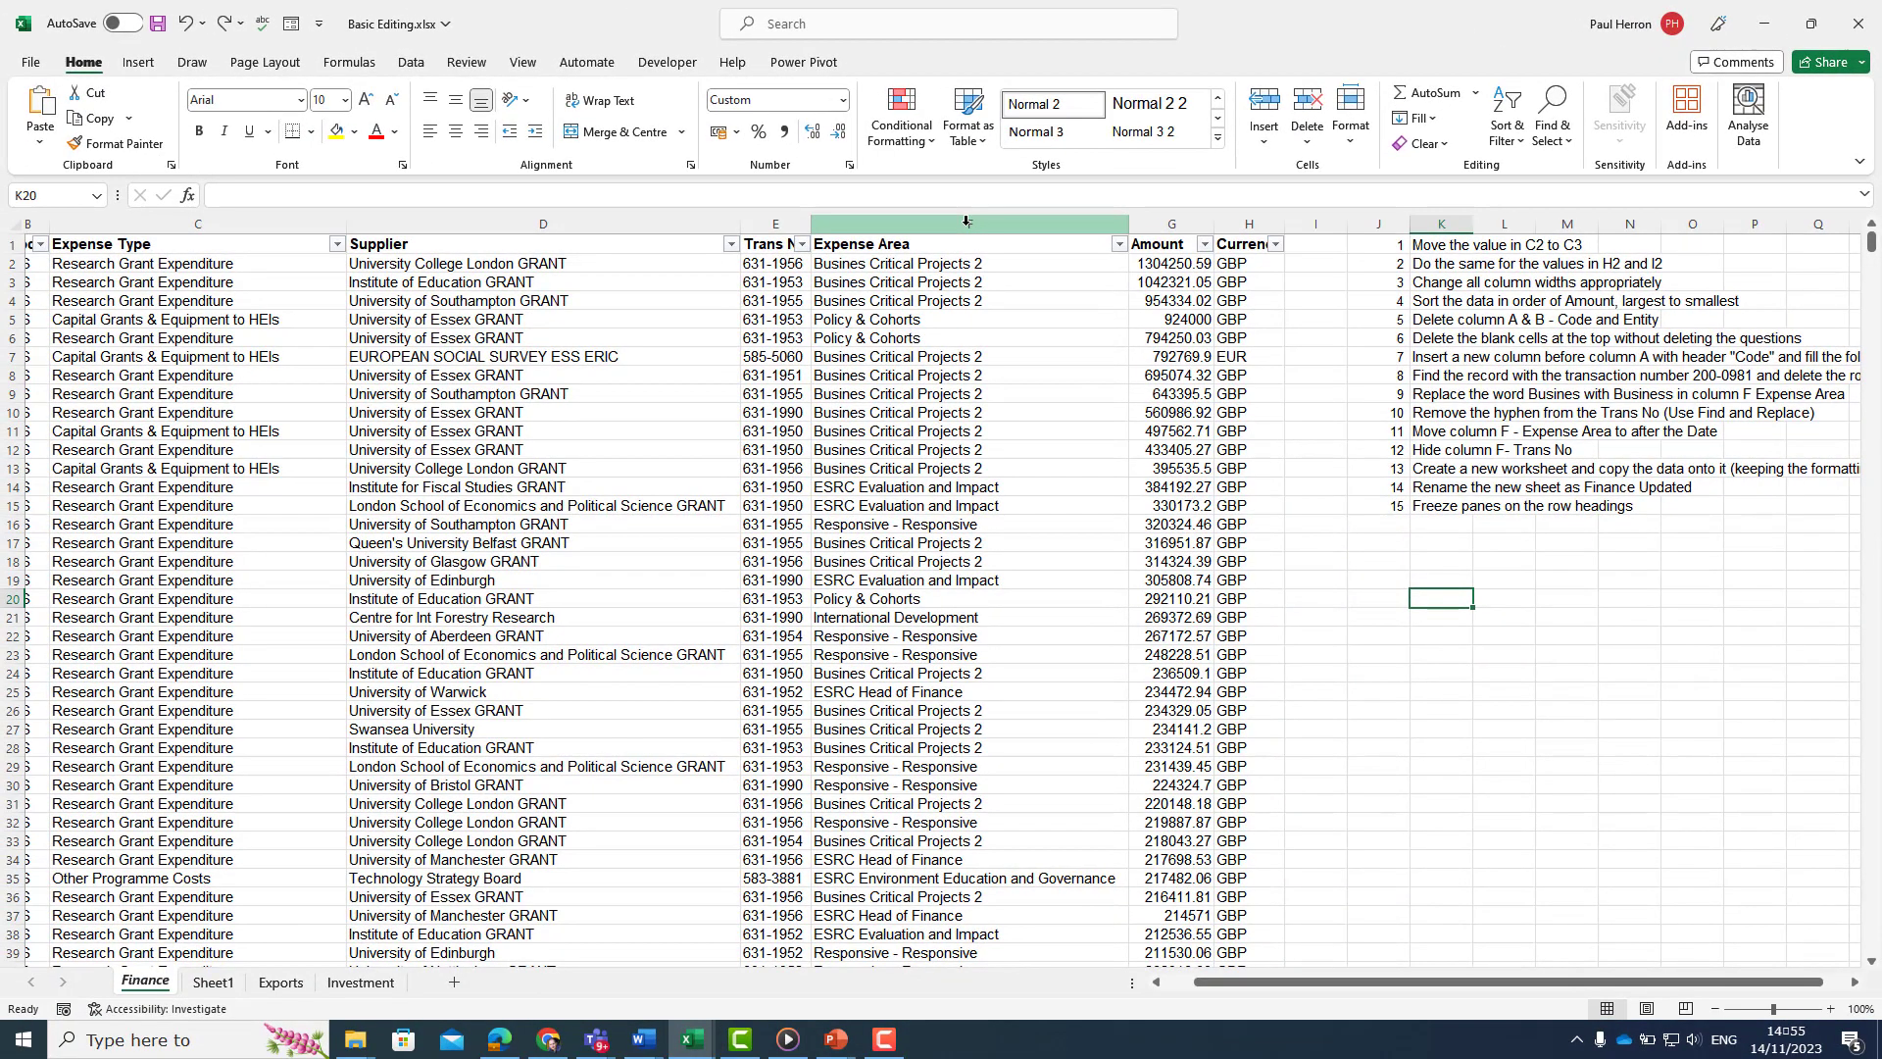
# Step: Start a find and replace on the Expense Area column, F, and clear the previous search and replacement terms
pyautogui.click(965, 221)
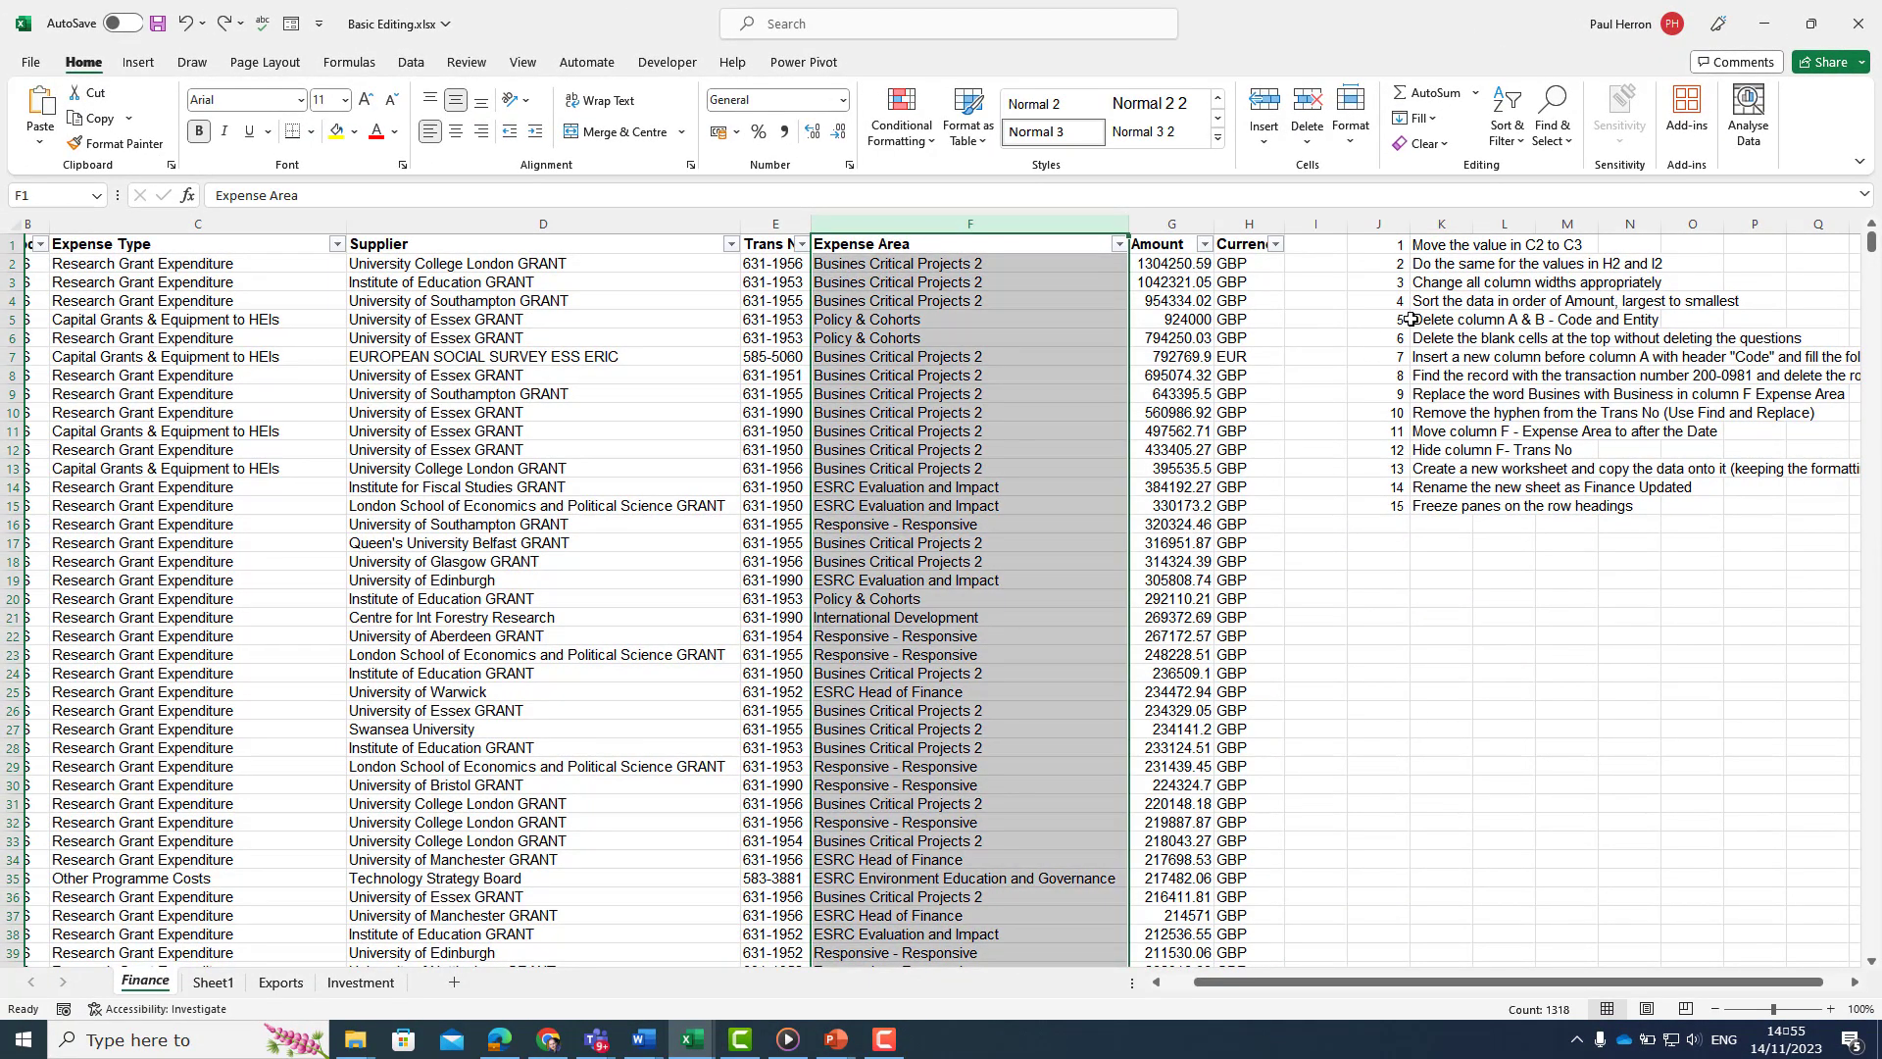
pyautogui.click(1561, 132)
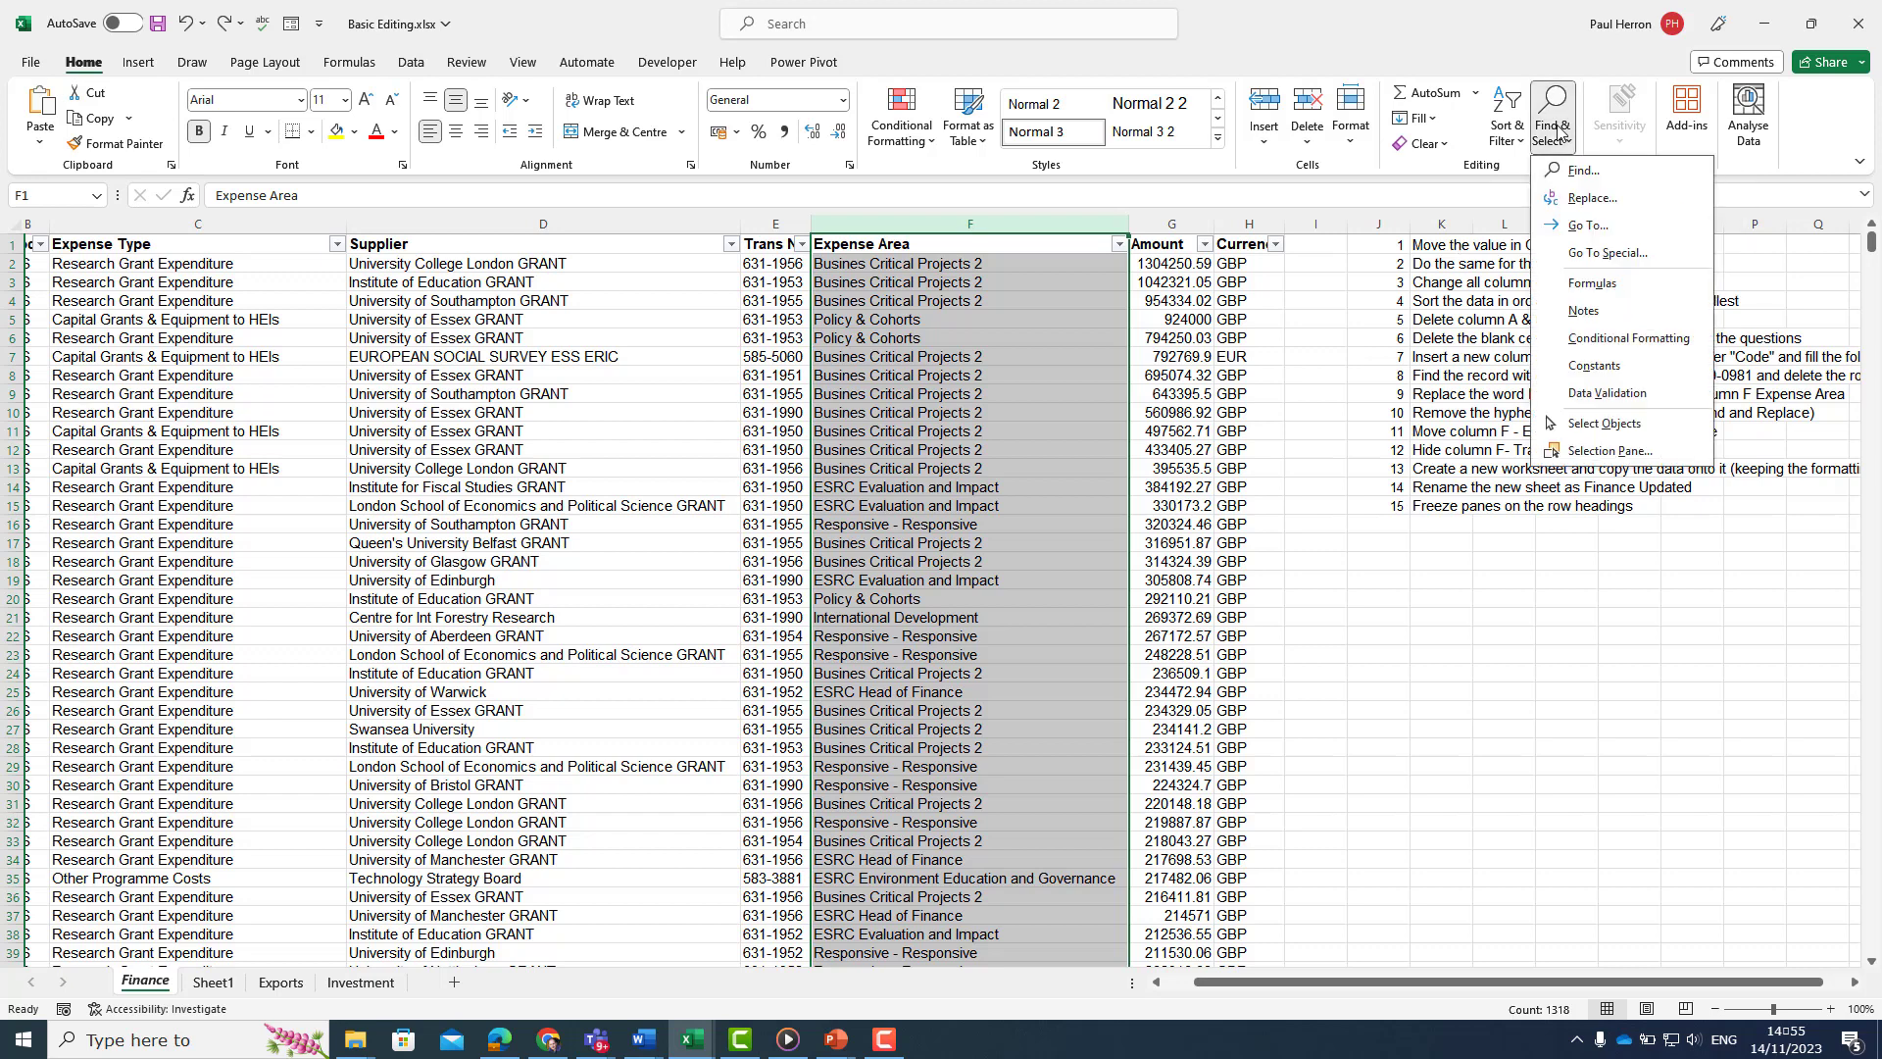
pyautogui.click(1561, 199)
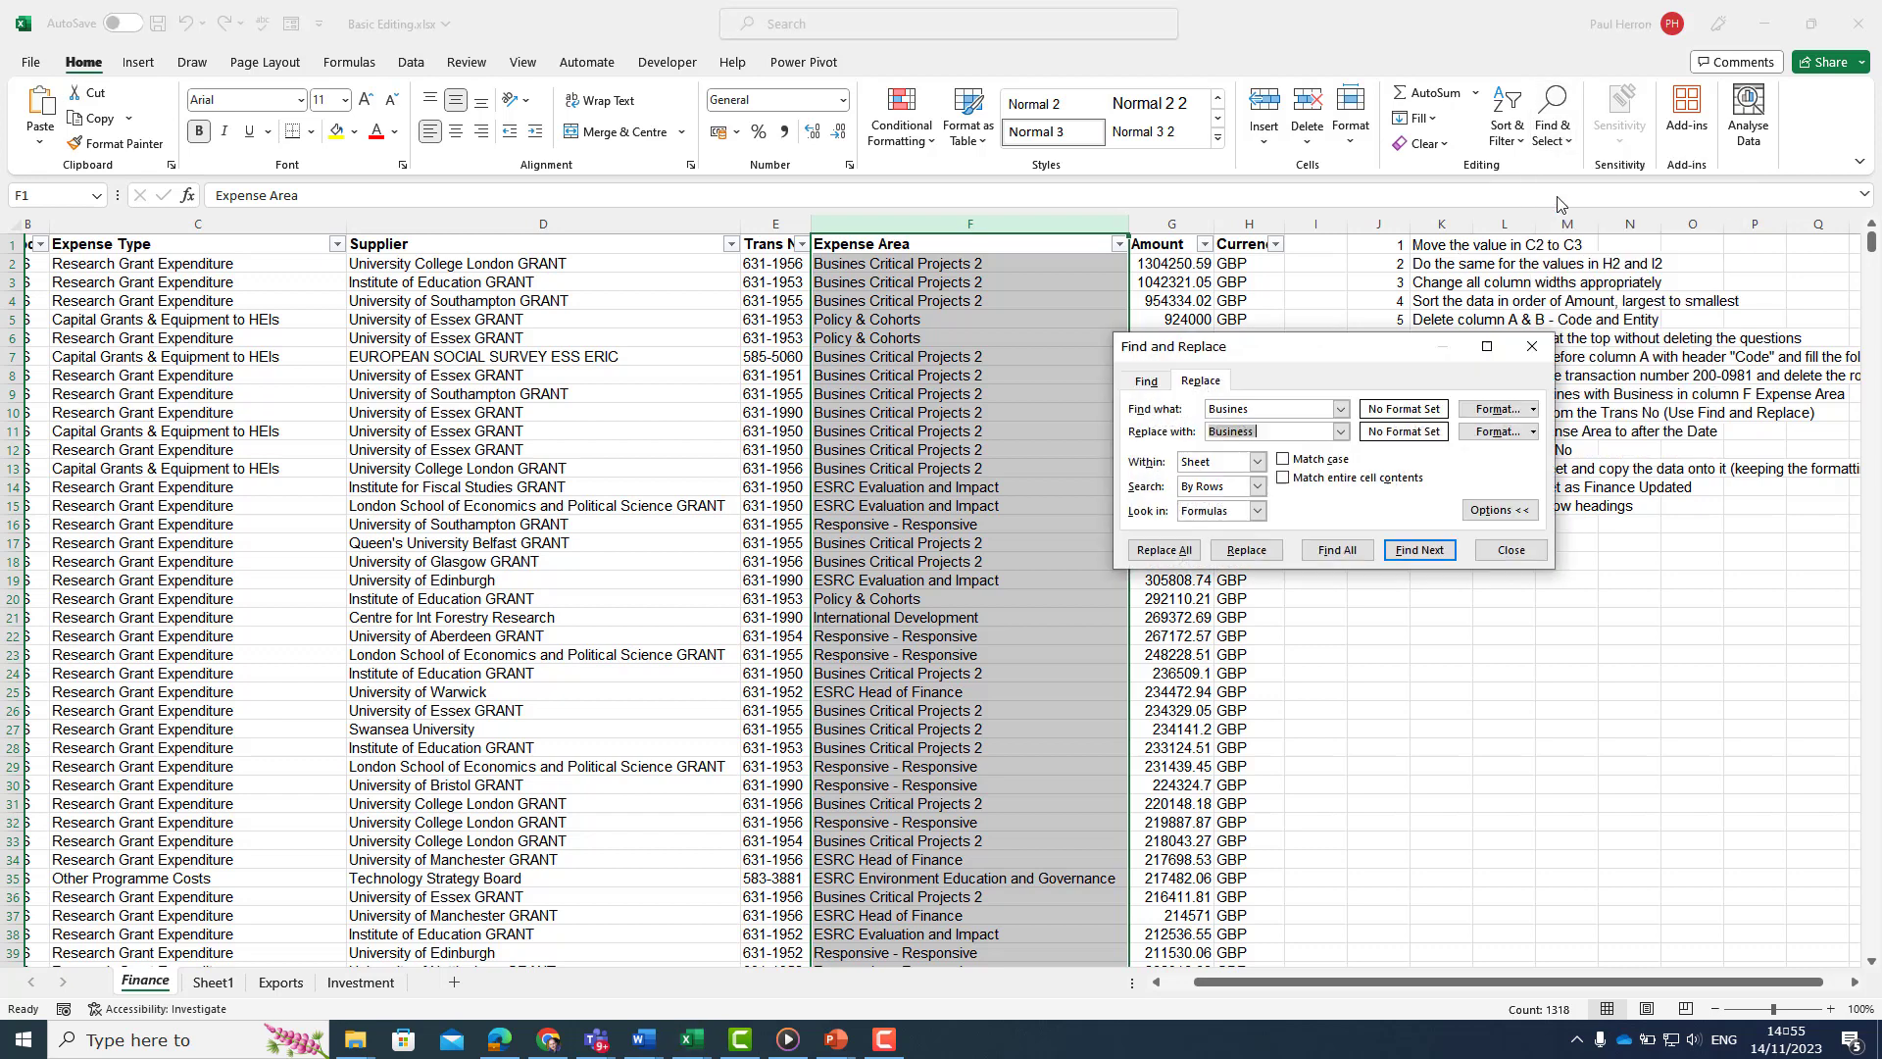
pyautogui.press('BackSpace')
pyautogui.click(1304, 409)
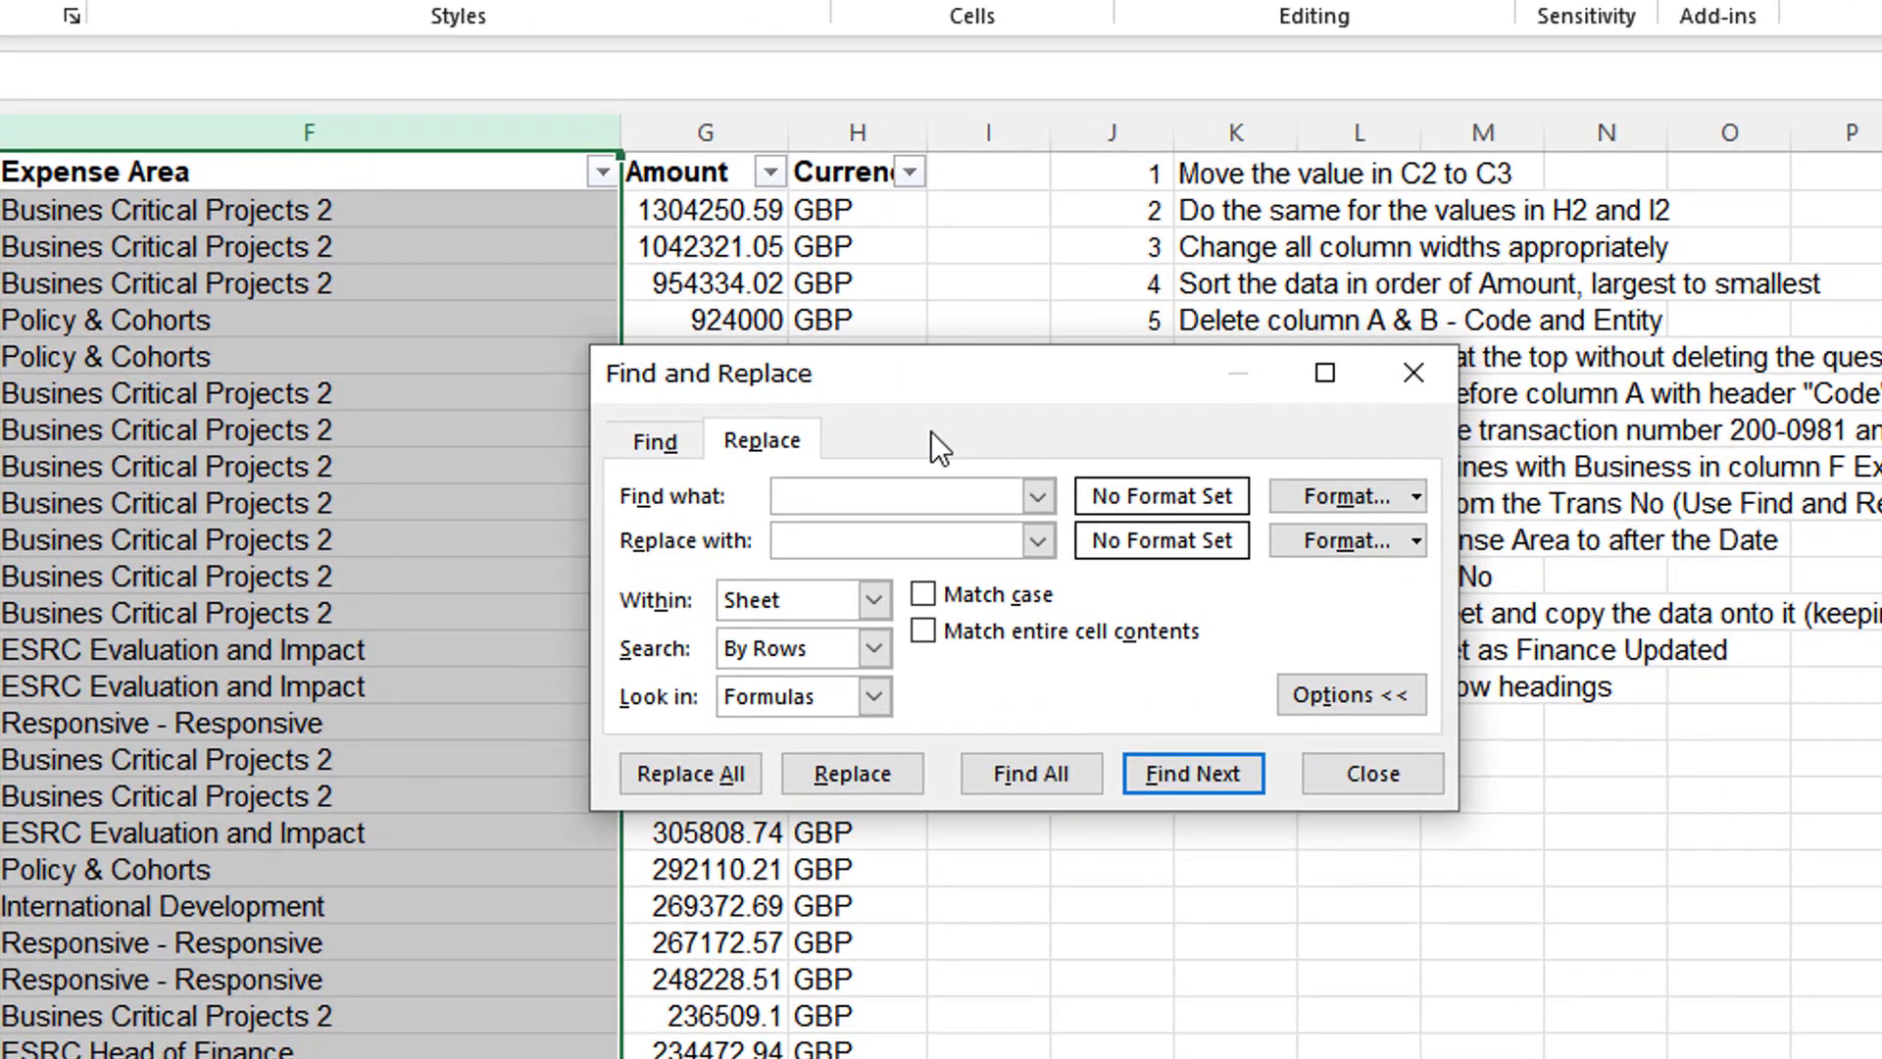
# Step: Replace every occurrence of Busines with Business in the selected Expense Area column
pyautogui.write('Busines')
pyautogui.click(871, 537)
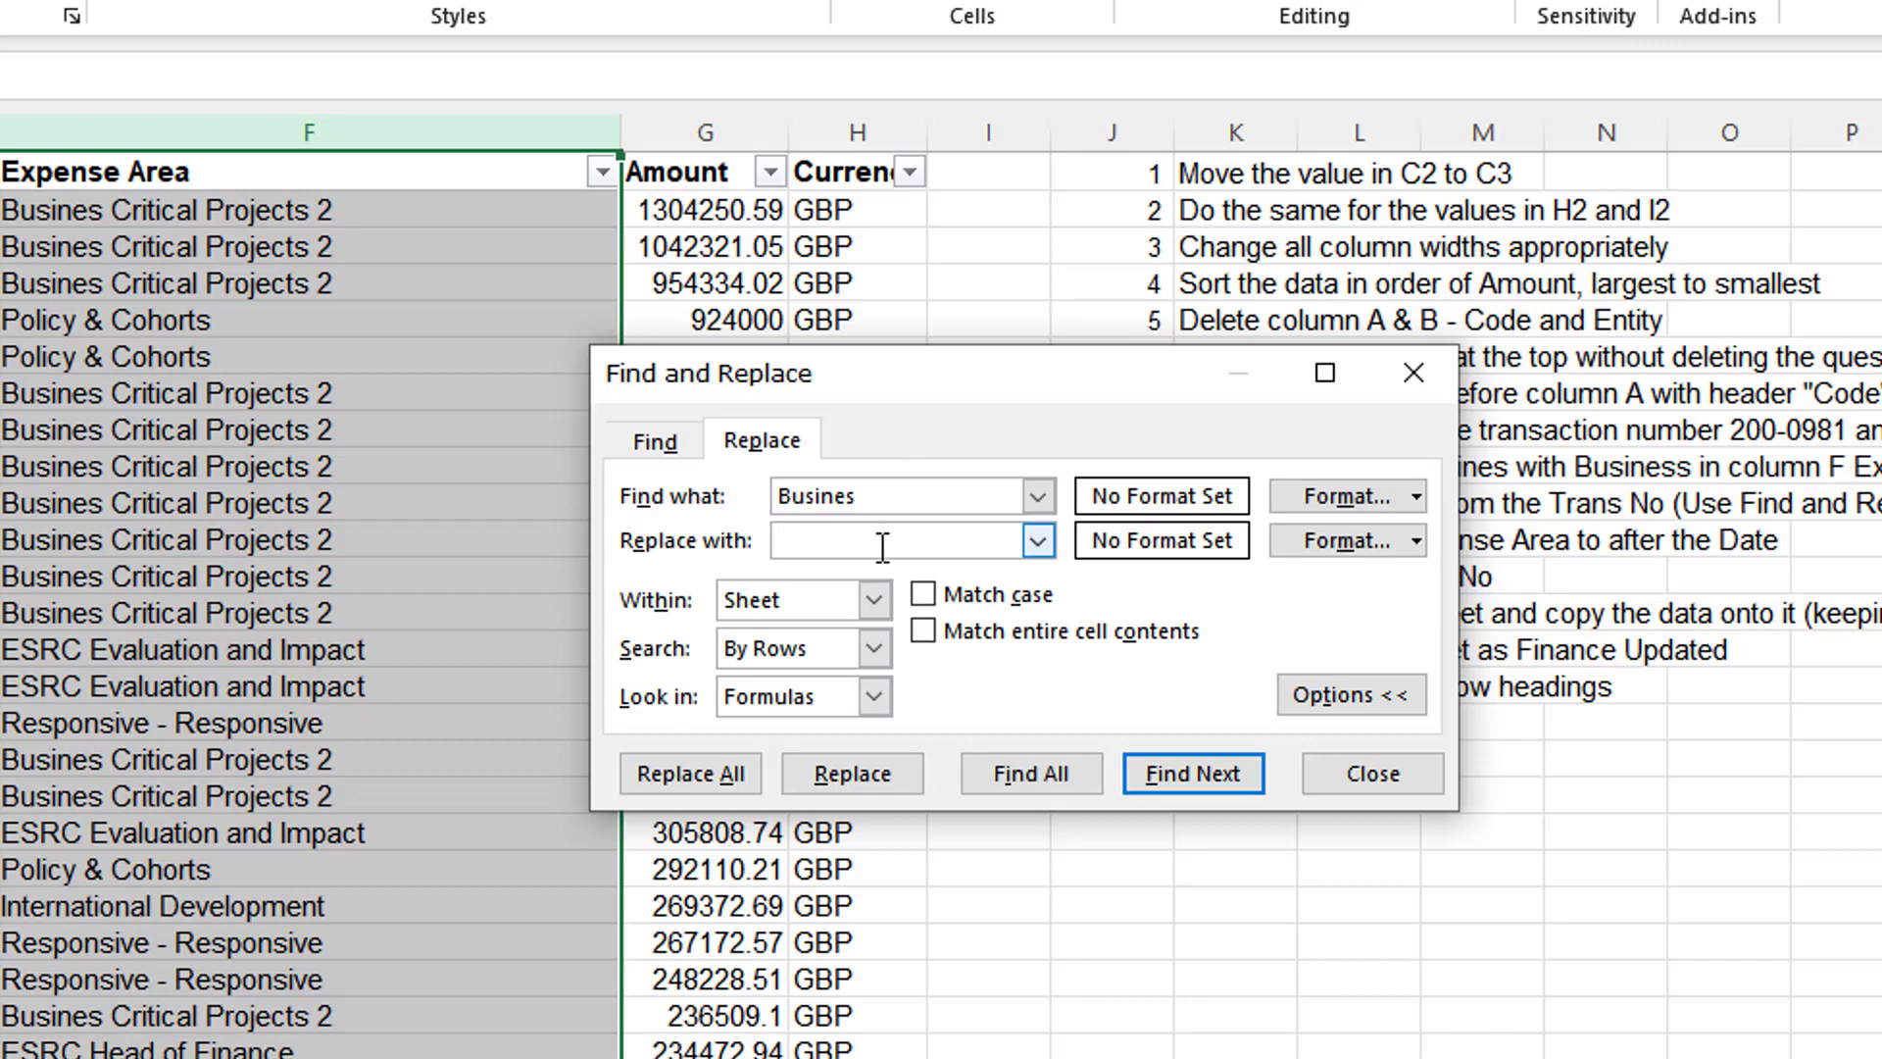
pyautogui.write('Business')
pyautogui.click(868, 496)
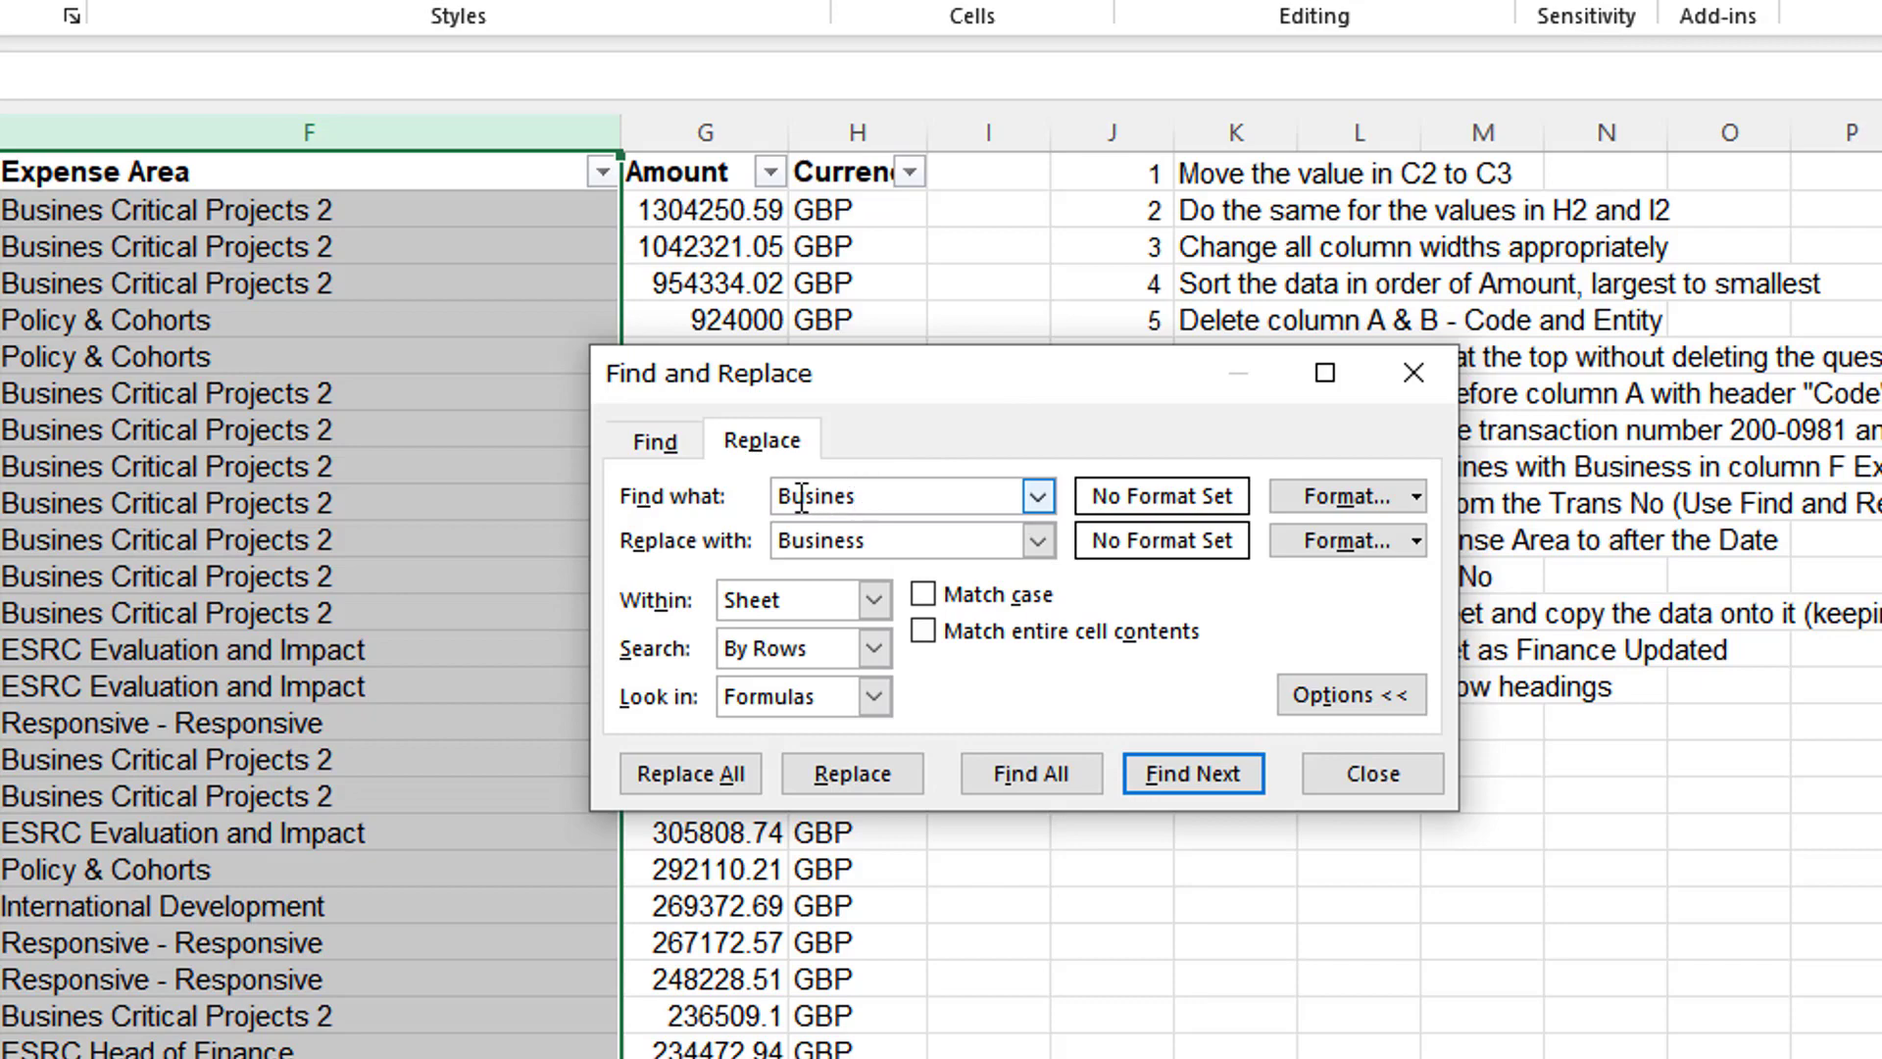
pyautogui.click(787, 542)
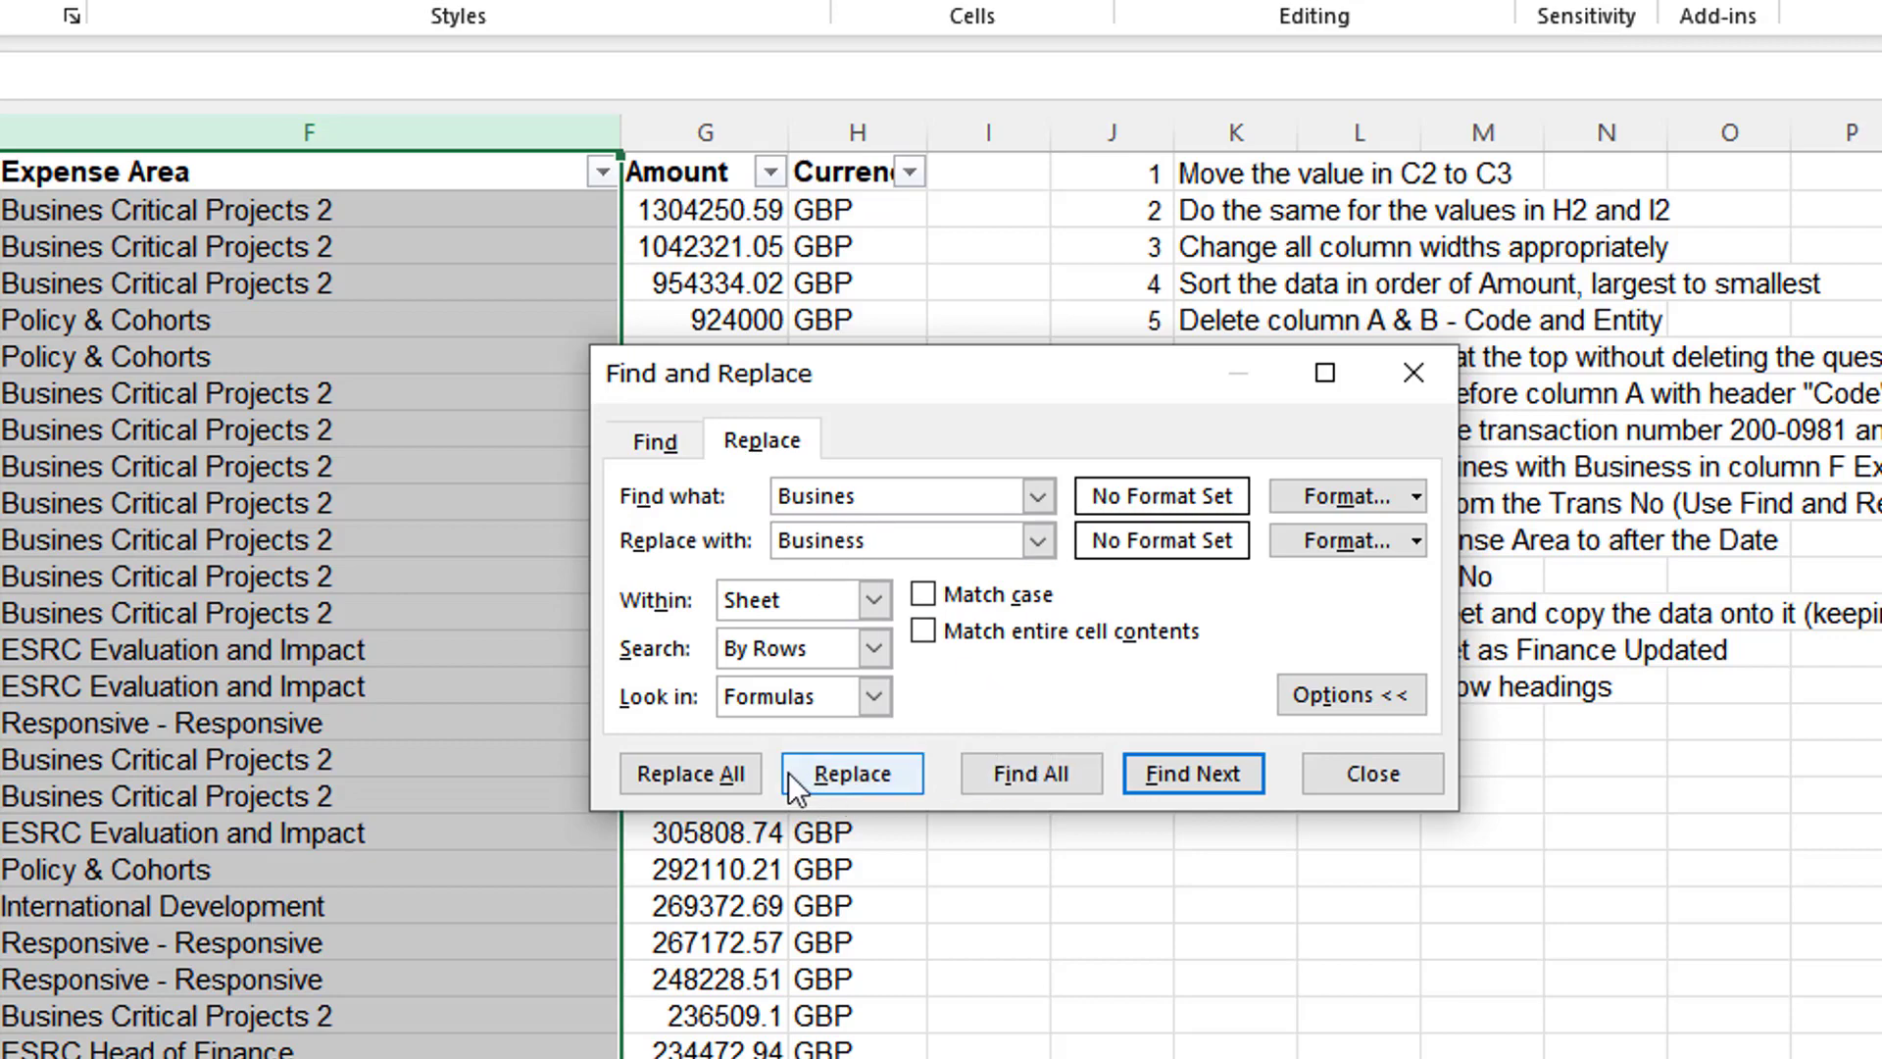
pyautogui.click(721, 768)
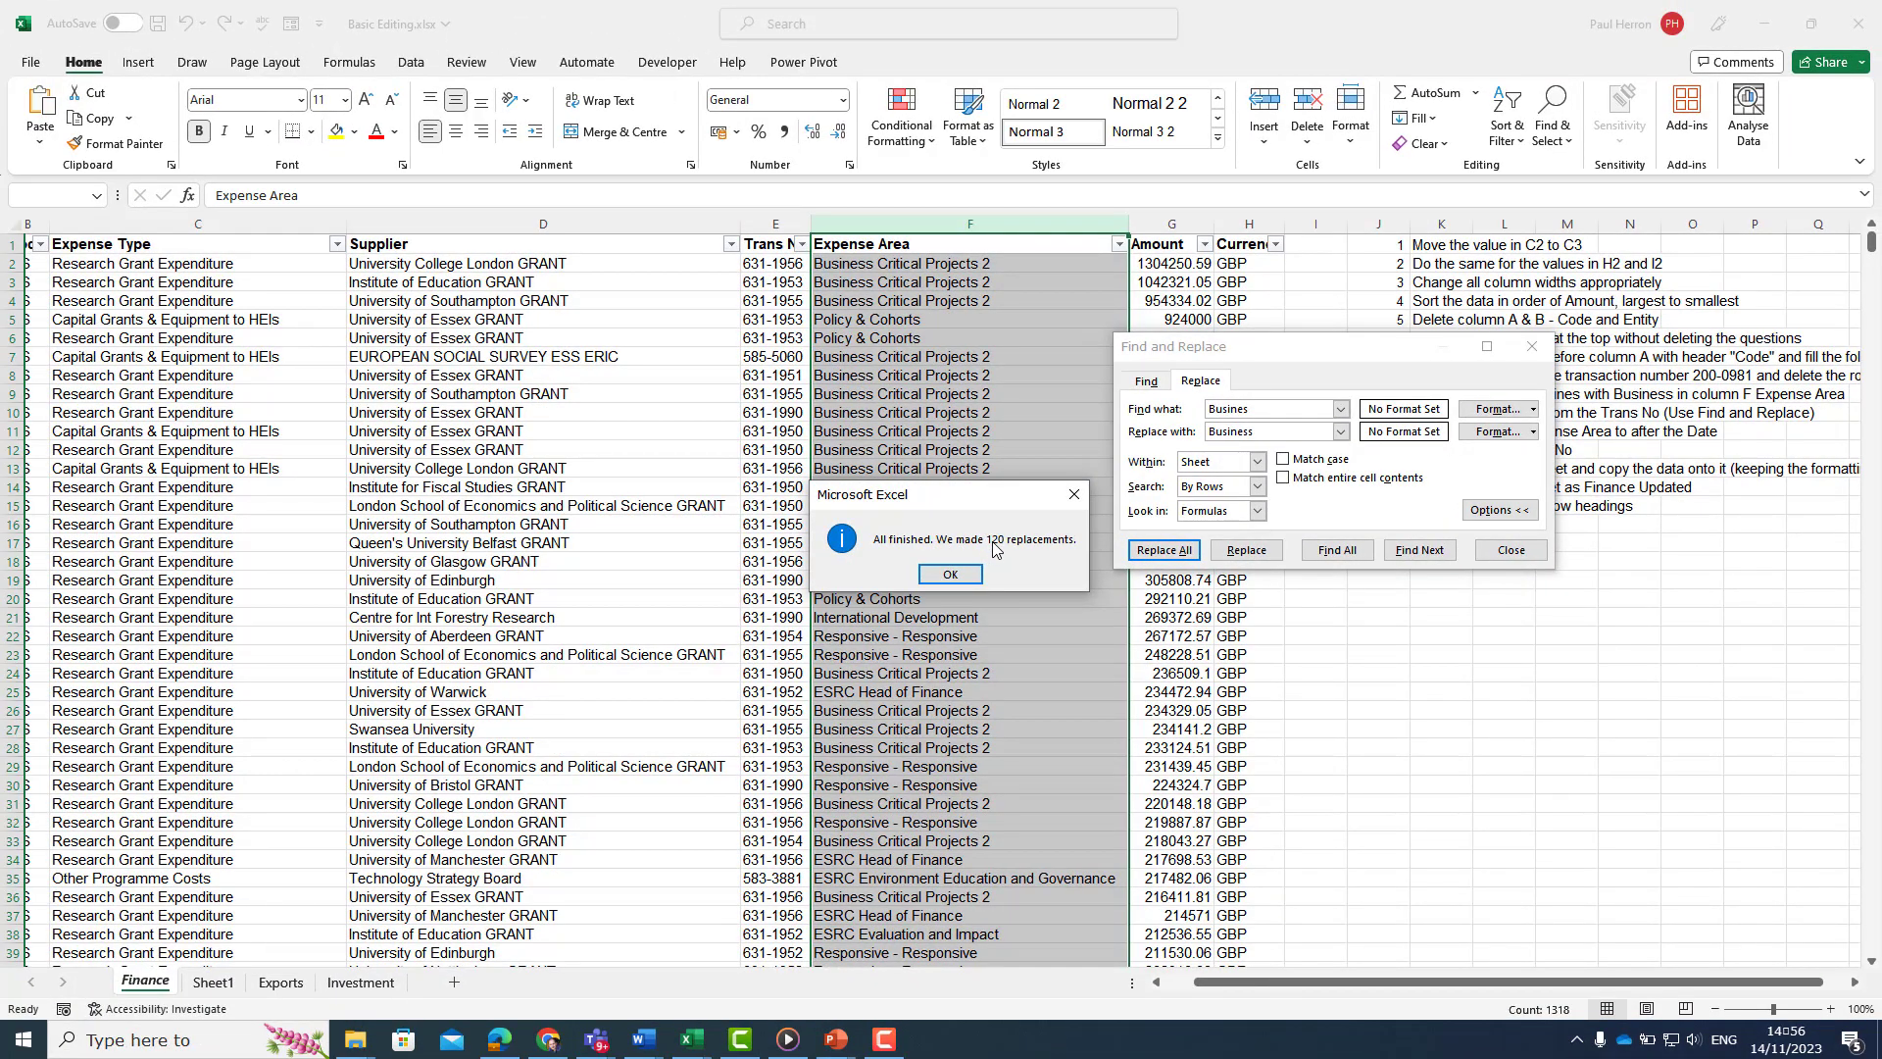
# Step: Start a find and replace on the Finance sheet with Trans-No as the search term
pyautogui.click(950, 574)
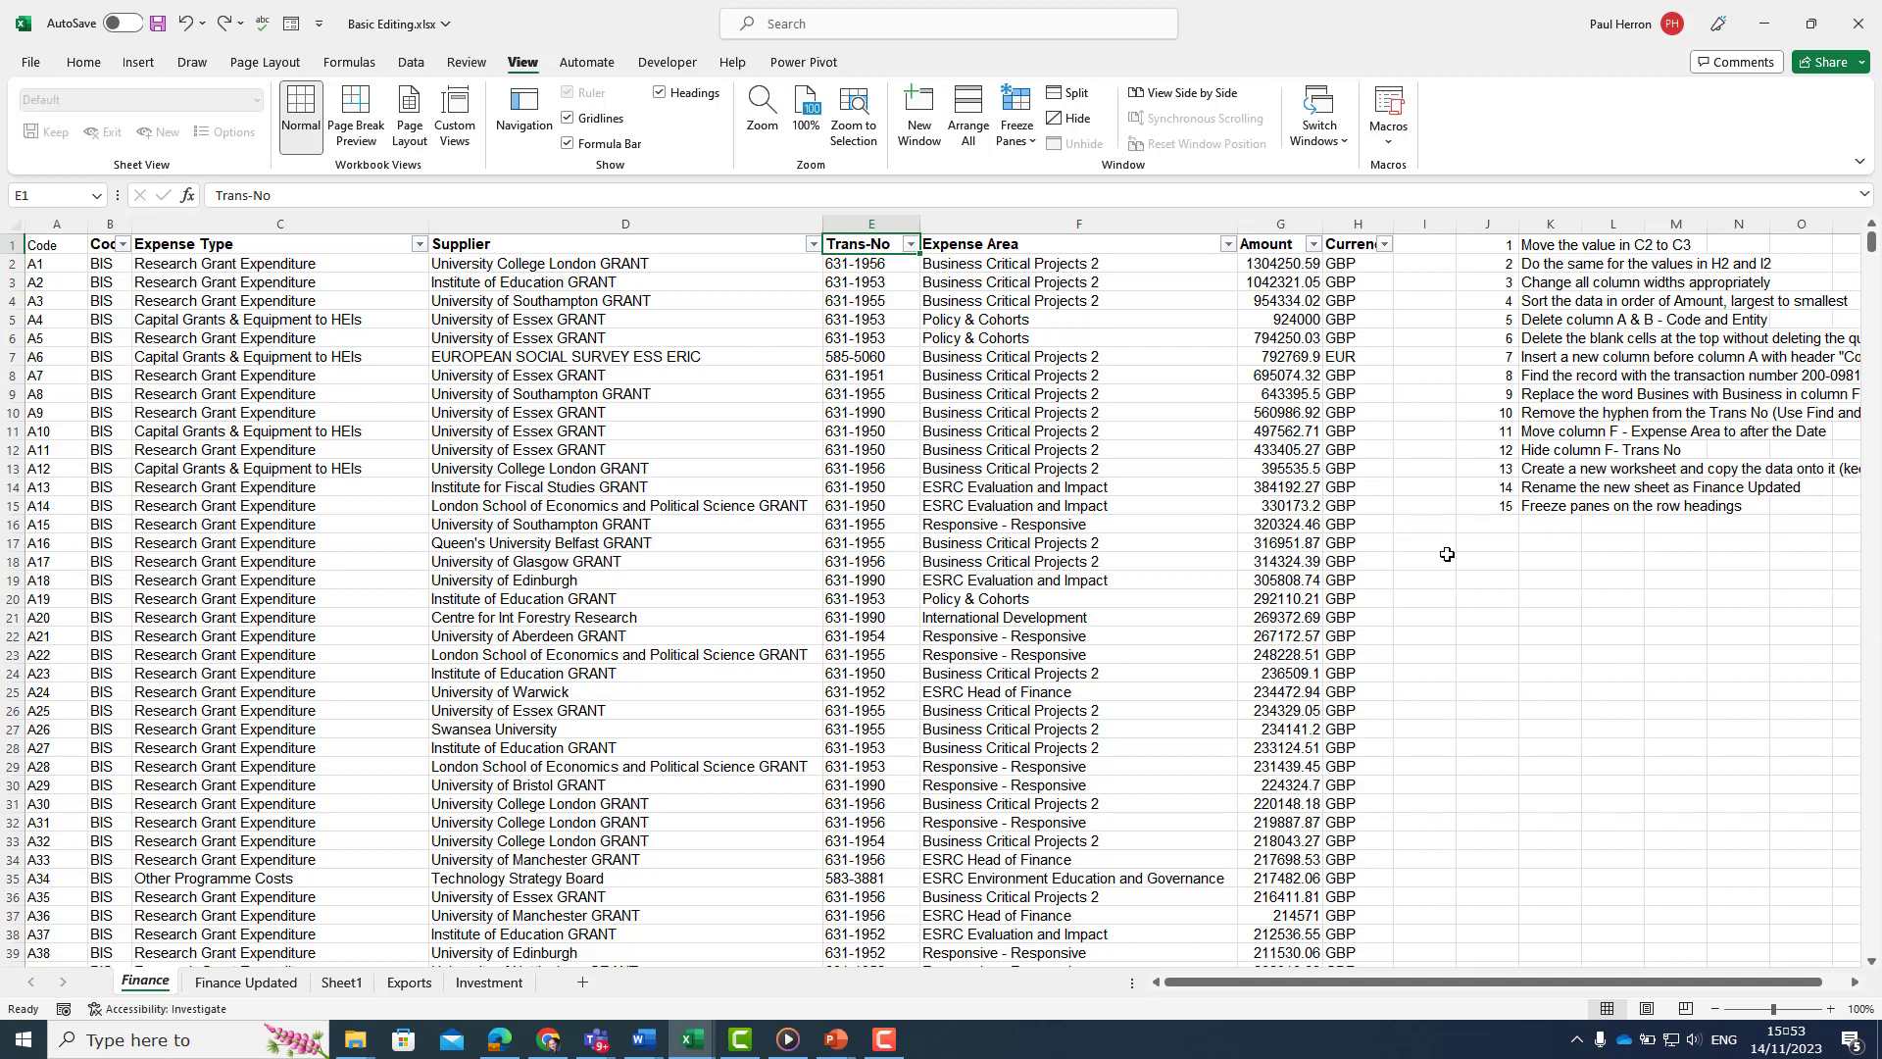
pyautogui.hotkey('ctrl', 'f')
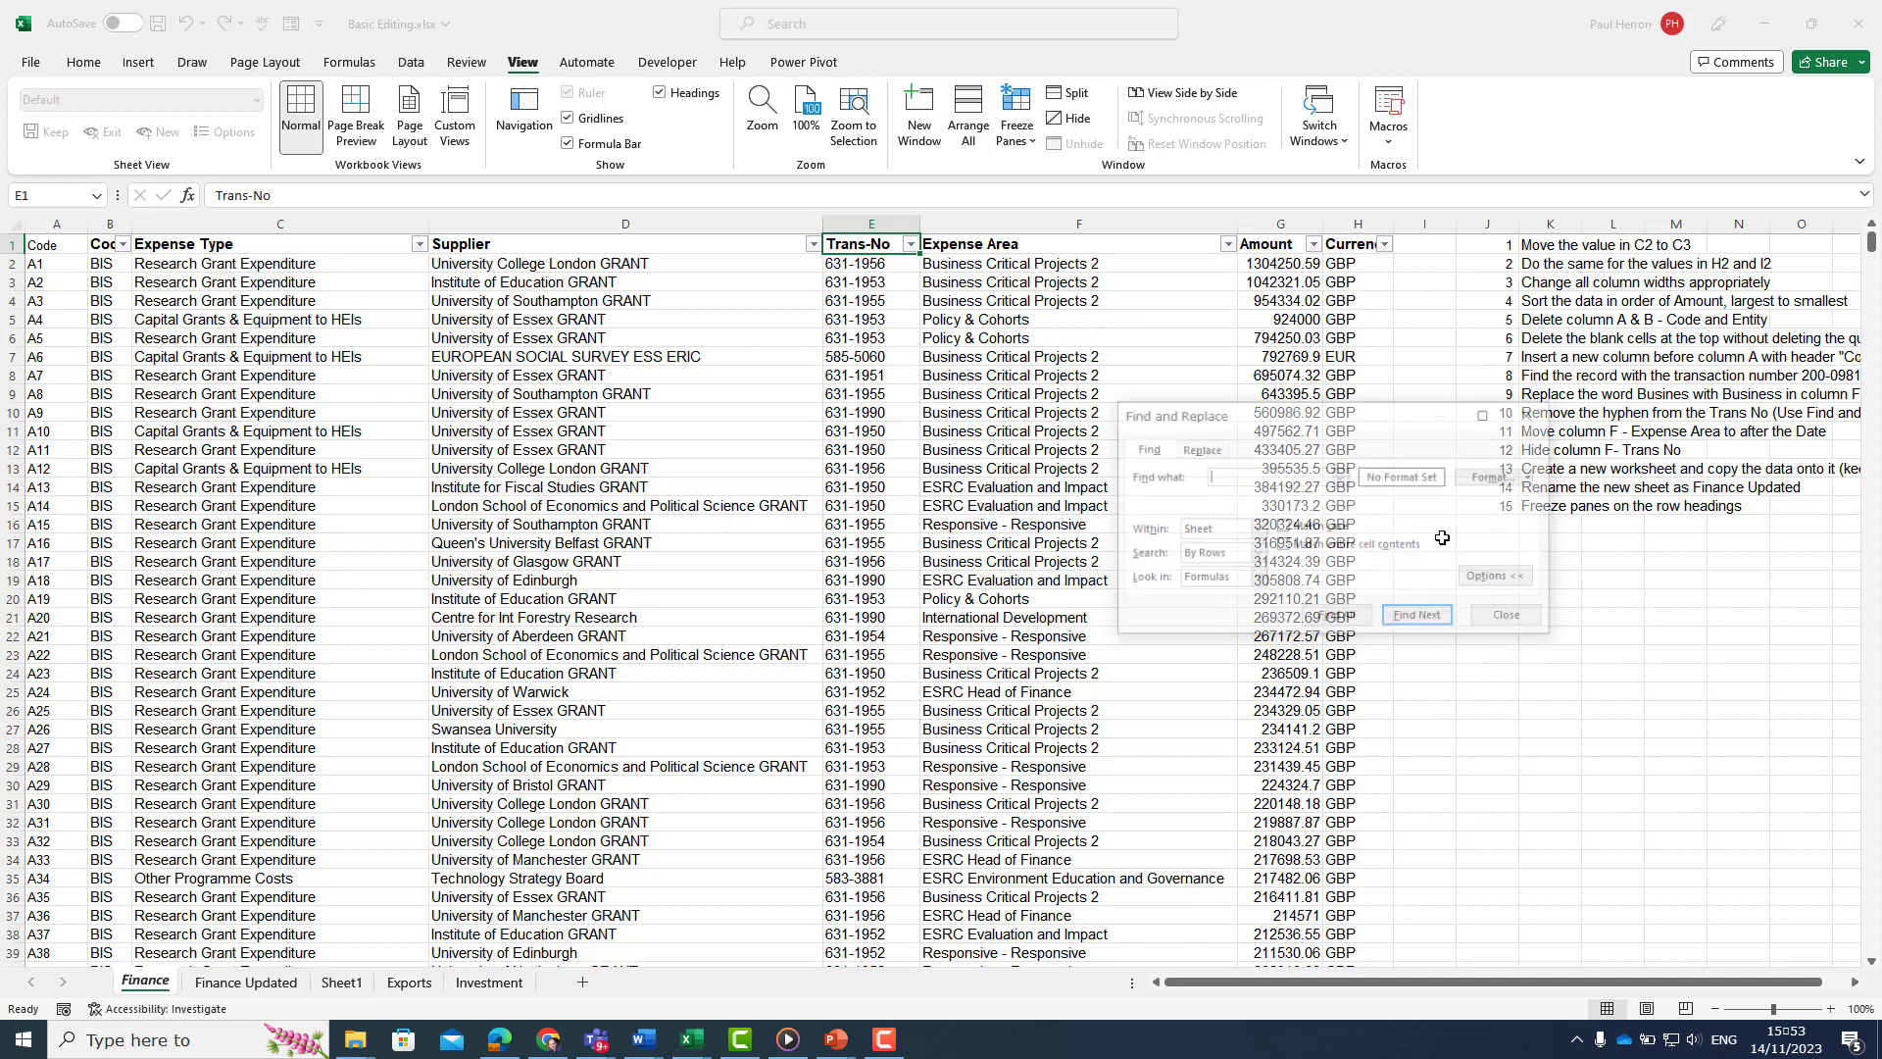
pyautogui.click(1216, 454)
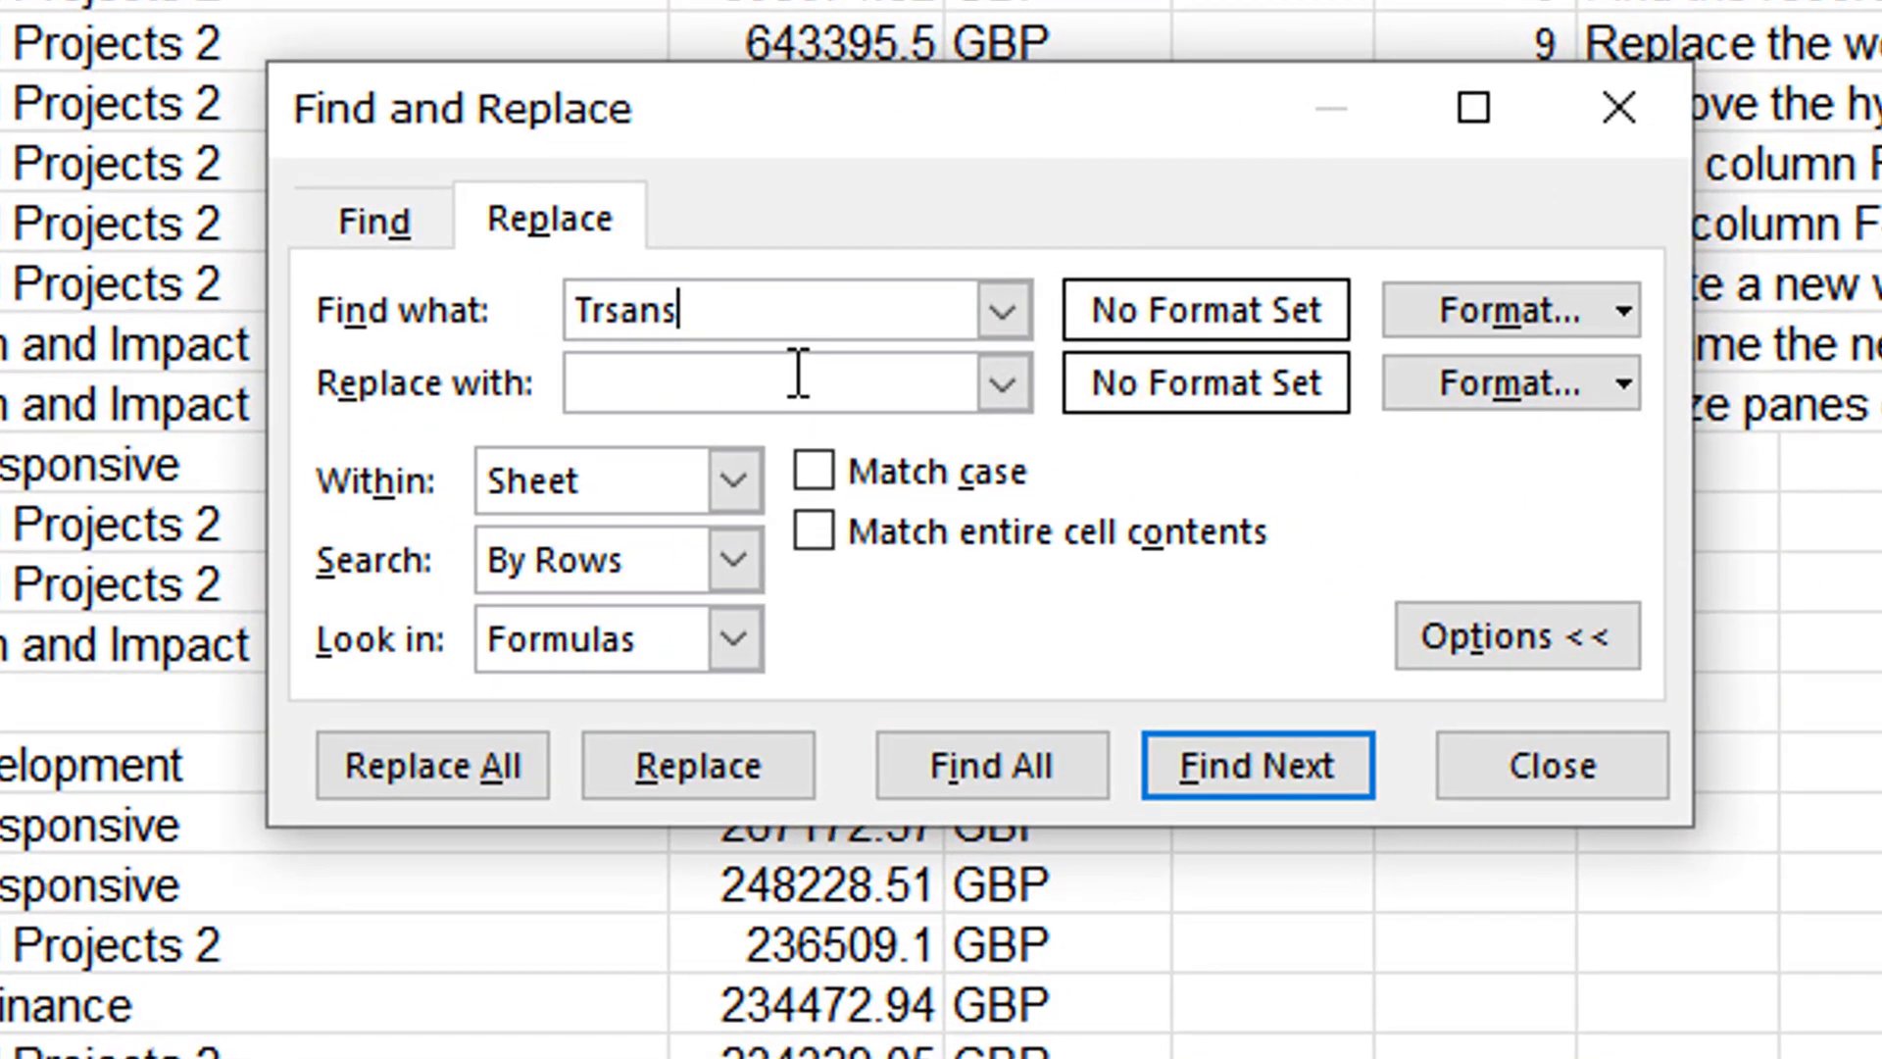
pyautogui.press('BackSpace')
pyautogui.press('BackSpace')
pyautogui.press('BackSpace')
pyautogui.press('BackSpace')
pyautogui.write('s')
pyautogui.press('BackSpace')
pyautogui.write('ans-No')
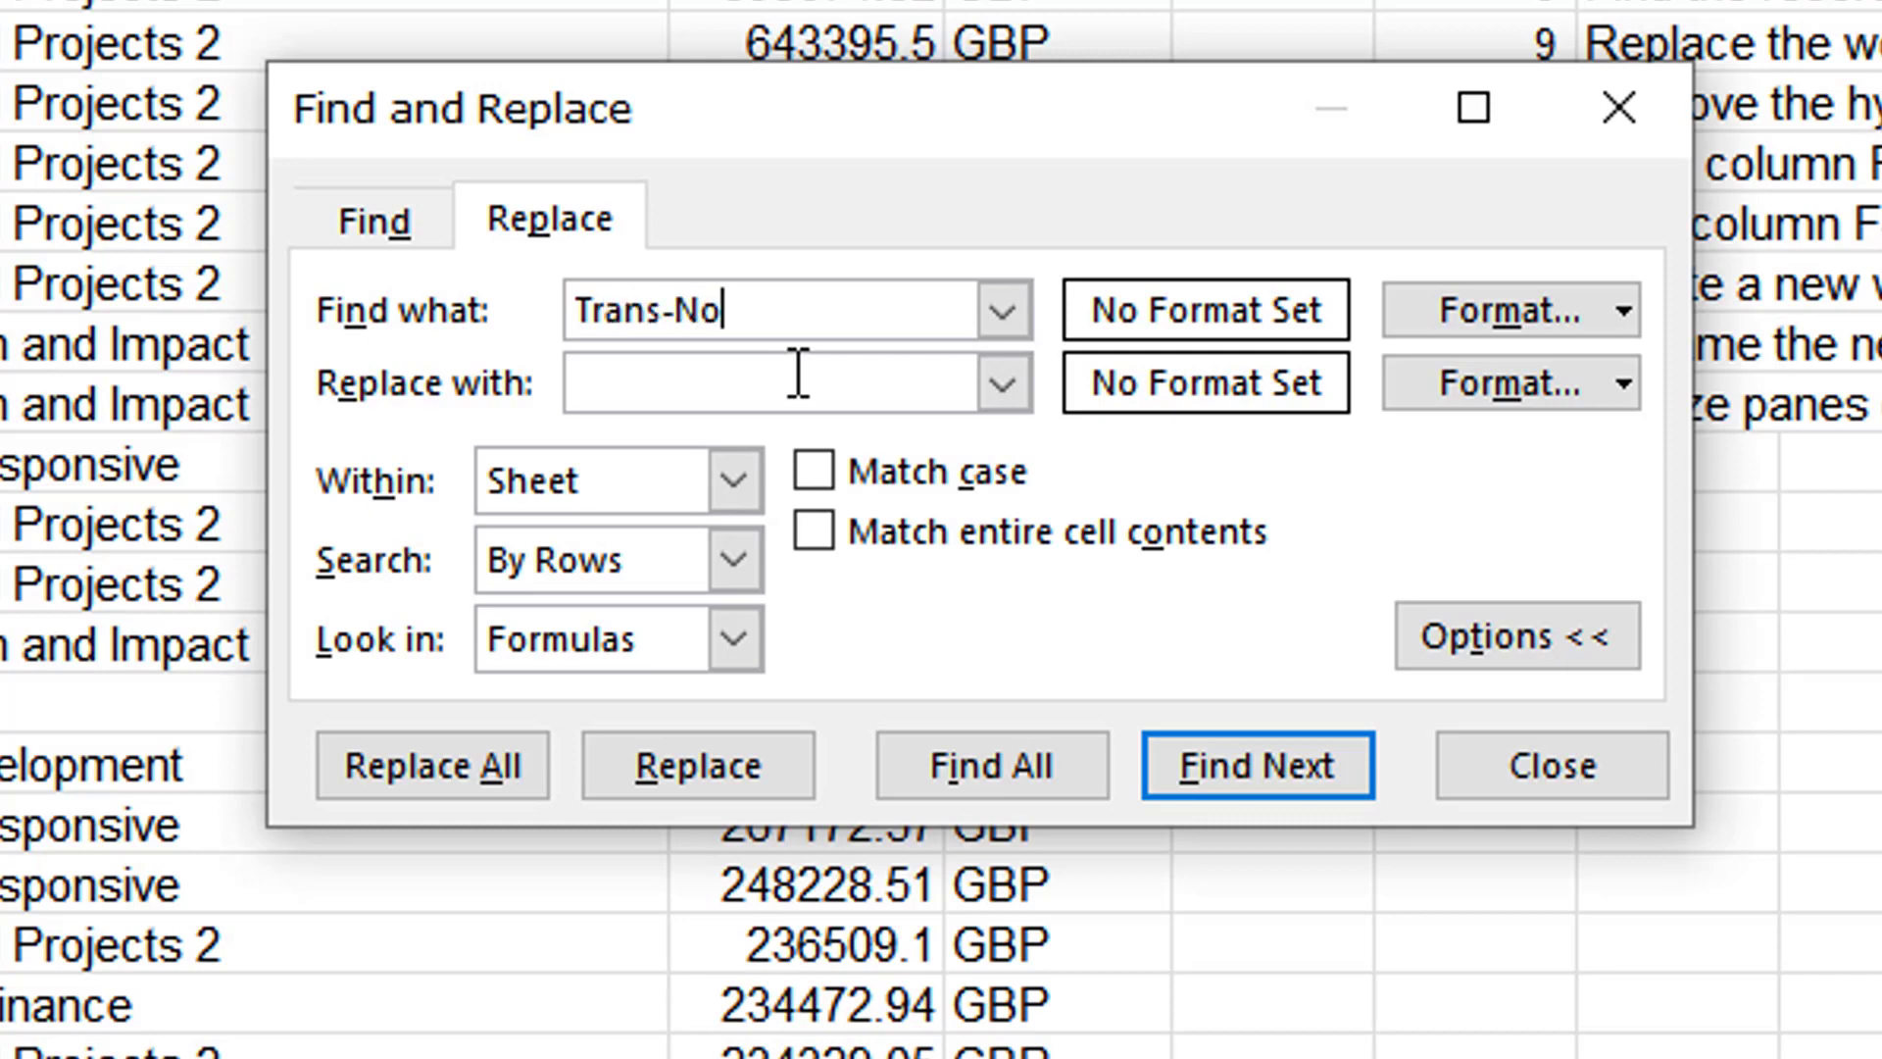
# Step: Set the replacement text for Trans-No to Trans No, correcting the capital R
pyautogui.press('Tab')
pyautogui.write('TRans No')
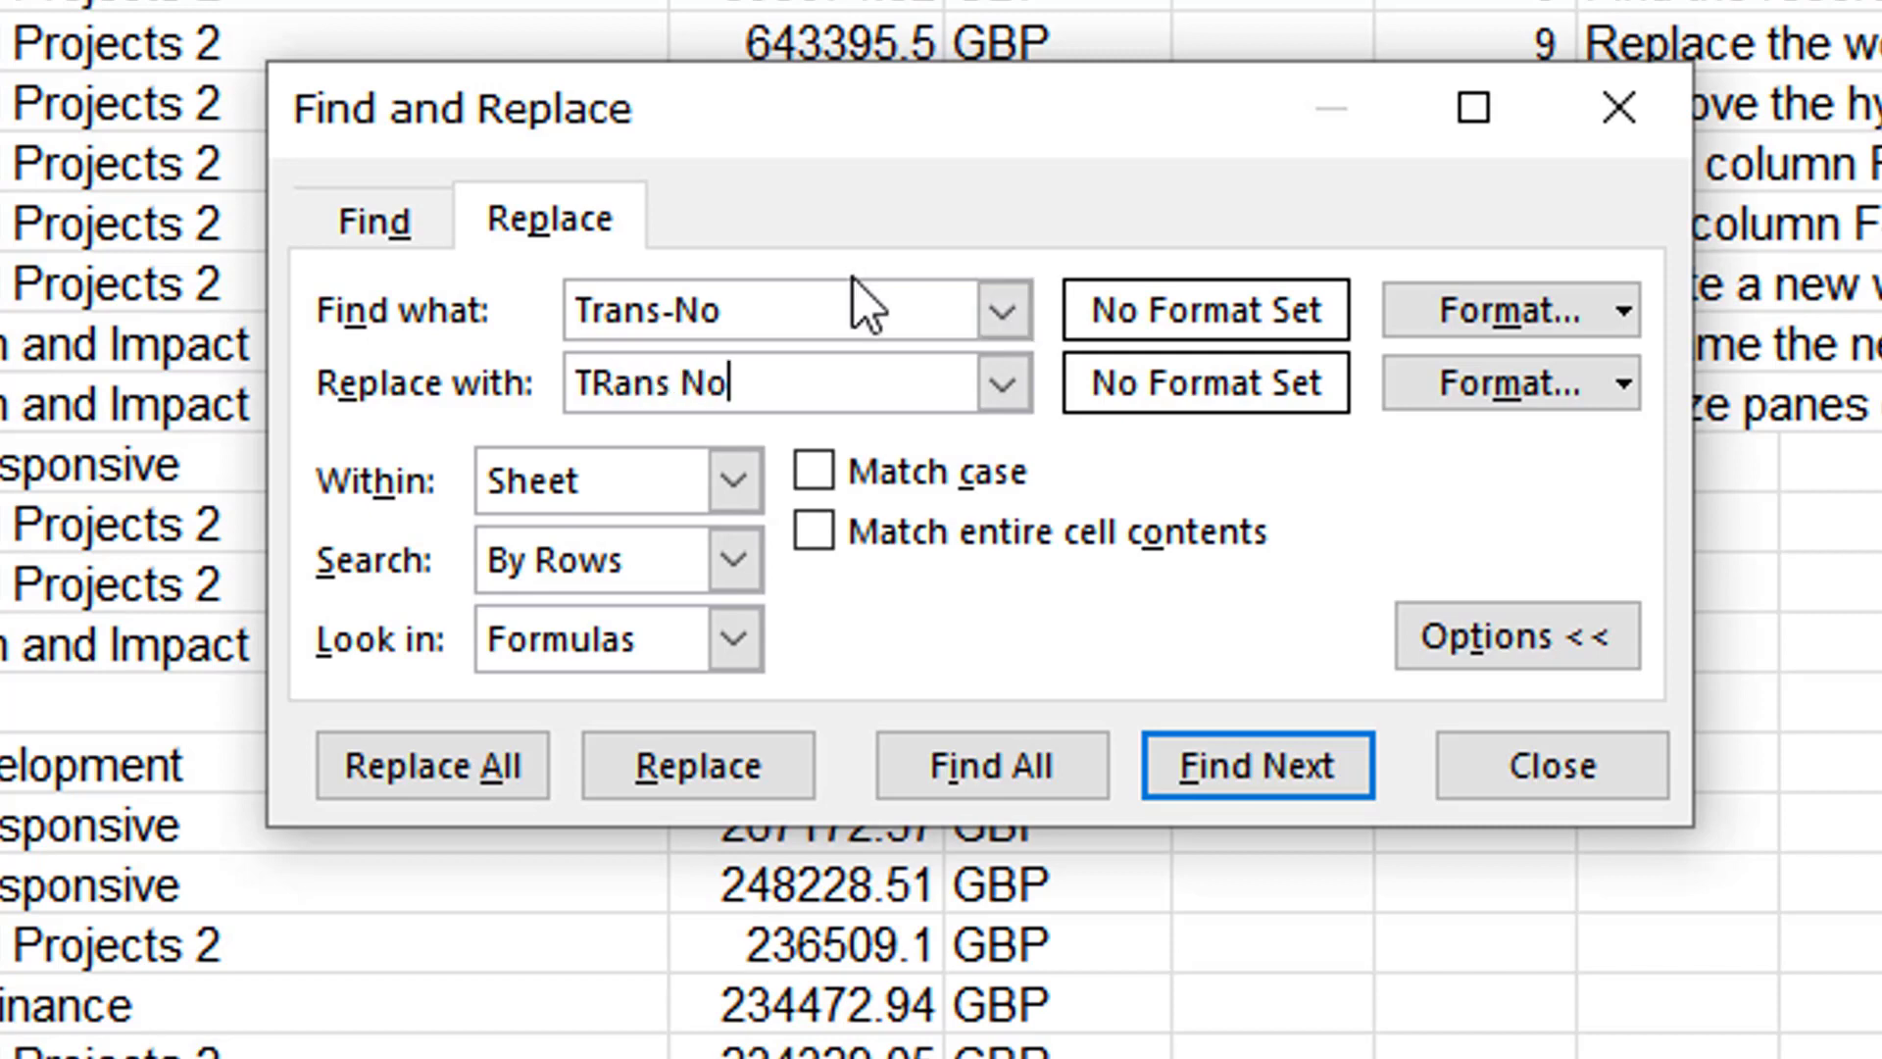
pyautogui.click(613, 382)
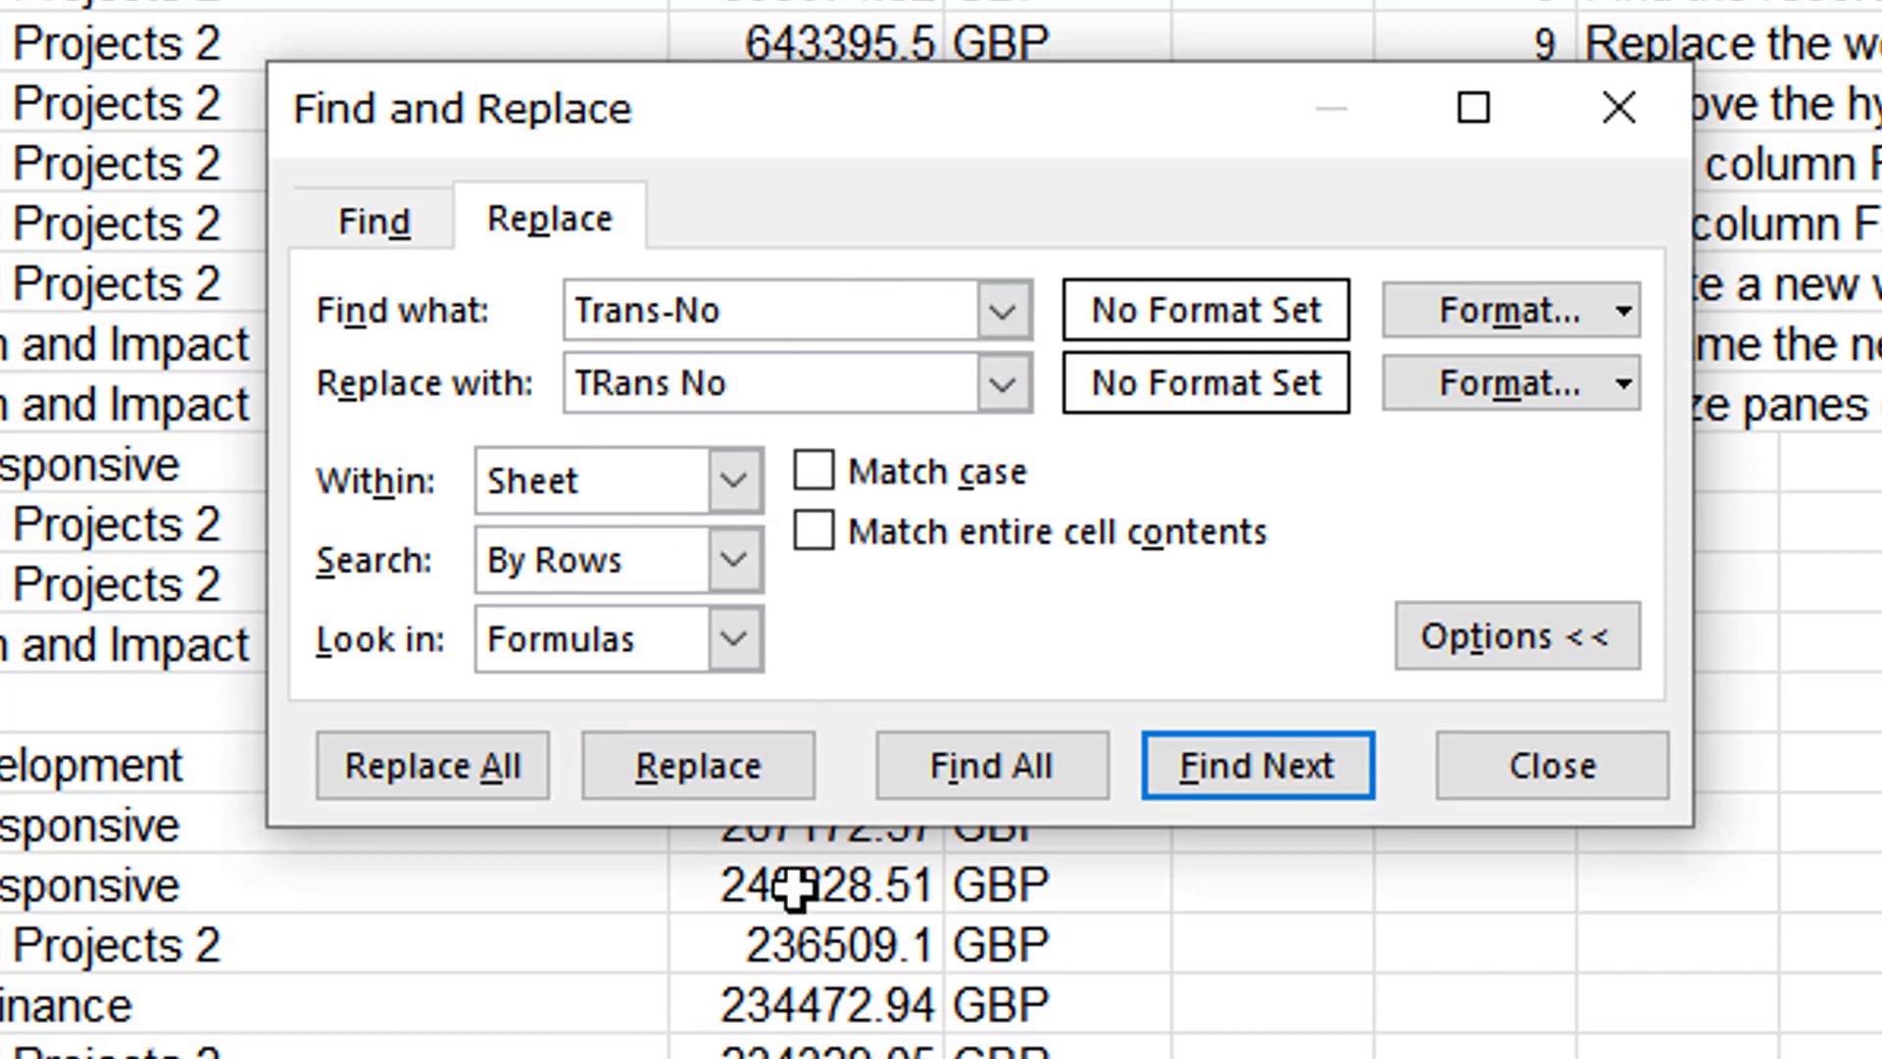
pyautogui.press('BackSpace')
pyautogui.write('r')
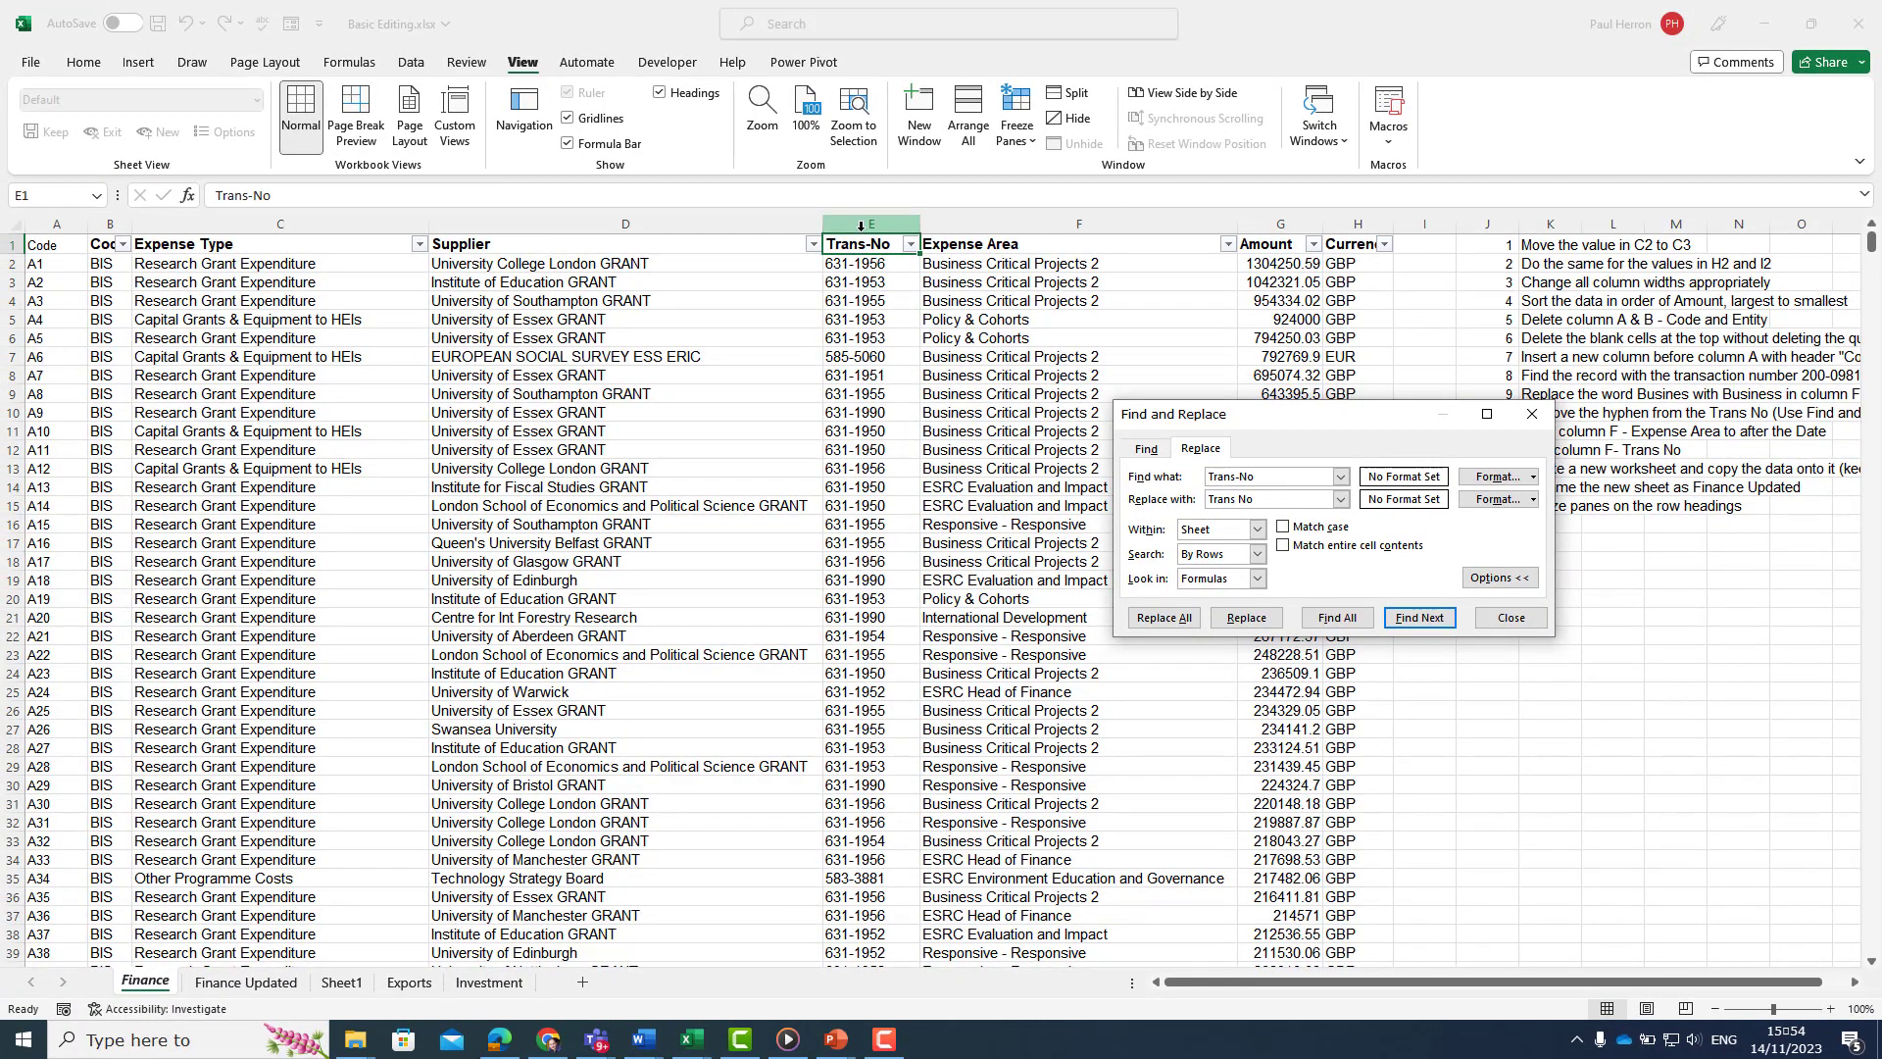
# Step: Select the whole data table from cell A1 down to the last record and replace every Trans-No in it with Trans No
pyautogui.moveTo(1420, 424); pyautogui.dragTo(1395, 528)
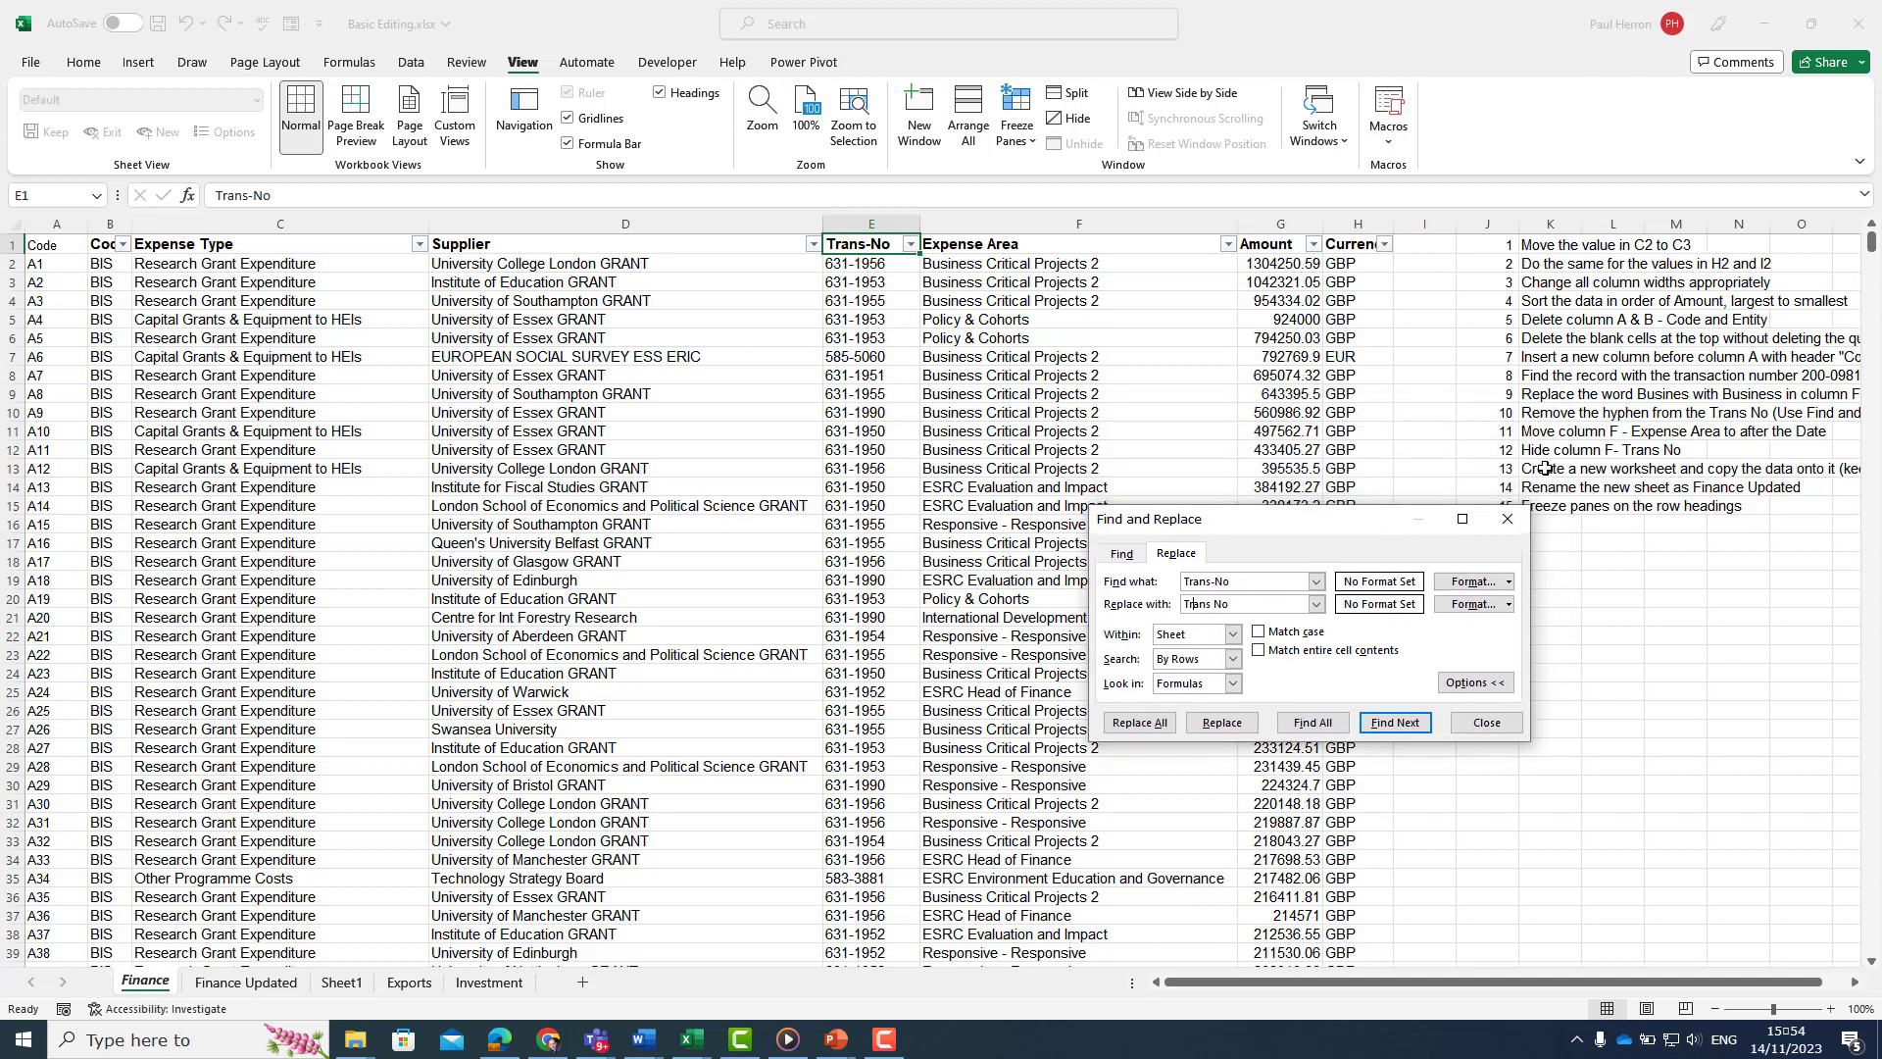
pyautogui.click(56, 244)
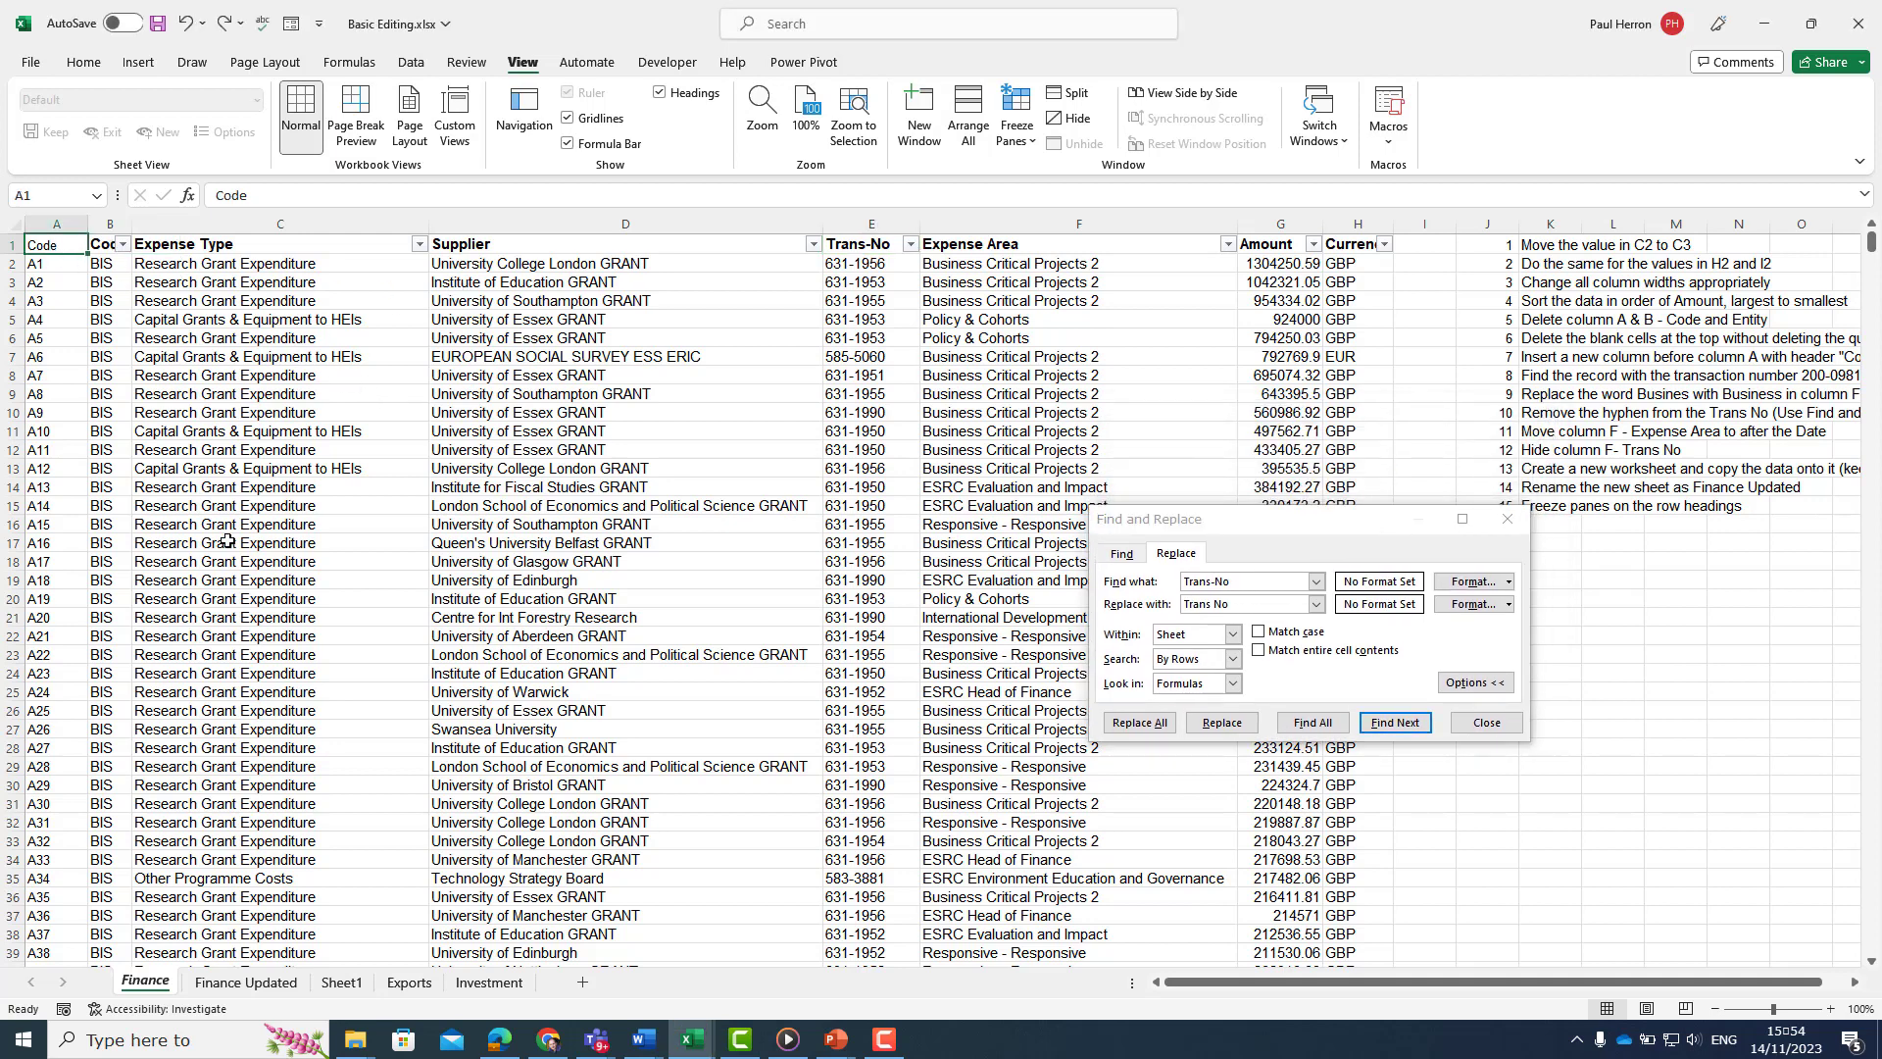
pyautogui.hotkey('ctrl', 'shift', 'Down')
pyautogui.hotkey('ctrl', 'shift', 'Right')
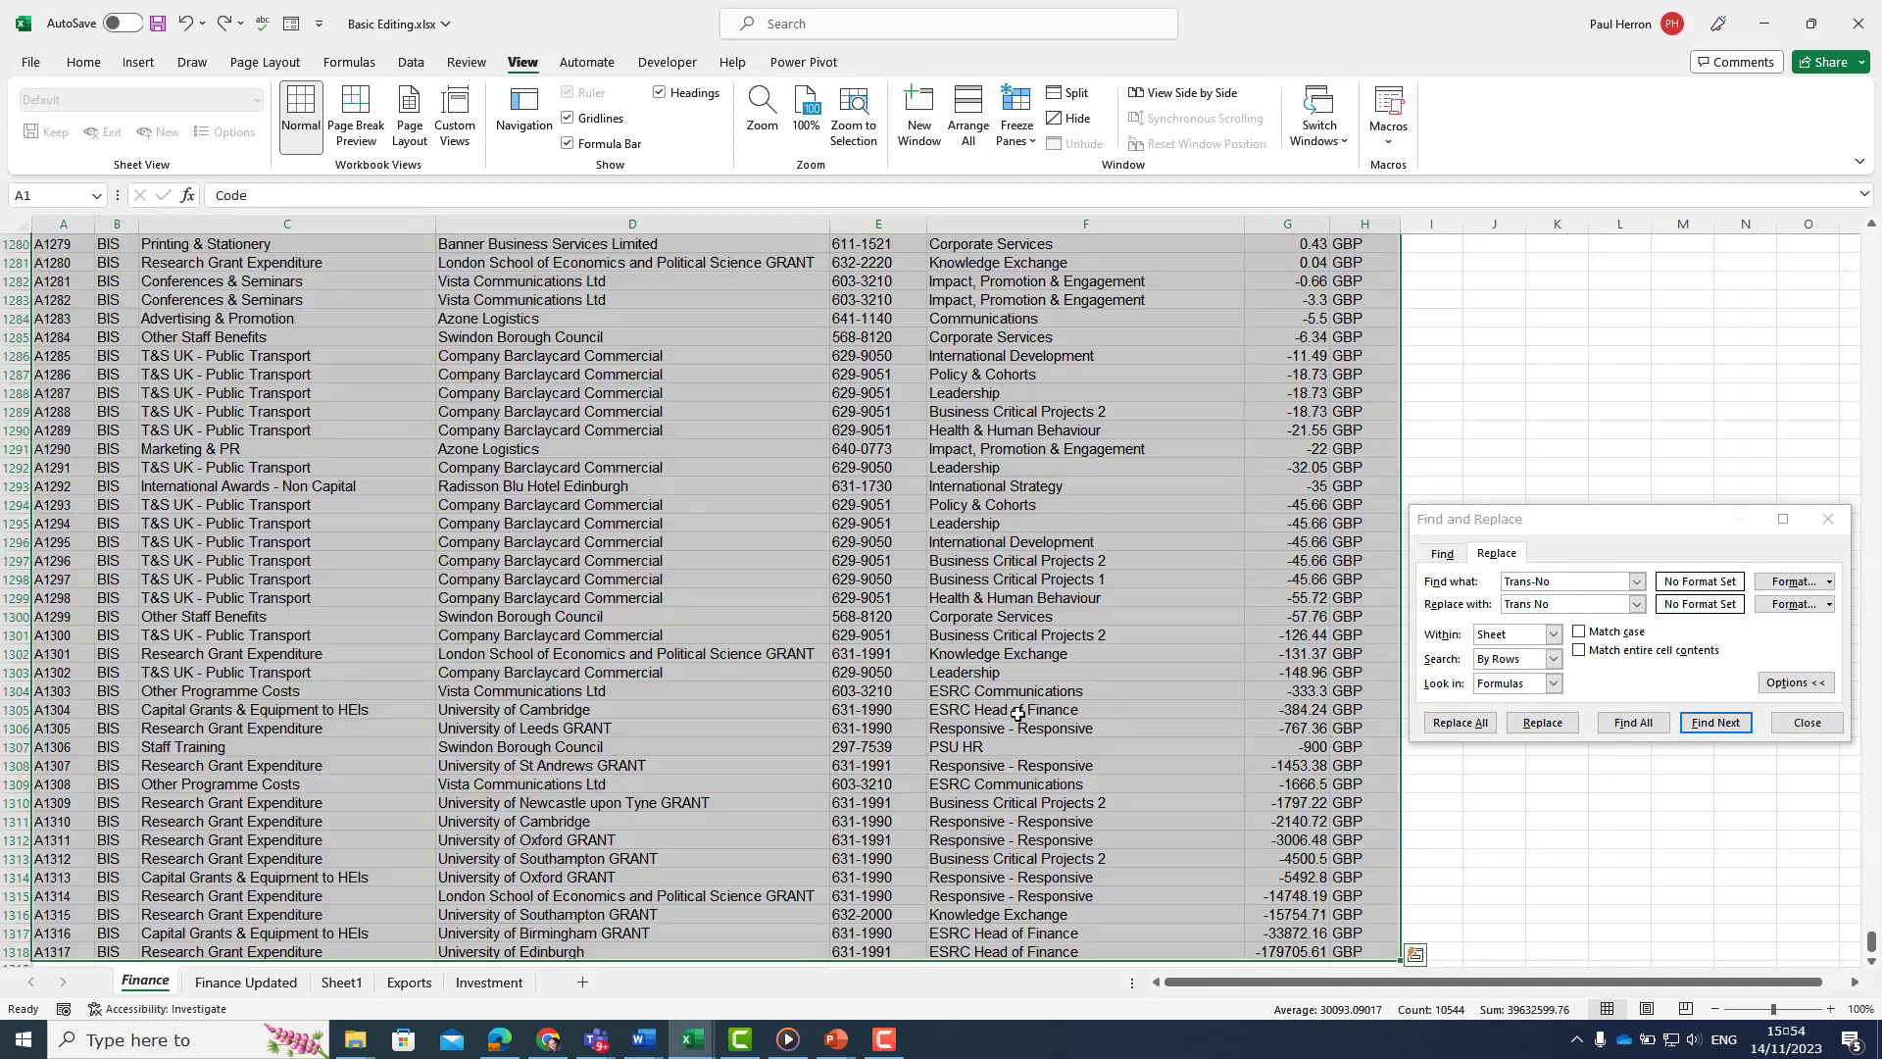
pyautogui.moveTo(1602, 532); pyautogui.dragTo(995, 431)
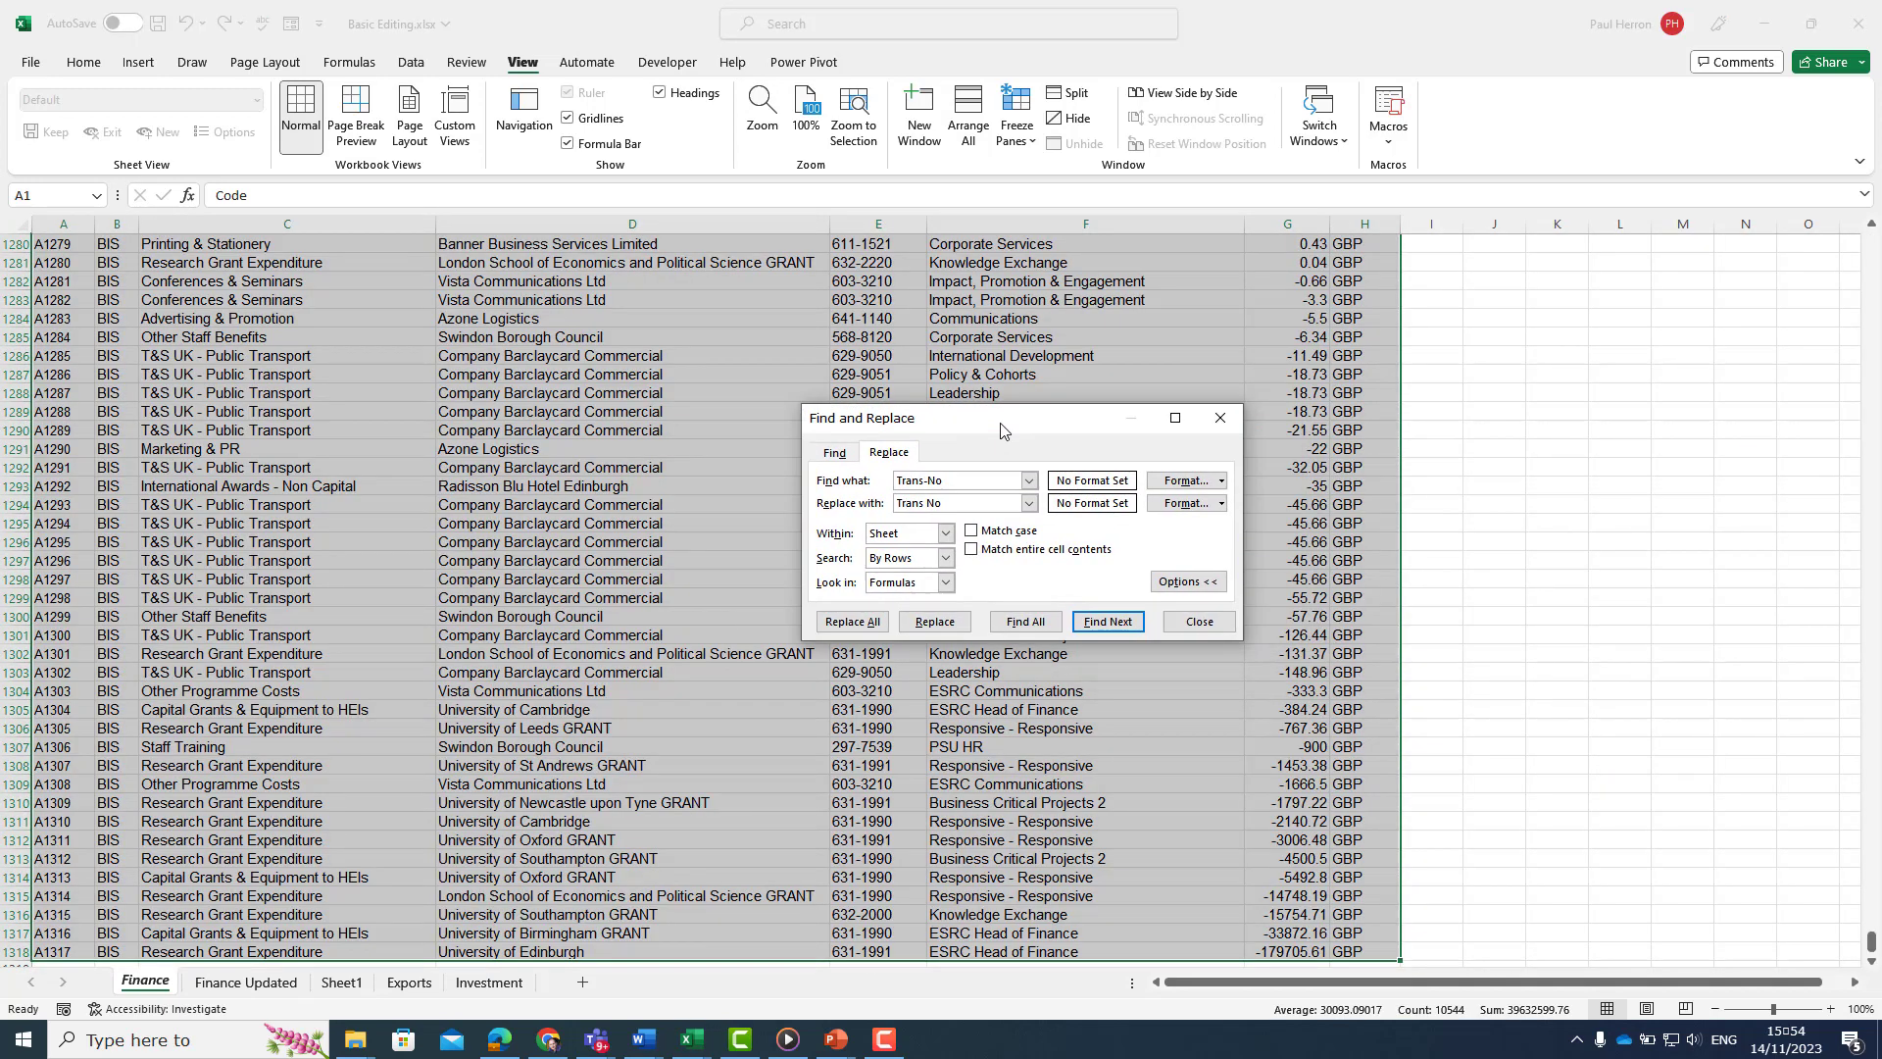
pyautogui.click(850, 623)
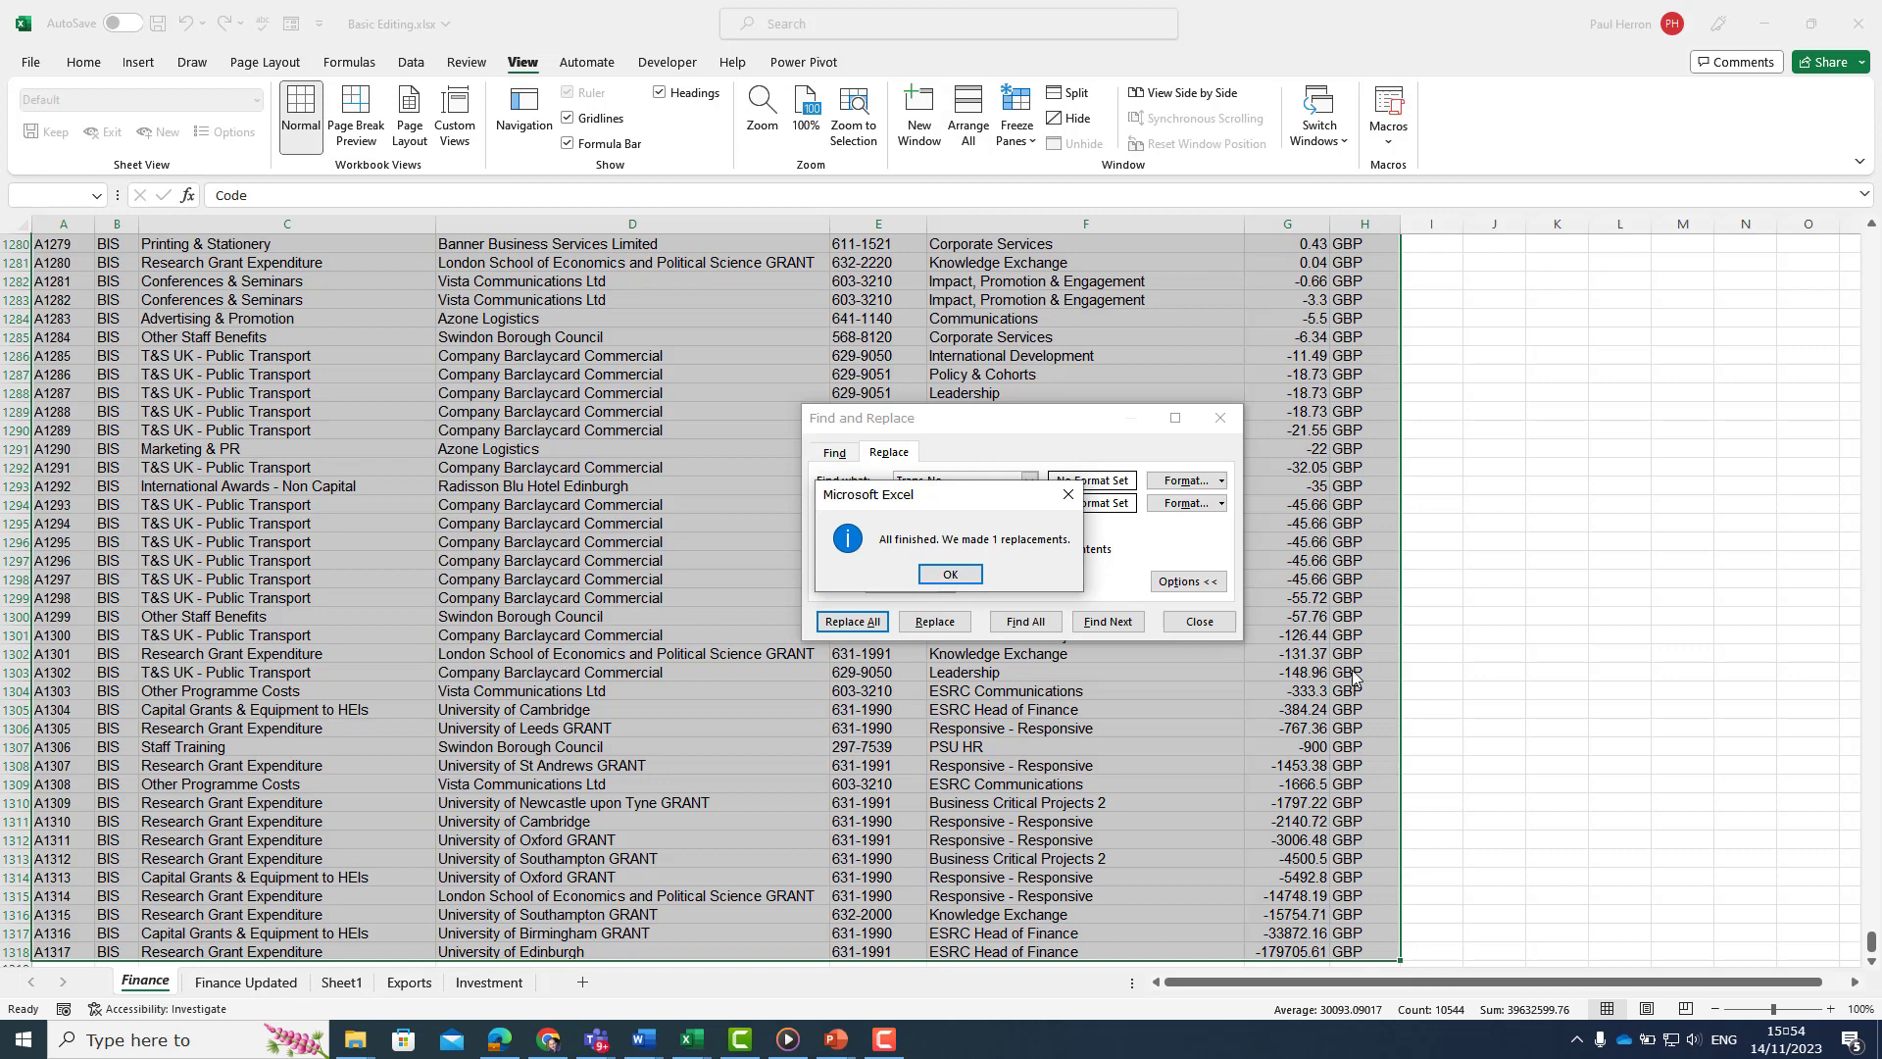
pyautogui.click(948, 576)
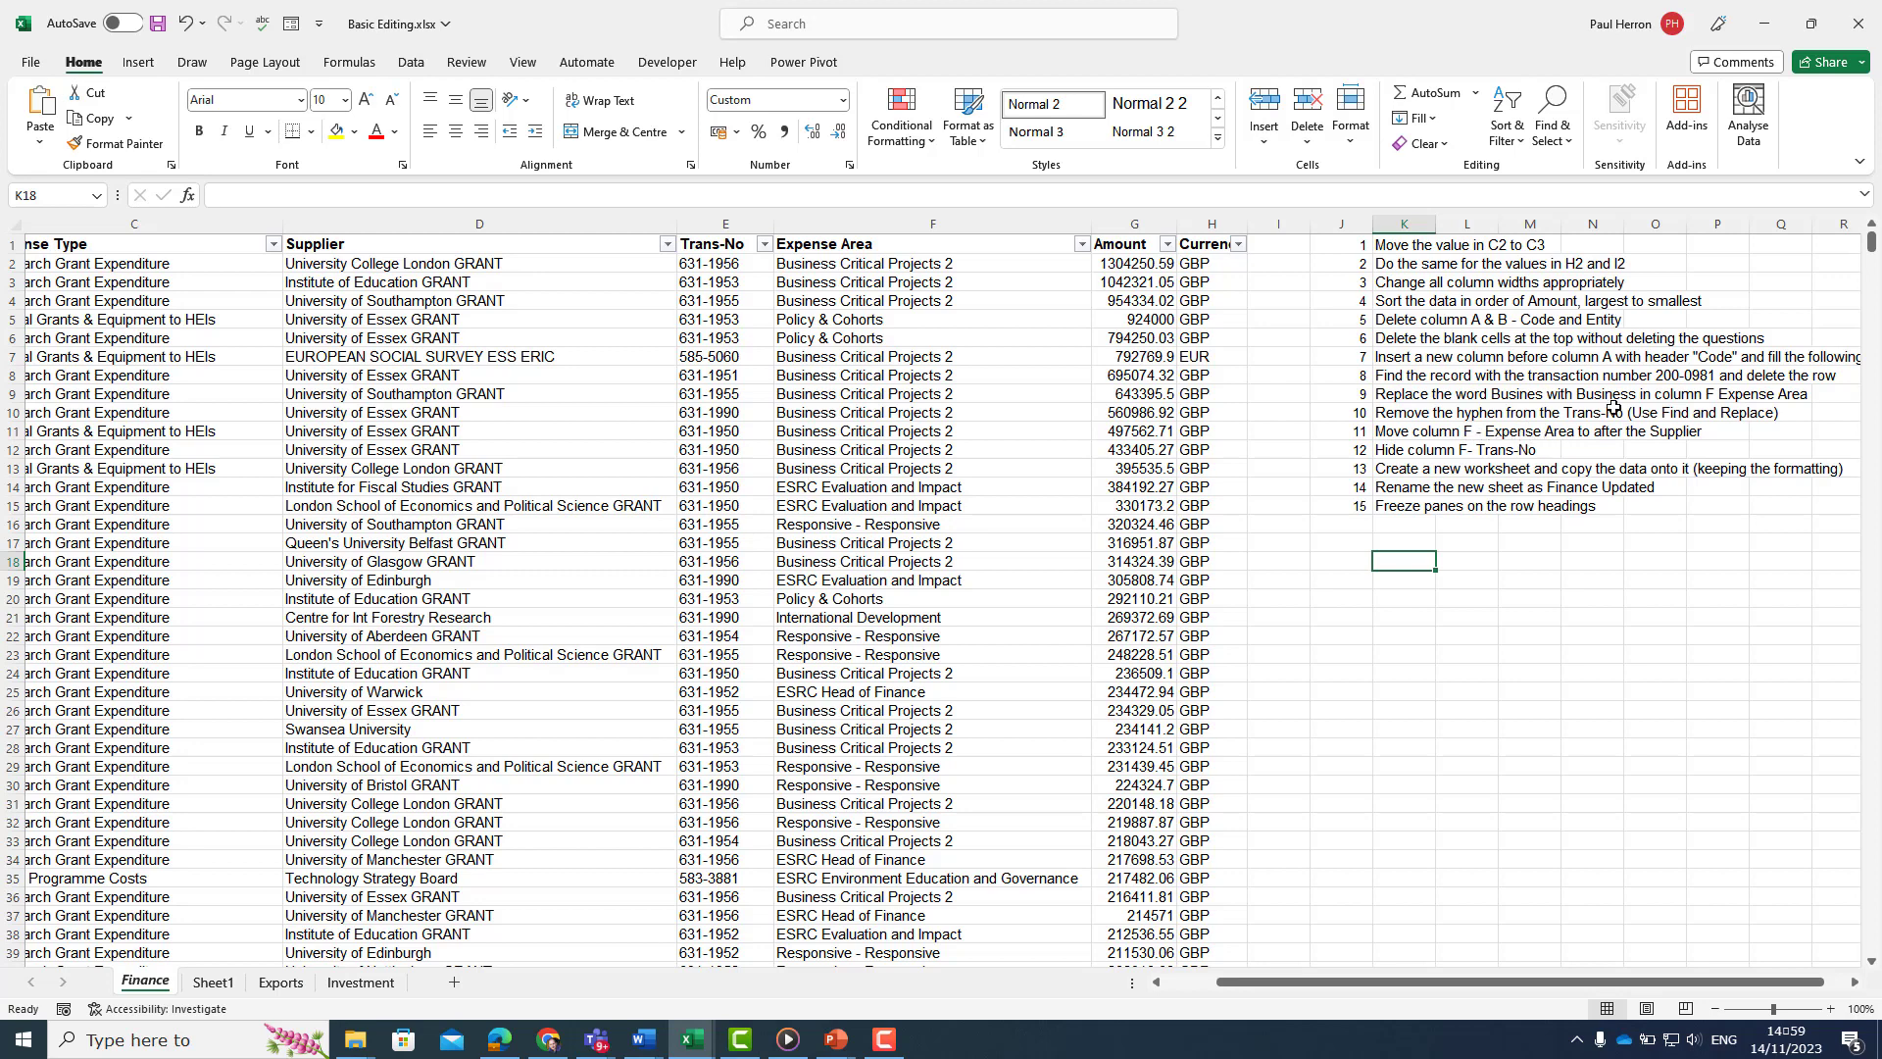
# Step: Move the Expense Area column, F, to directly after the Supplier column by inserting the cut cells before Trans-No
pyautogui.click(907, 226)
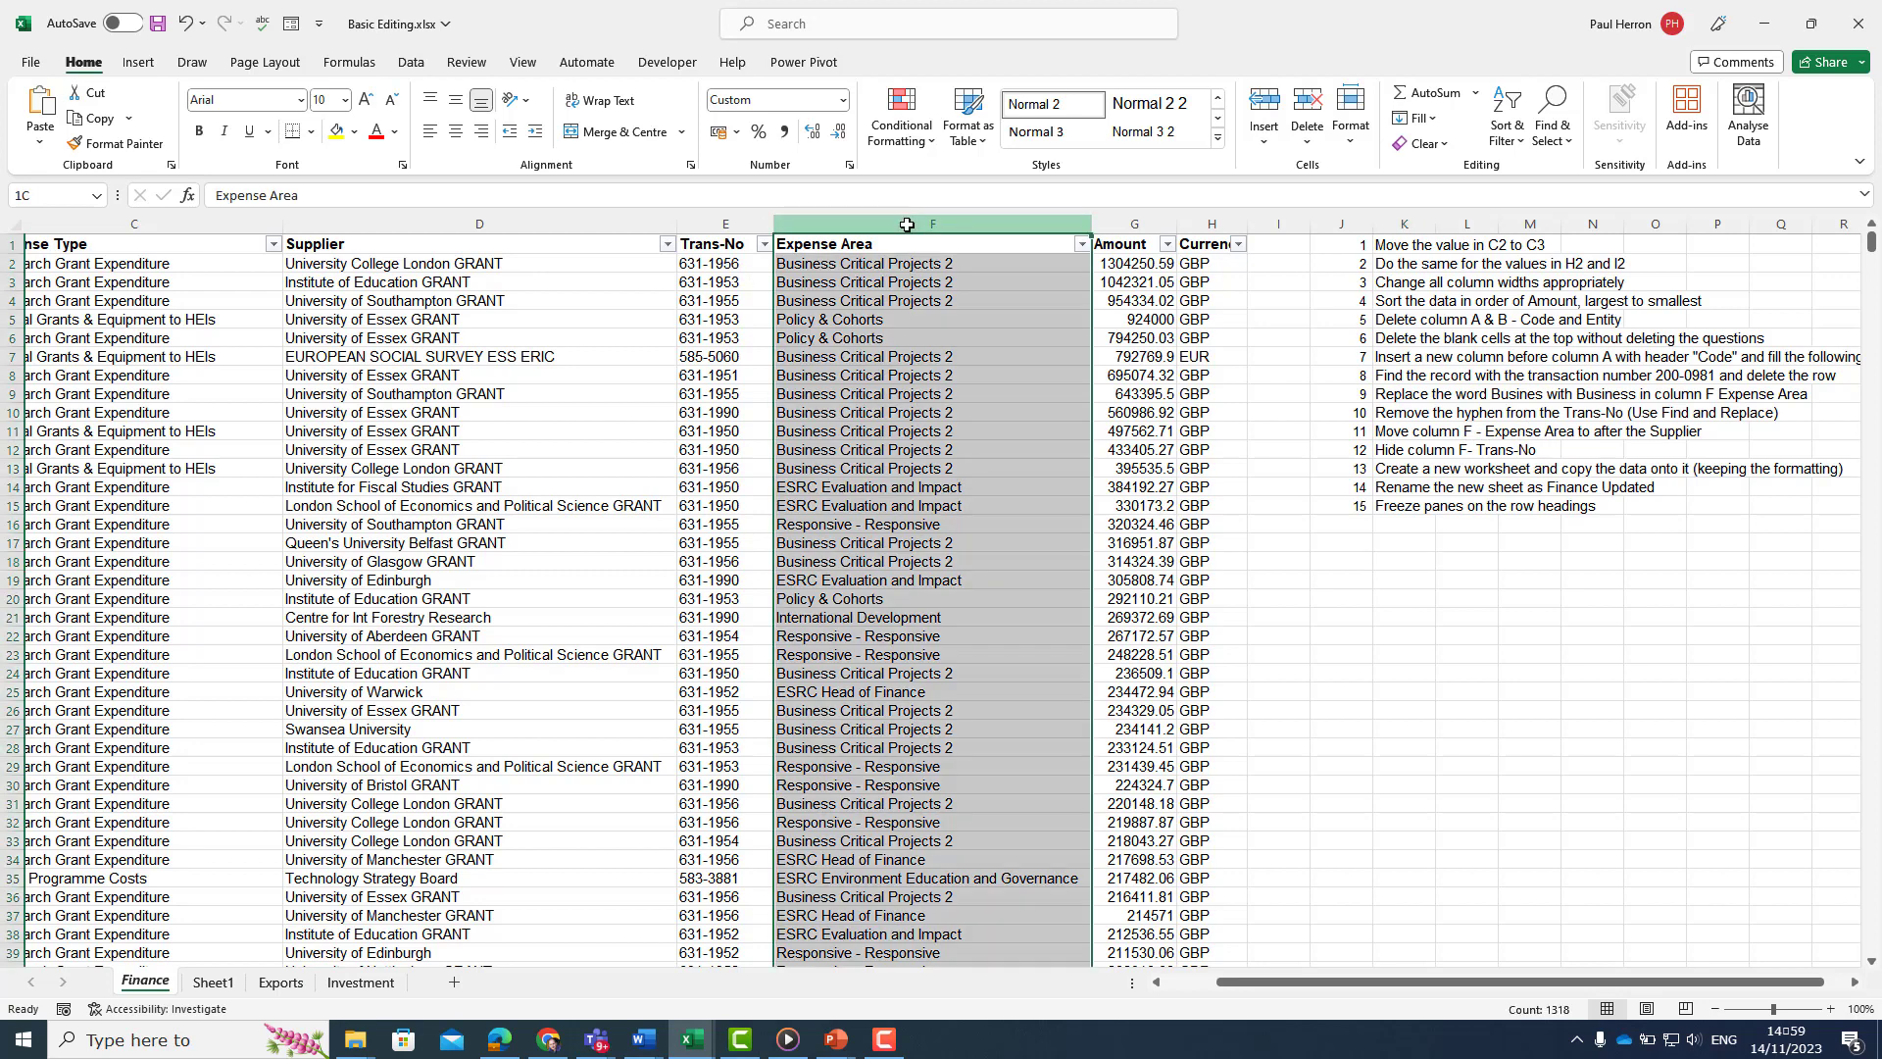
pyautogui.rightClick(907, 227)
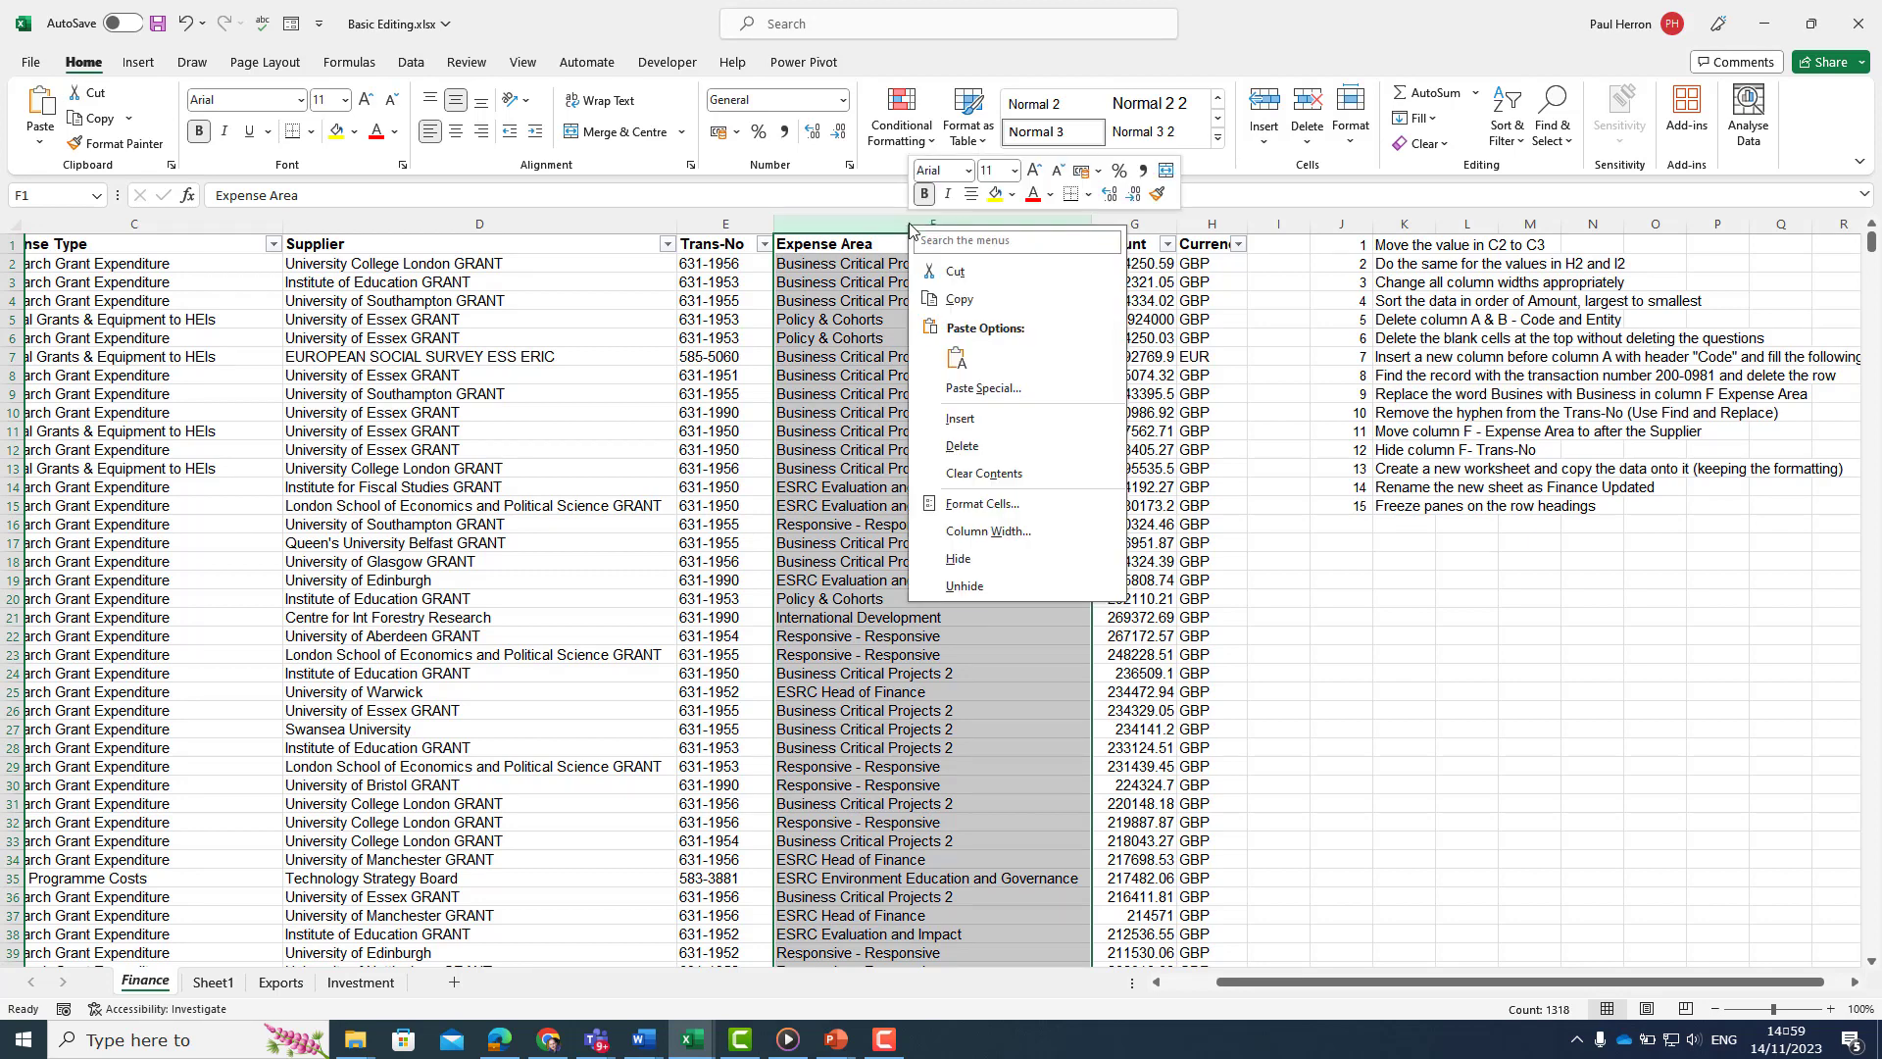
pyautogui.click(927, 273)
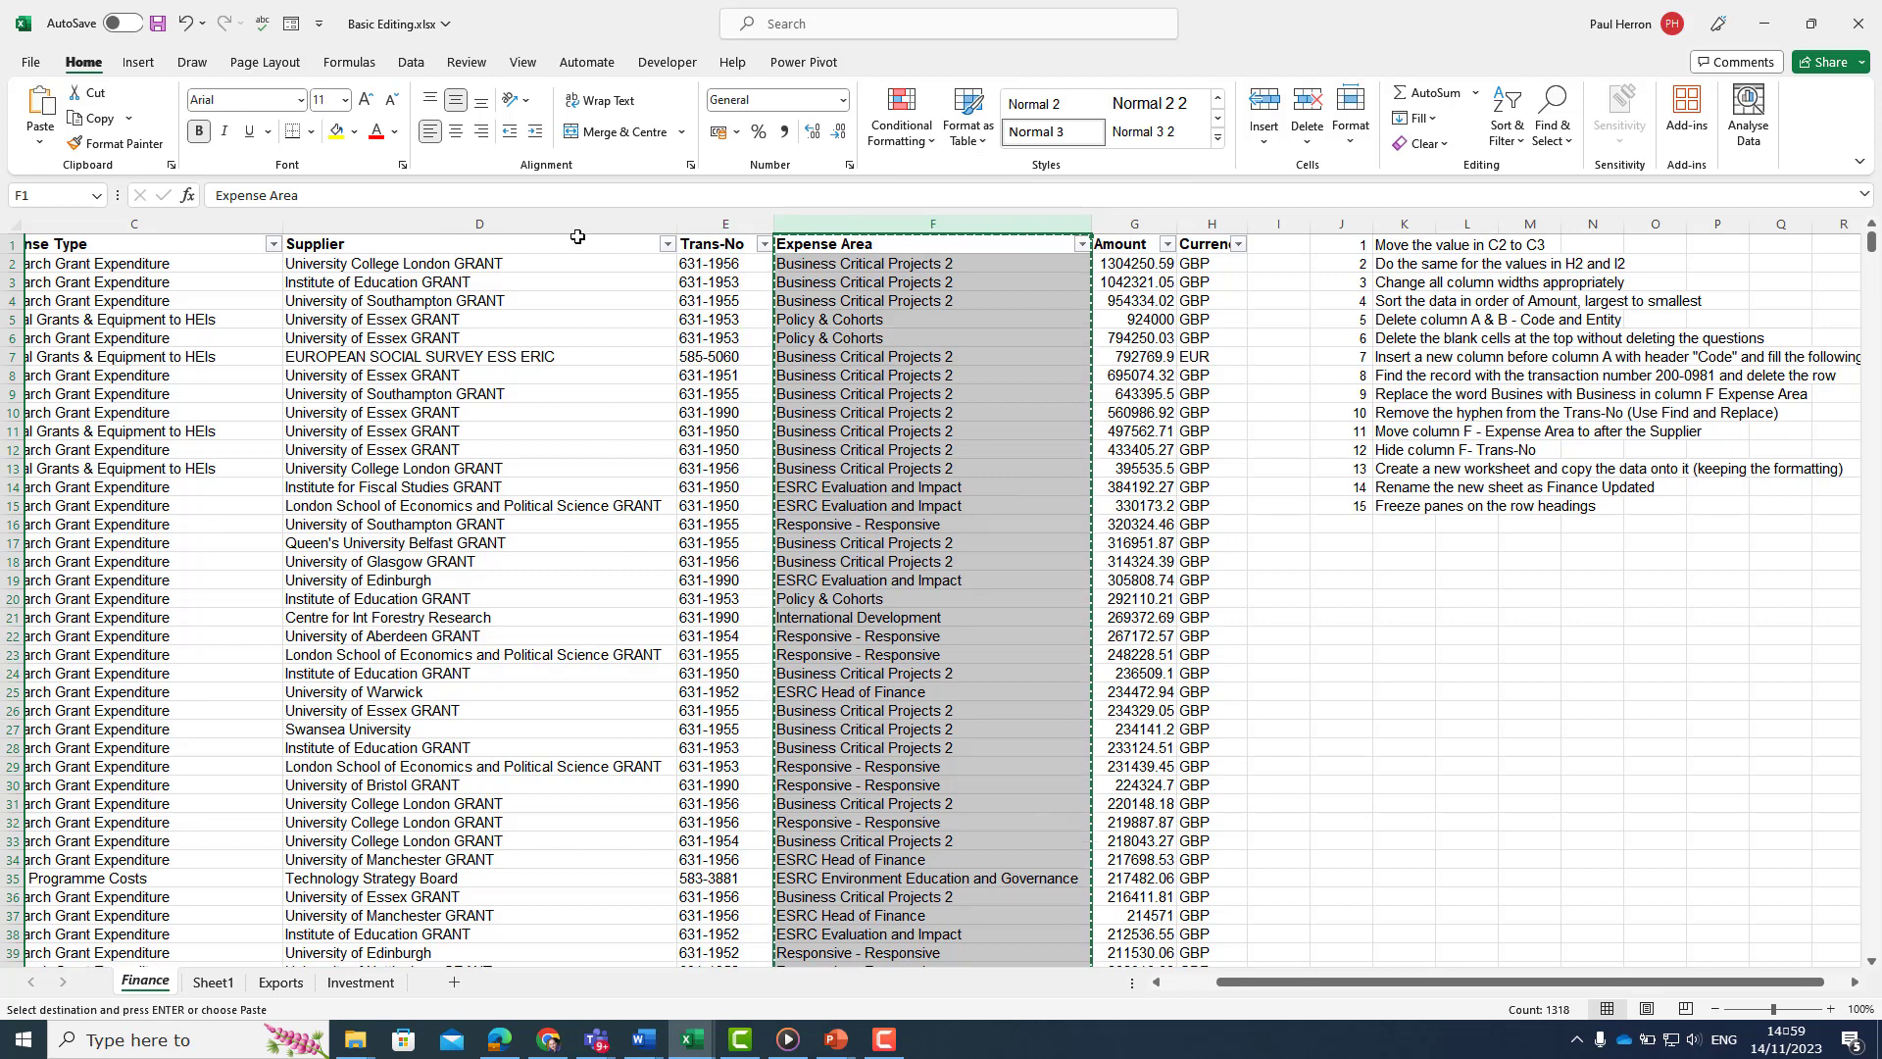
pyautogui.click(708, 219)
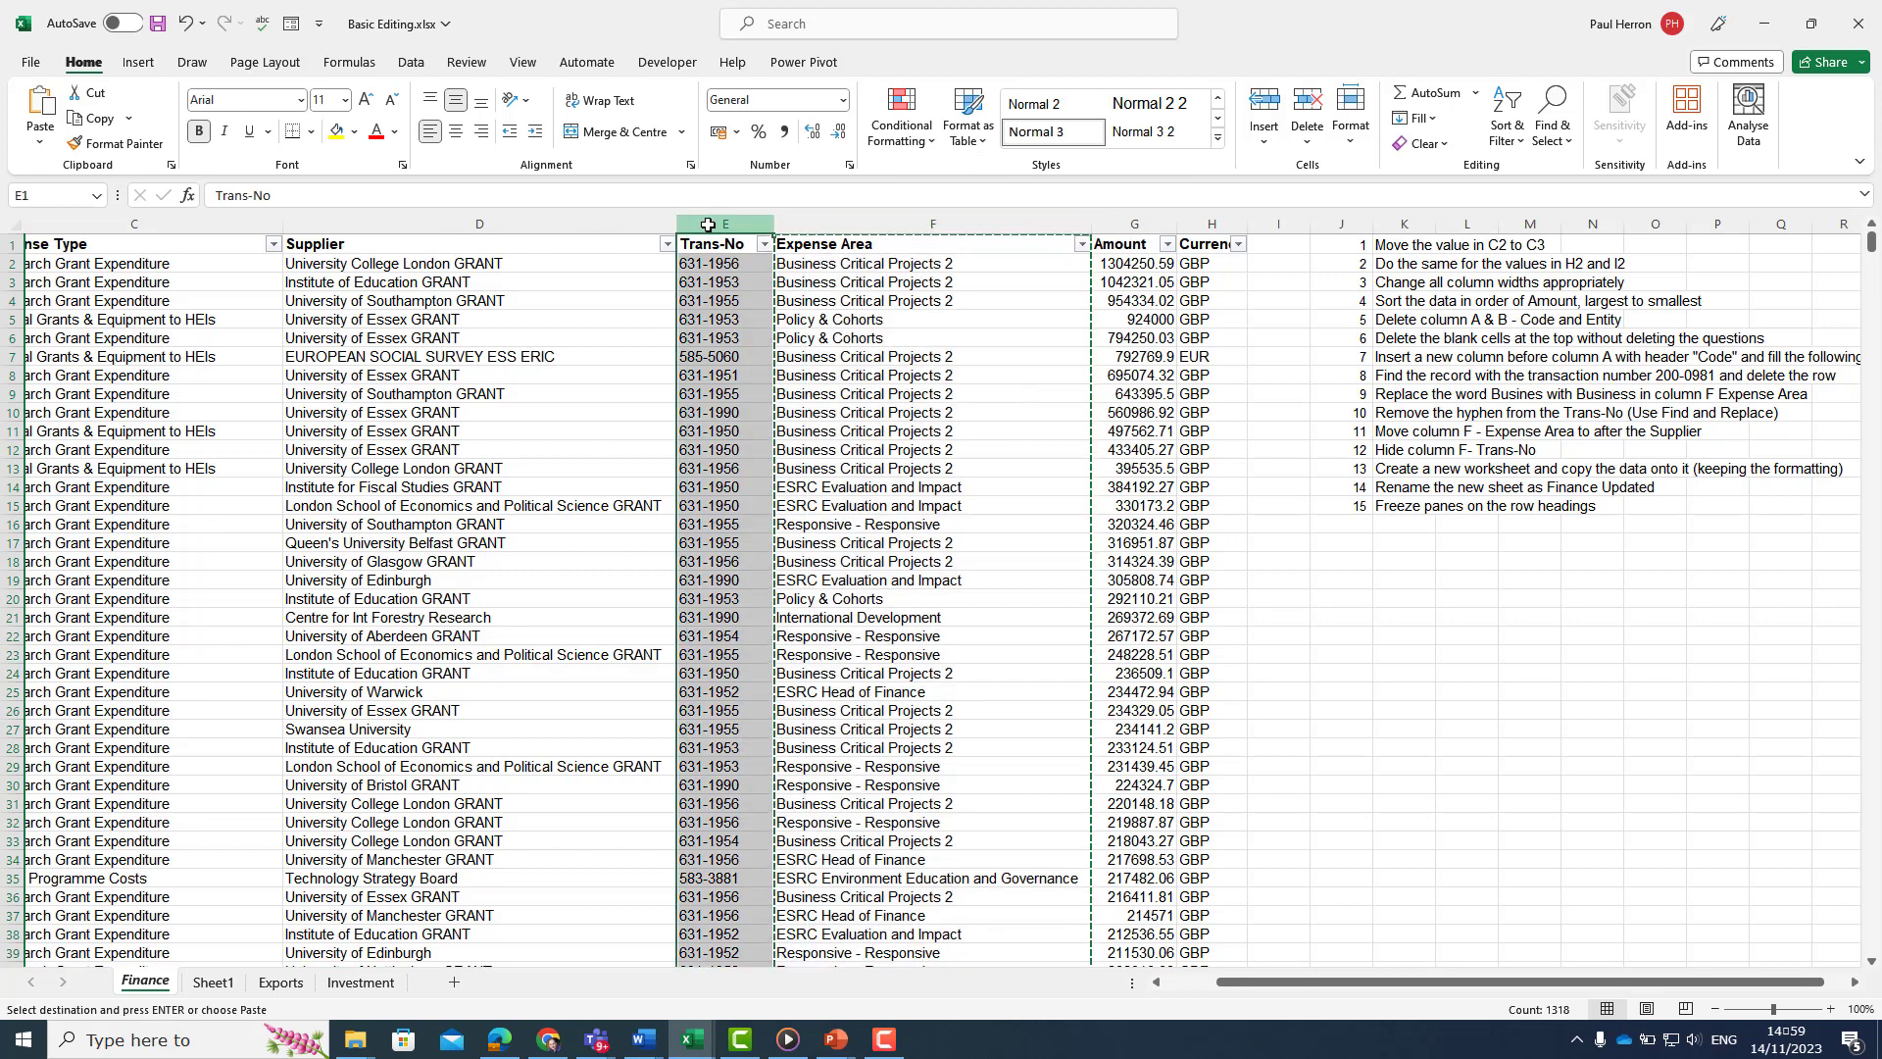
pyautogui.rightClick(712, 229)
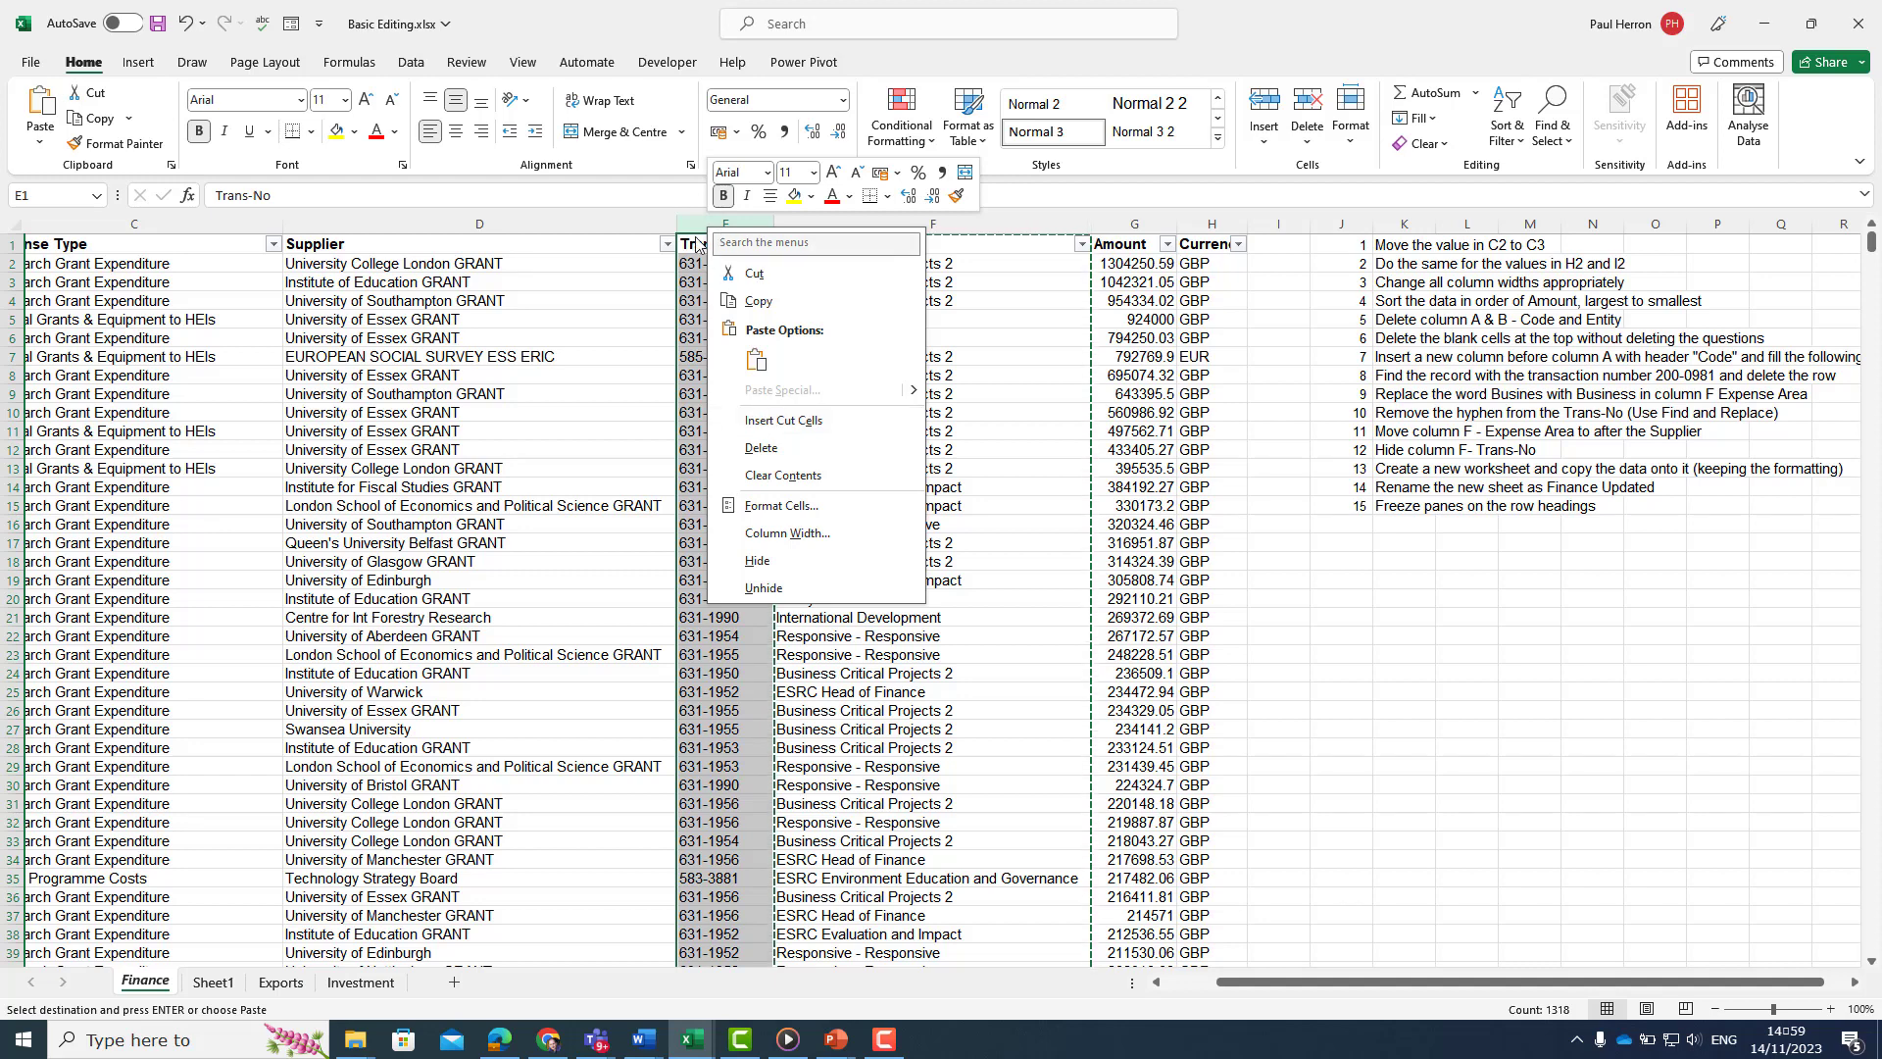
pyautogui.click(783, 420)
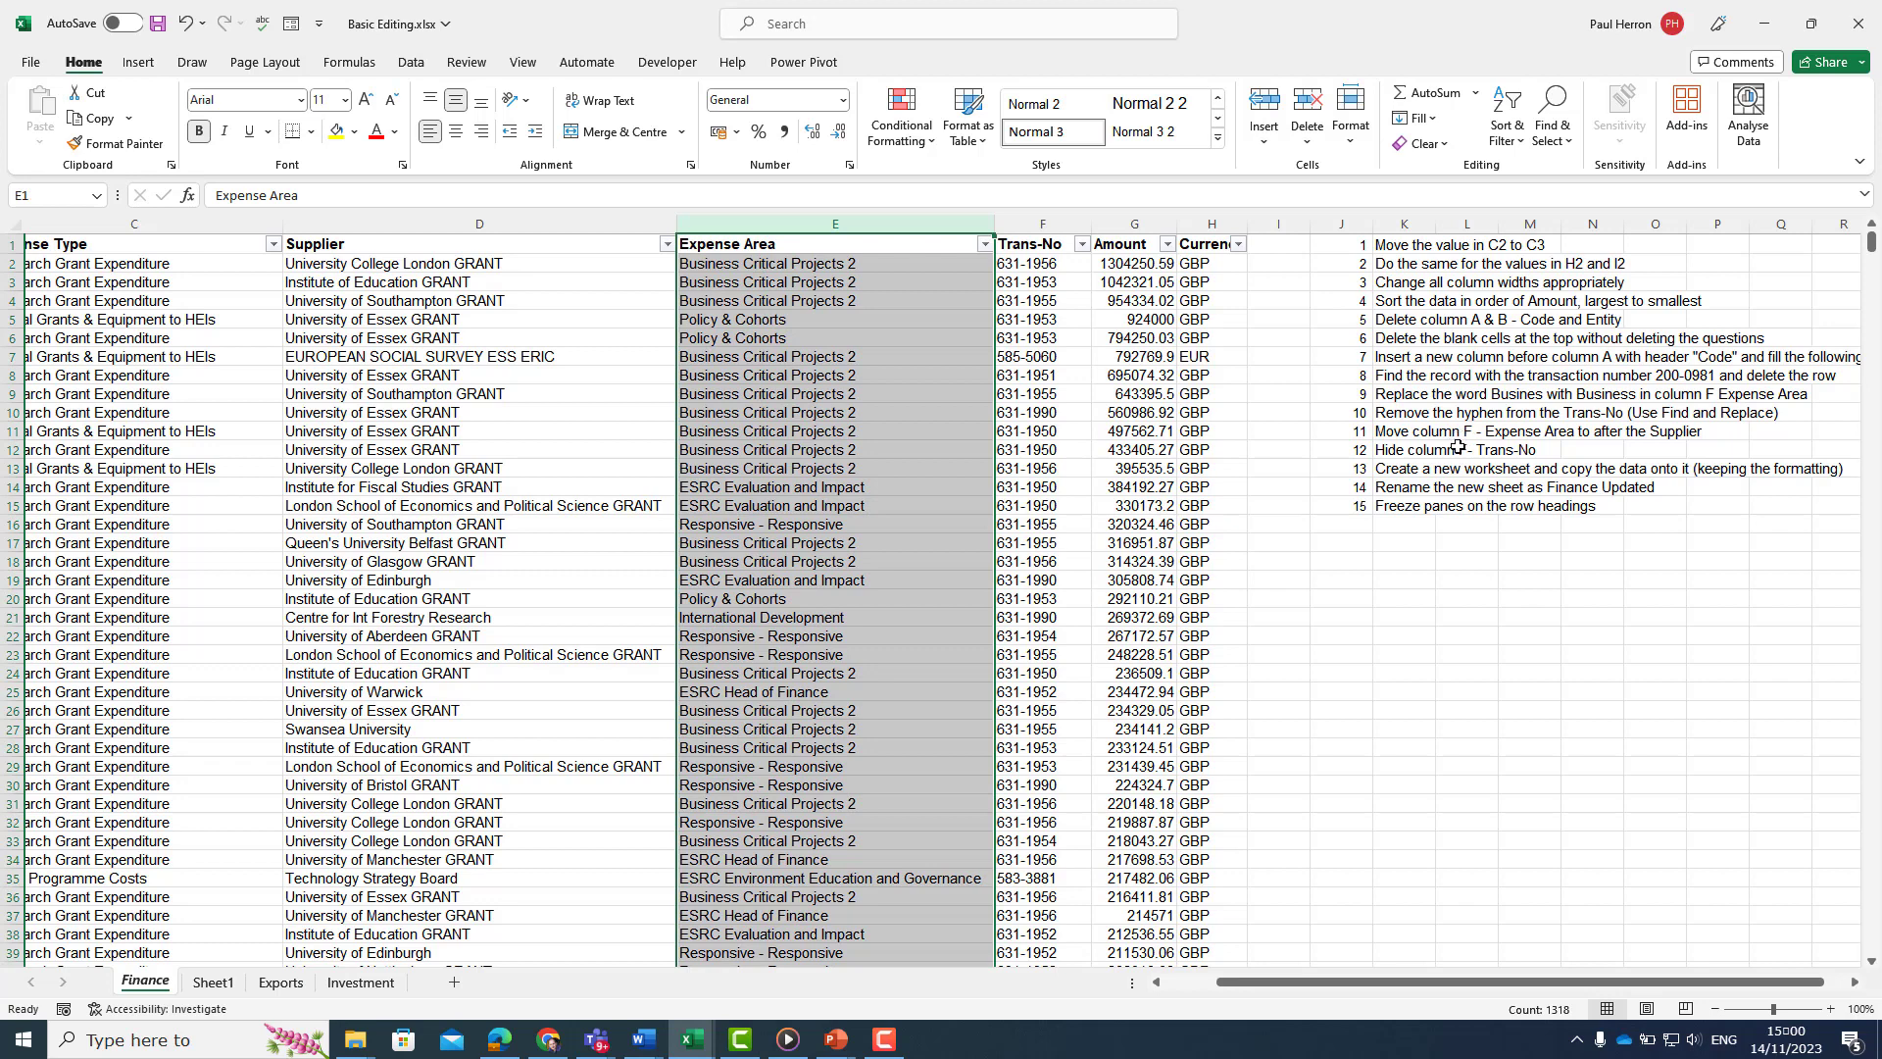
pyautogui.click(1429, 616)
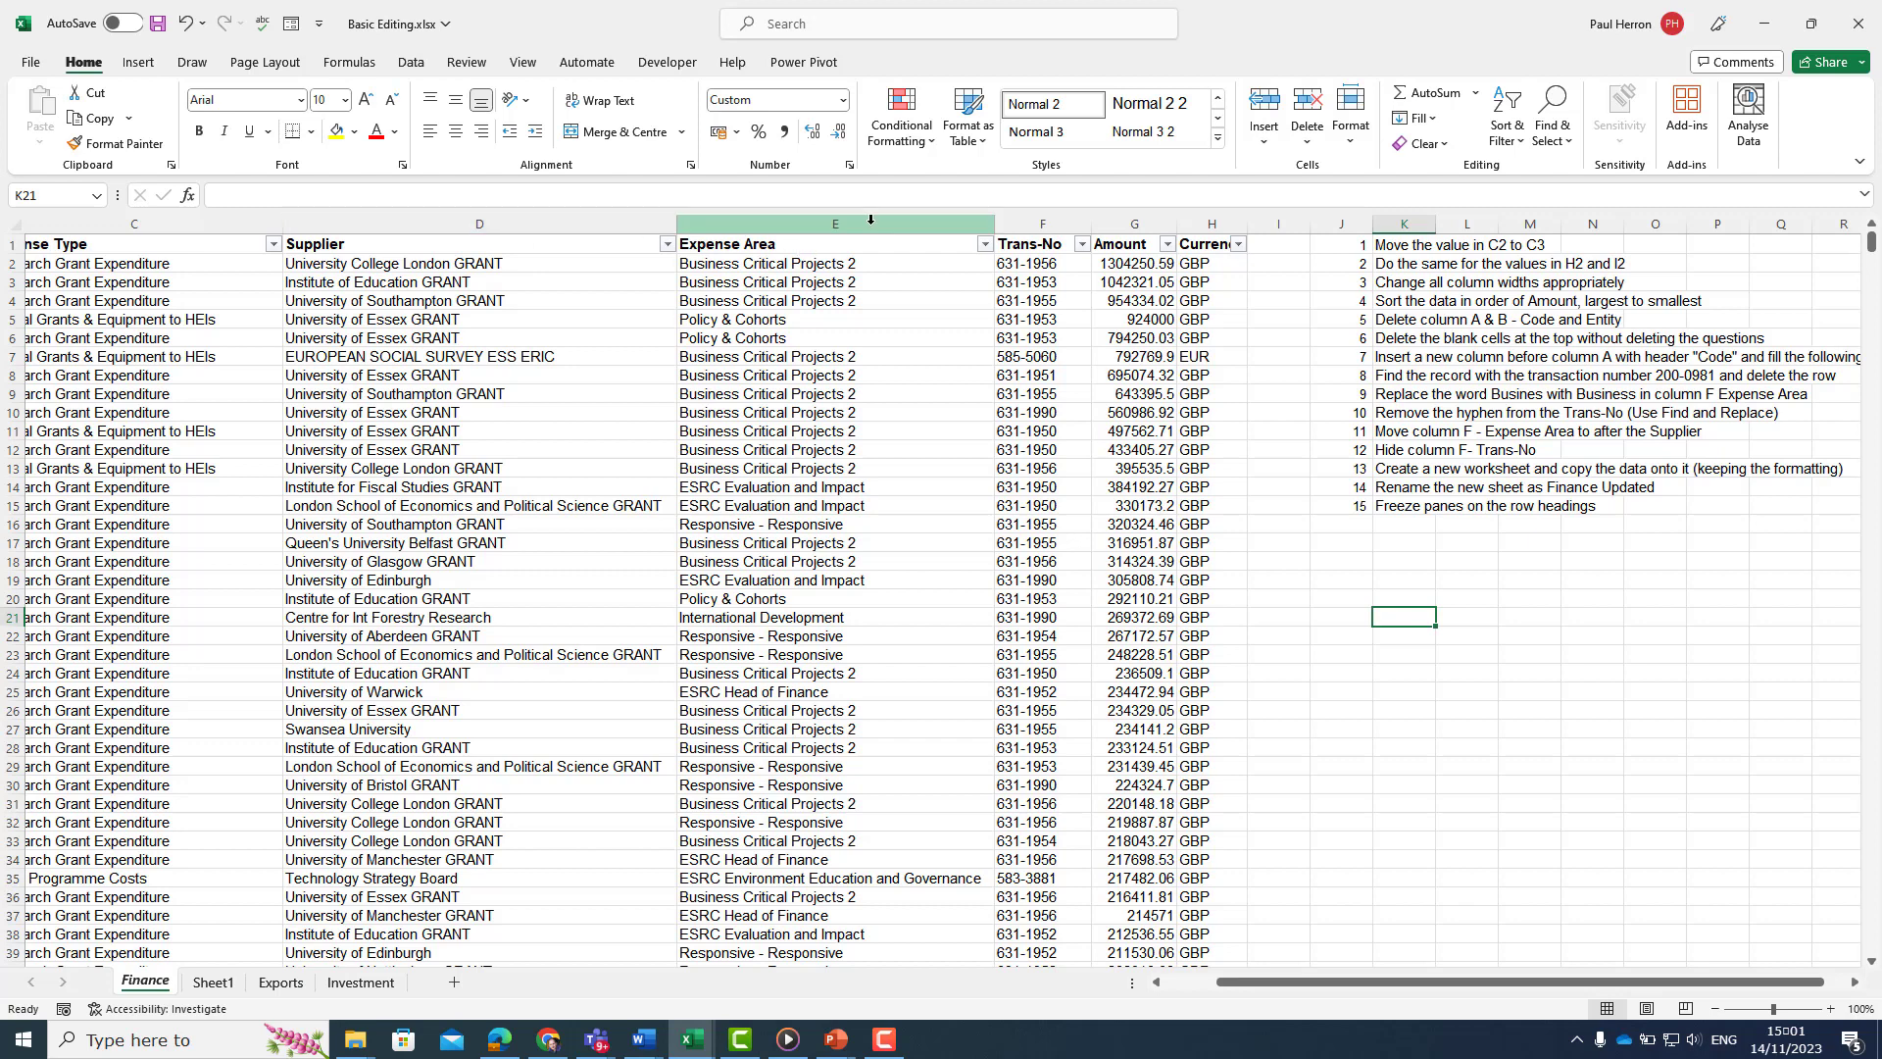
# Step: Hide columns E to G, covering Expense Area, Trans-No and Amount
pyautogui.click(1136, 223)
pyautogui.moveTo(1116, 223); pyautogui.dragTo(900, 227)
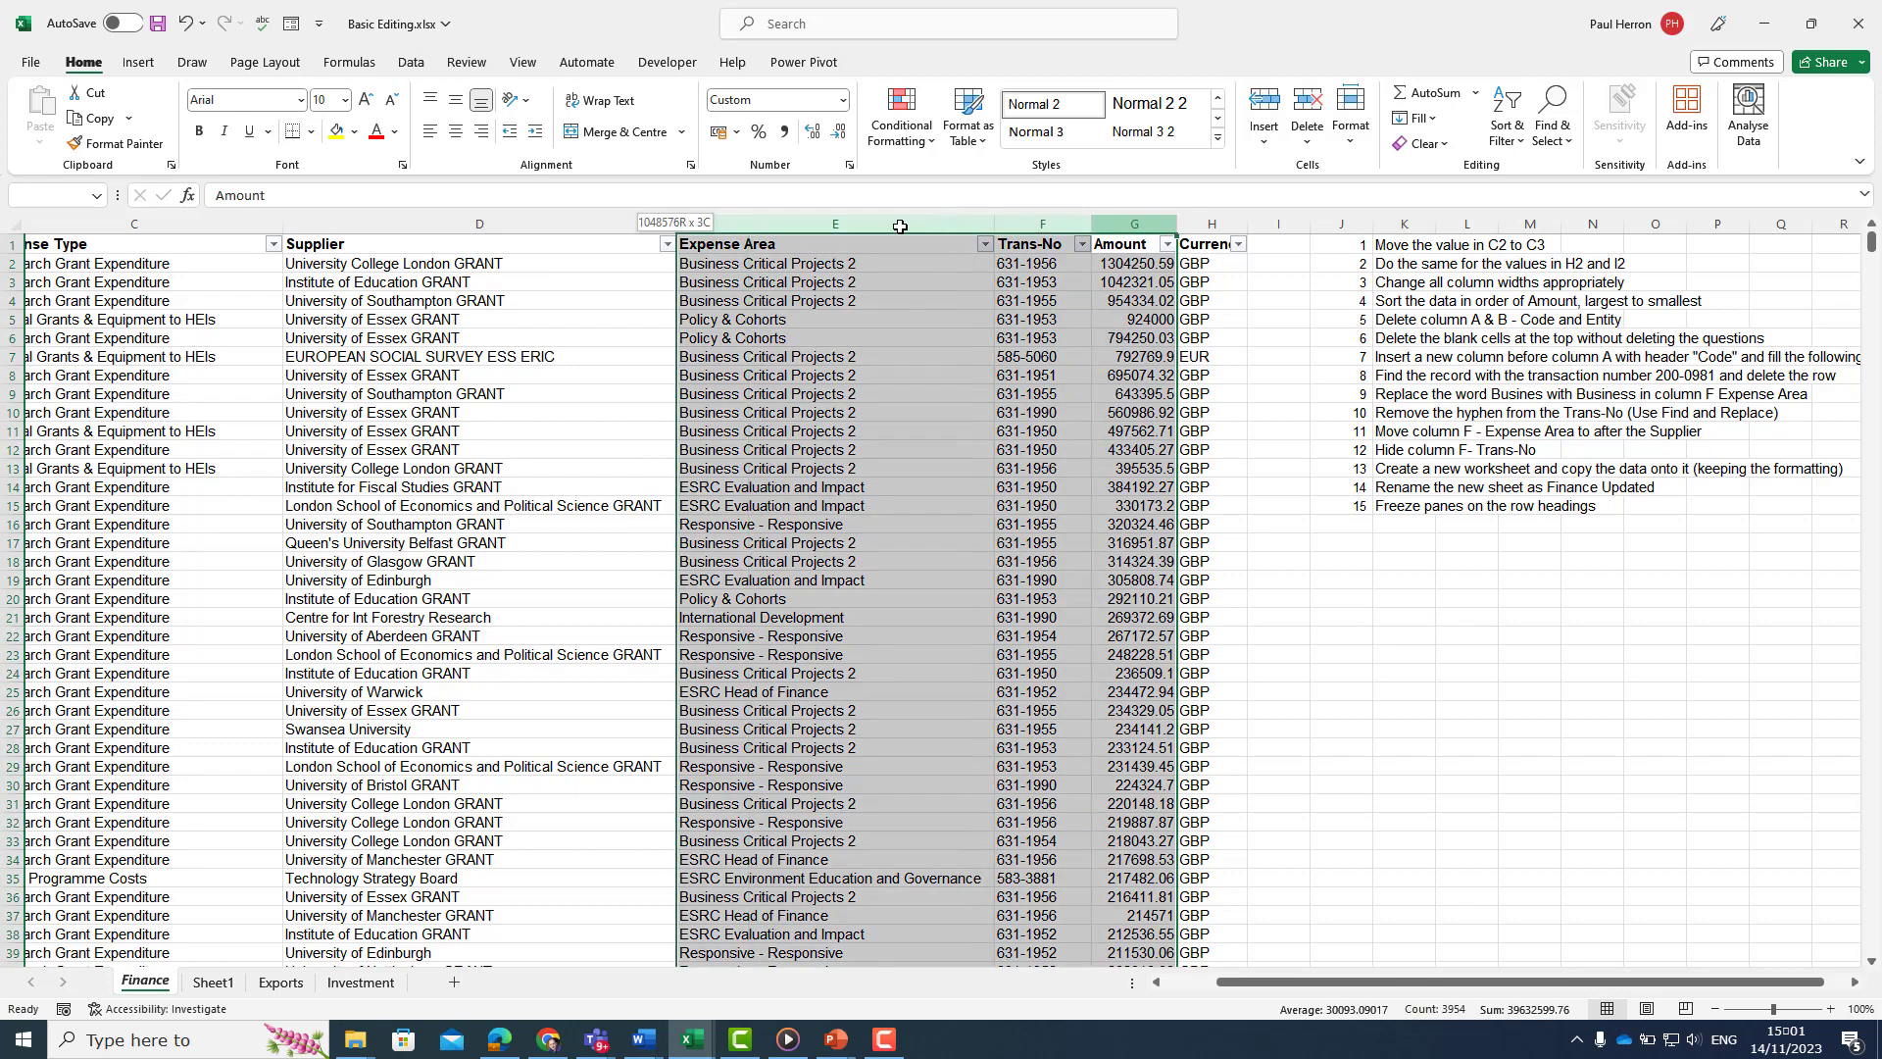
pyautogui.rightClick(902, 228)
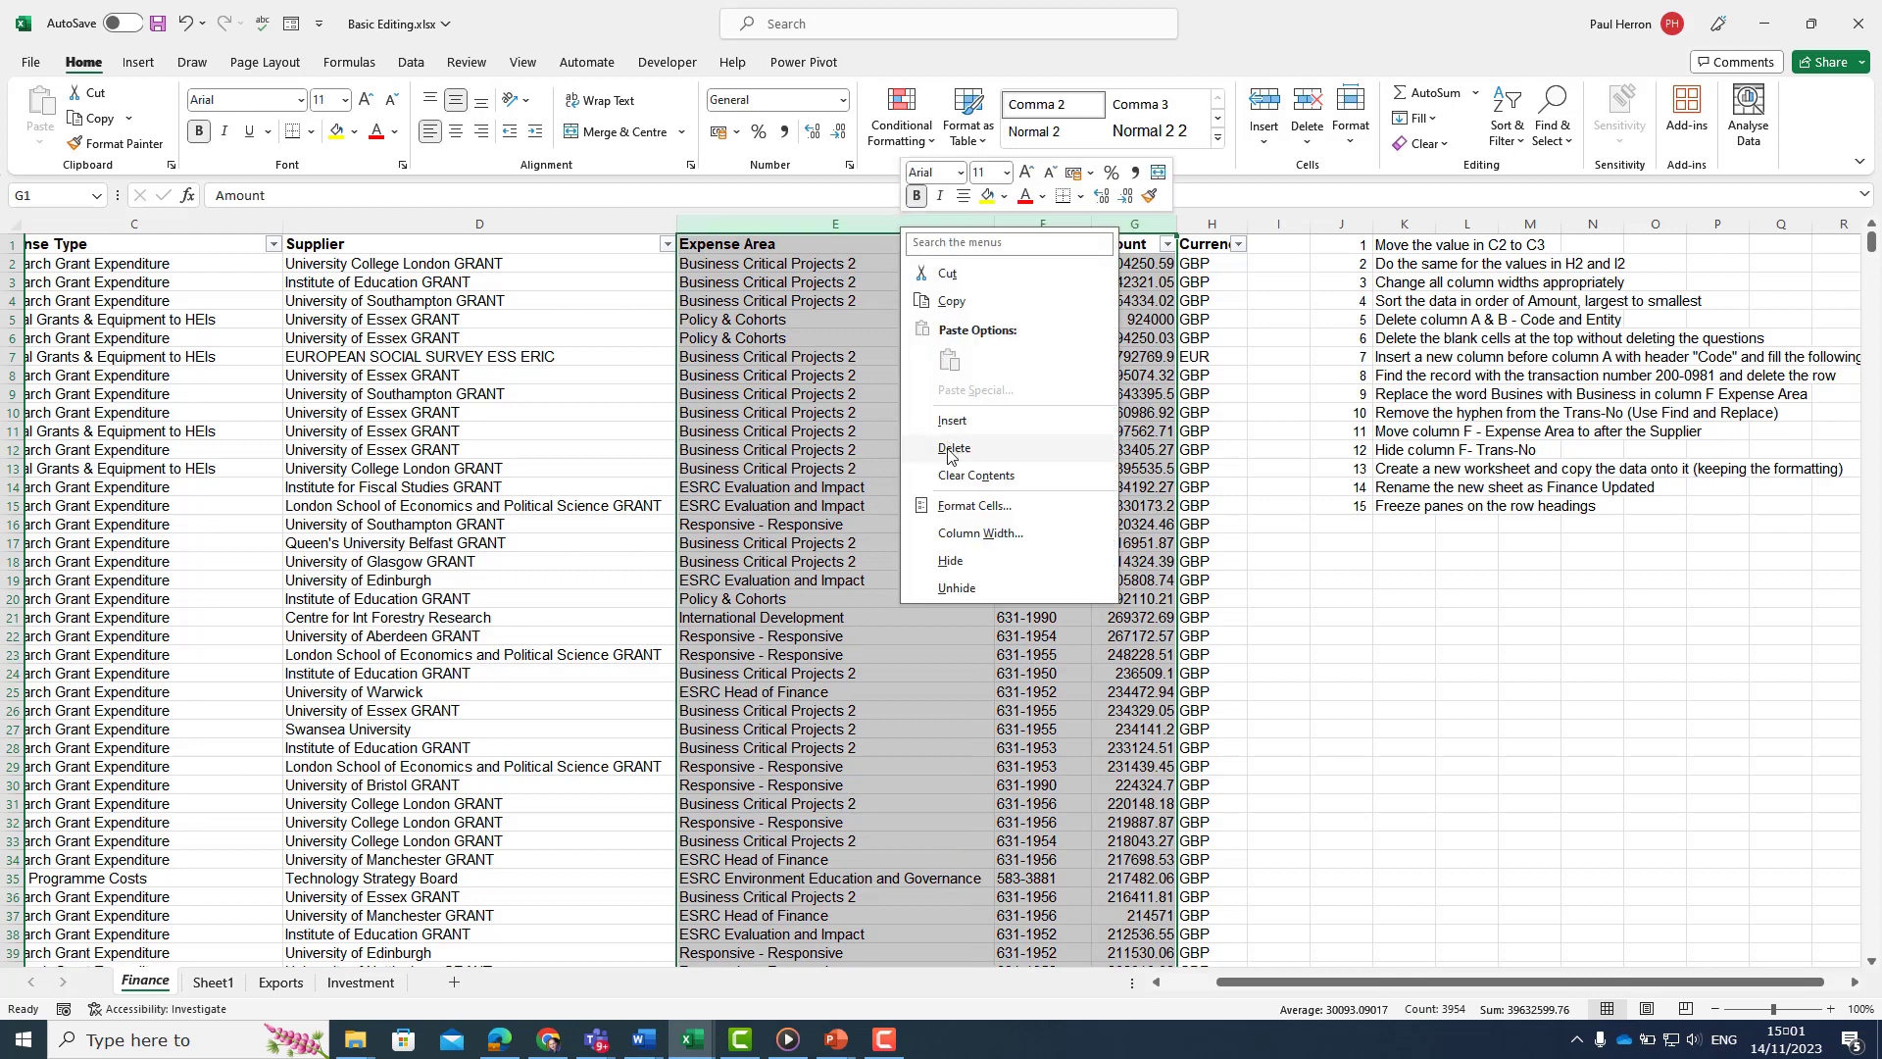
pyautogui.click(947, 561)
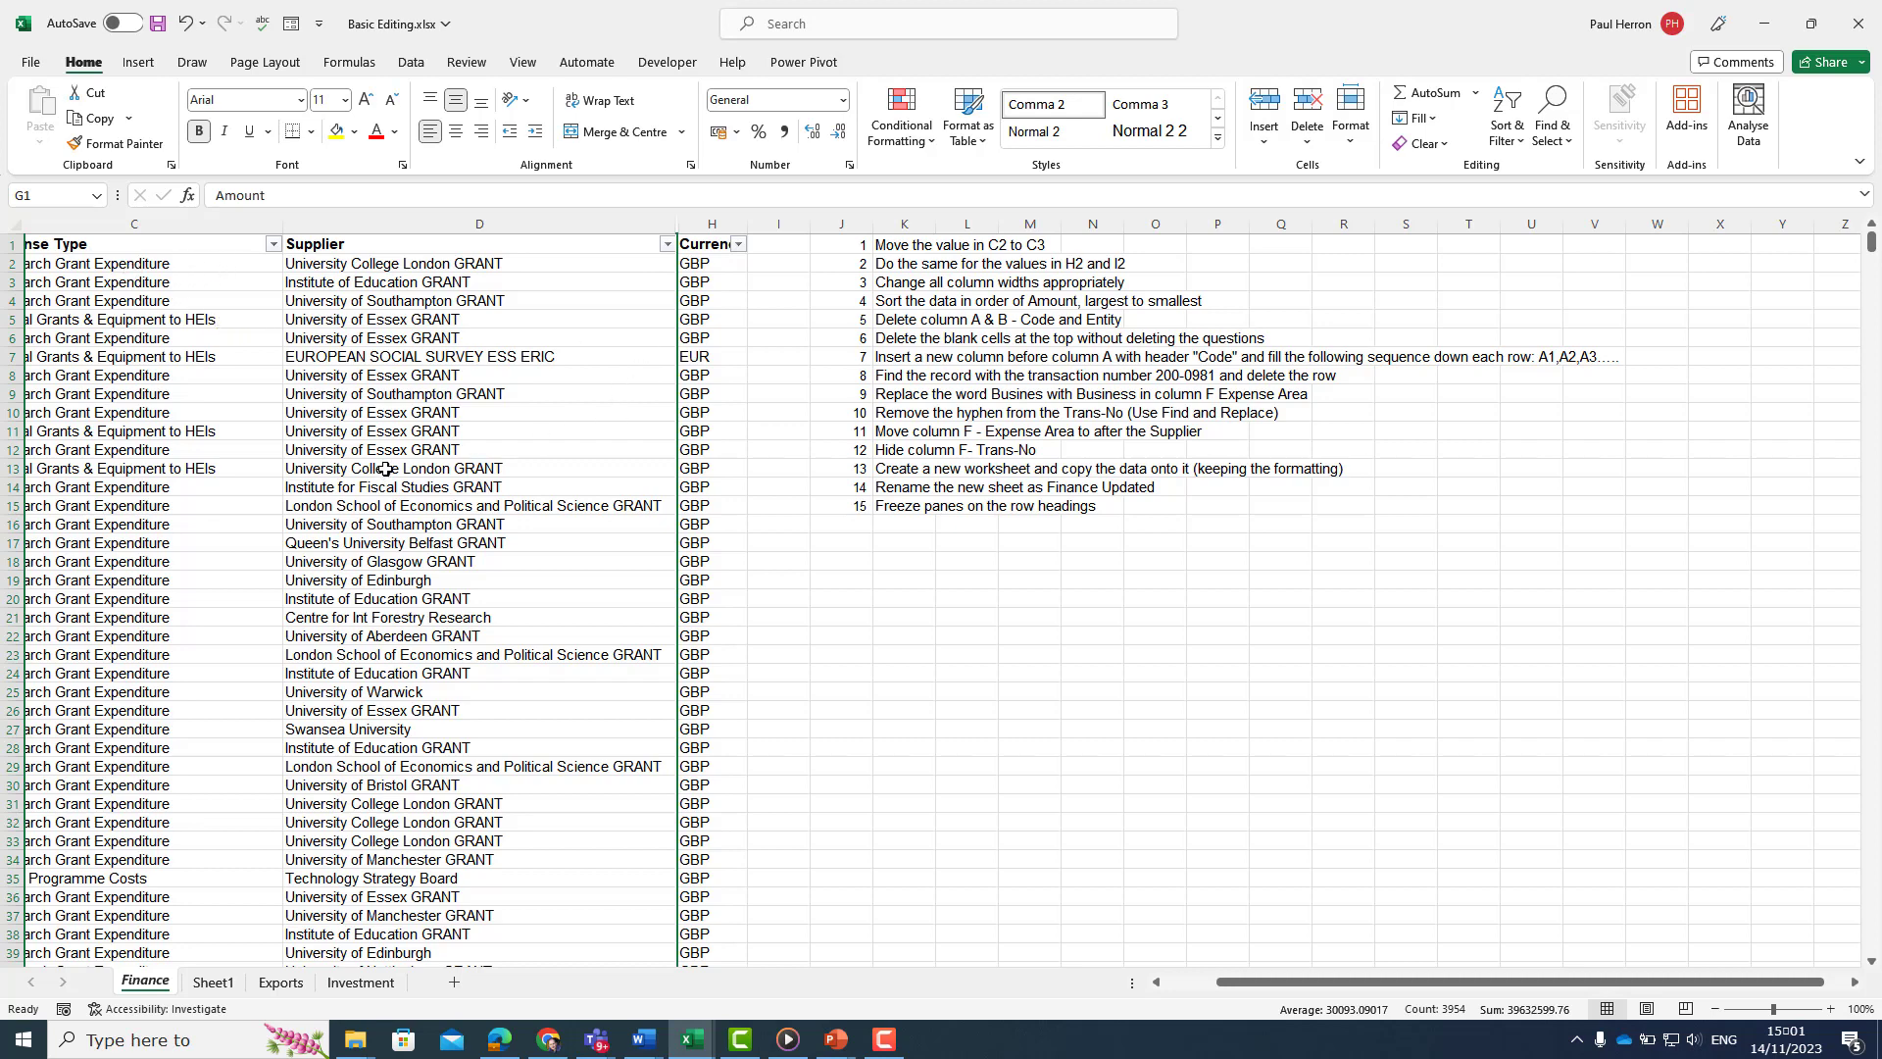
# Step: Unhide the columns between Supplier, column D, and Currency, column H
pyautogui.click(519, 222)
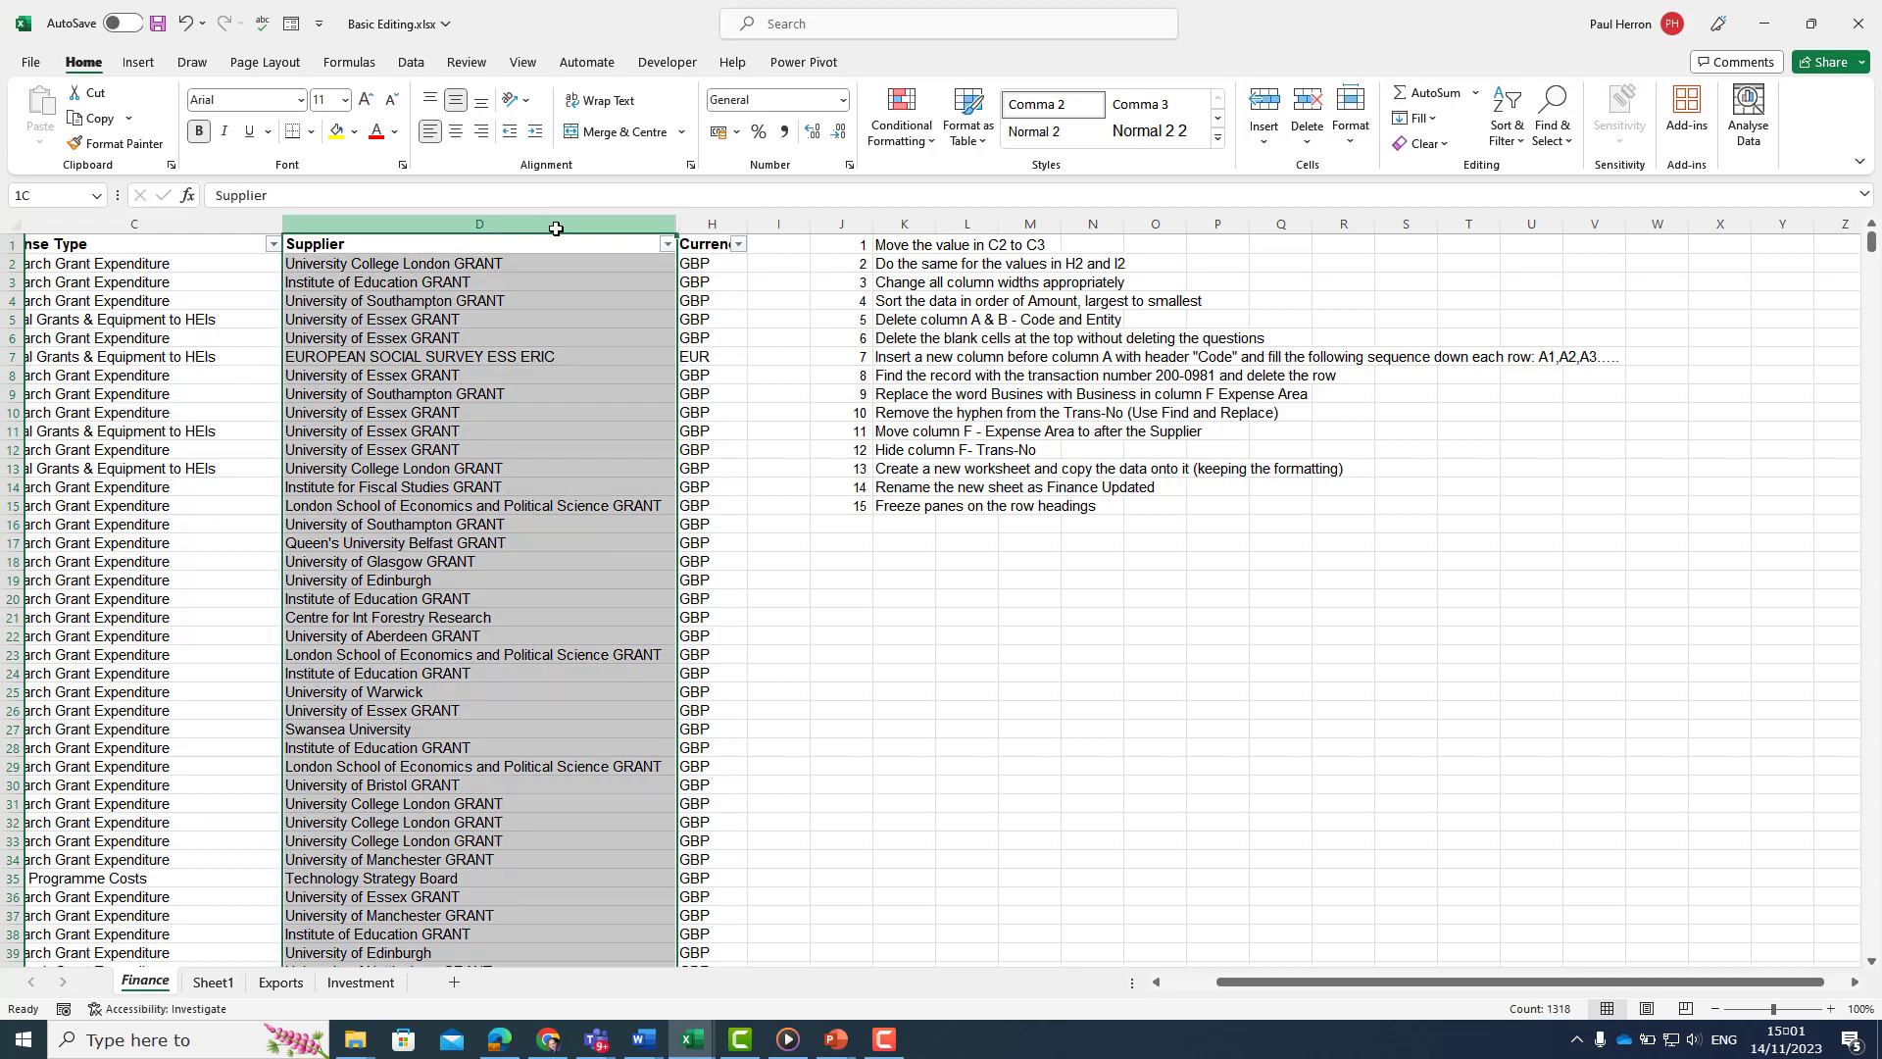
pyautogui.moveTo(567, 227); pyautogui.dragTo(702, 221)
pyautogui.rightClick(702, 221)
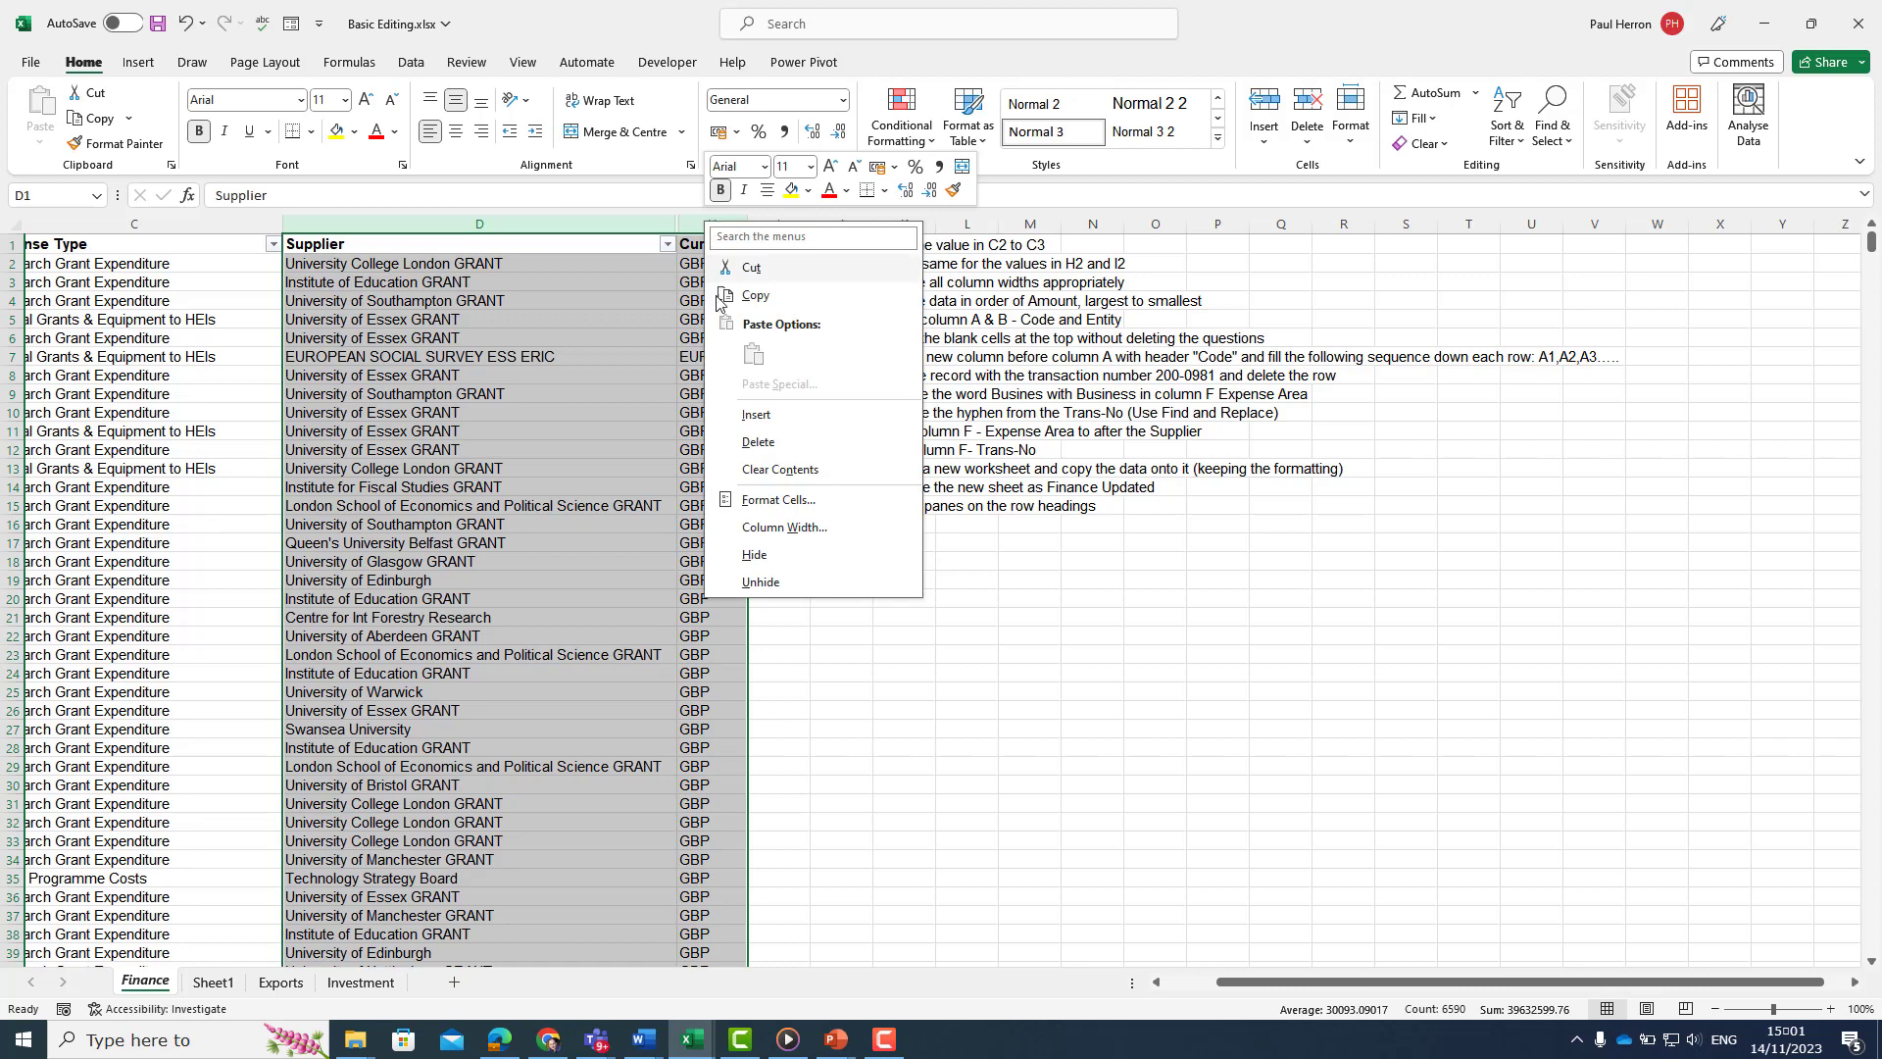
pyautogui.click(761, 583)
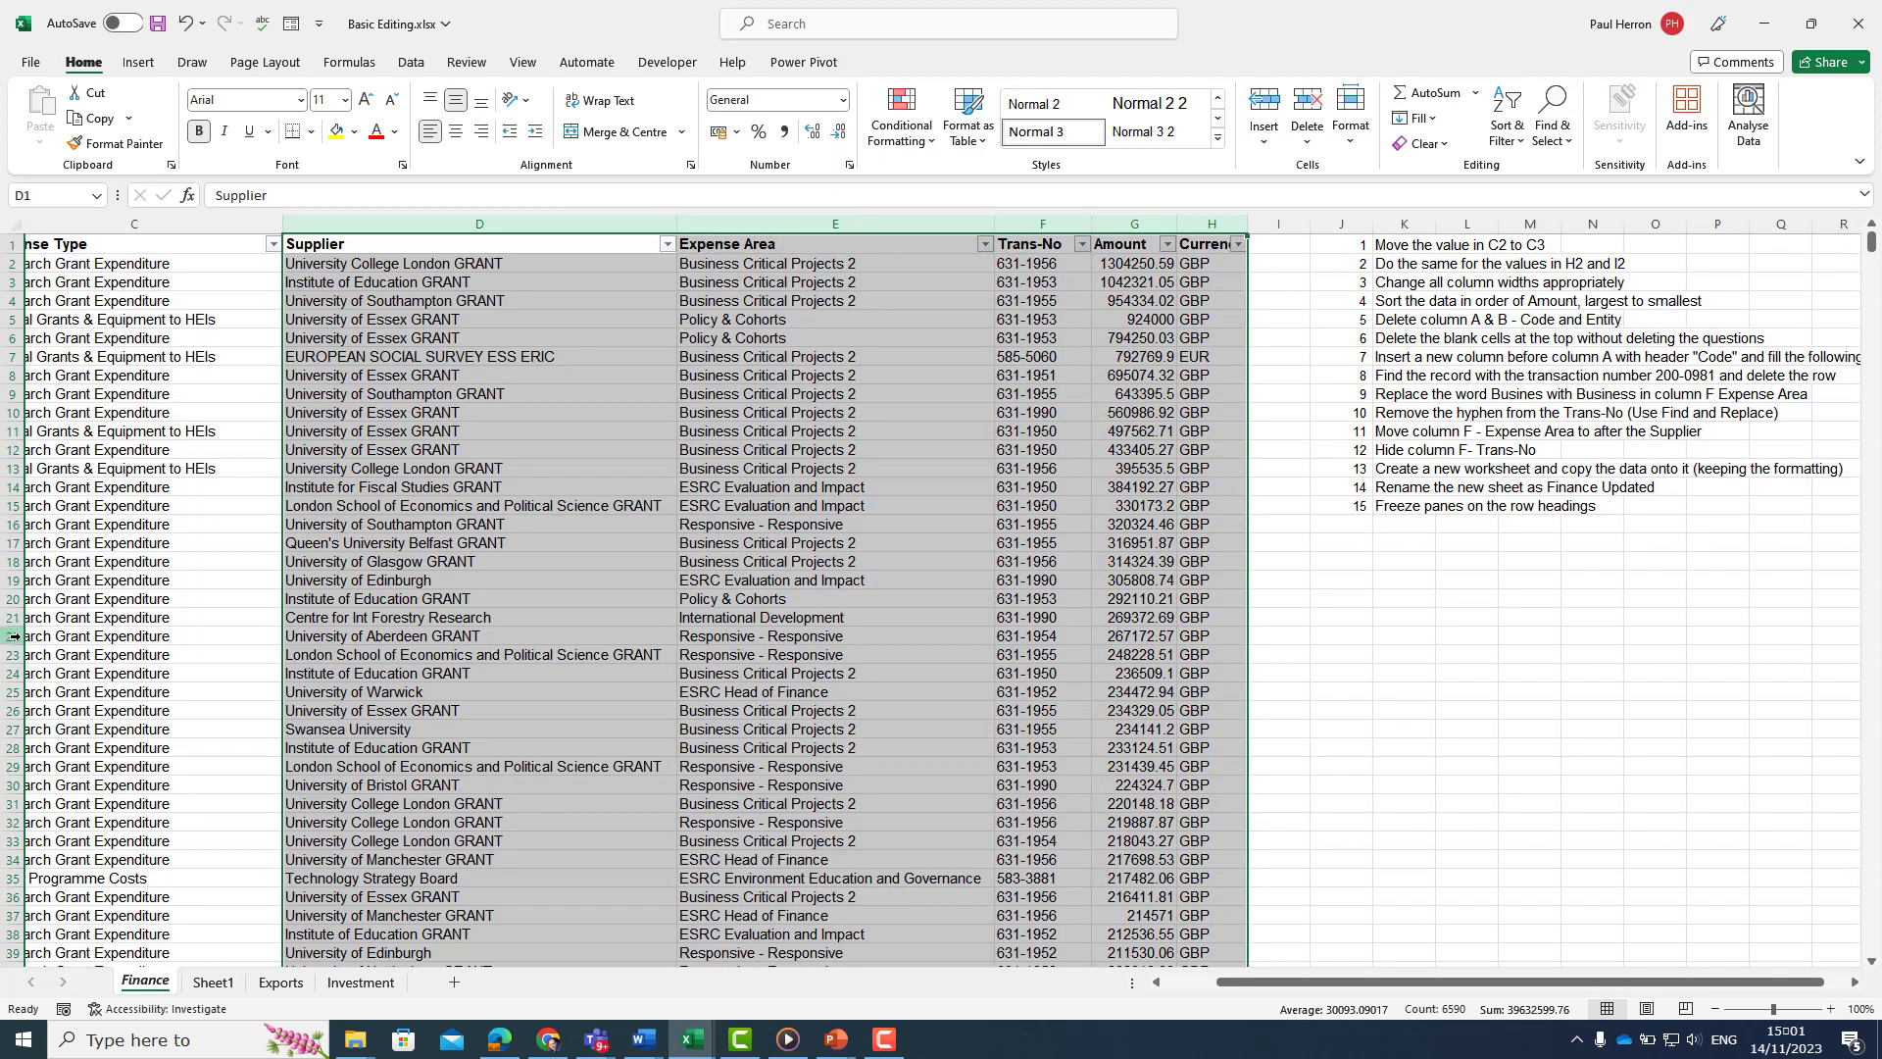
# Step: Hide rows 22 to 31 on the Finance sheet
pyautogui.moveTo(15, 635); pyautogui.dragTo(5, 810)
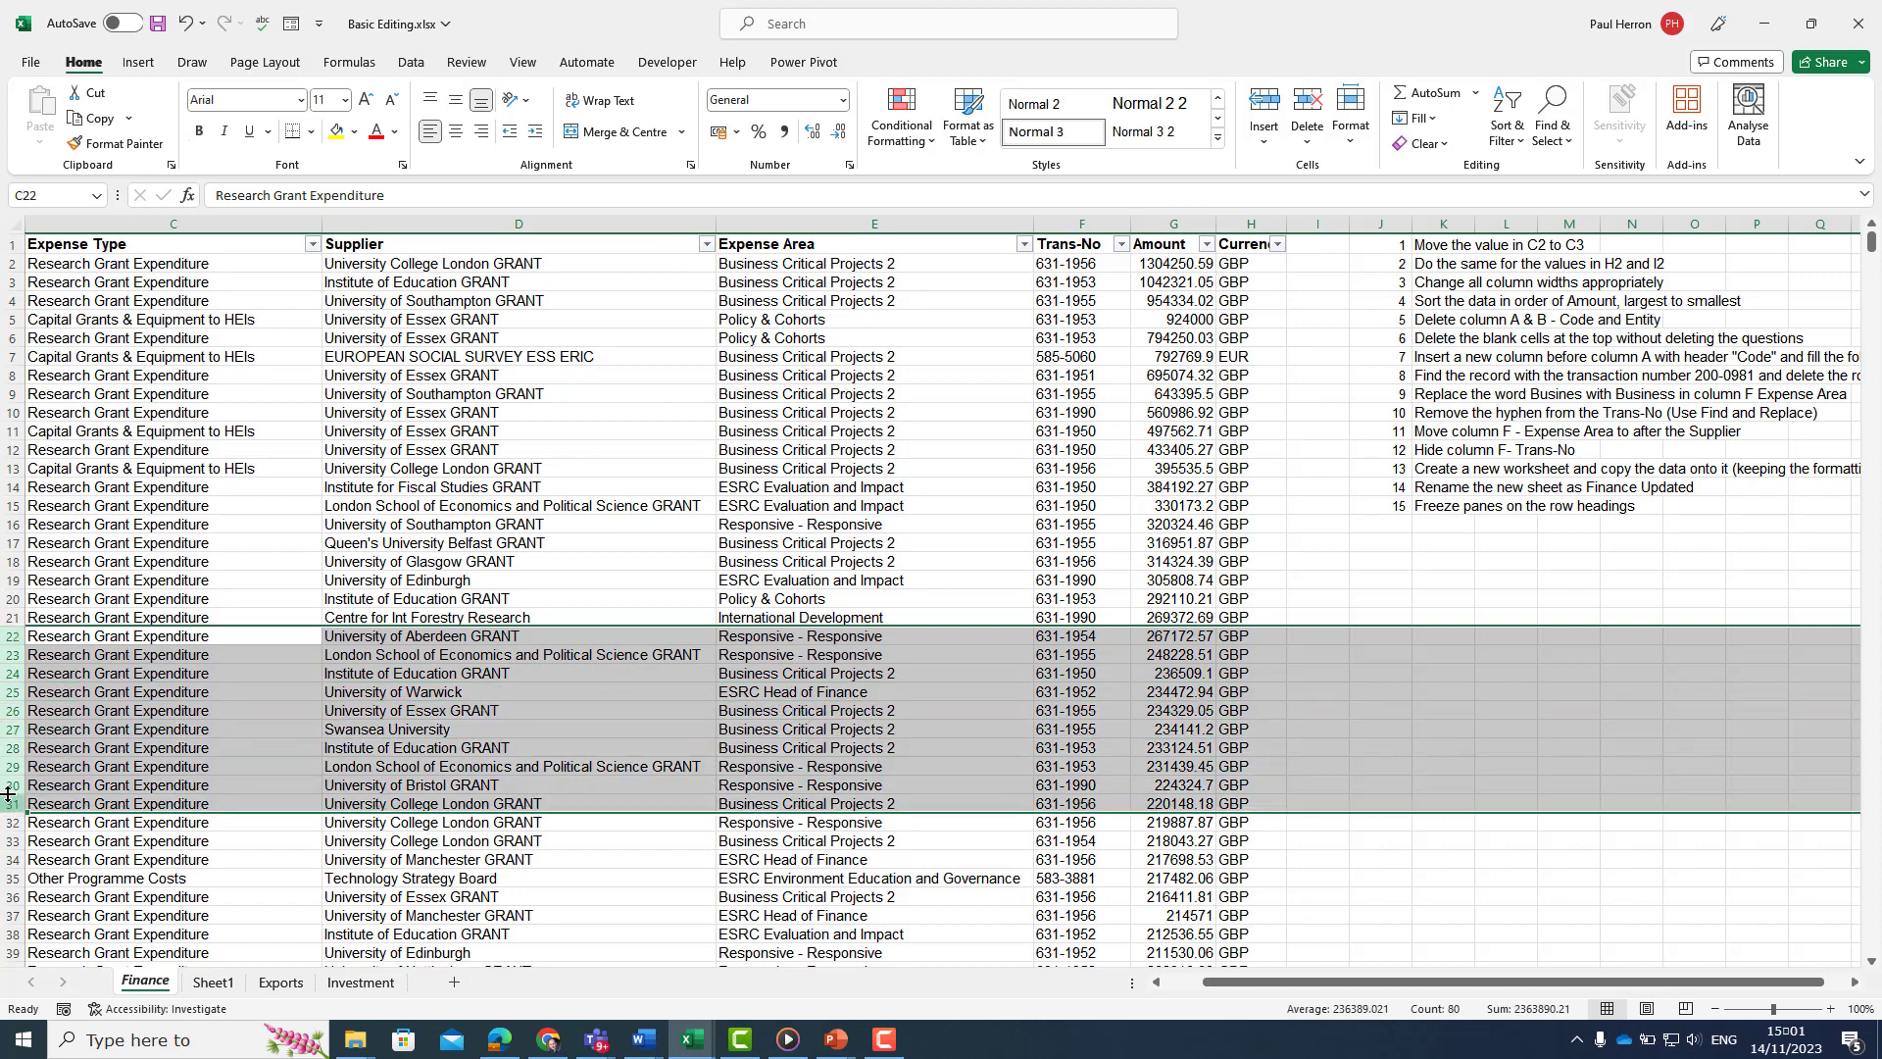
pyautogui.rightClick(13, 710)
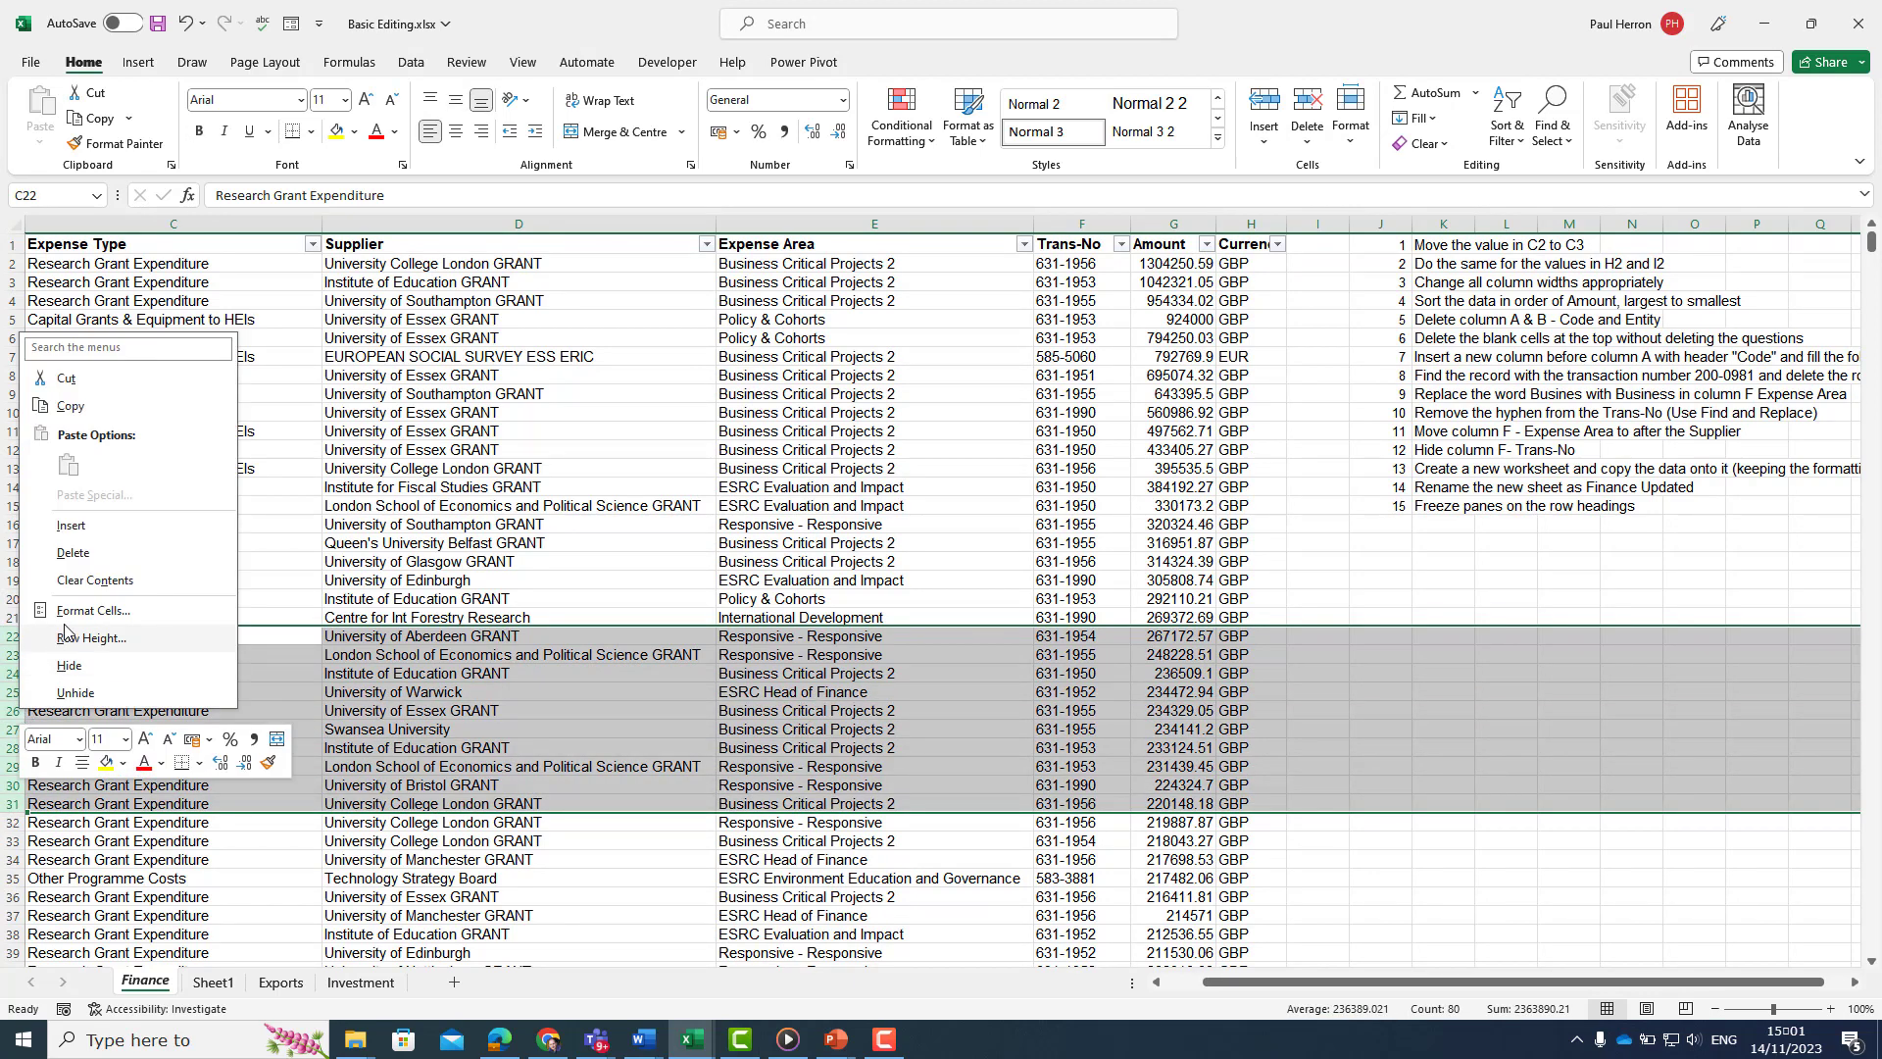
pyautogui.click(57, 673)
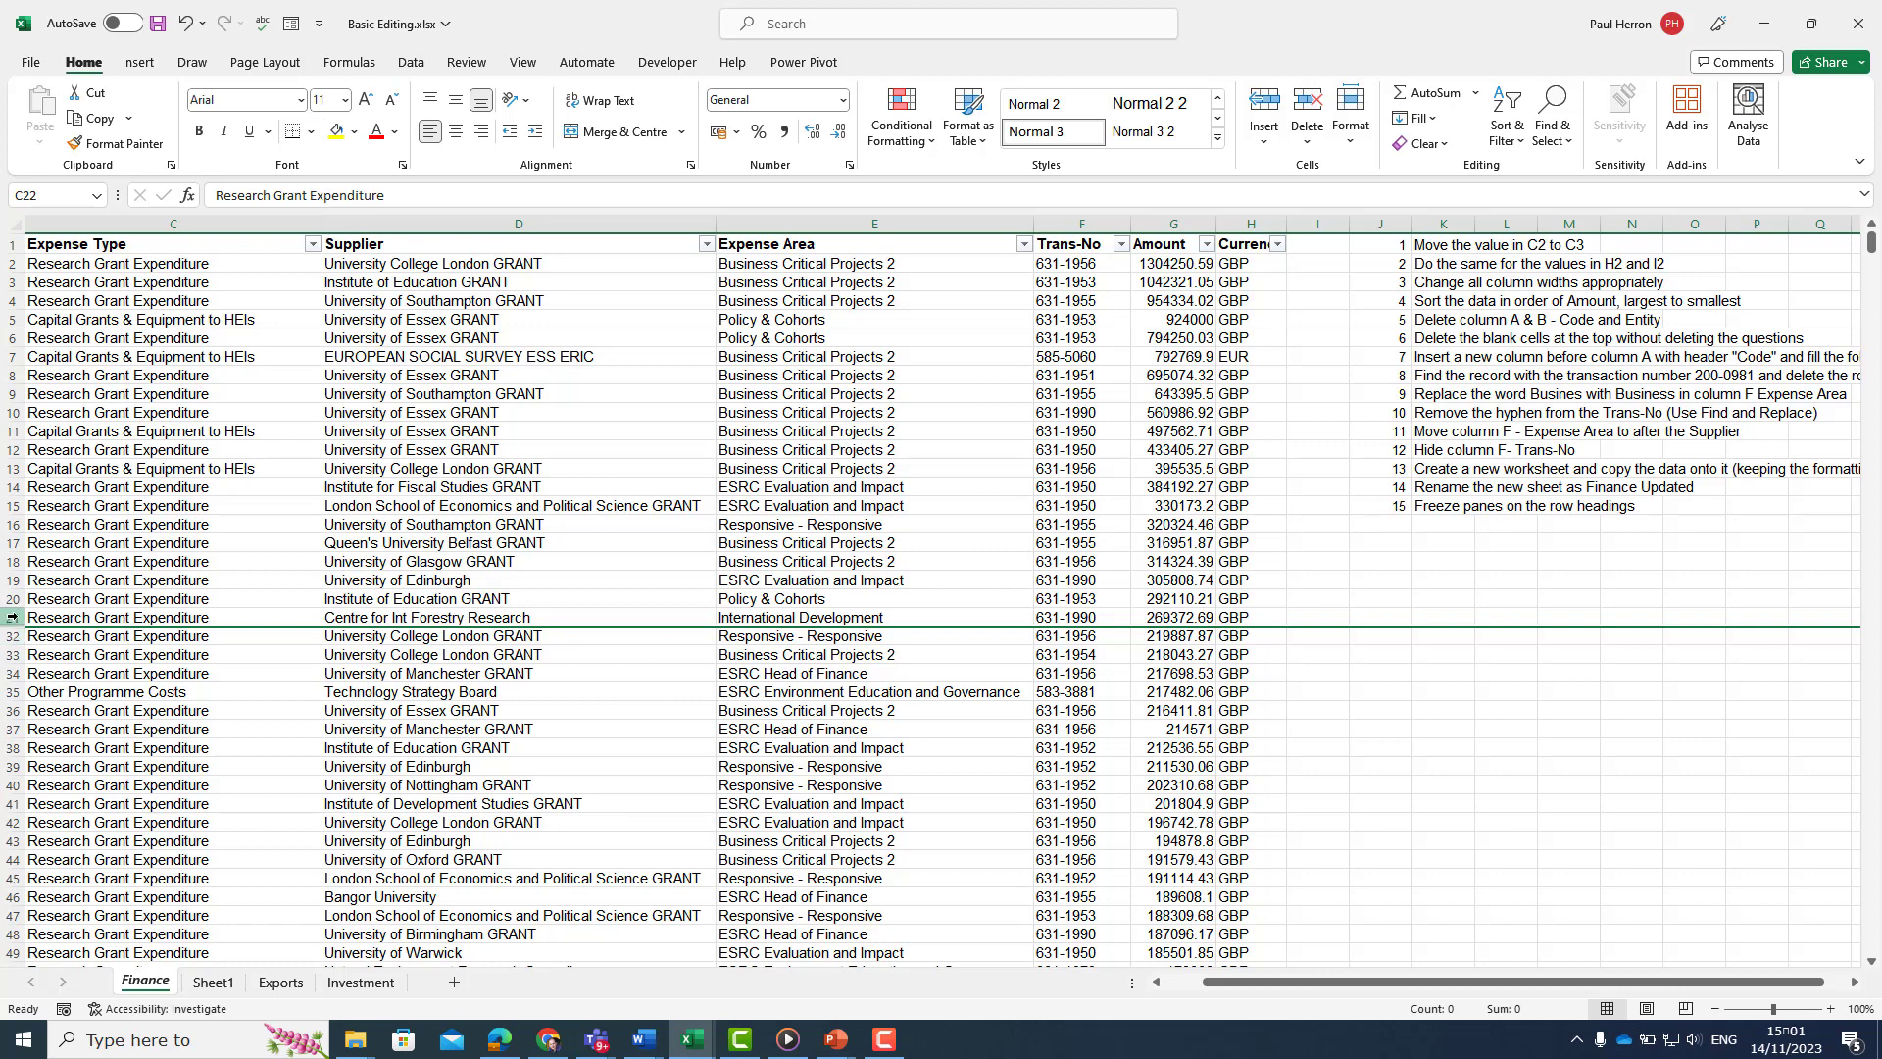
# Step: Unhide the hidden rows between row 21 and row 32, and deselect the rows
pyautogui.moveTo(12, 617); pyautogui.dragTo(16, 645)
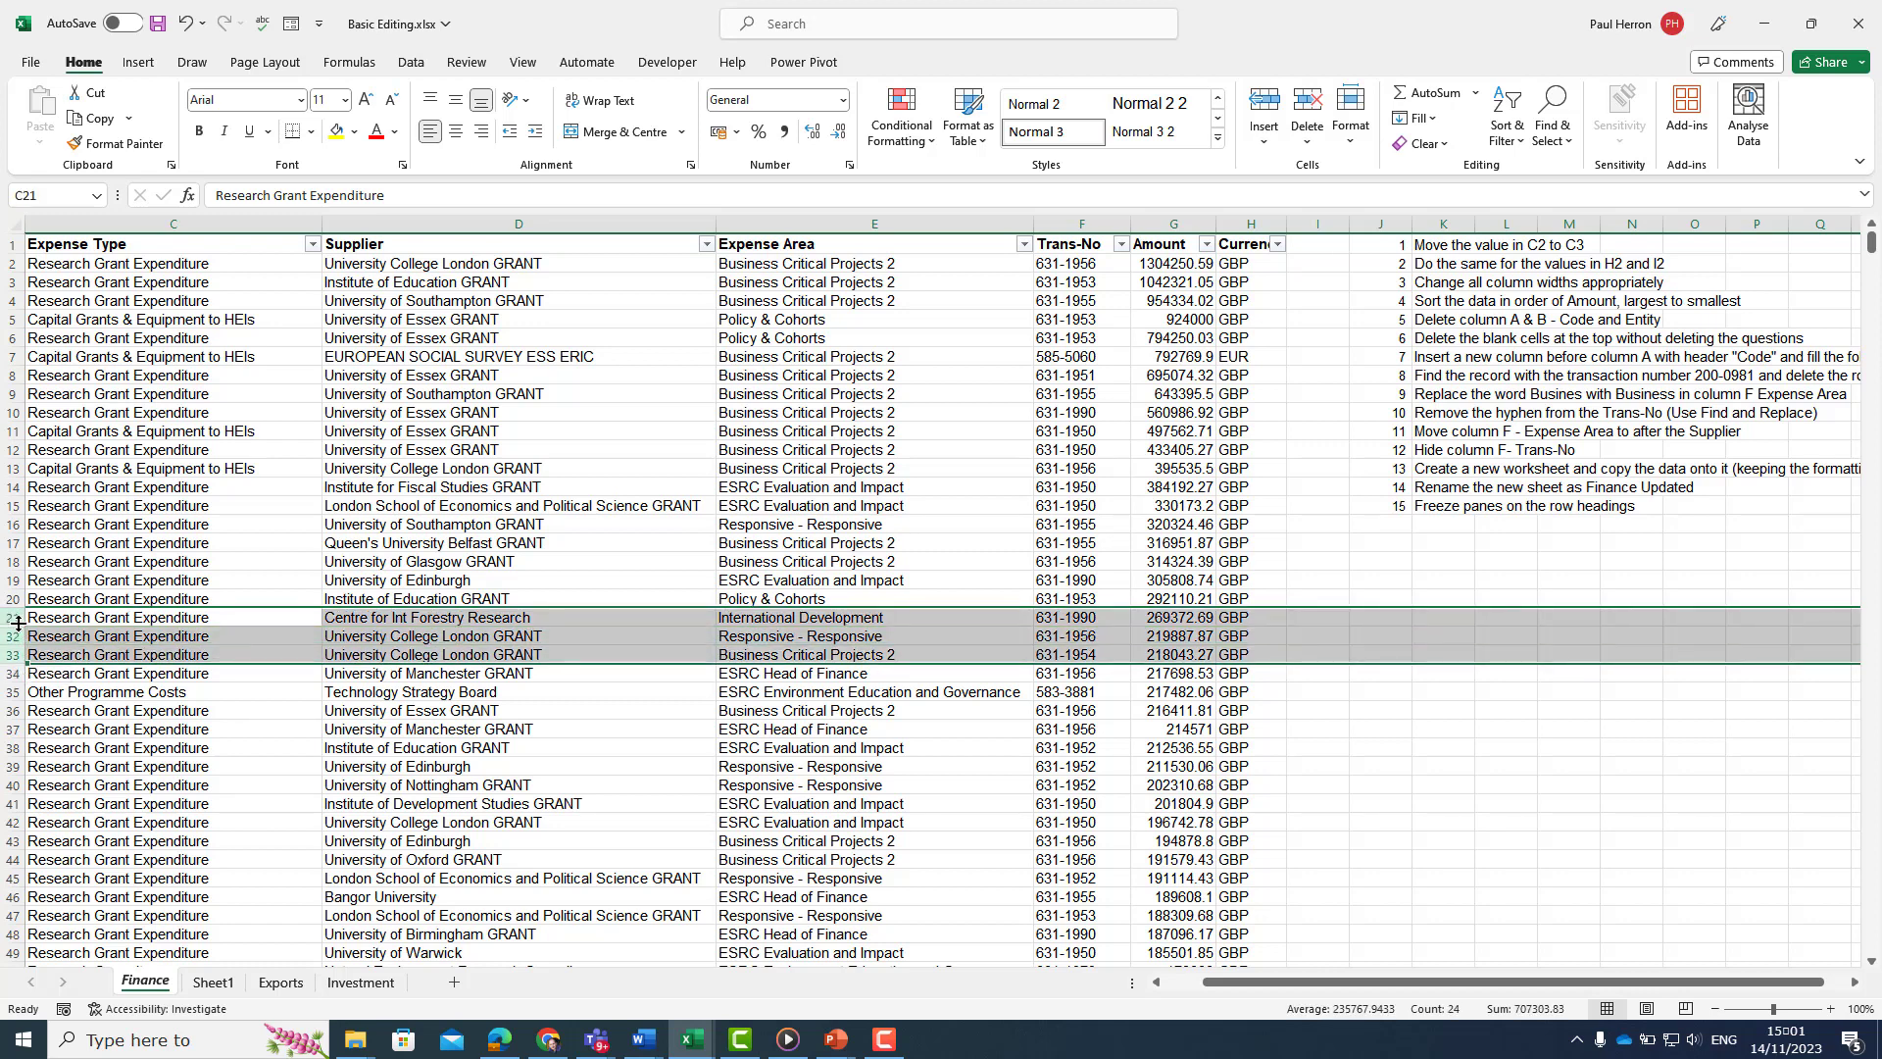
pyautogui.rightClick(17, 622)
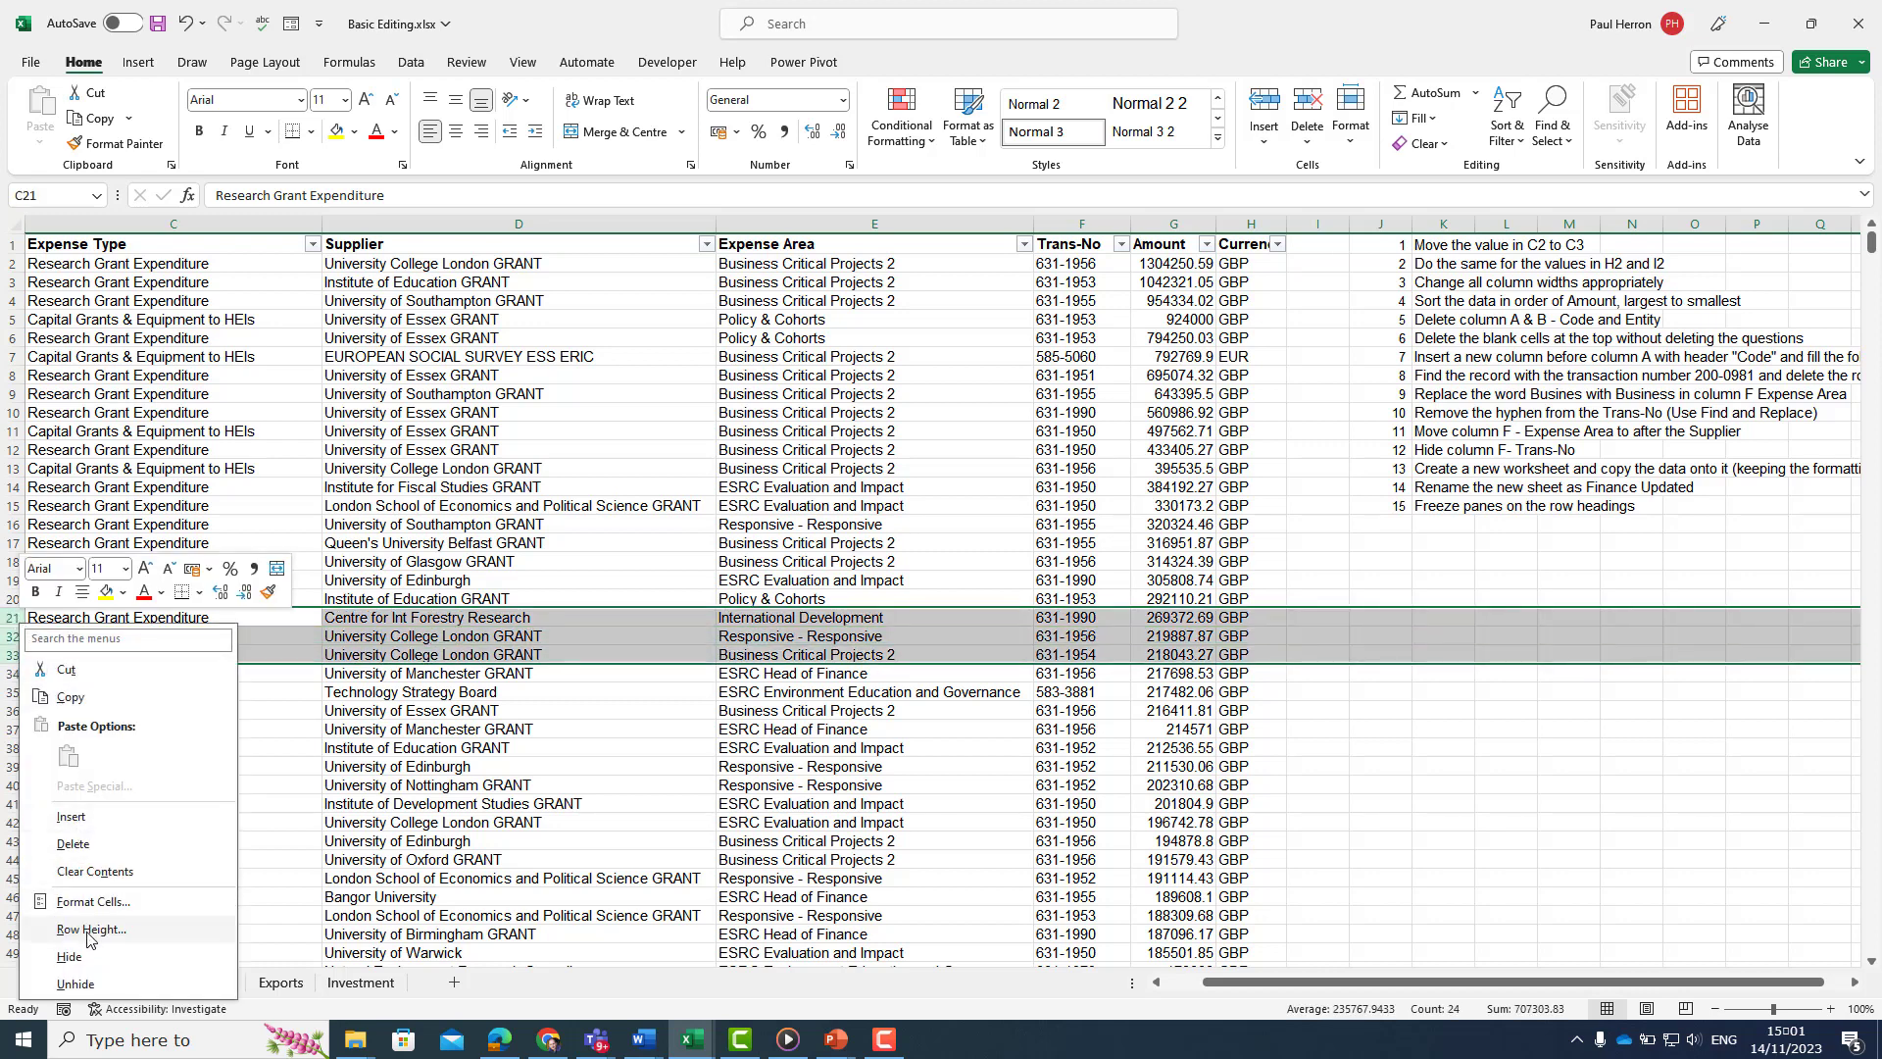
pyautogui.click(74, 983)
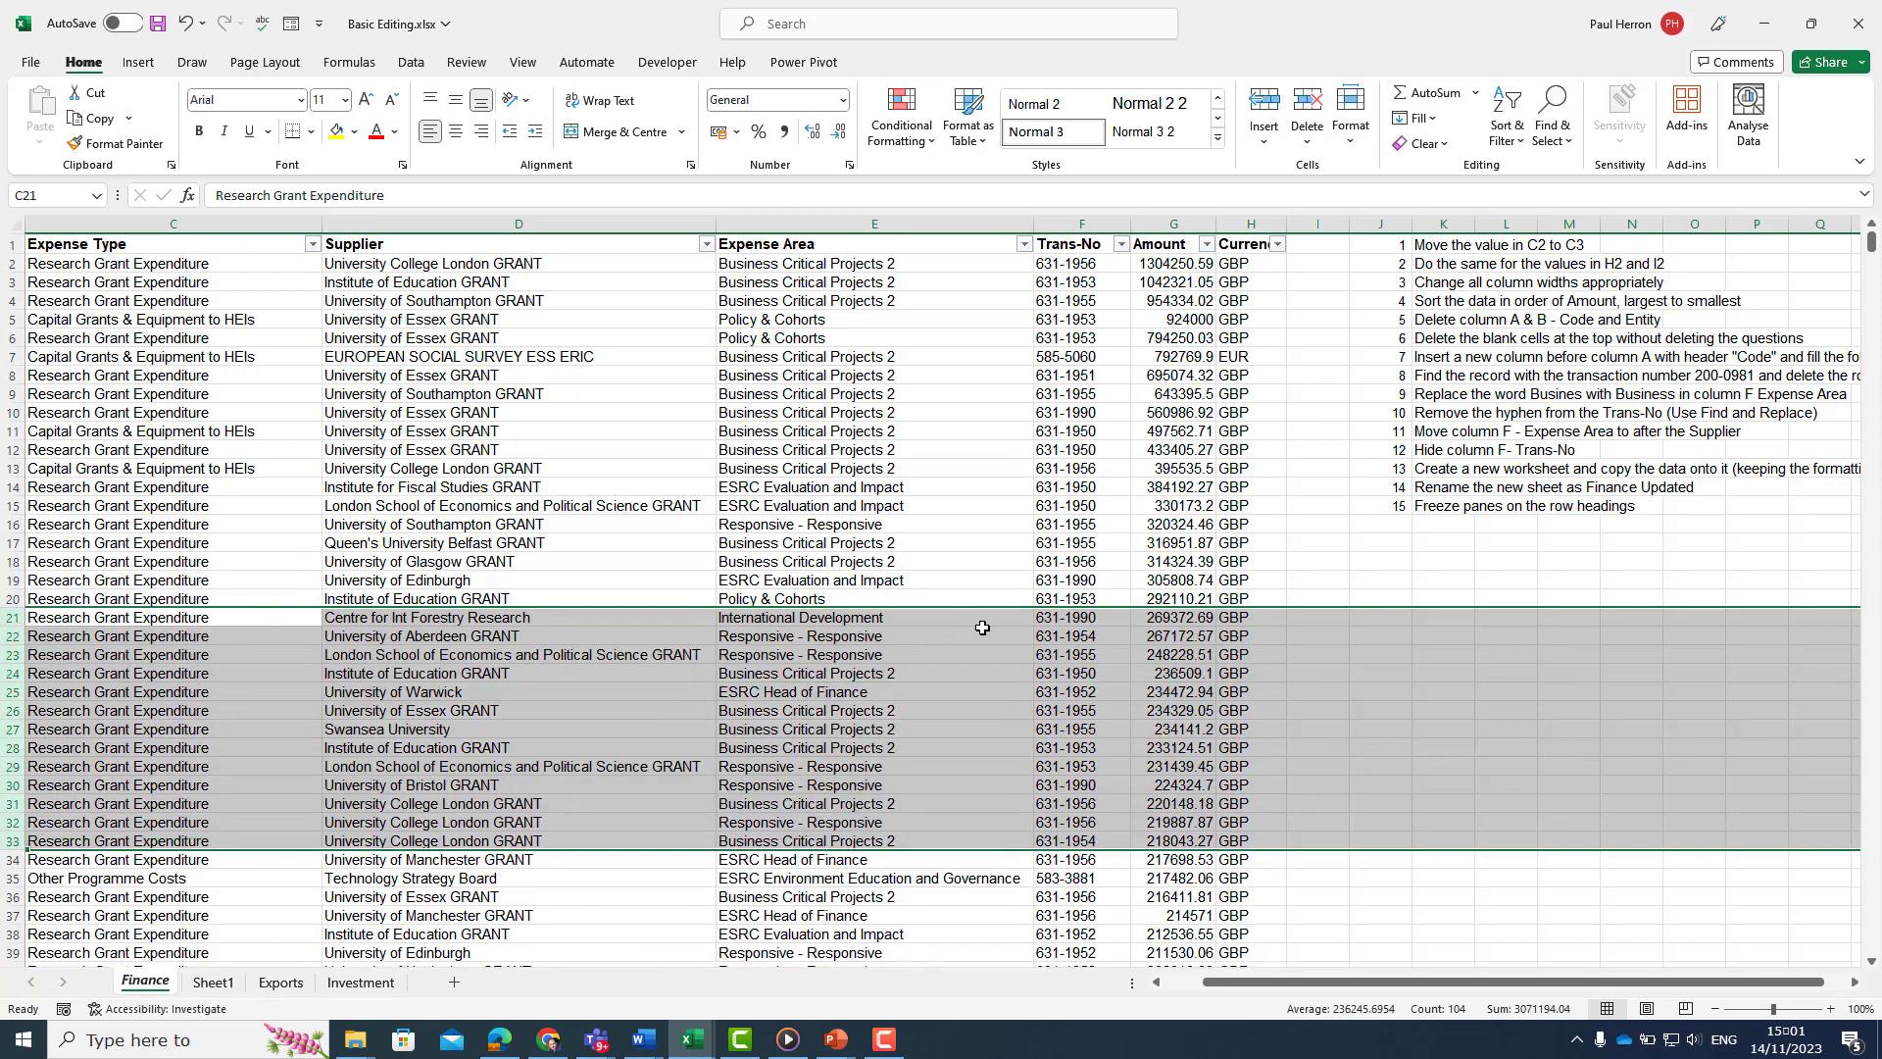
pyautogui.click(1650, 544)
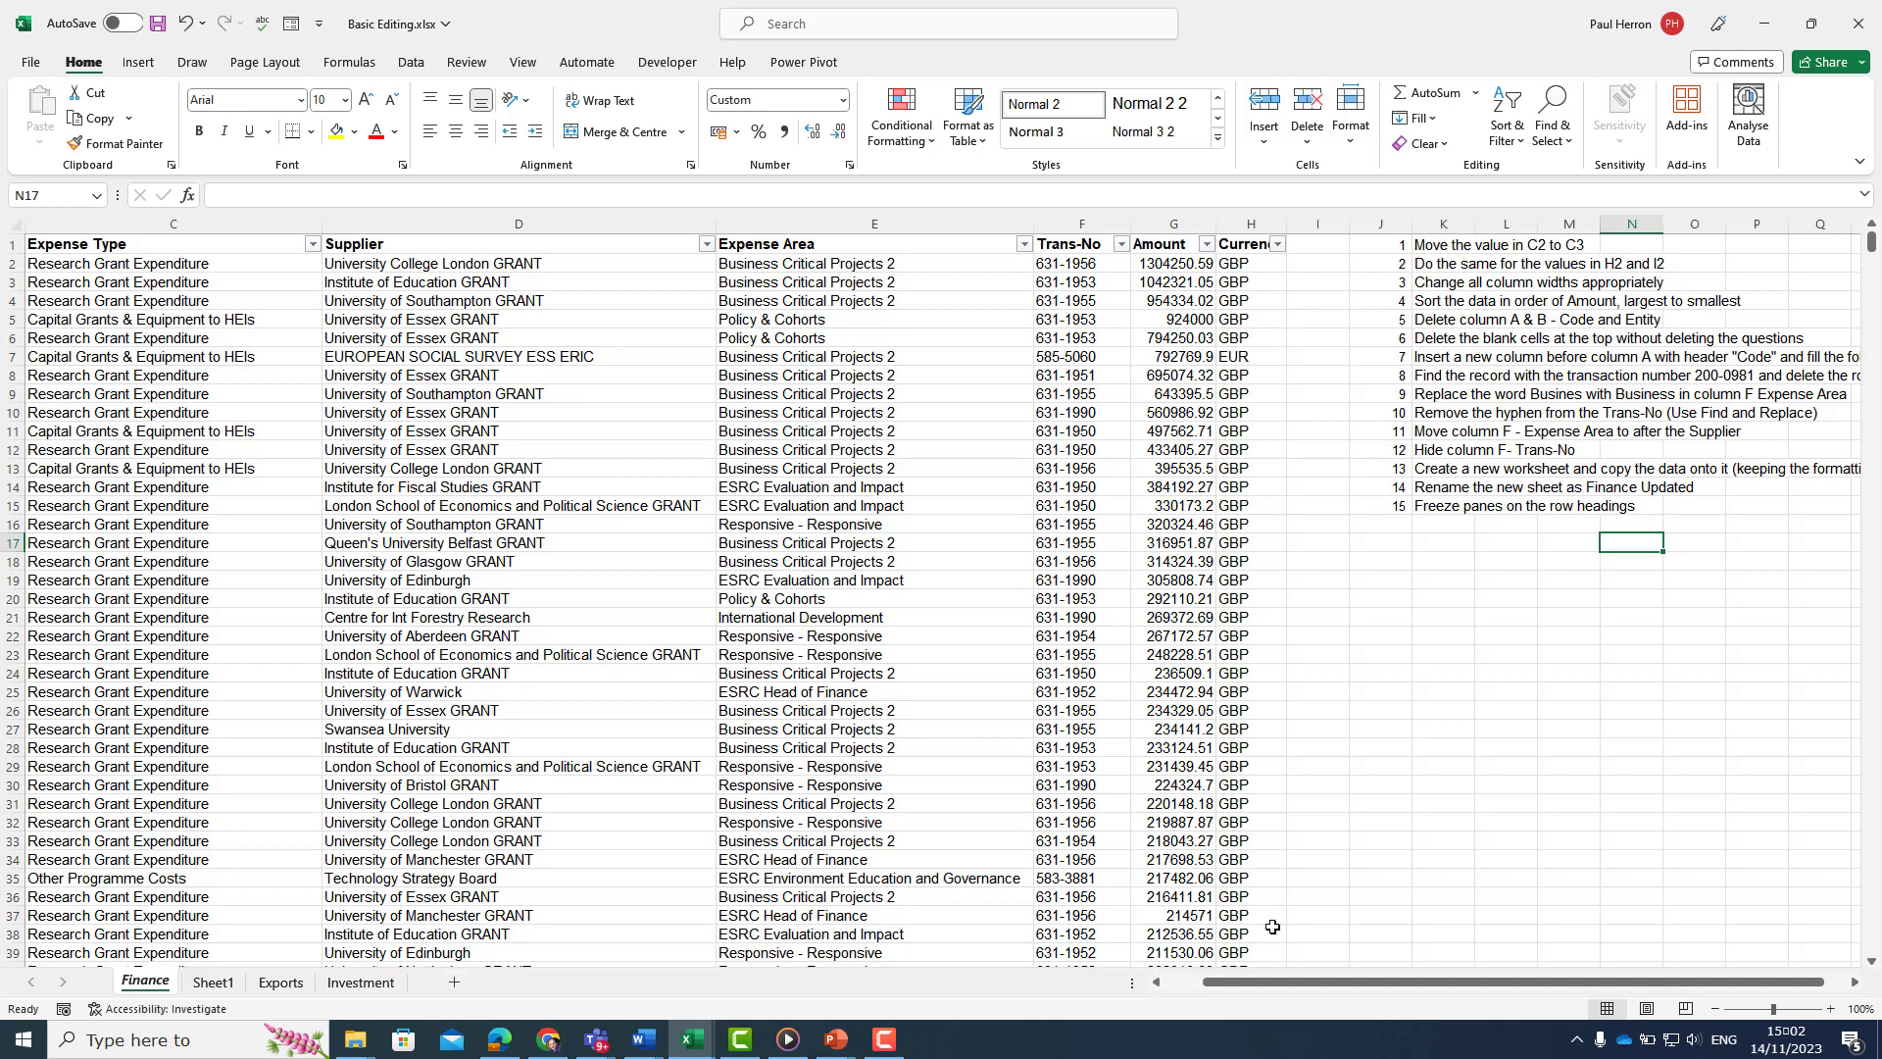
# Step: Add a new blank worksheet to the workbook directly after the Finance sheet
pyautogui.moveTo(1480, 983); pyautogui.dragTo(1501, 983)
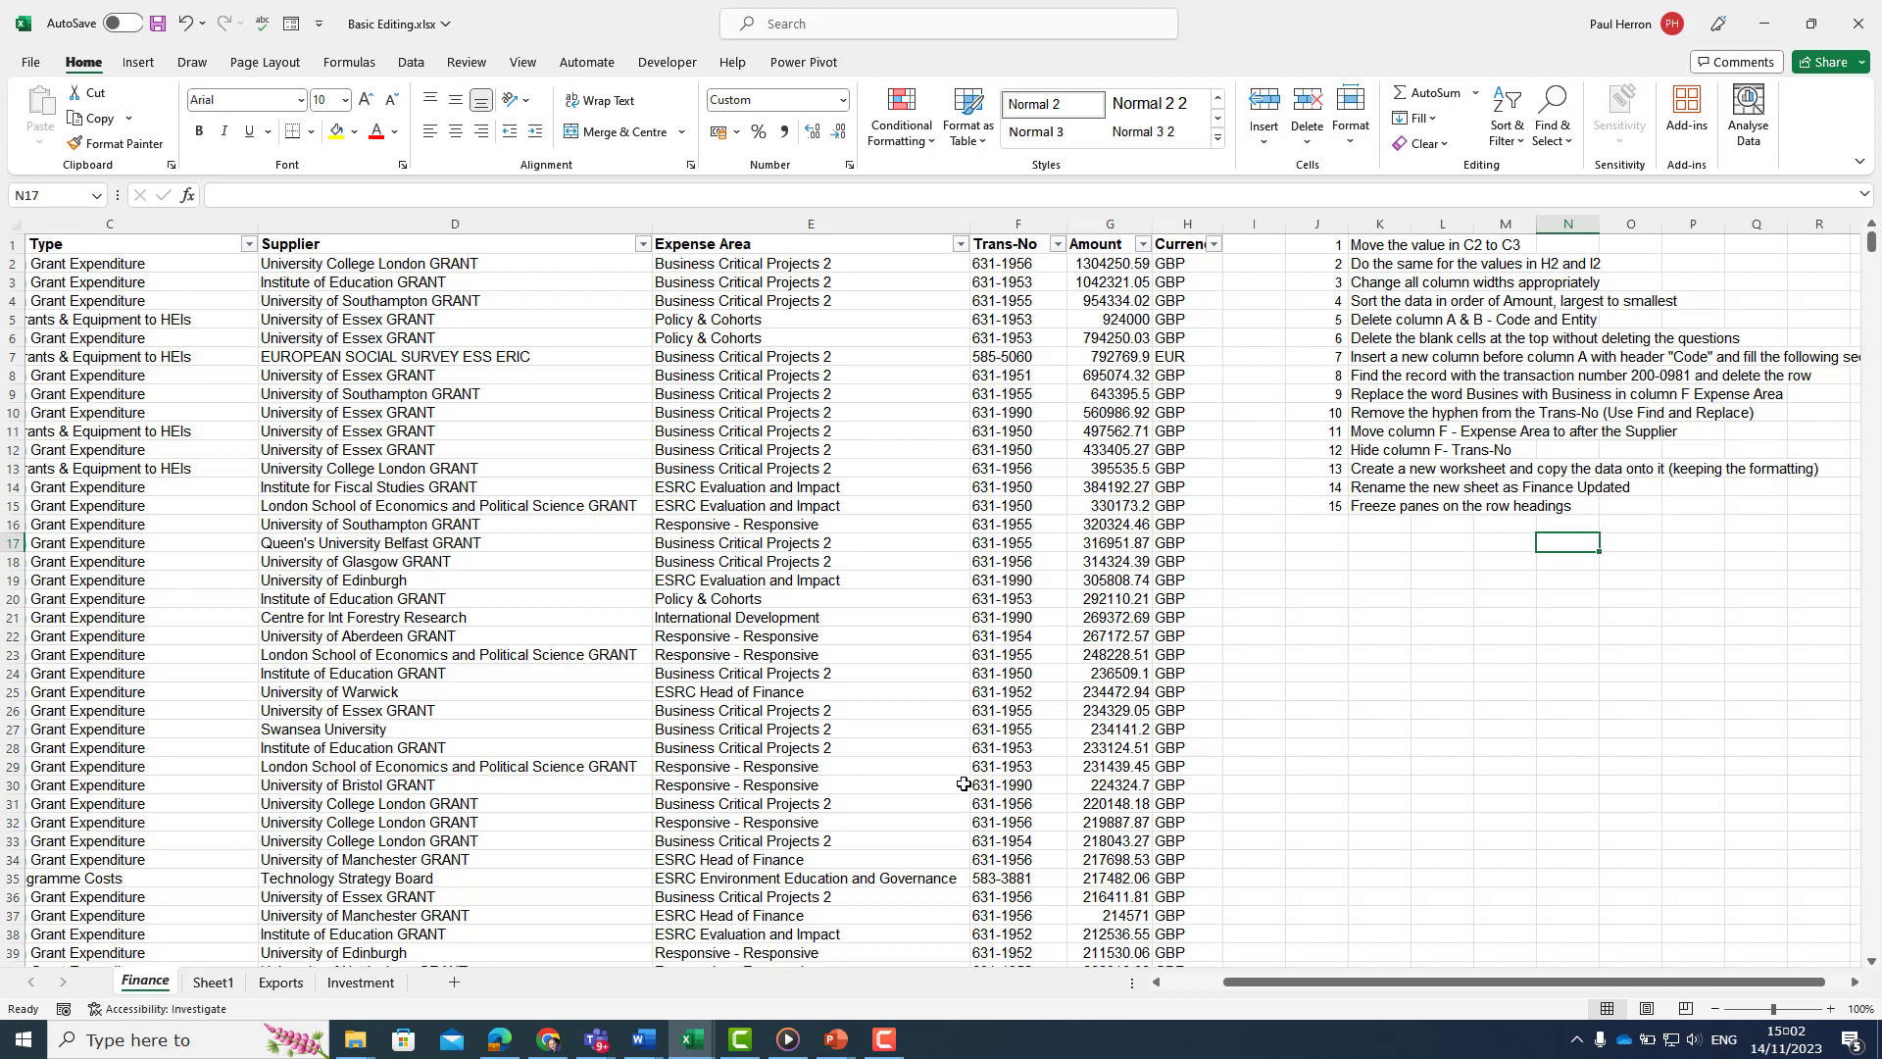
pyautogui.click(457, 983)
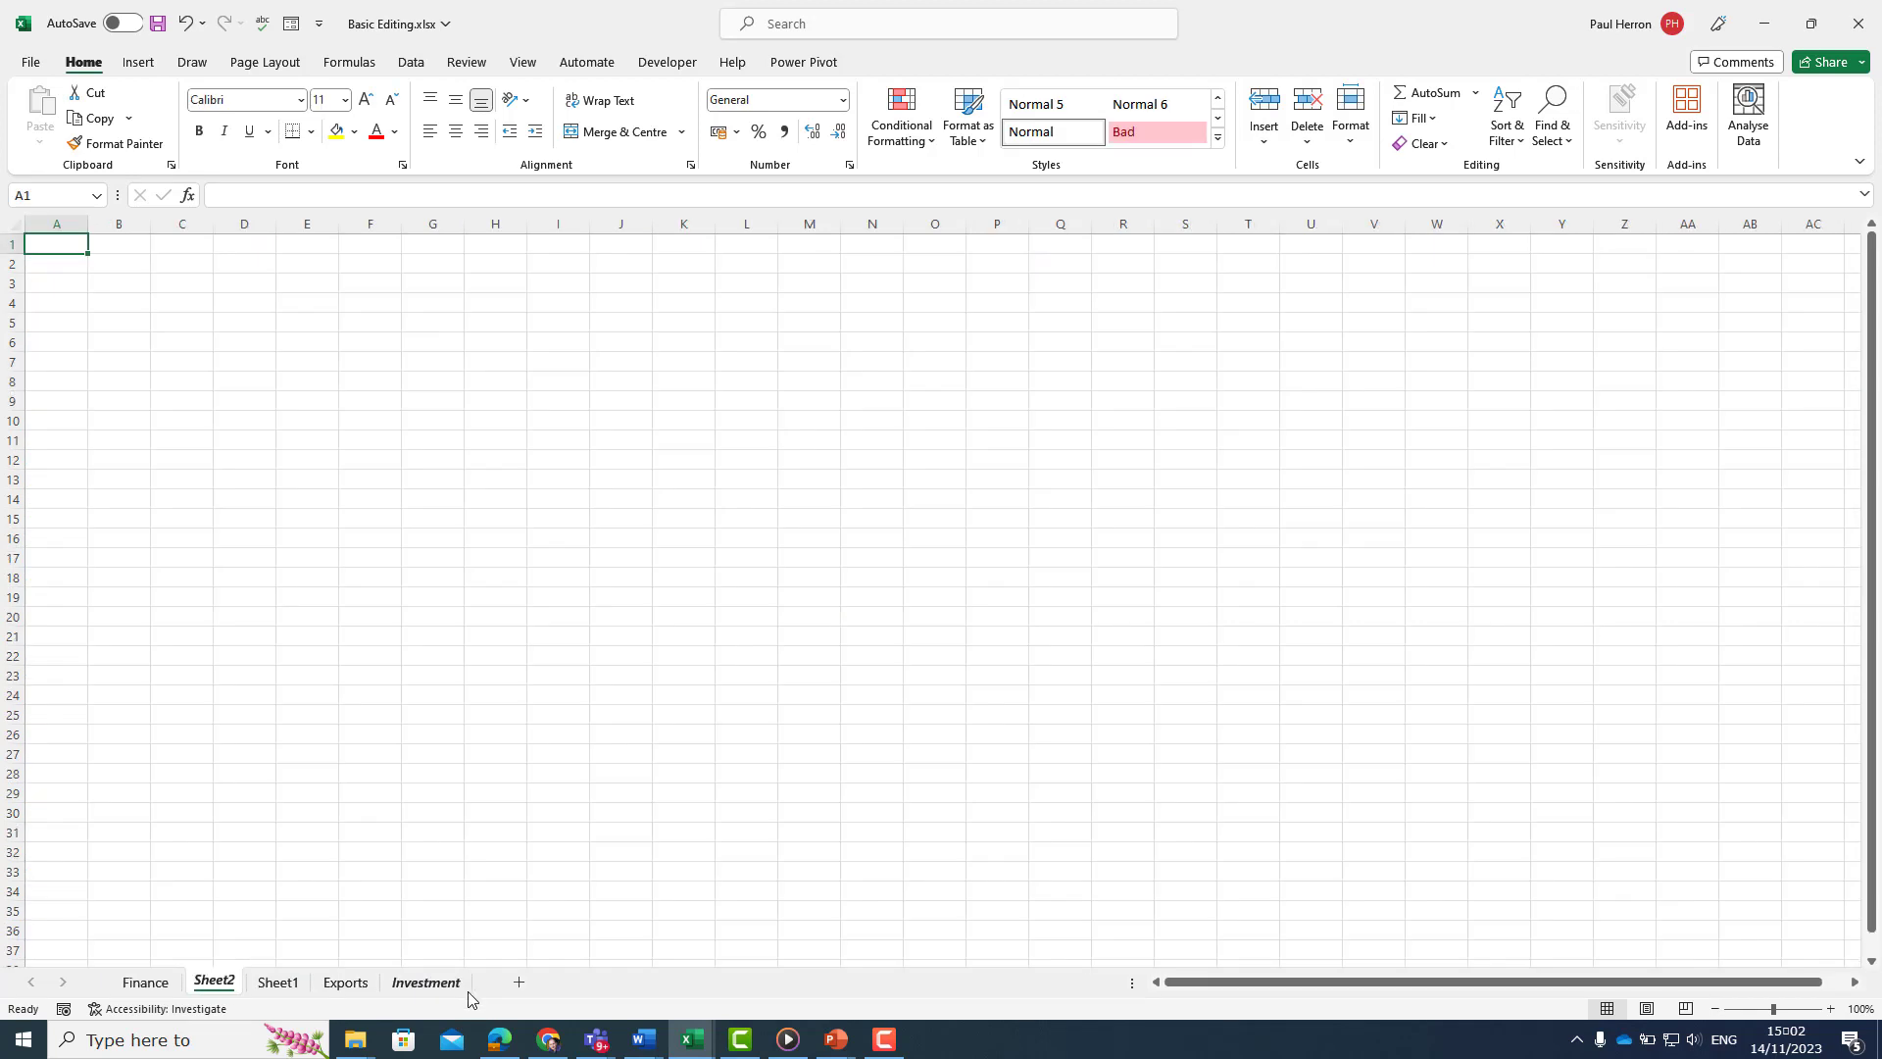
# Step: Rename the new worksheet as Finance Updated
pyautogui.doubleClick(216, 983)
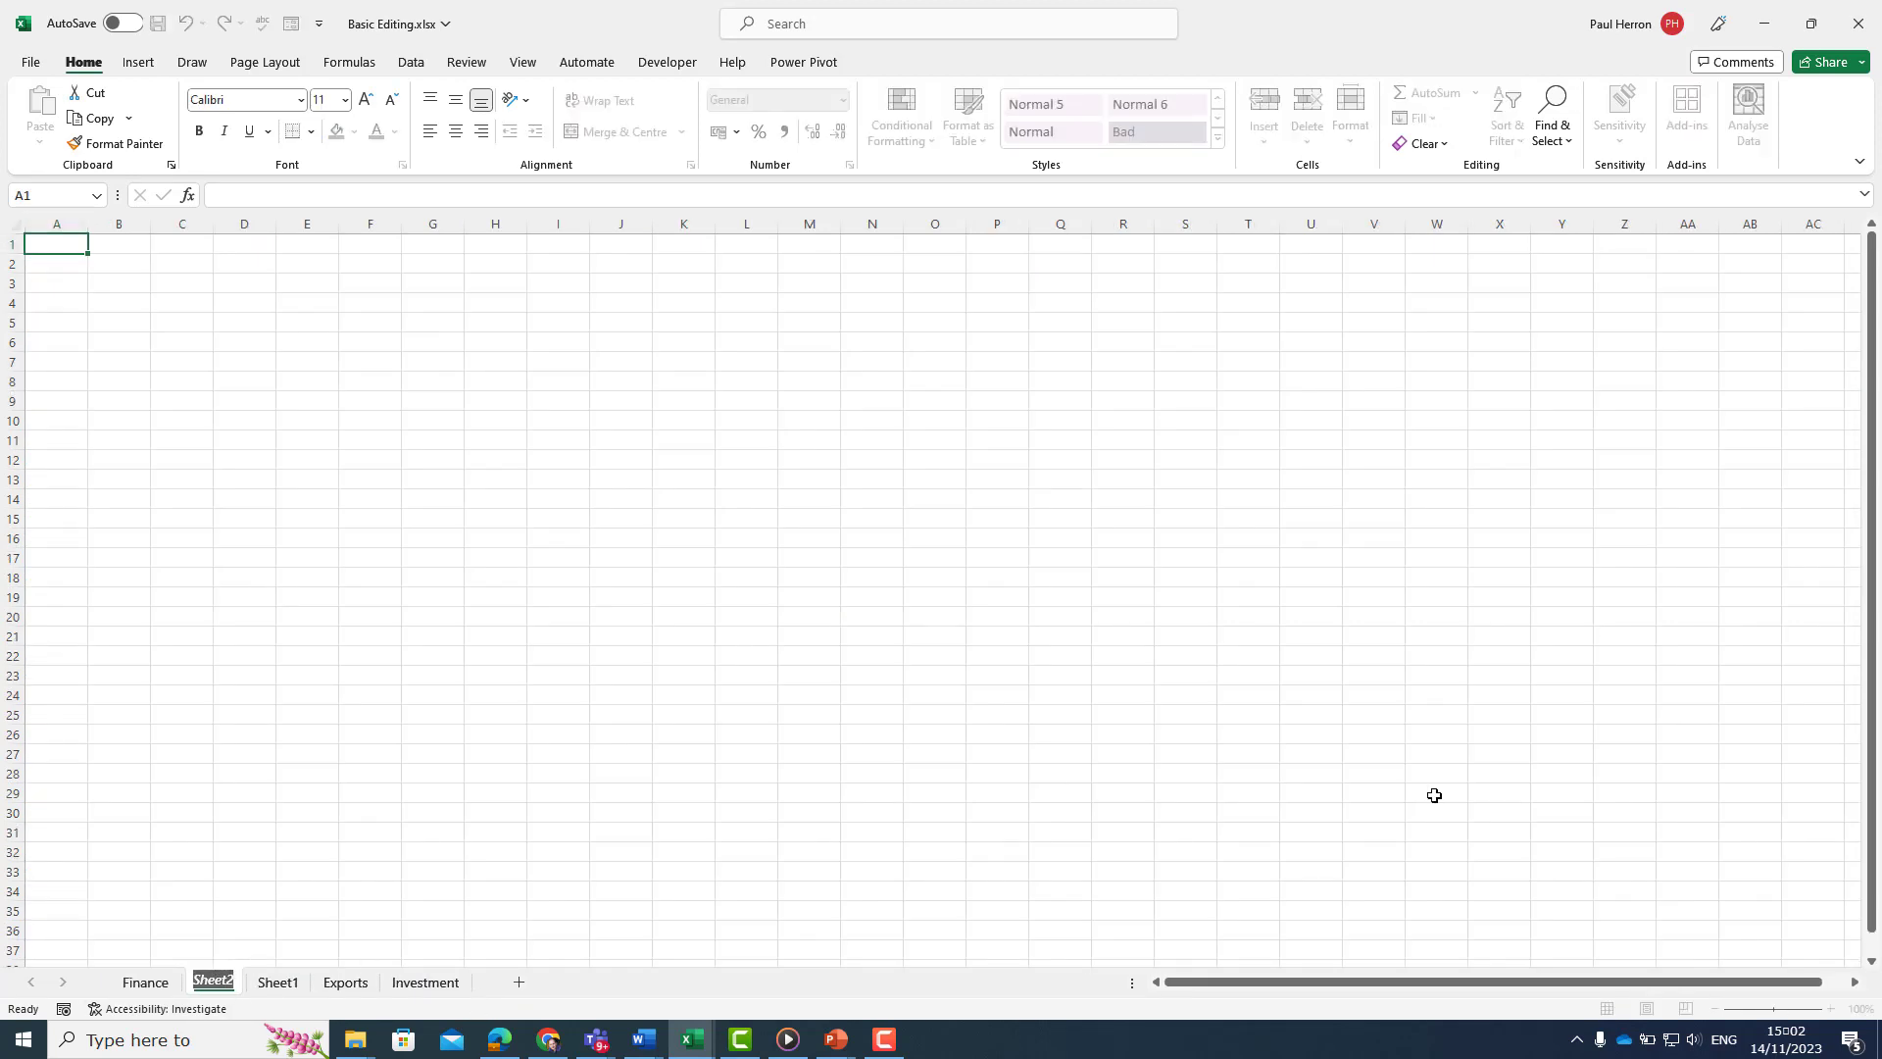
pyautogui.write('Finance Updated')
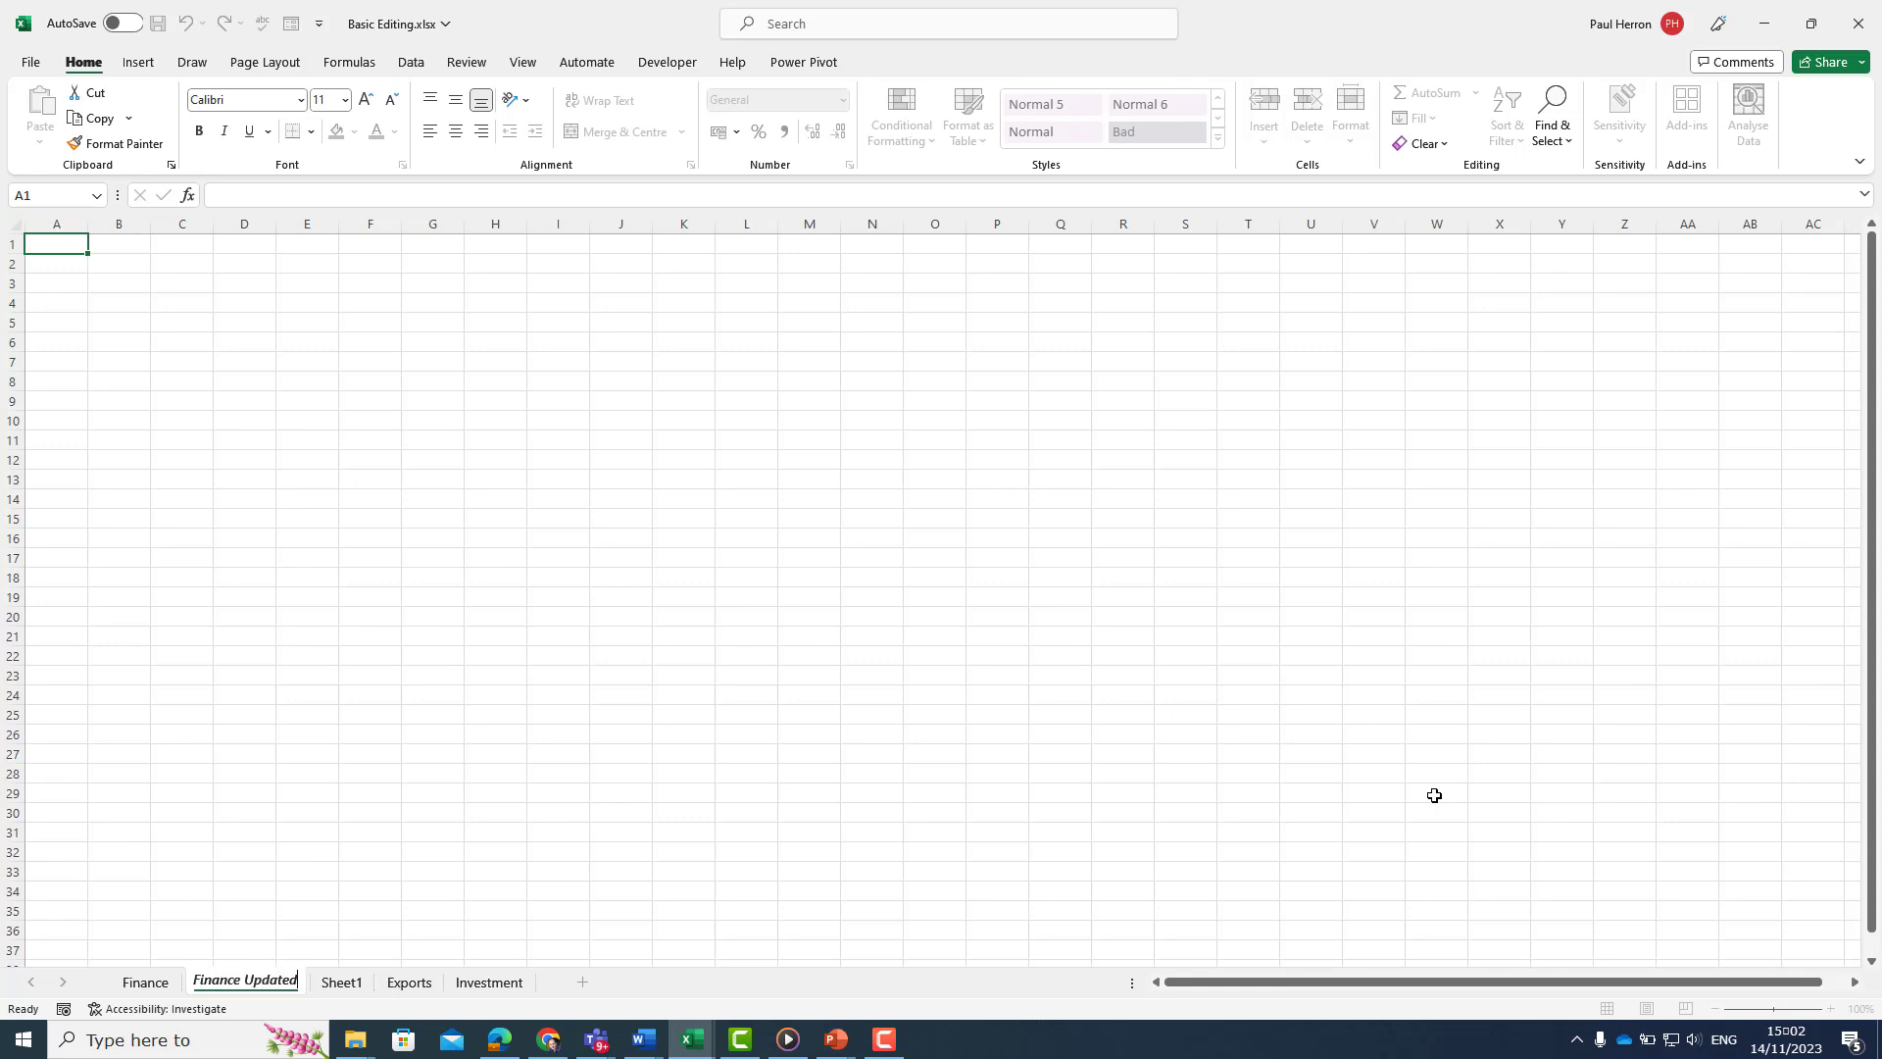
pyautogui.click(912, 728)
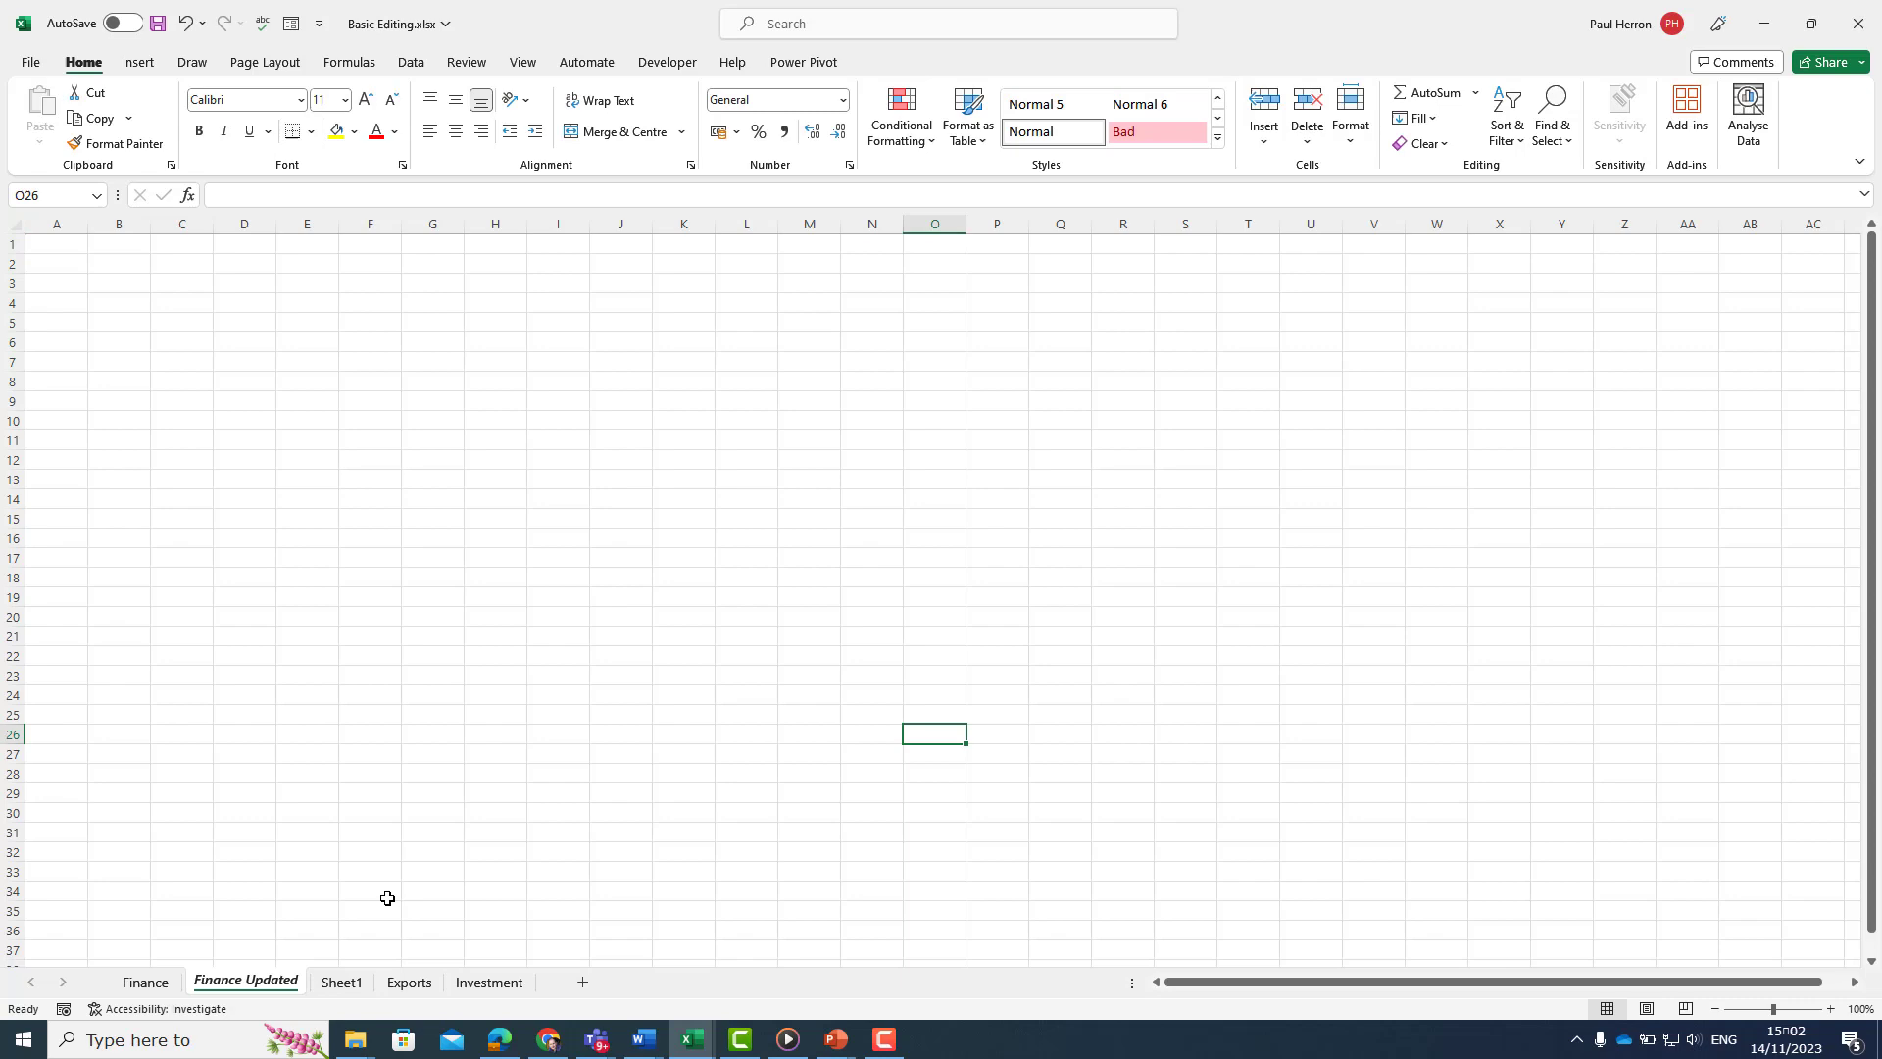
# Step: Copy the whole Finance data range from cell A1 through the Currency column and down to the last record
pyautogui.click(145, 982)
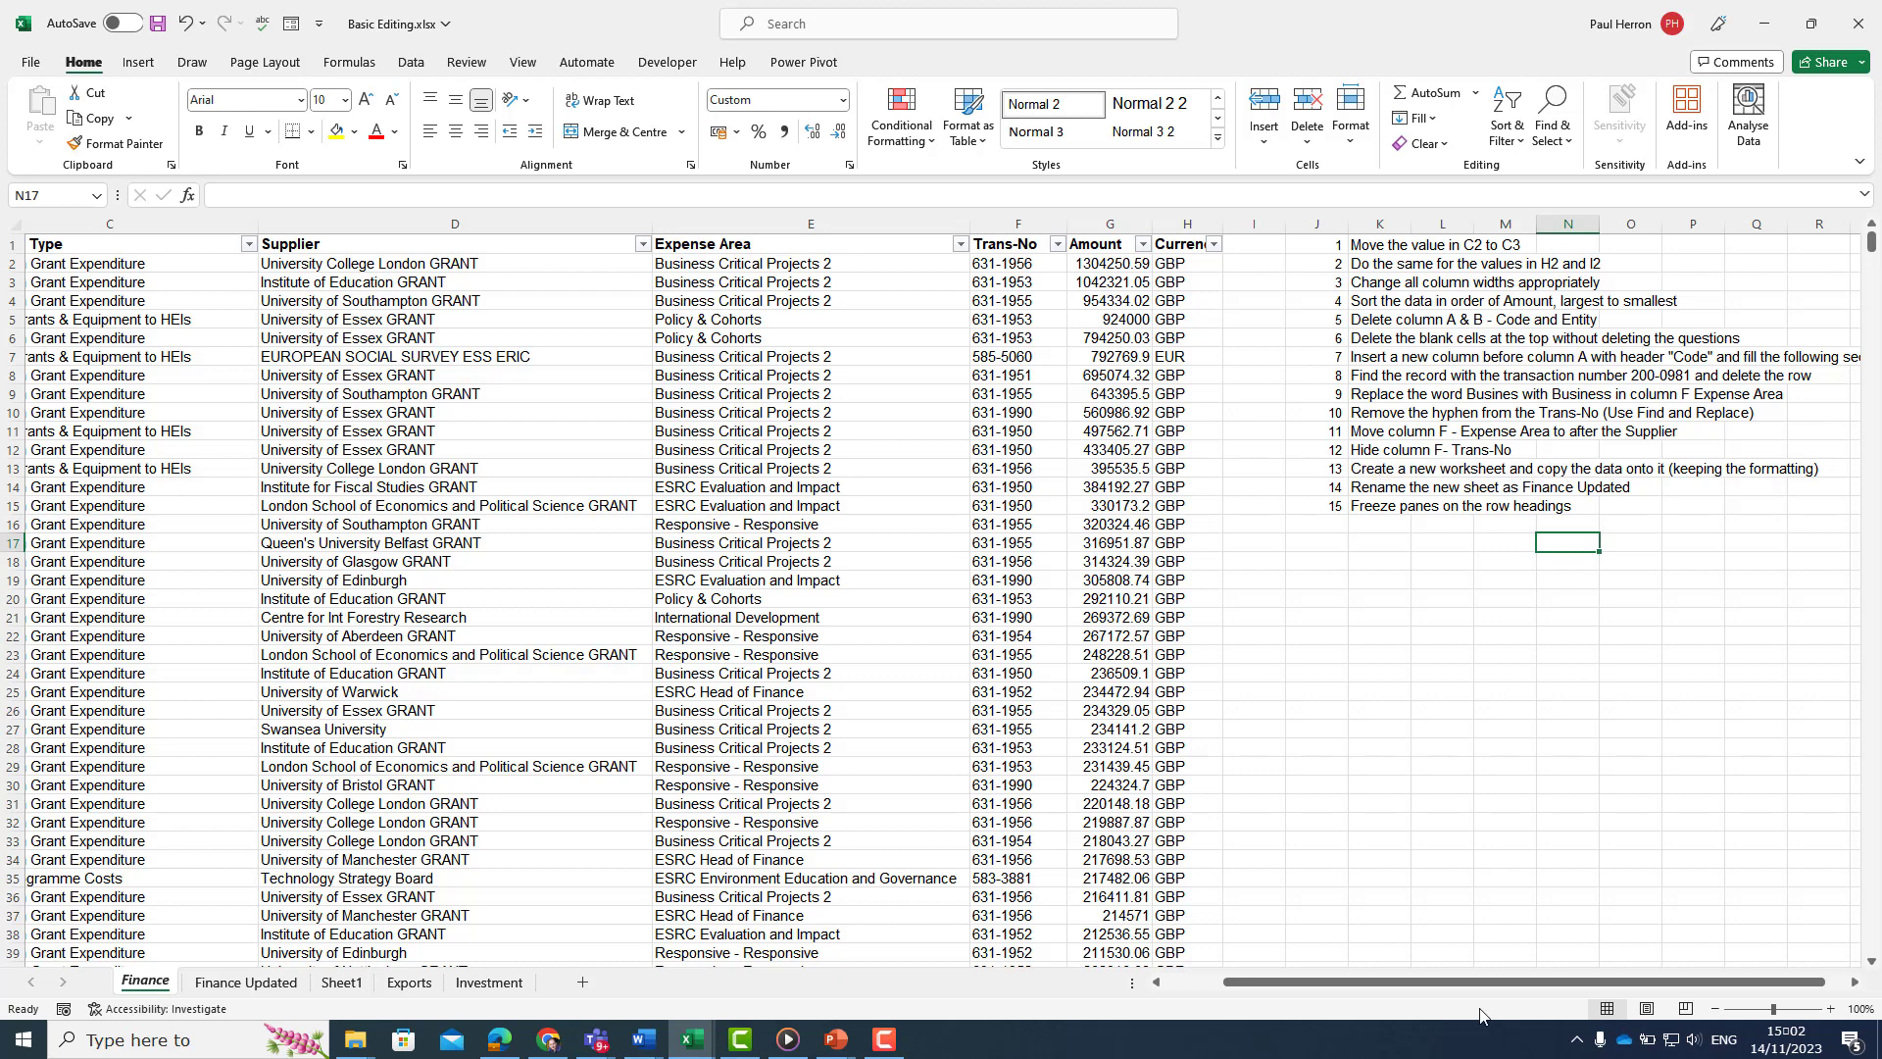
pyautogui.moveTo(1495, 982); pyautogui.dragTo(1314, 985)
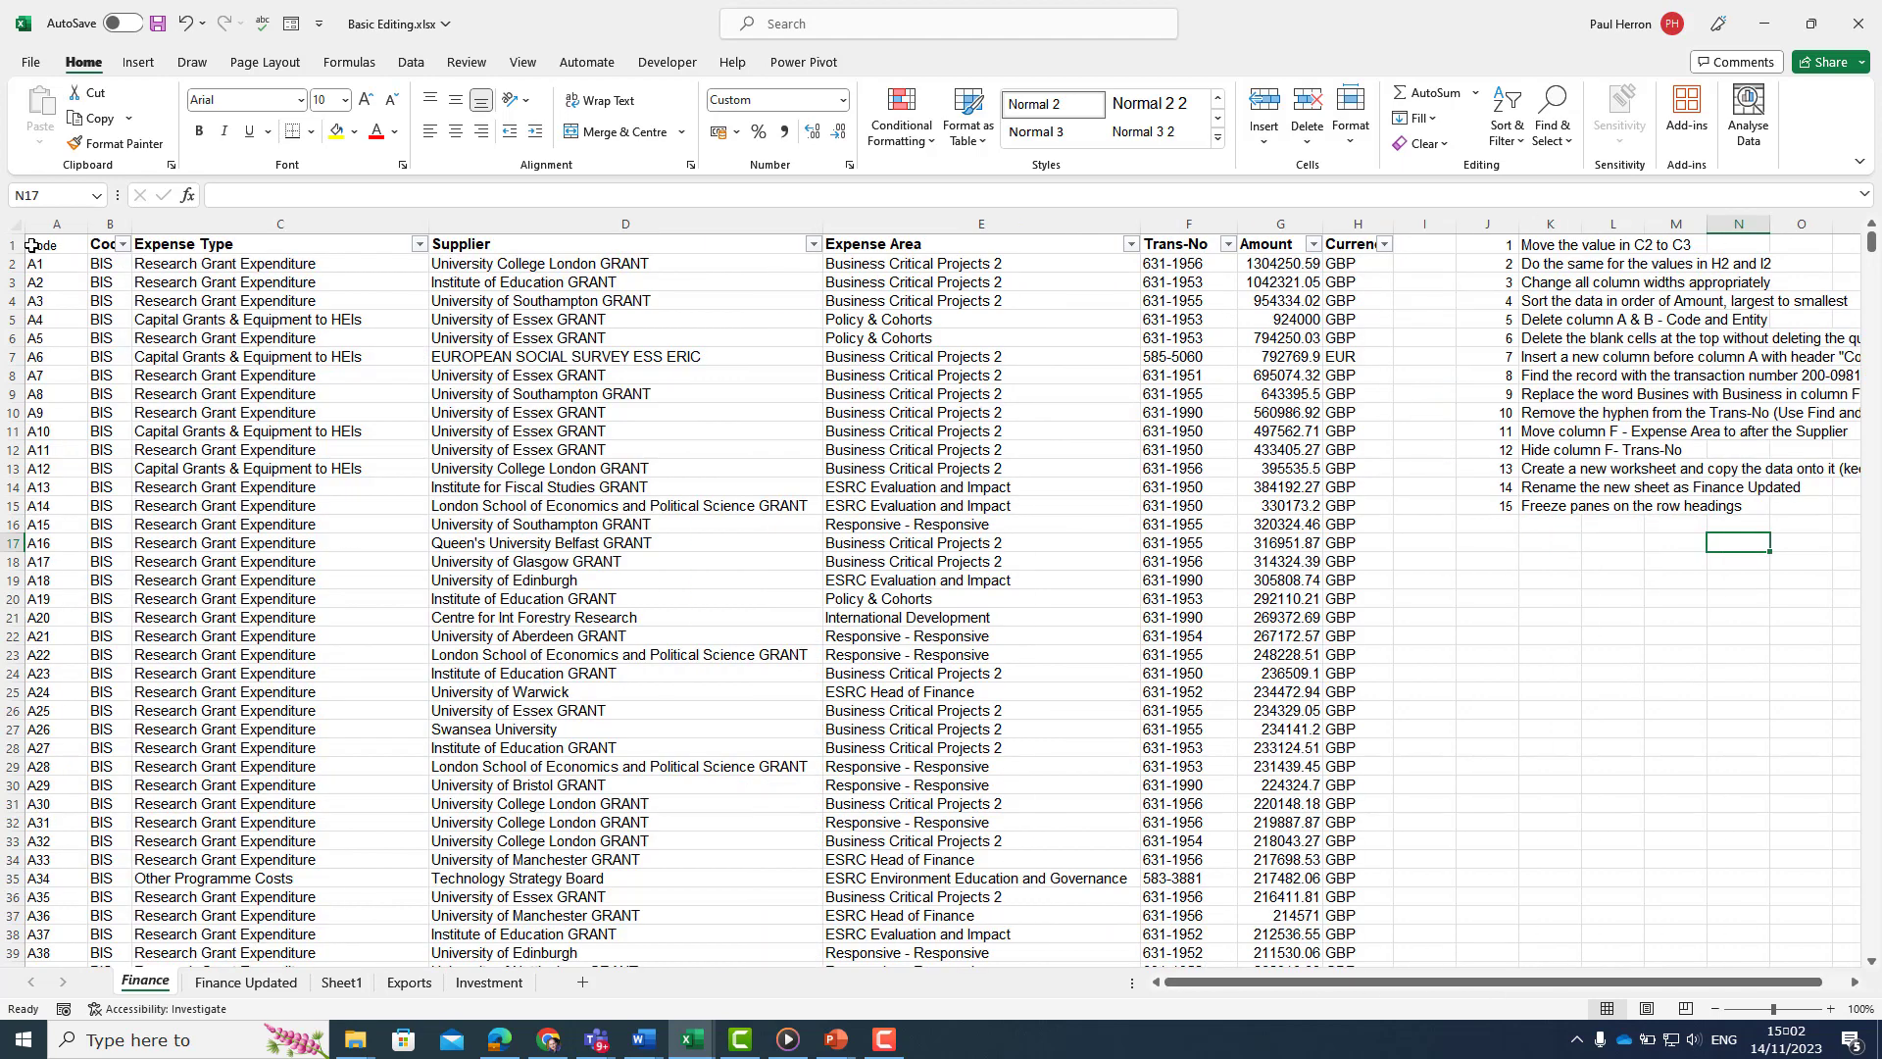
pyautogui.click(37, 245)
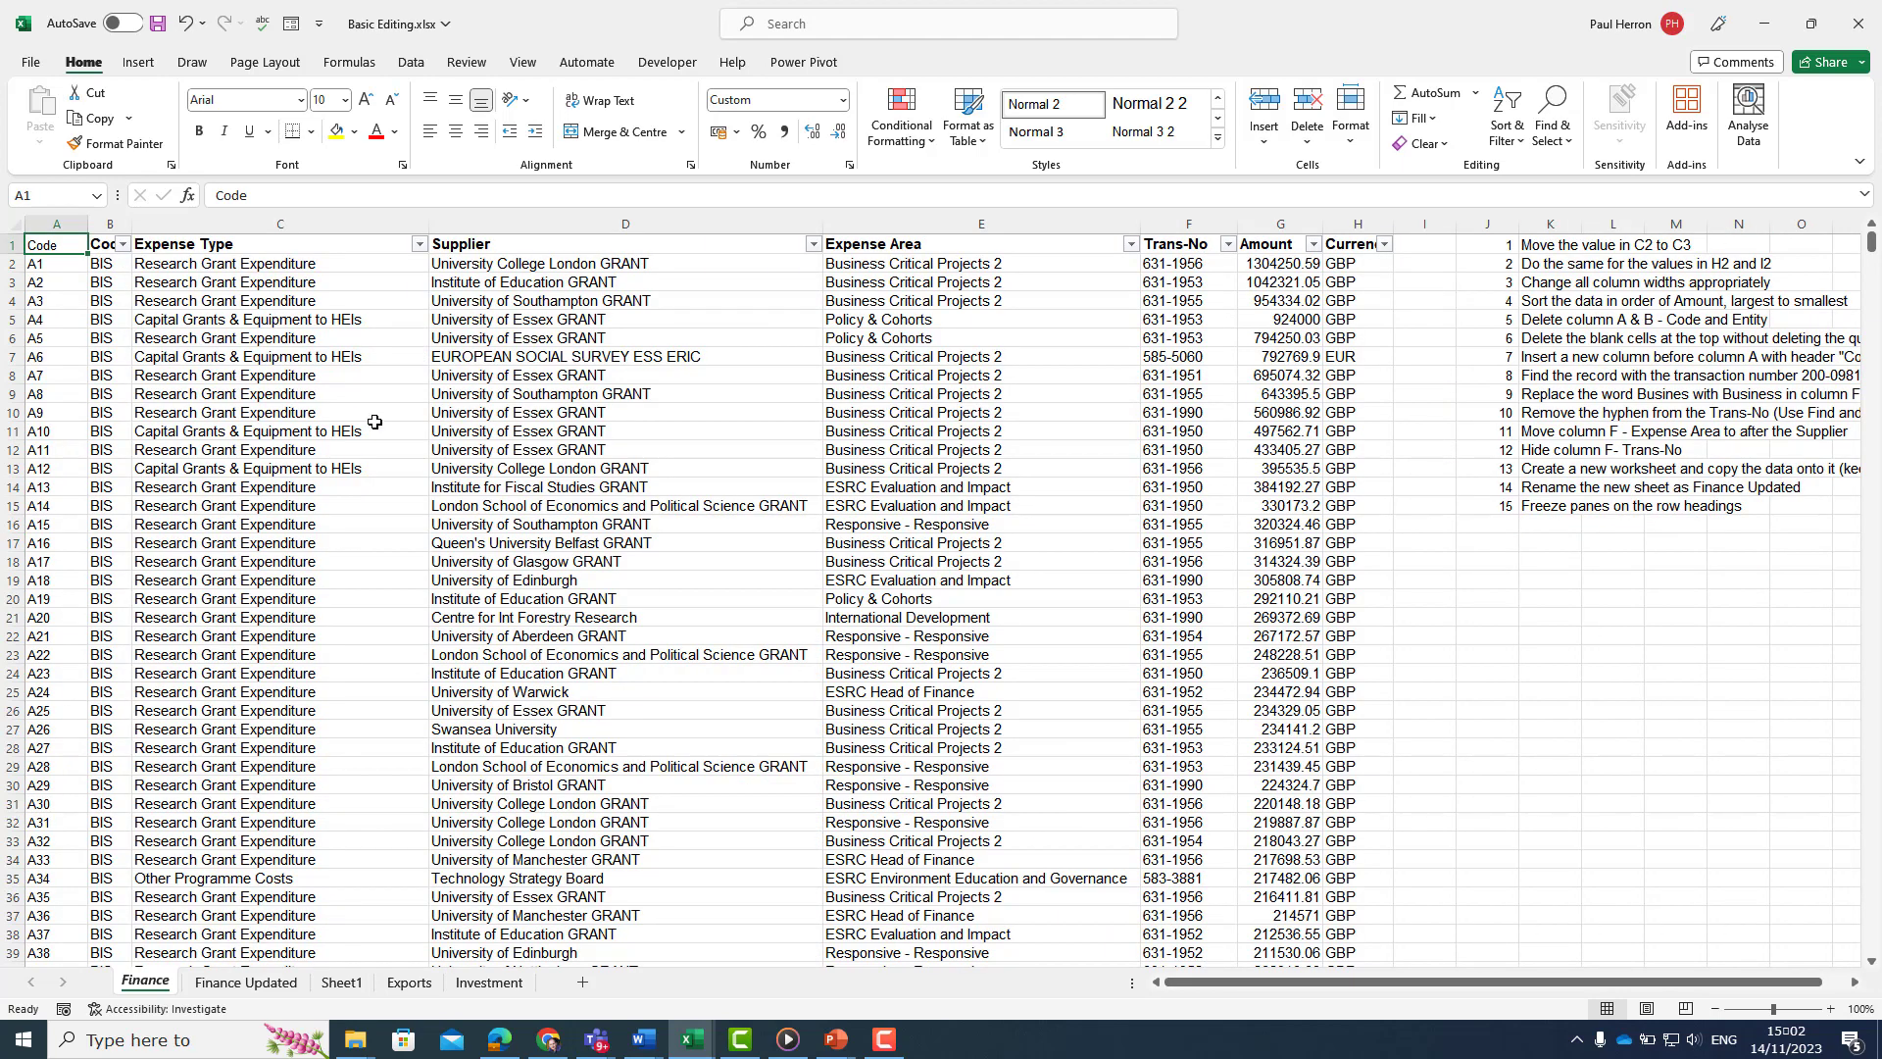
pyautogui.hotkey('ctrl', 'shift', 'Right')
pyautogui.hotkey('ctrl', 'shift', 'Down')
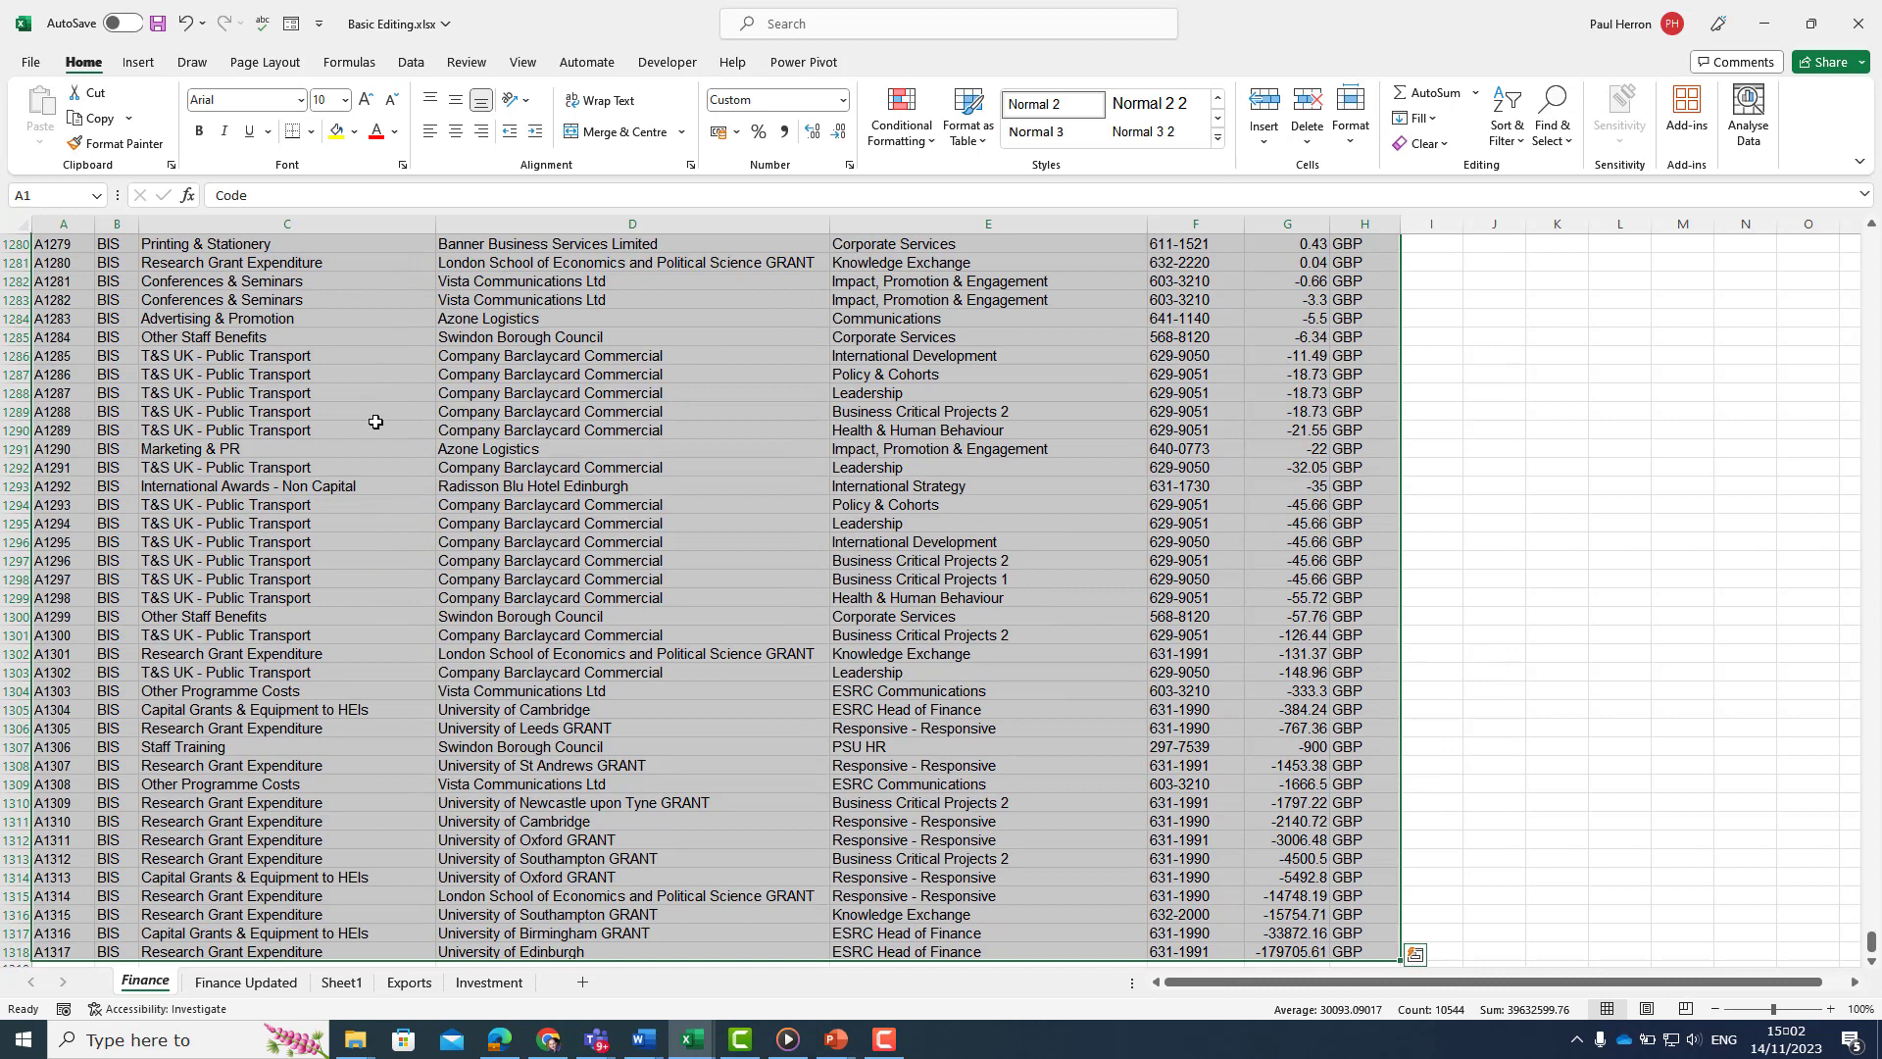
pyautogui.hotkey('ctrl', 'c')
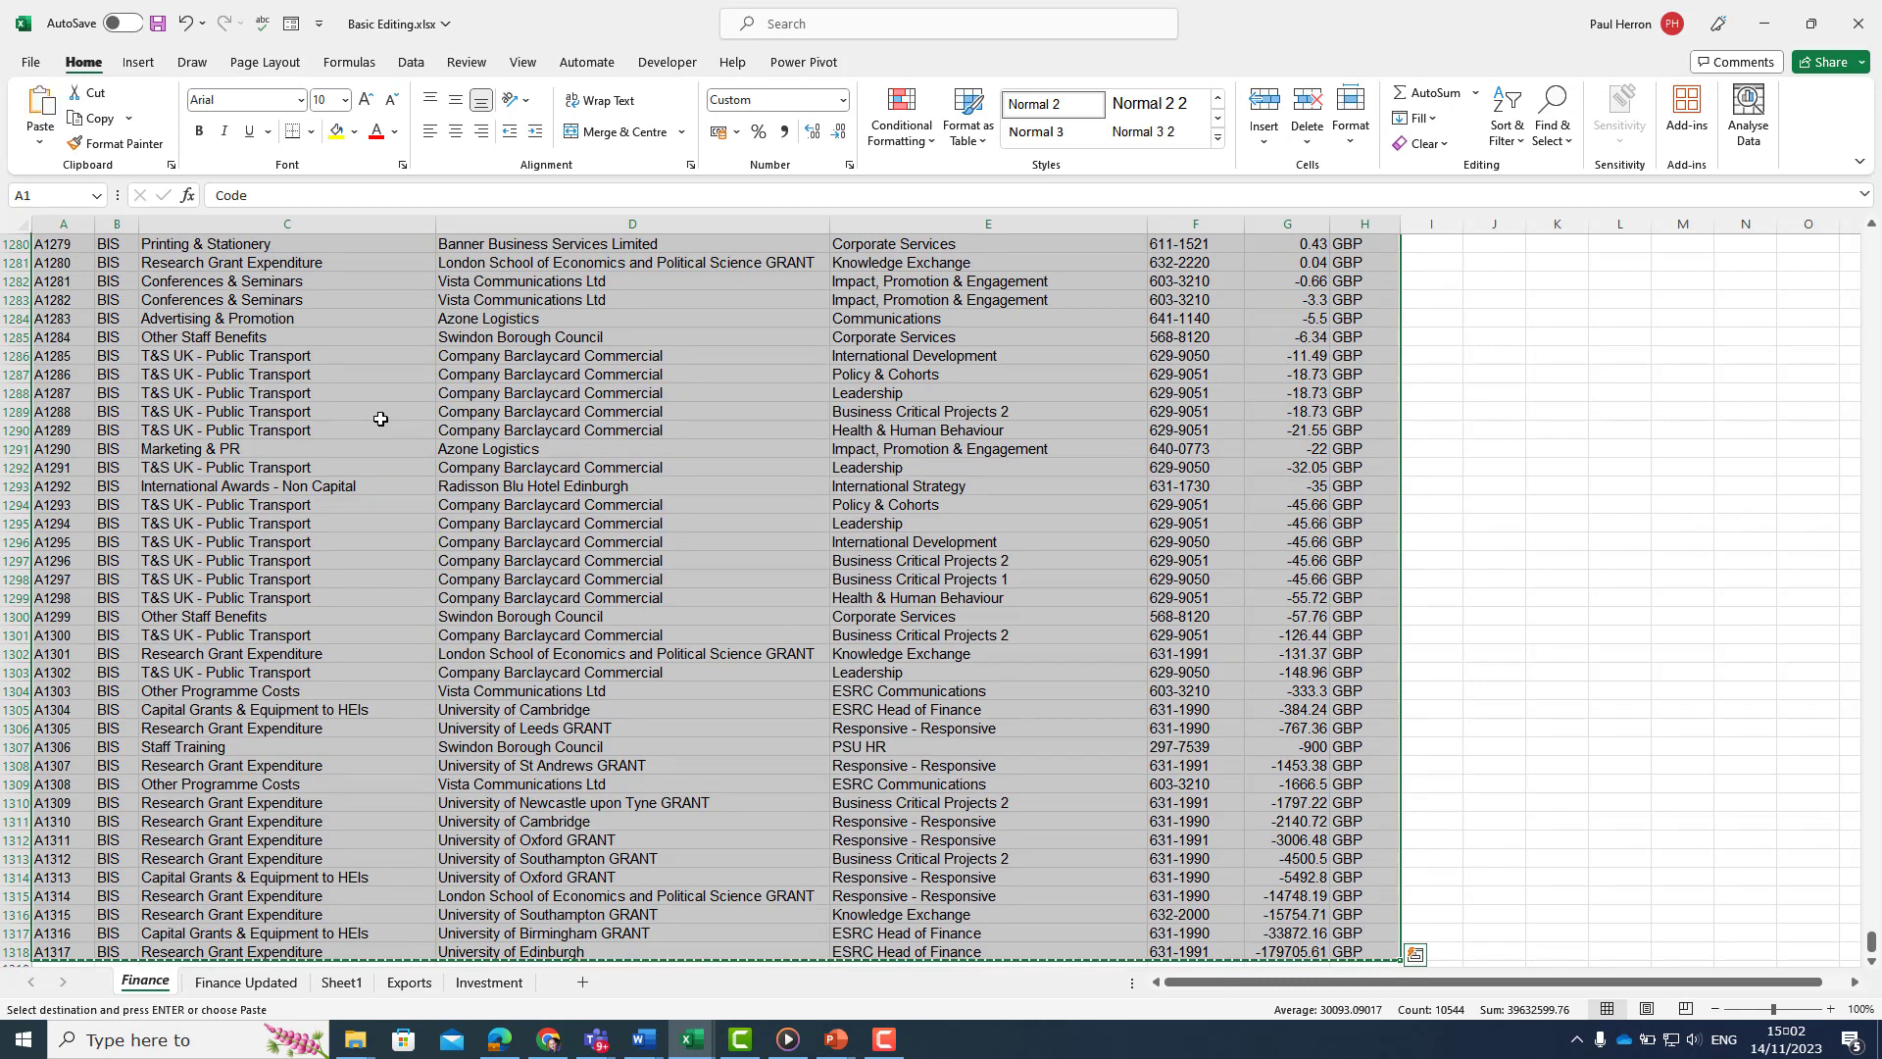
pyautogui.rightClick(368, 390)
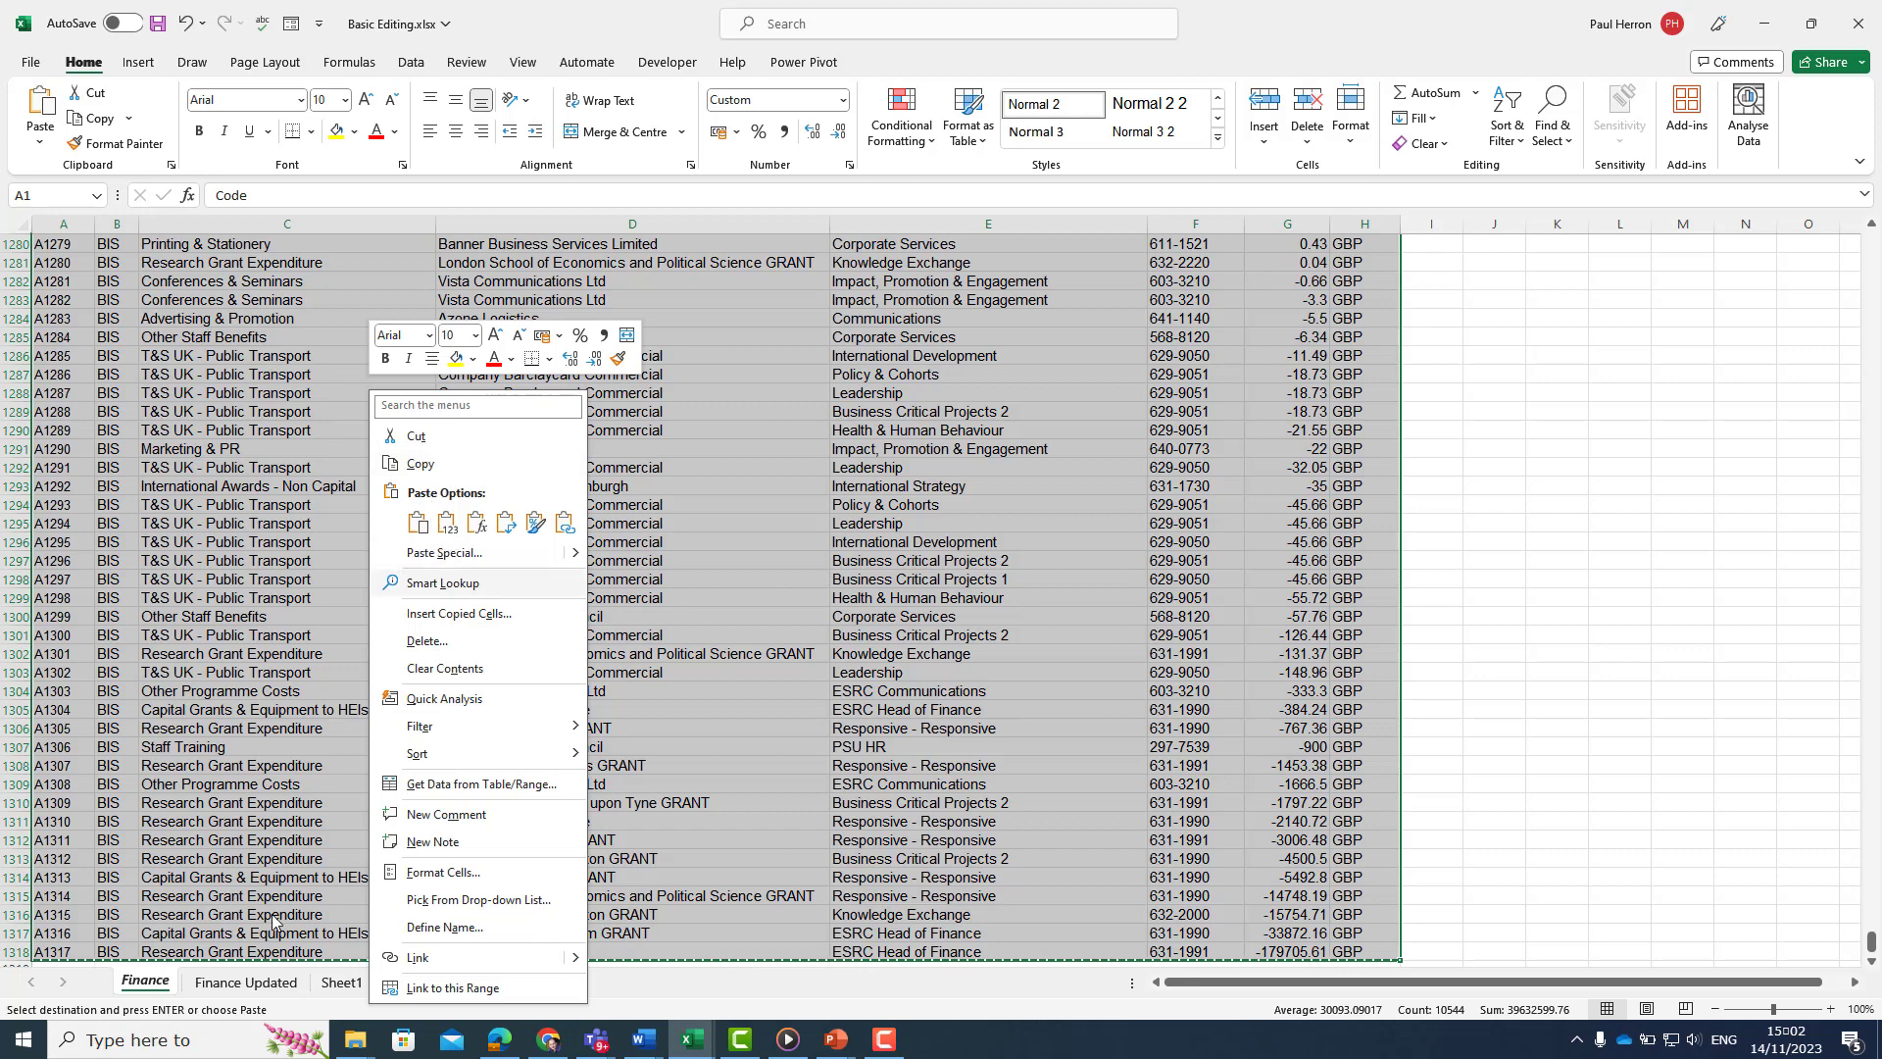
pyautogui.click(245, 988)
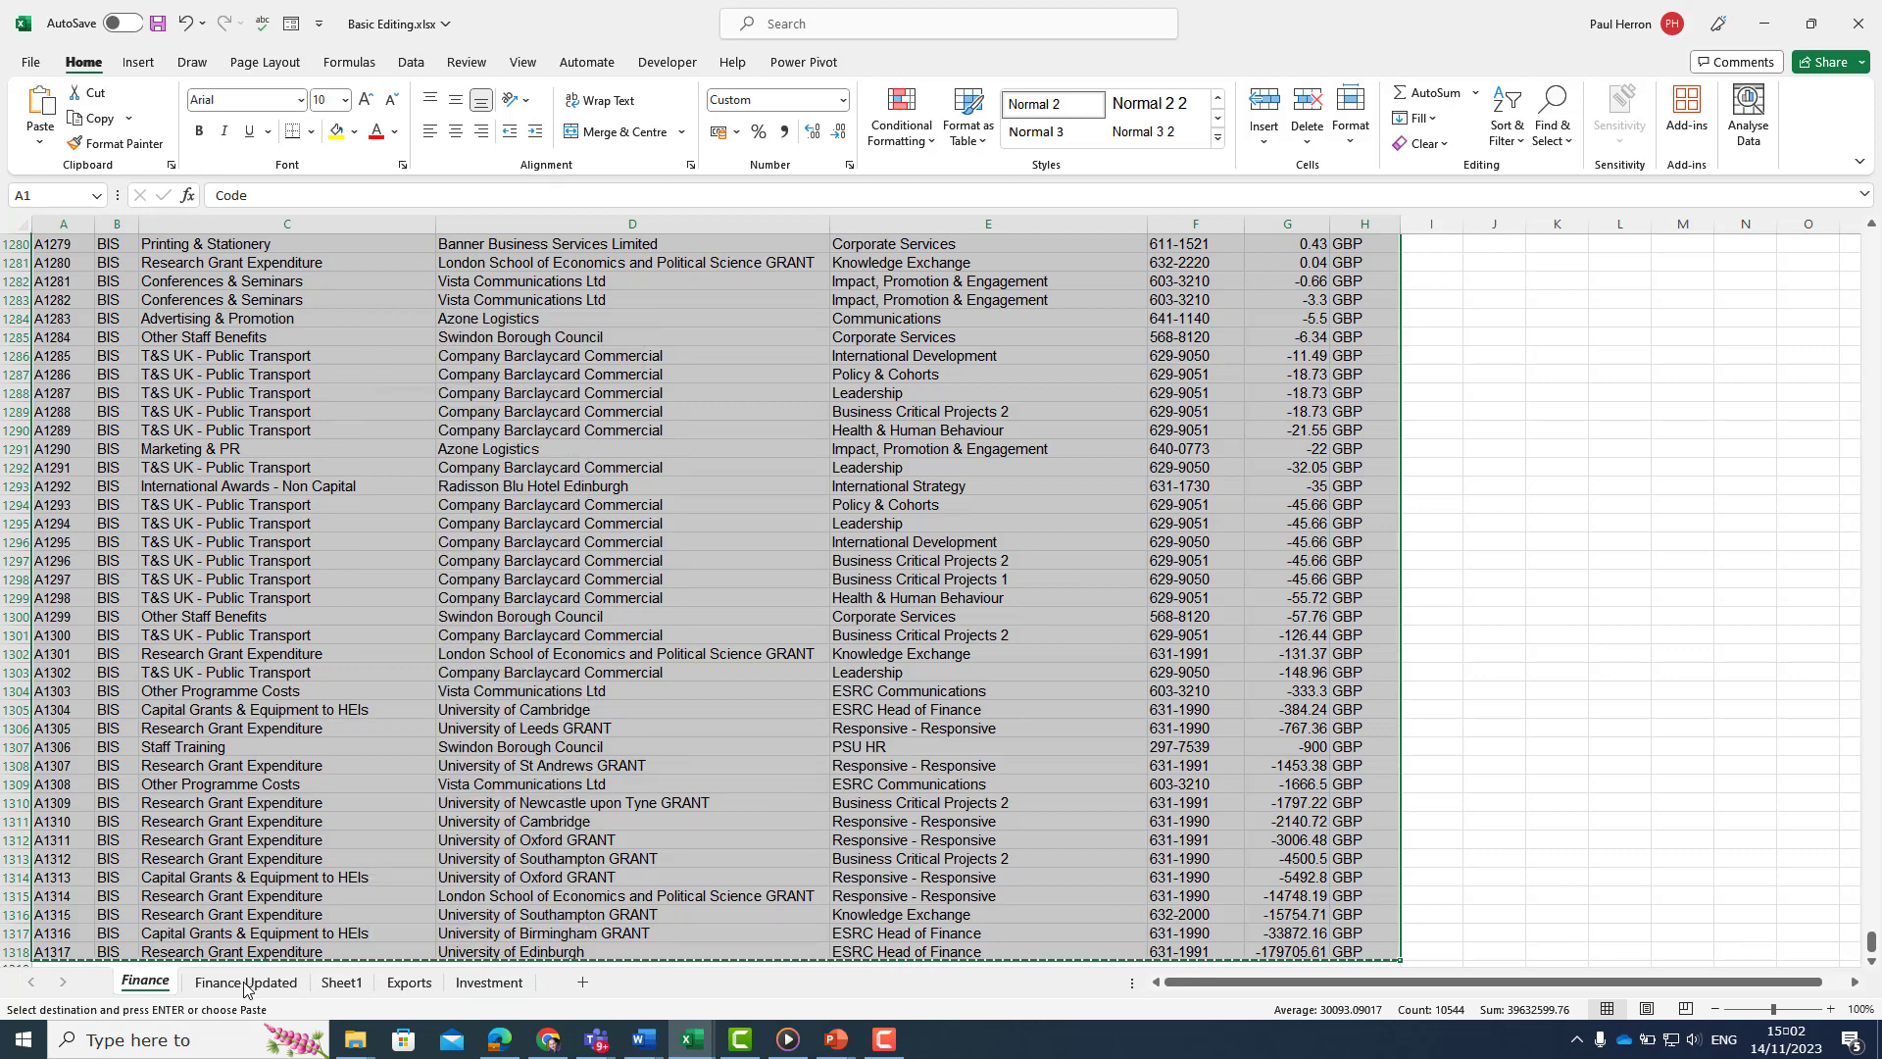
# Step: Widen columns A to G together on the Finance Updated sheet
pyautogui.click(267, 992)
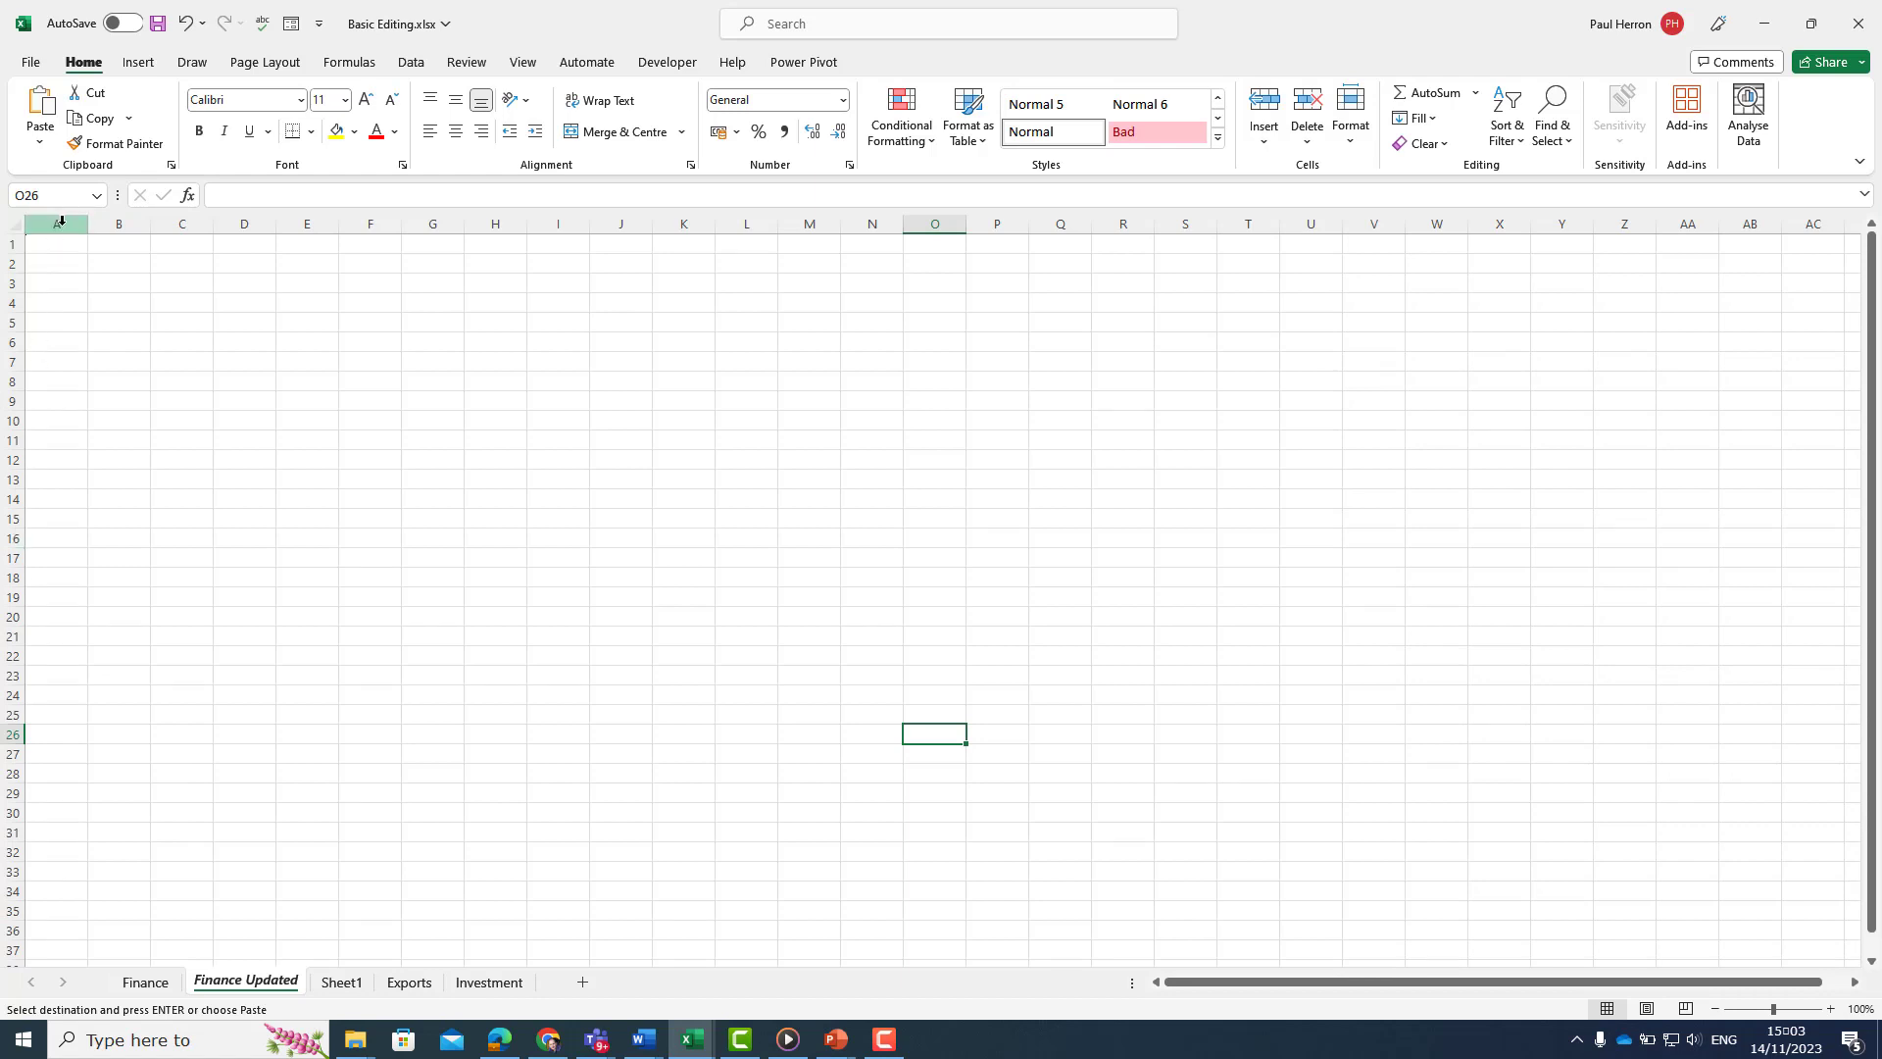
pyautogui.moveTo(58, 224); pyautogui.dragTo(628, 219)
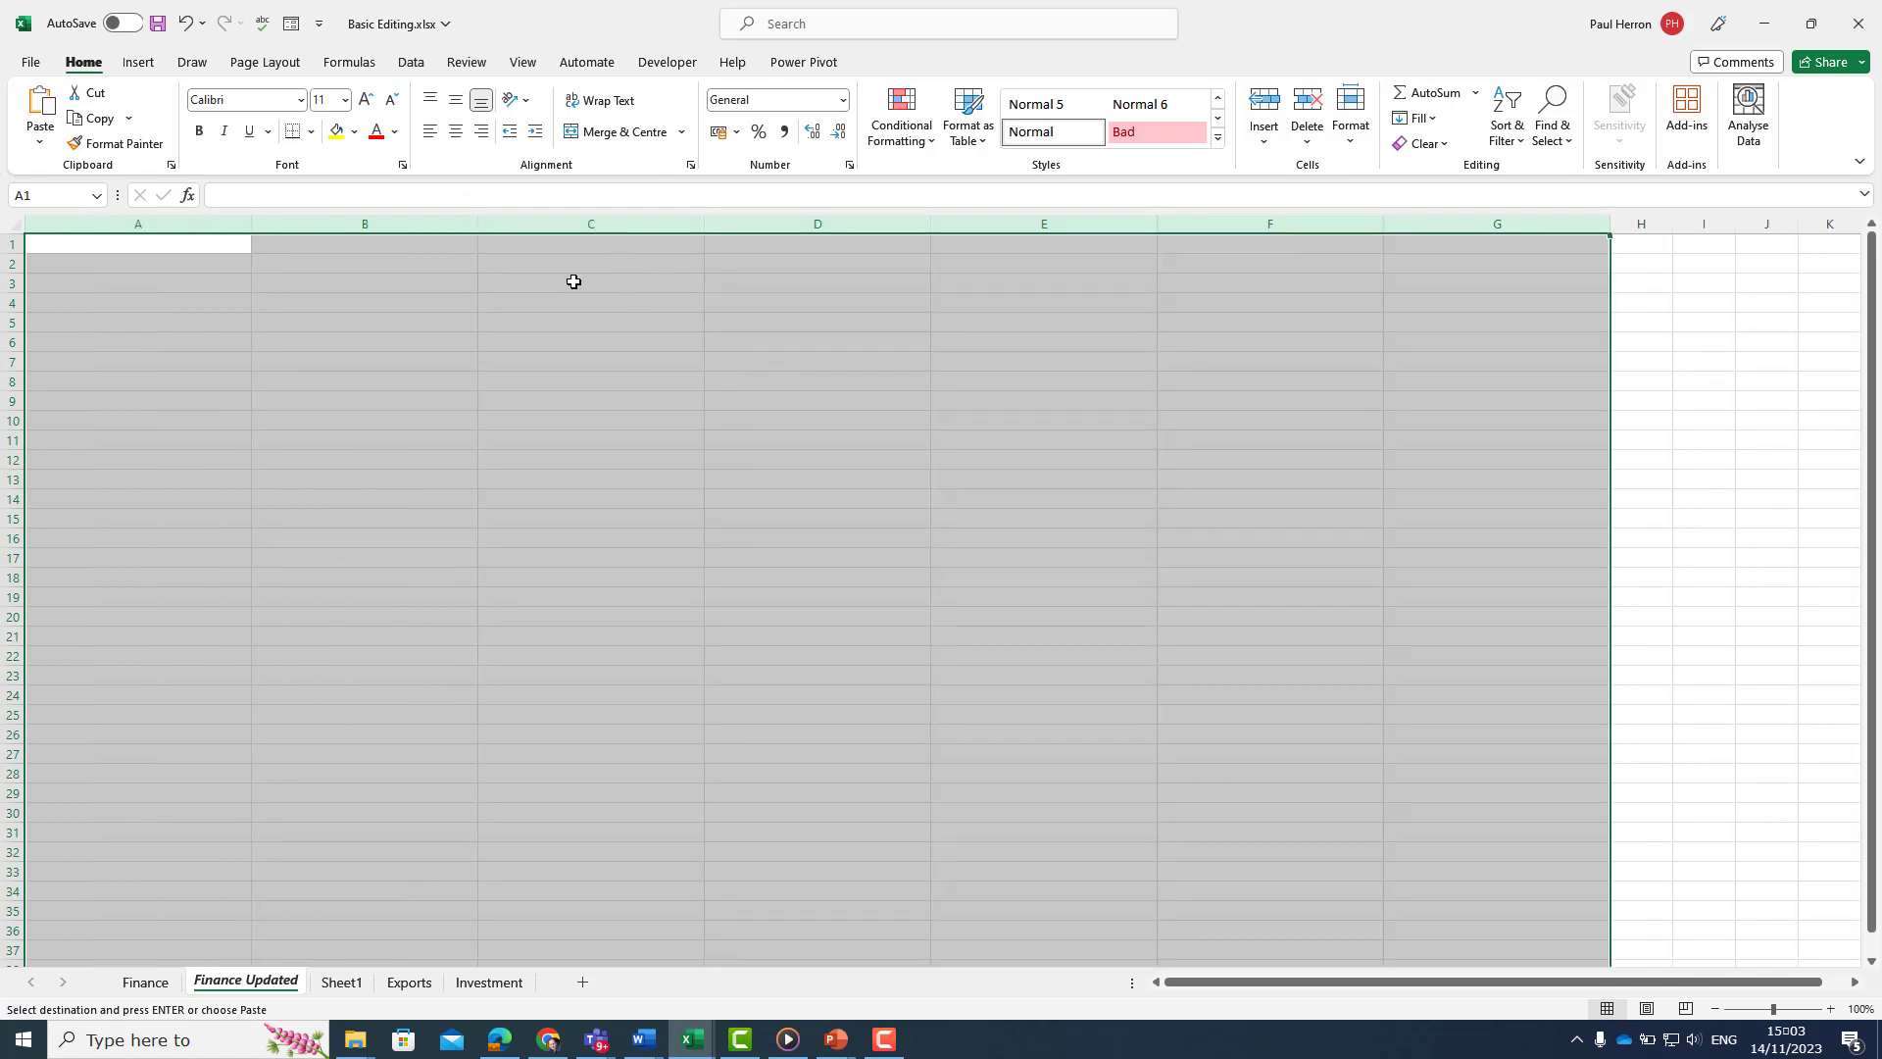
# Step: Paste the copied Finance data with its formatting into the Finance Updated sheet, starting at cell A1
pyautogui.click(112, 241)
pyautogui.rightClick(112, 241)
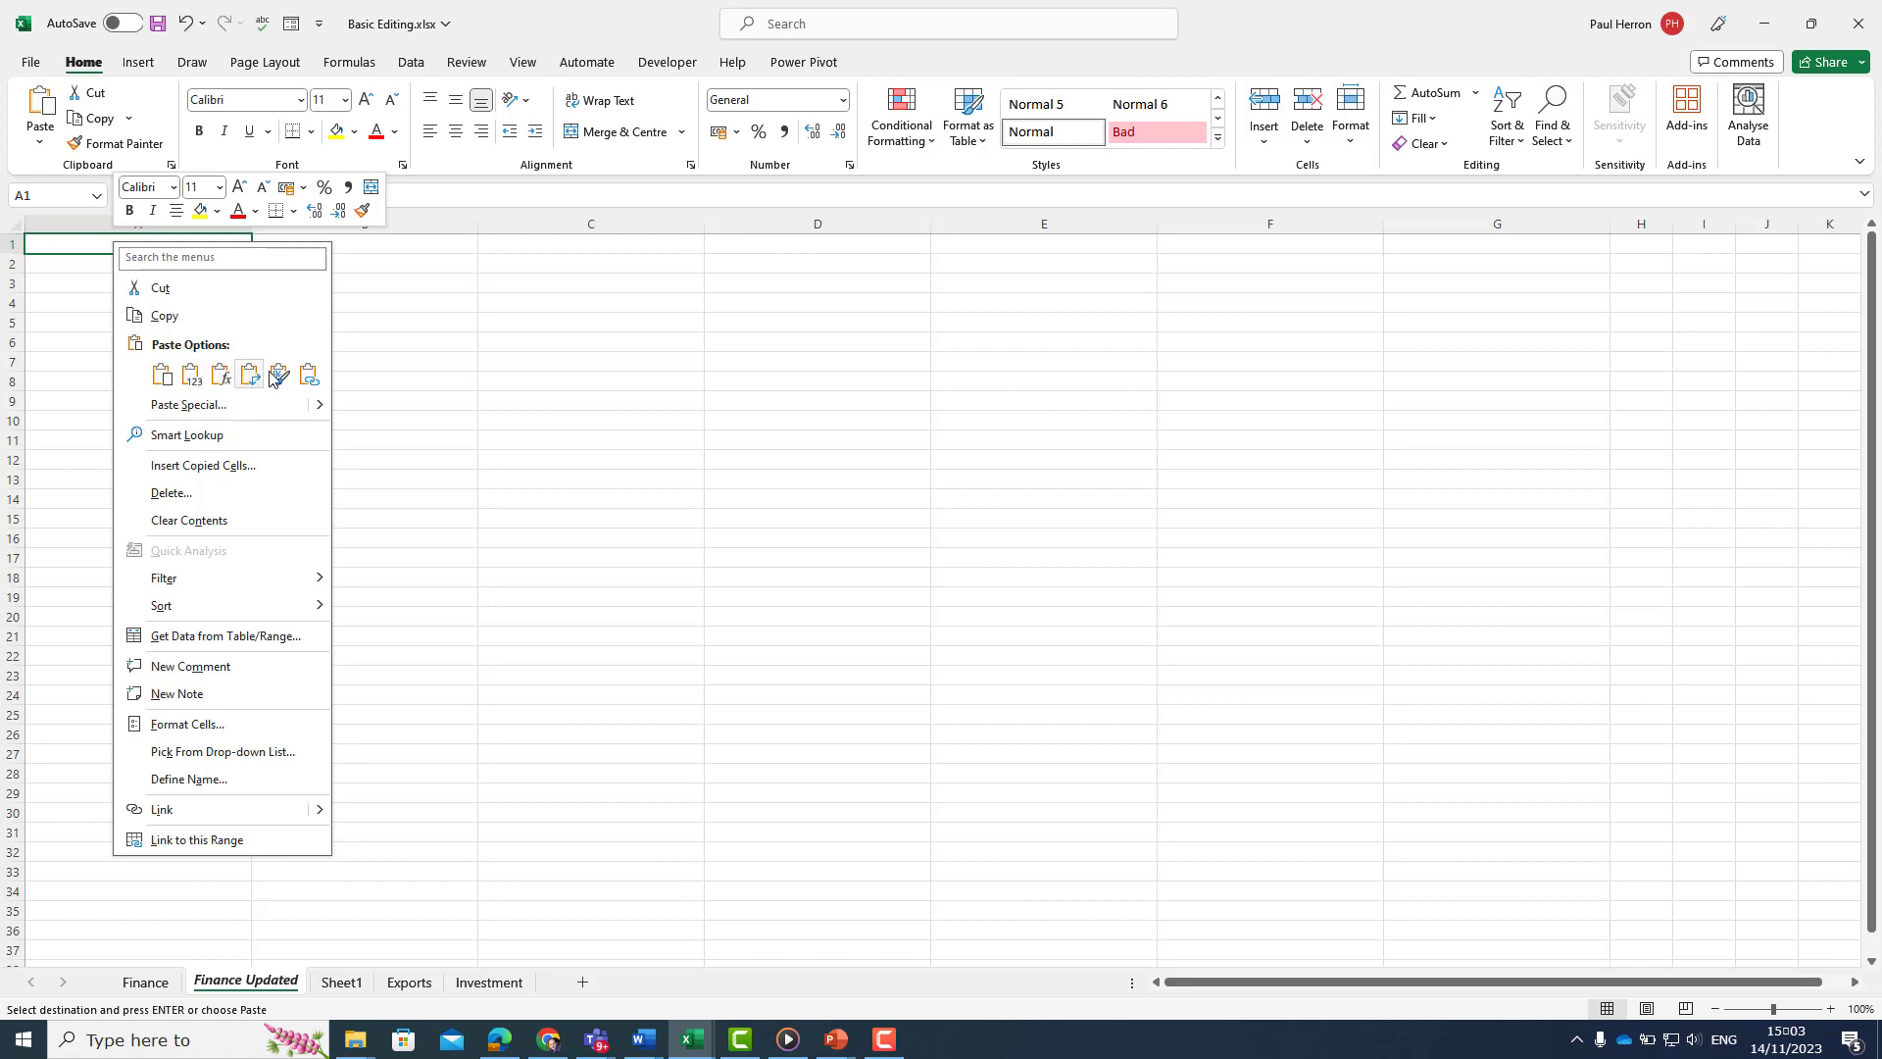
pyautogui.click(162, 379)
pyautogui.click(340, 343)
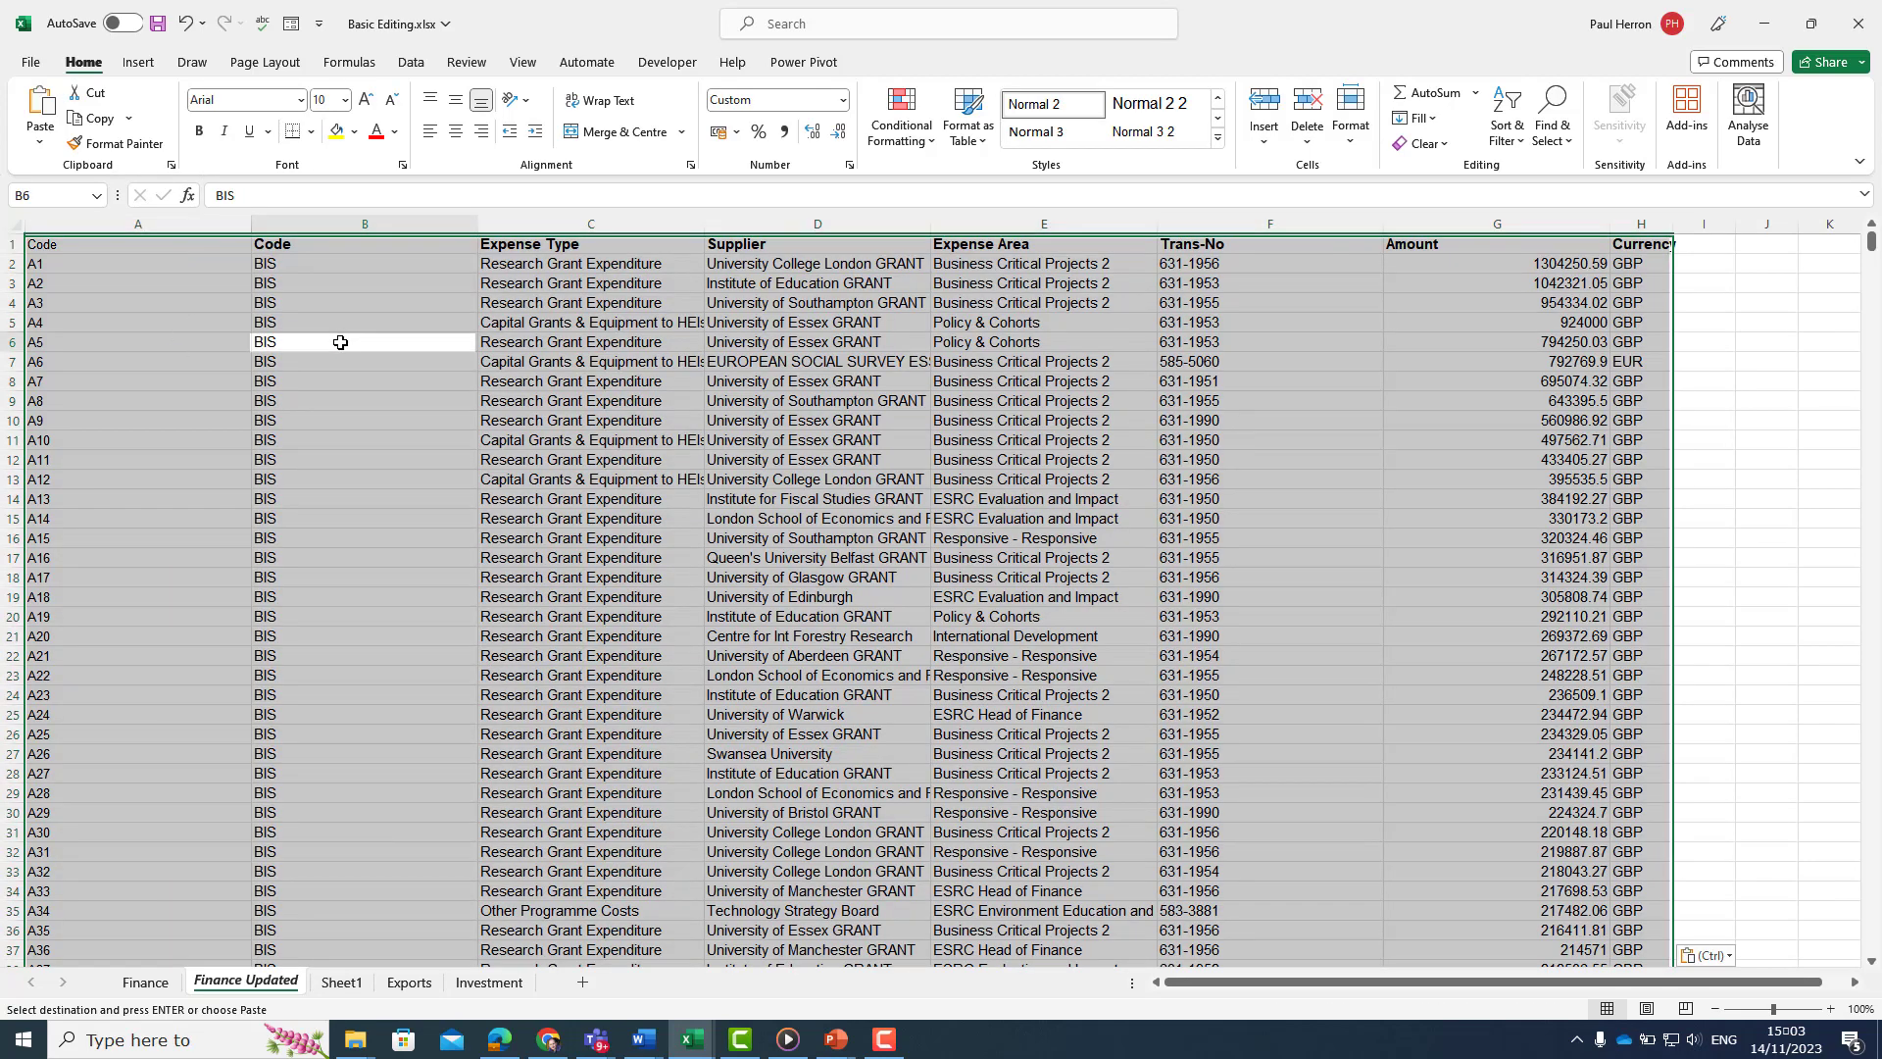
pyautogui.moveTo(379, 244); pyautogui.dragTo(1639, 245)
pyautogui.click(89, 248)
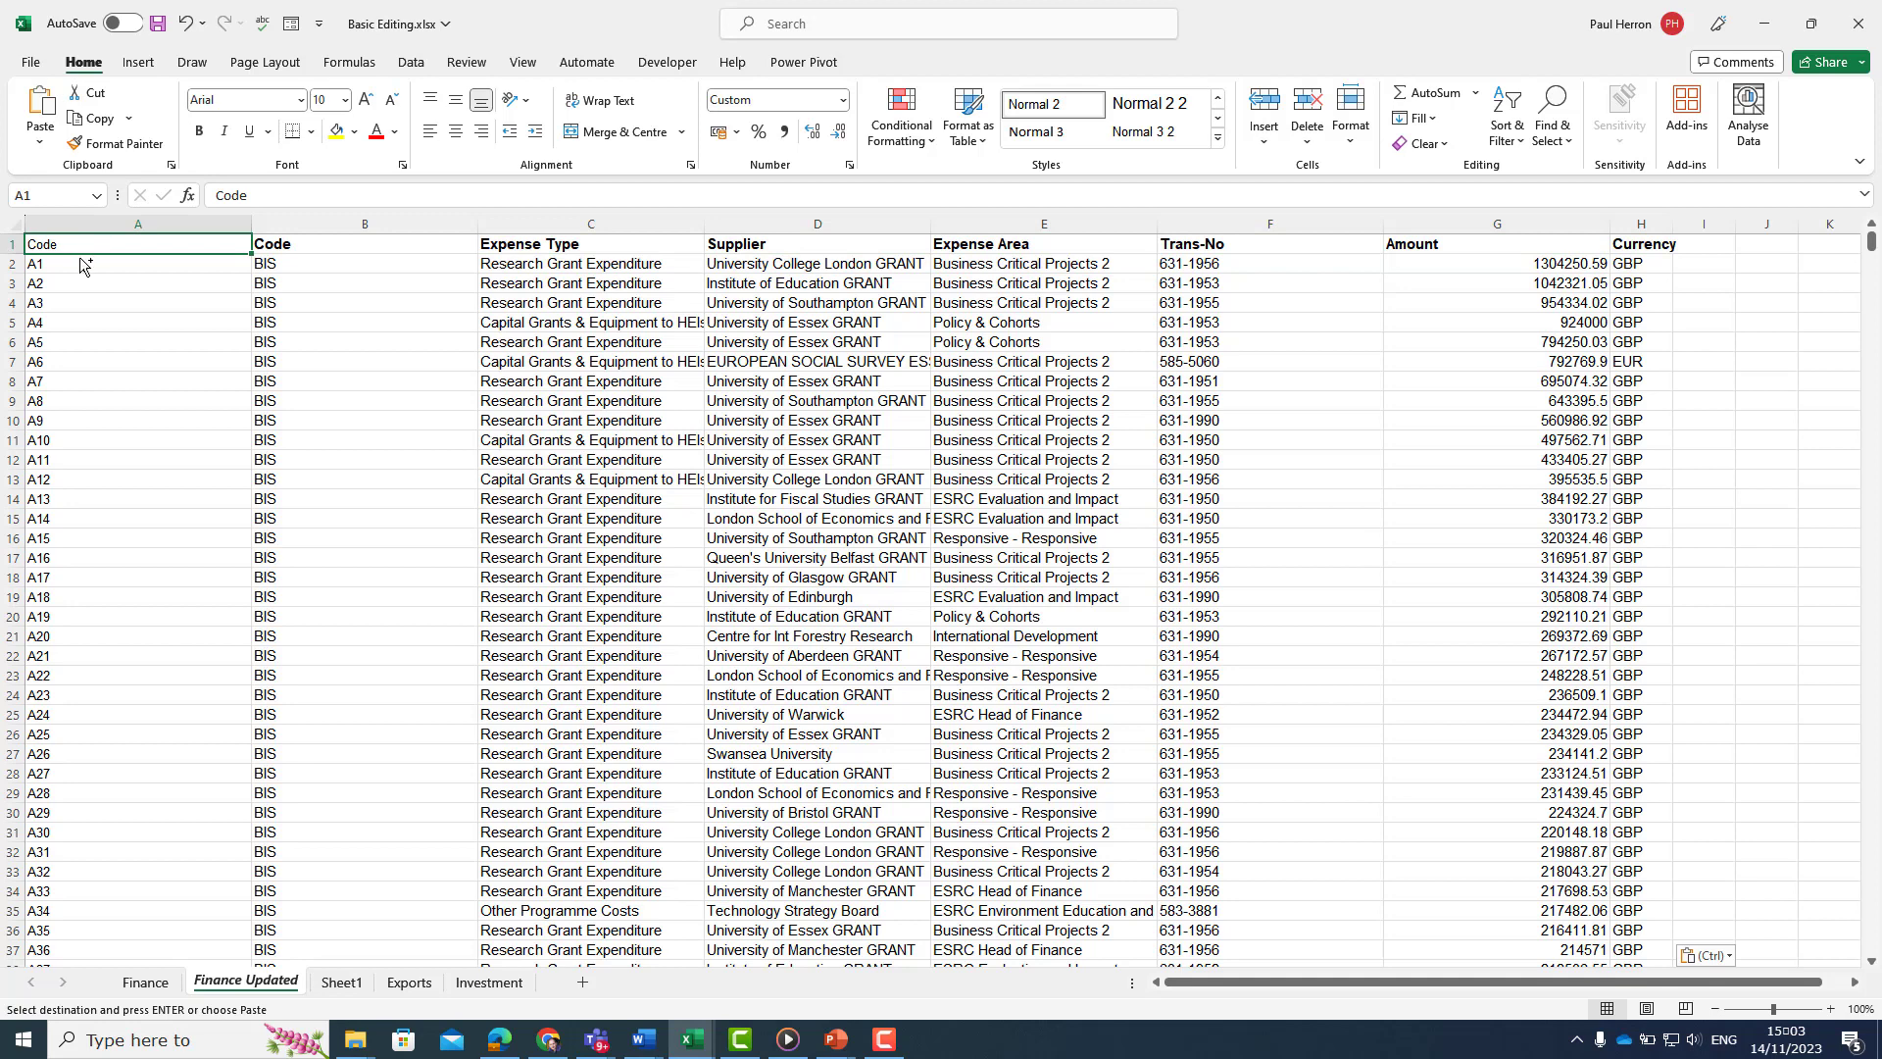
pyautogui.press('Return')
pyautogui.click(96, 322)
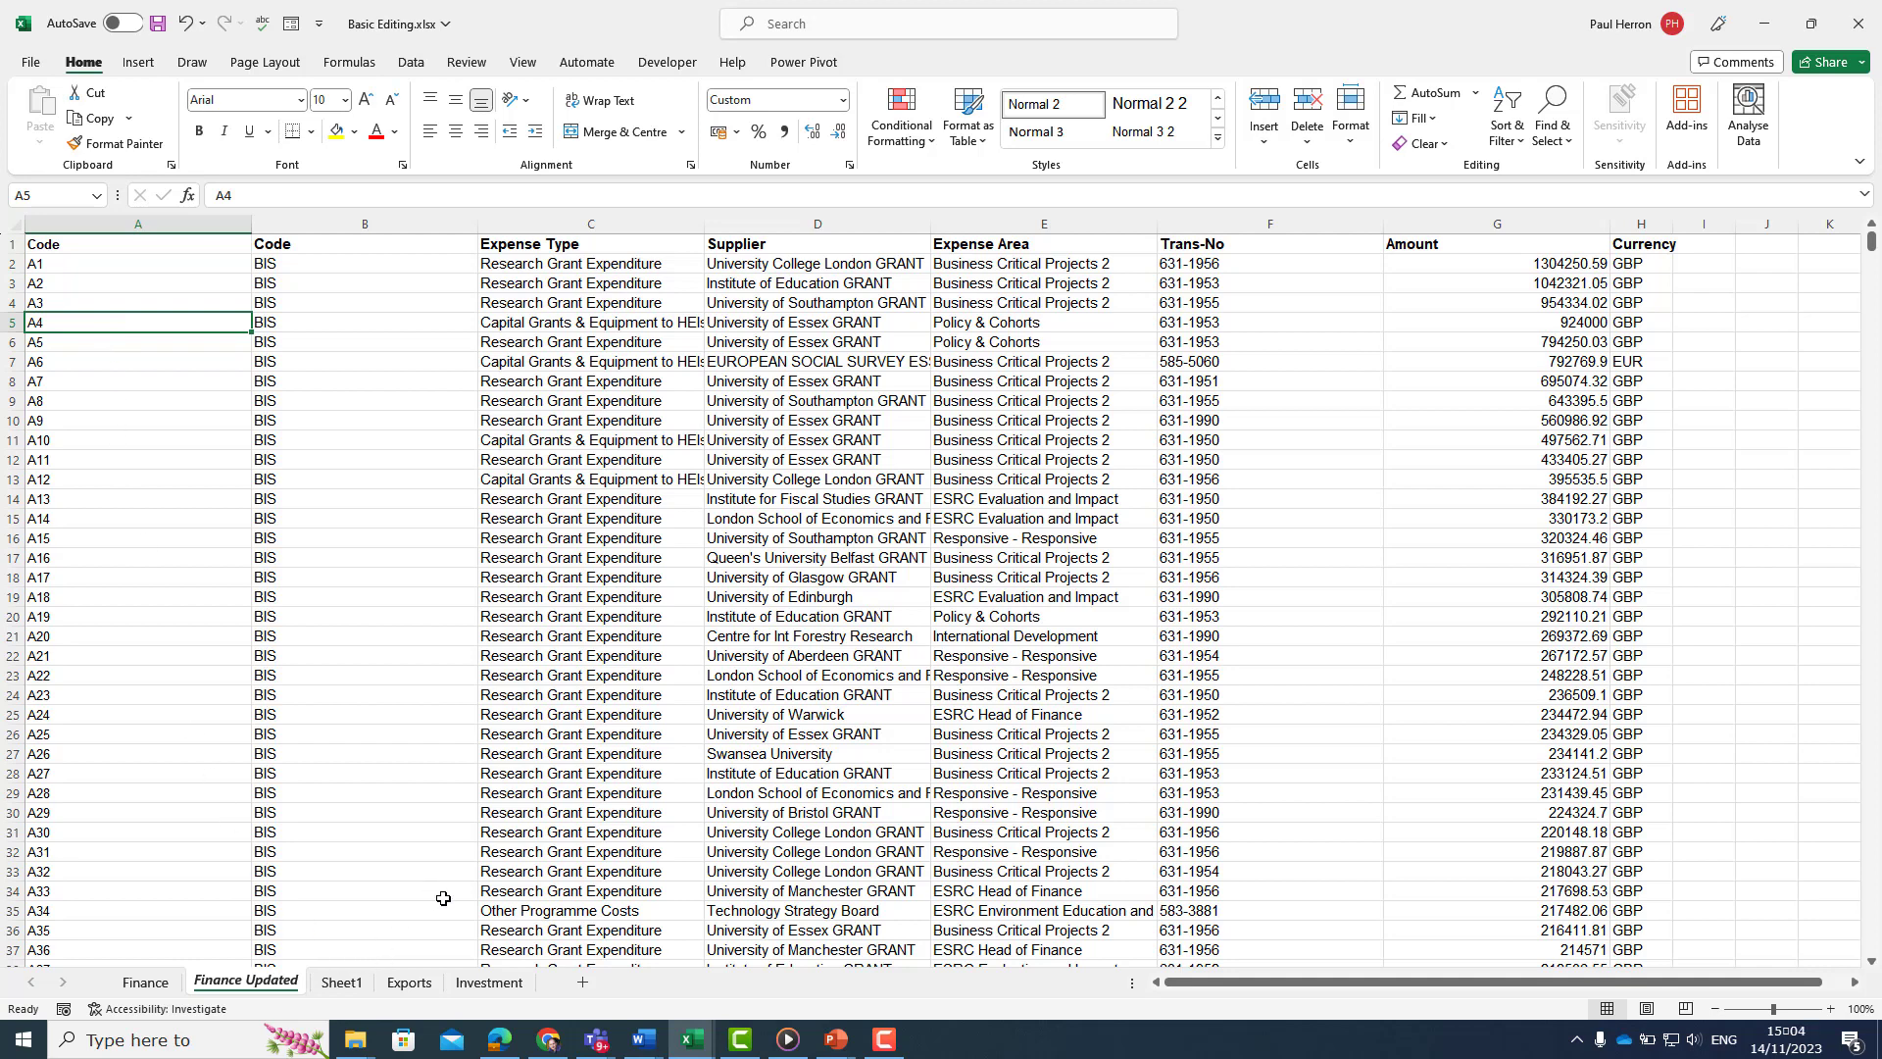
# Step: Undo the pasting of the Finance data on the Finance Updated sheet
pyautogui.hotkey('ctrl', 'z')
pyautogui.click(343, 788)
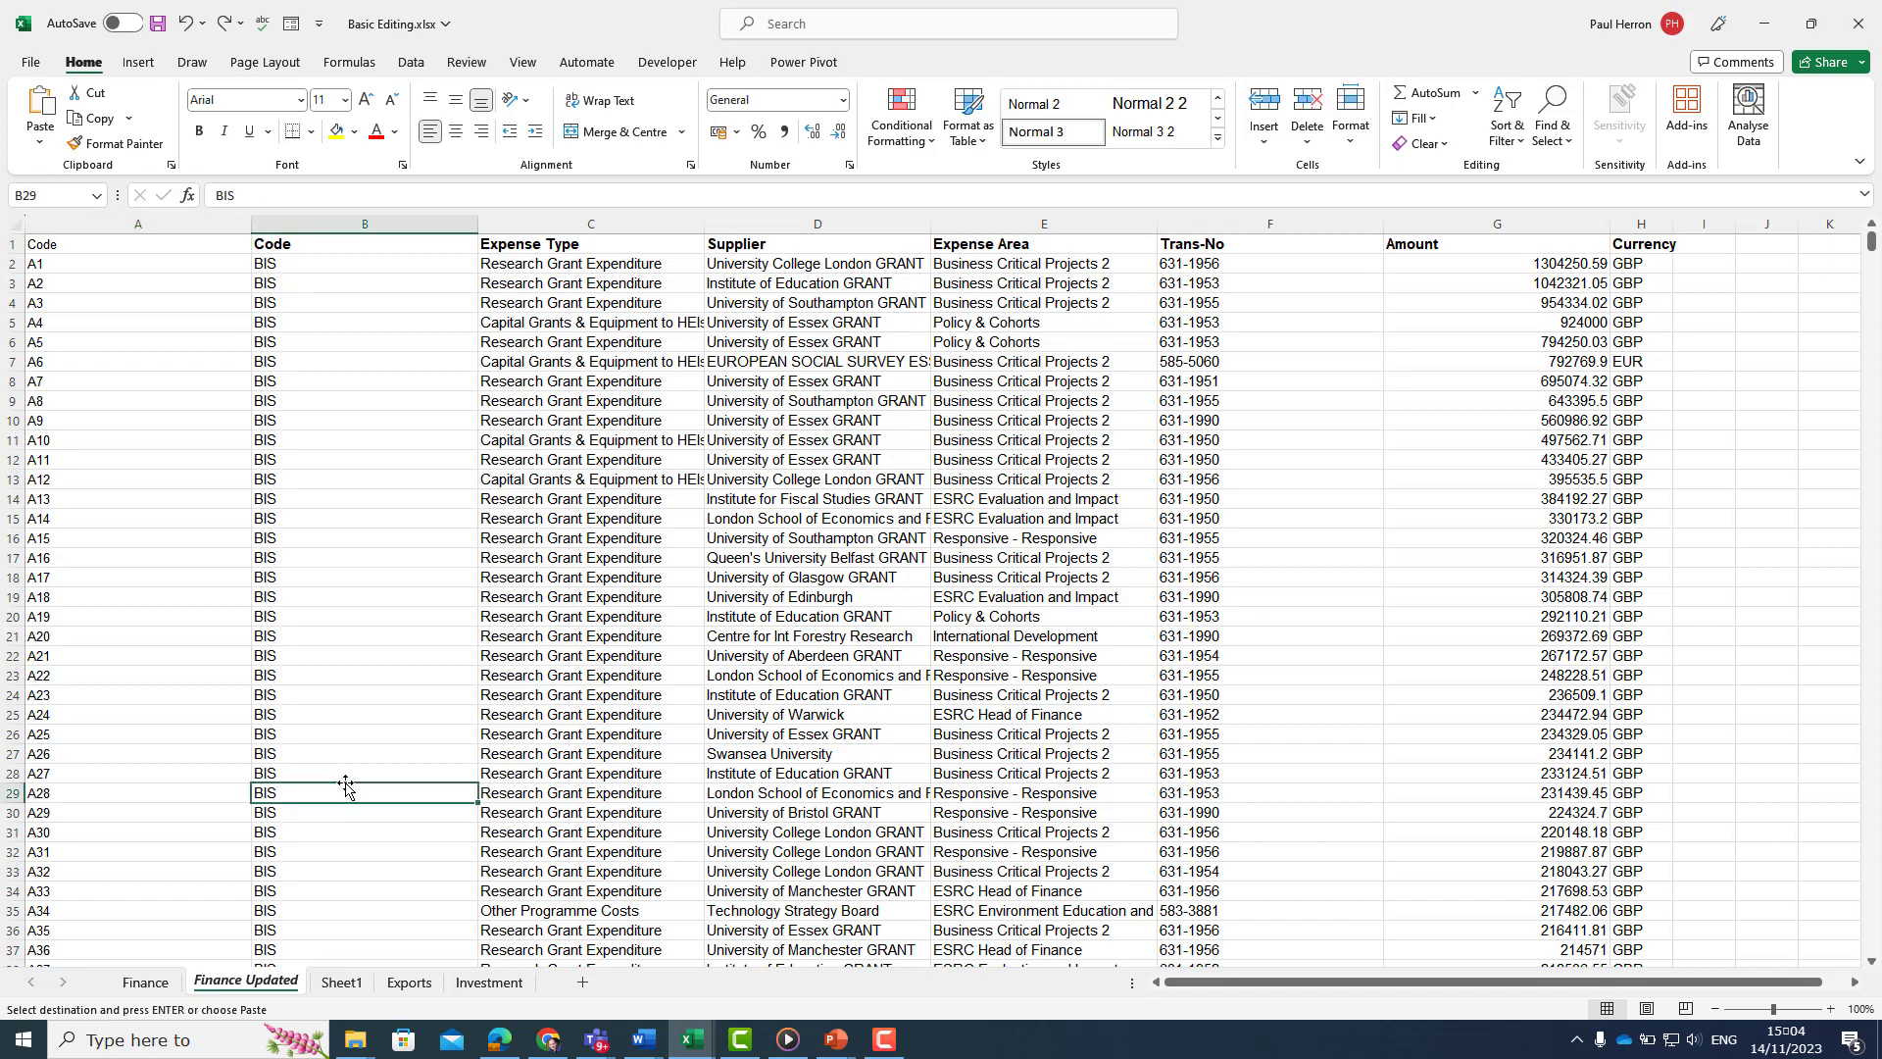
pyautogui.hotkey('ctrl', 'z')
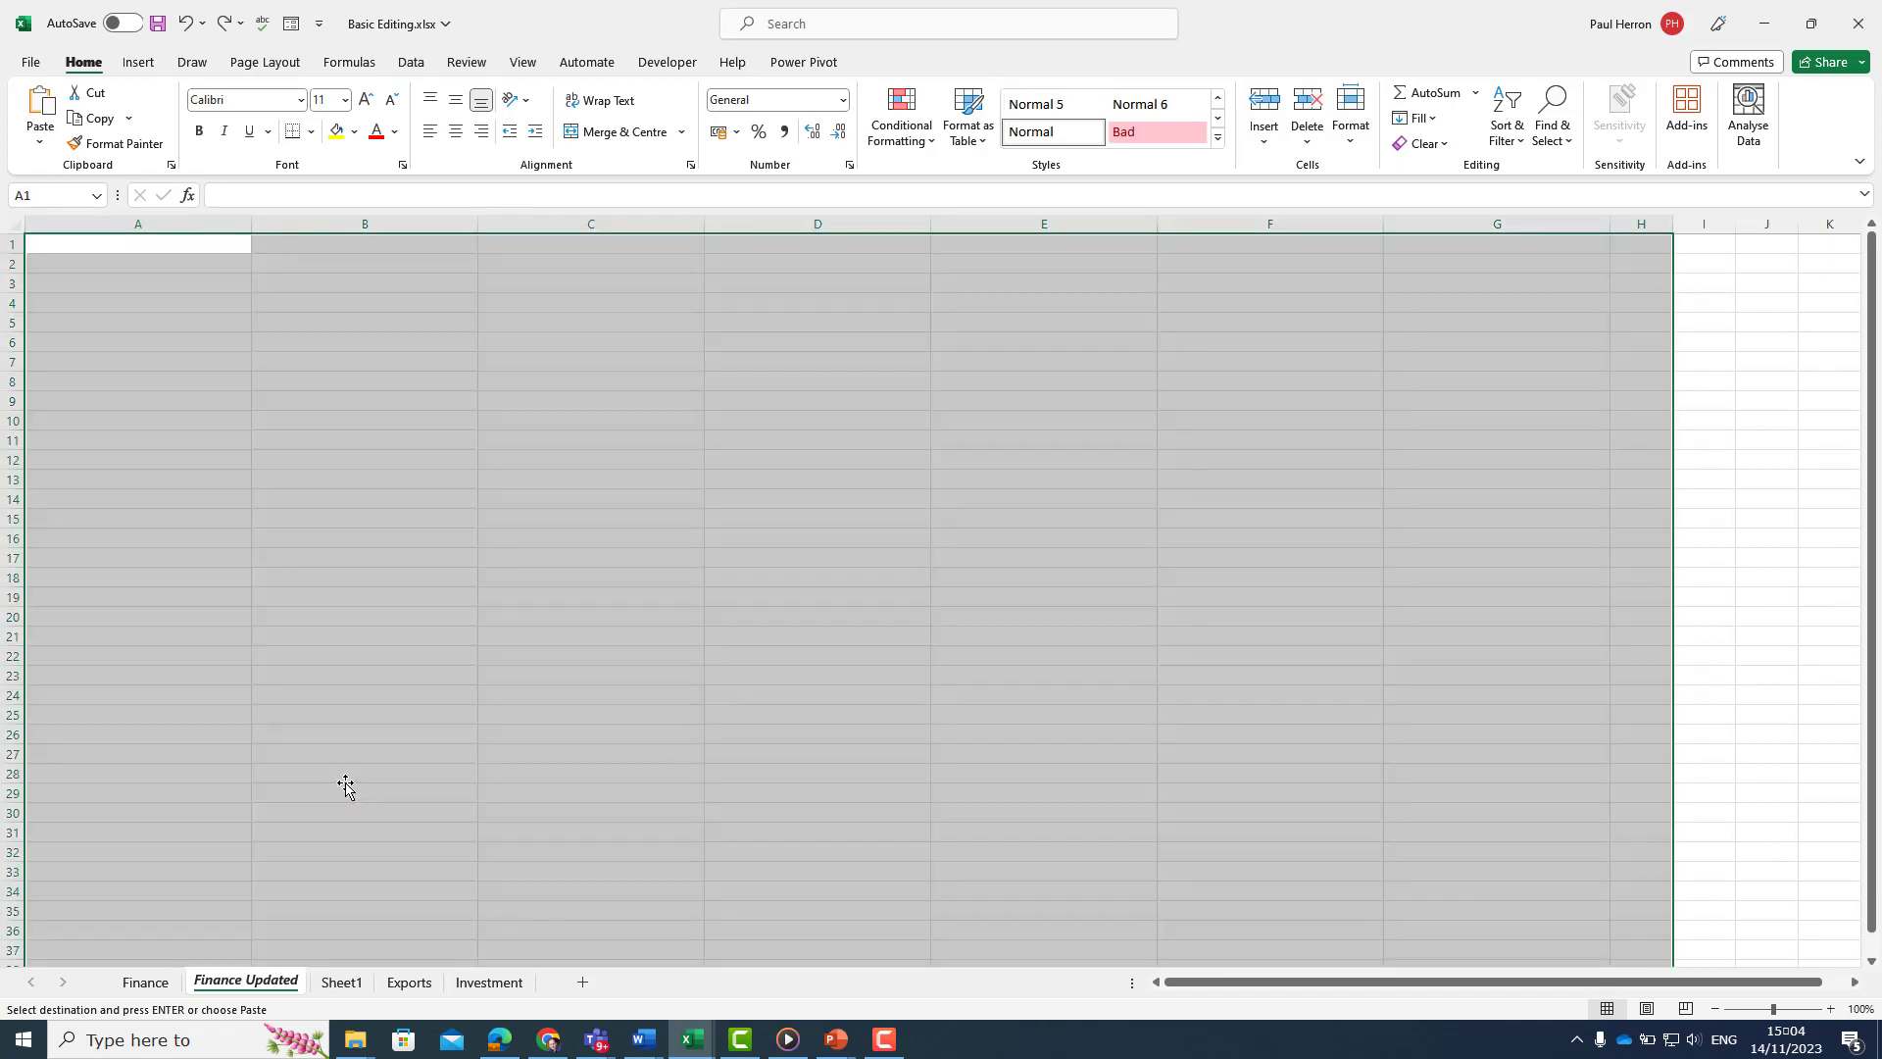
# Step: Copy the entire Supplier and Expense Area columns, D and E, from the Finance sheet
pyautogui.click(142, 982)
pyautogui.click(526, 483)
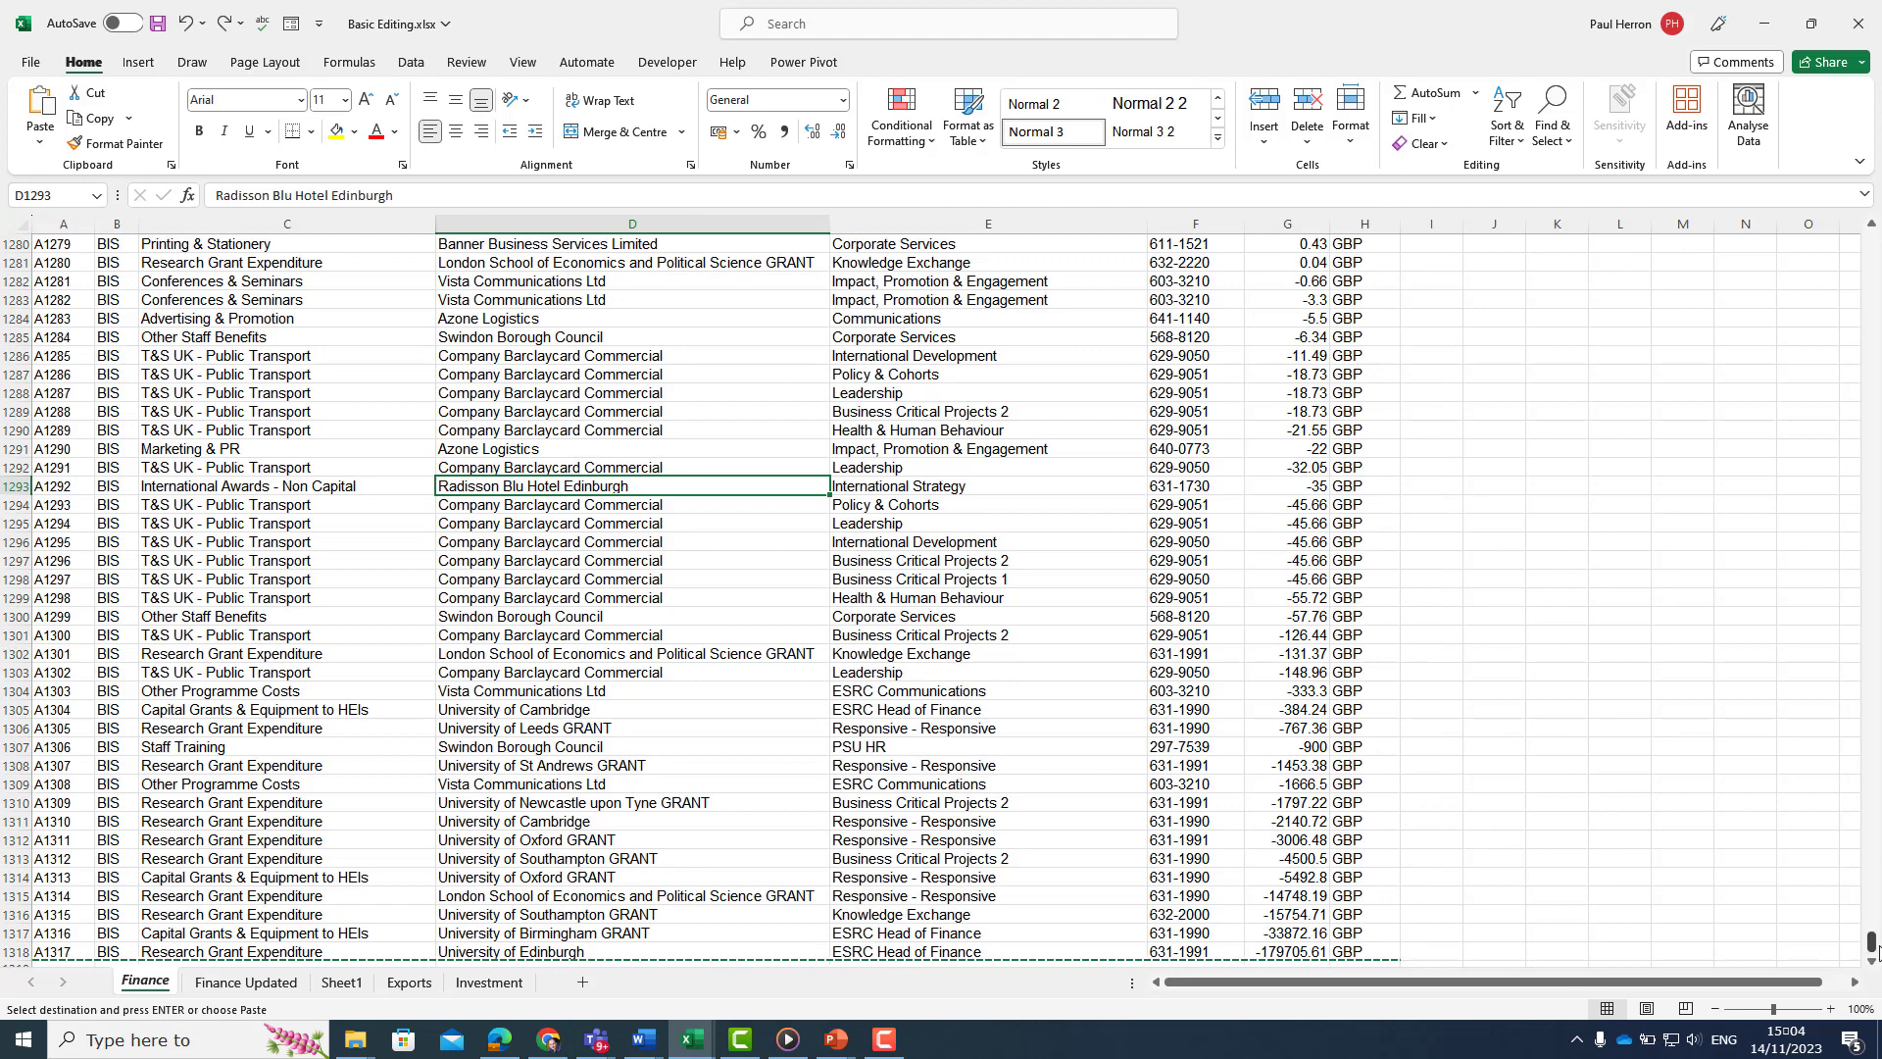
pyautogui.moveTo(1872, 943); pyautogui.dragTo(1864, 161)
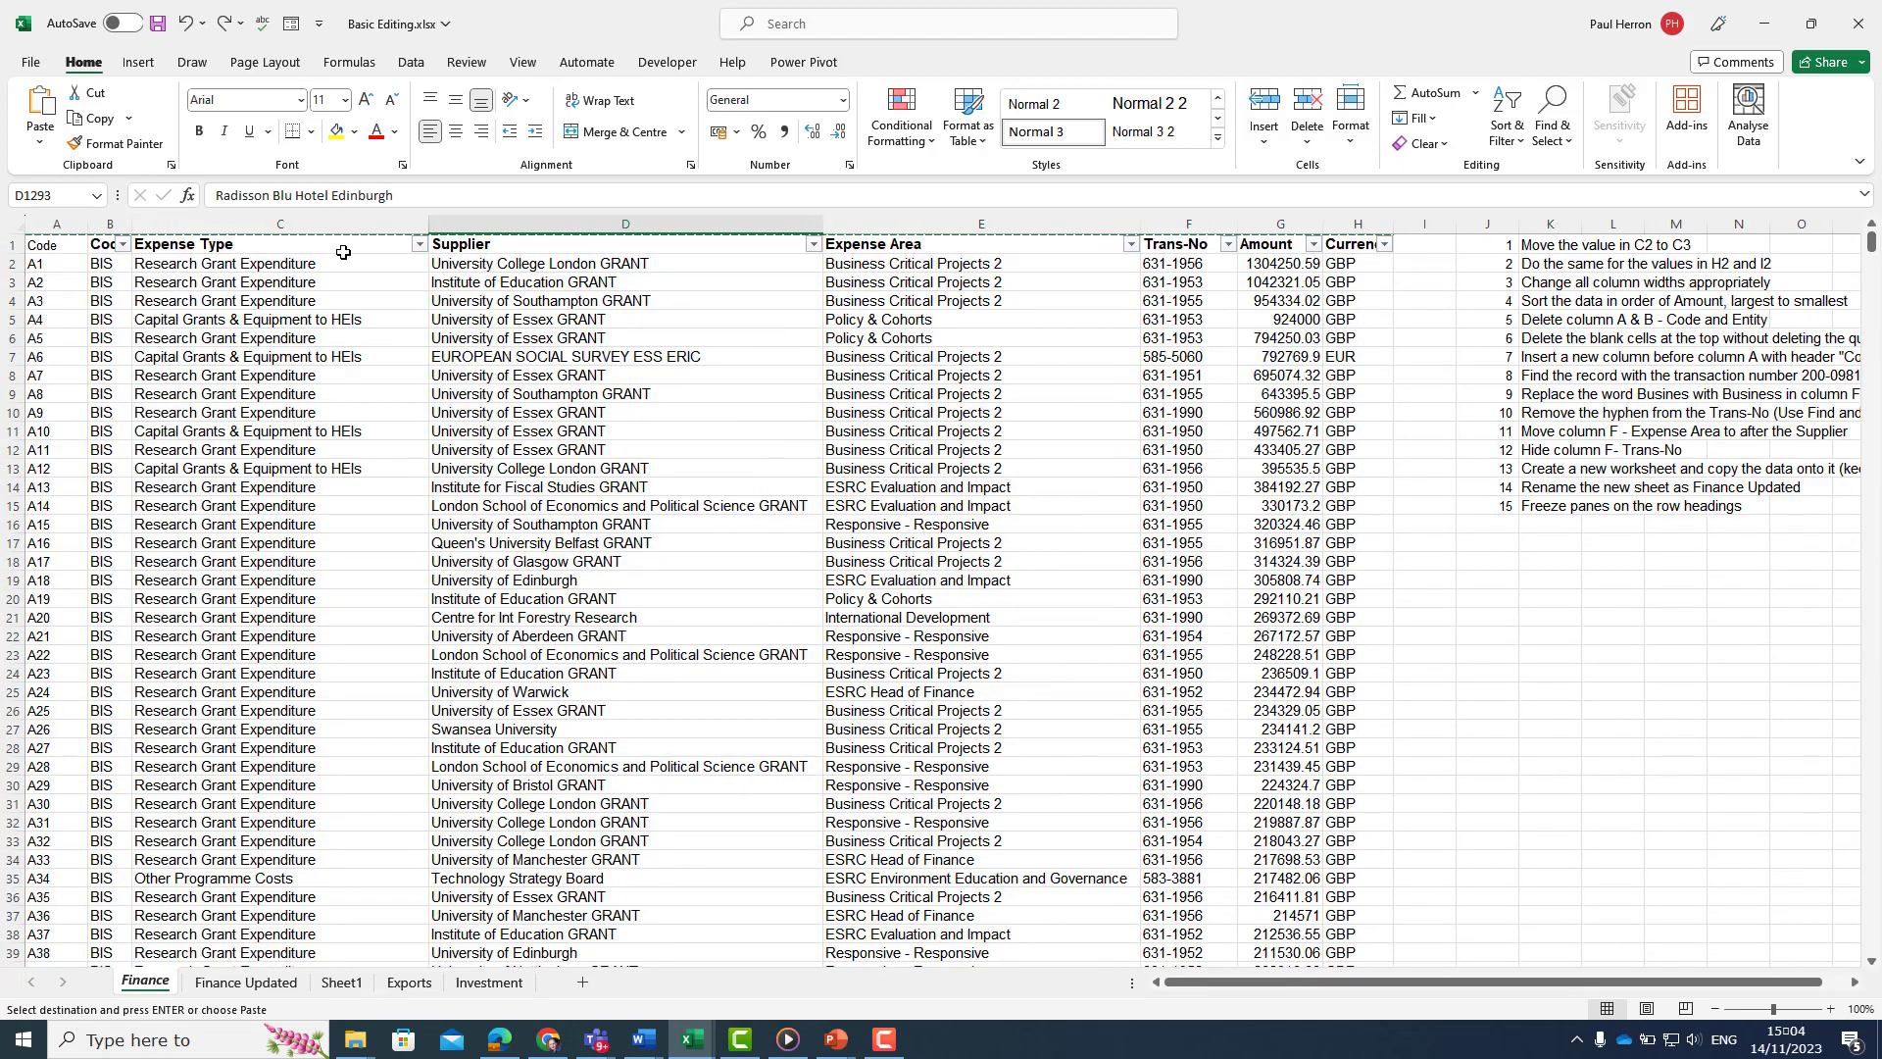
pyautogui.click(580, 221)
pyautogui.keyDown('shift'); pyautogui.click(953, 223); pyautogui.keyUp('shift')
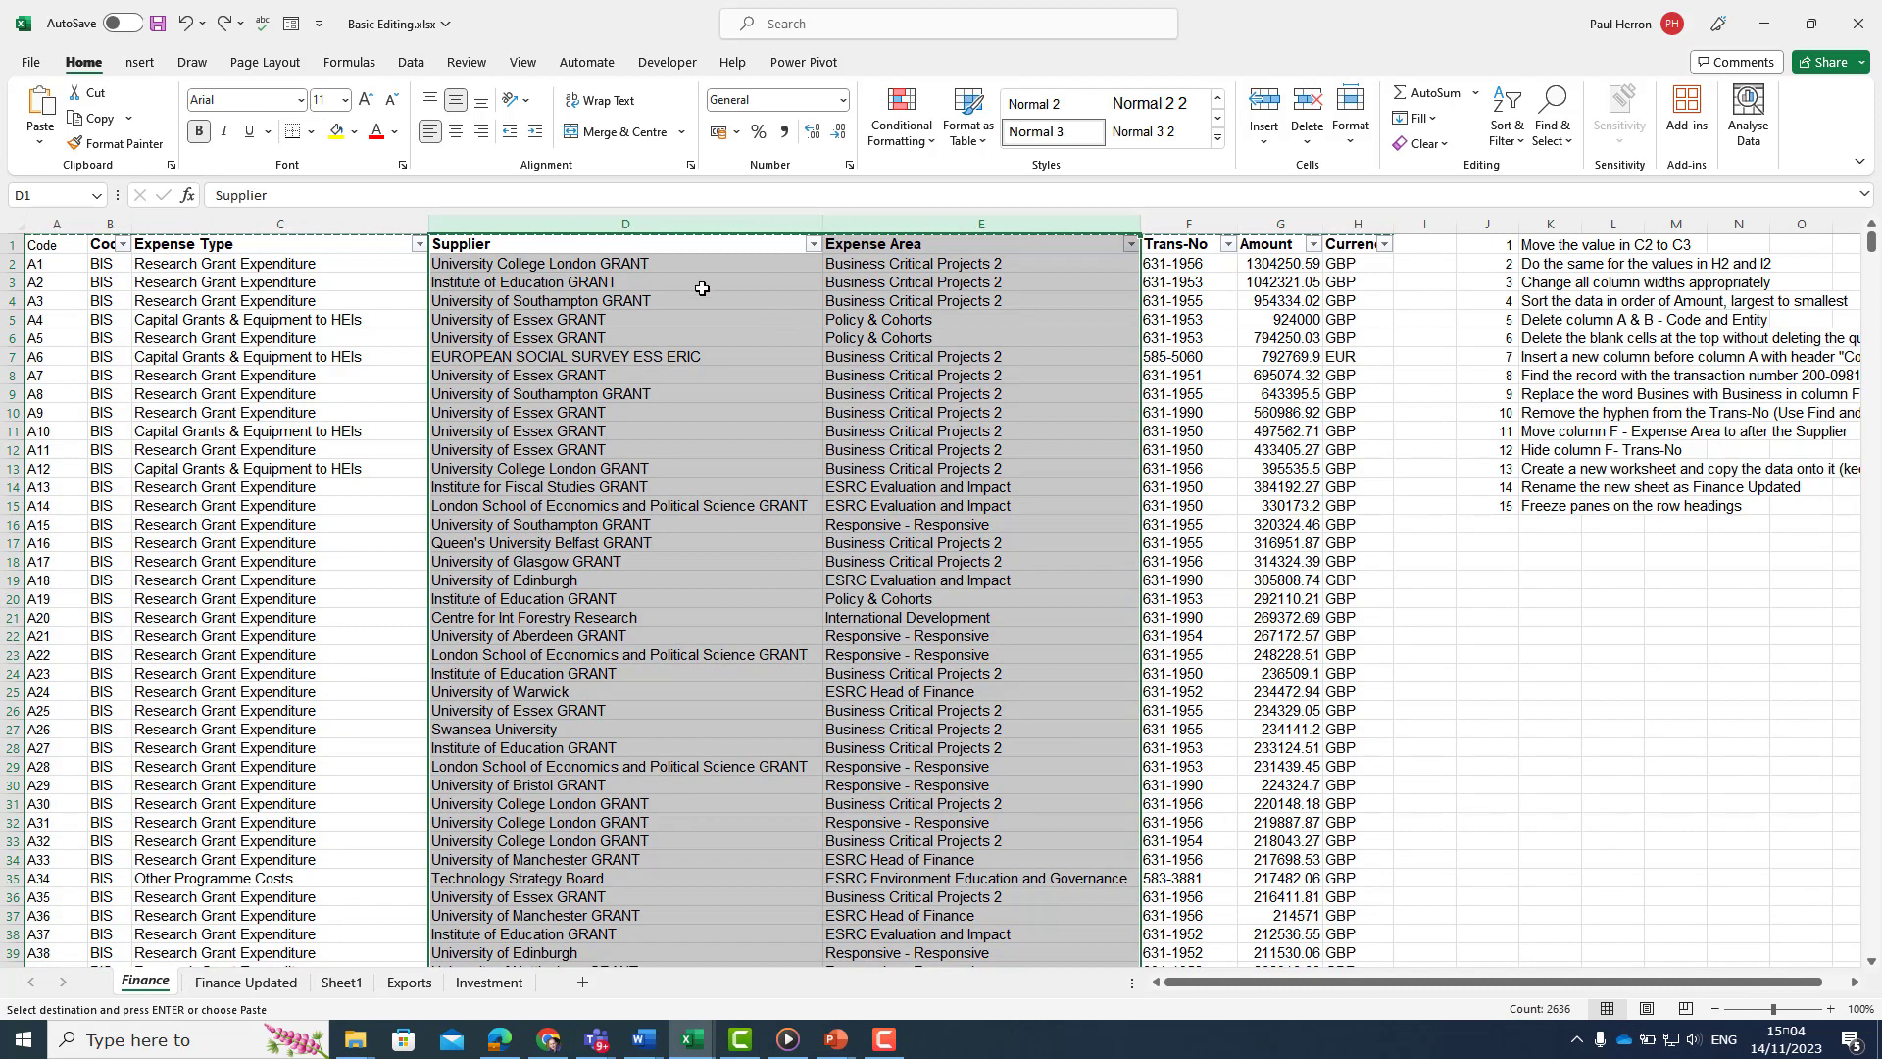
pyautogui.press('Escape')
pyautogui.click(703, 300)
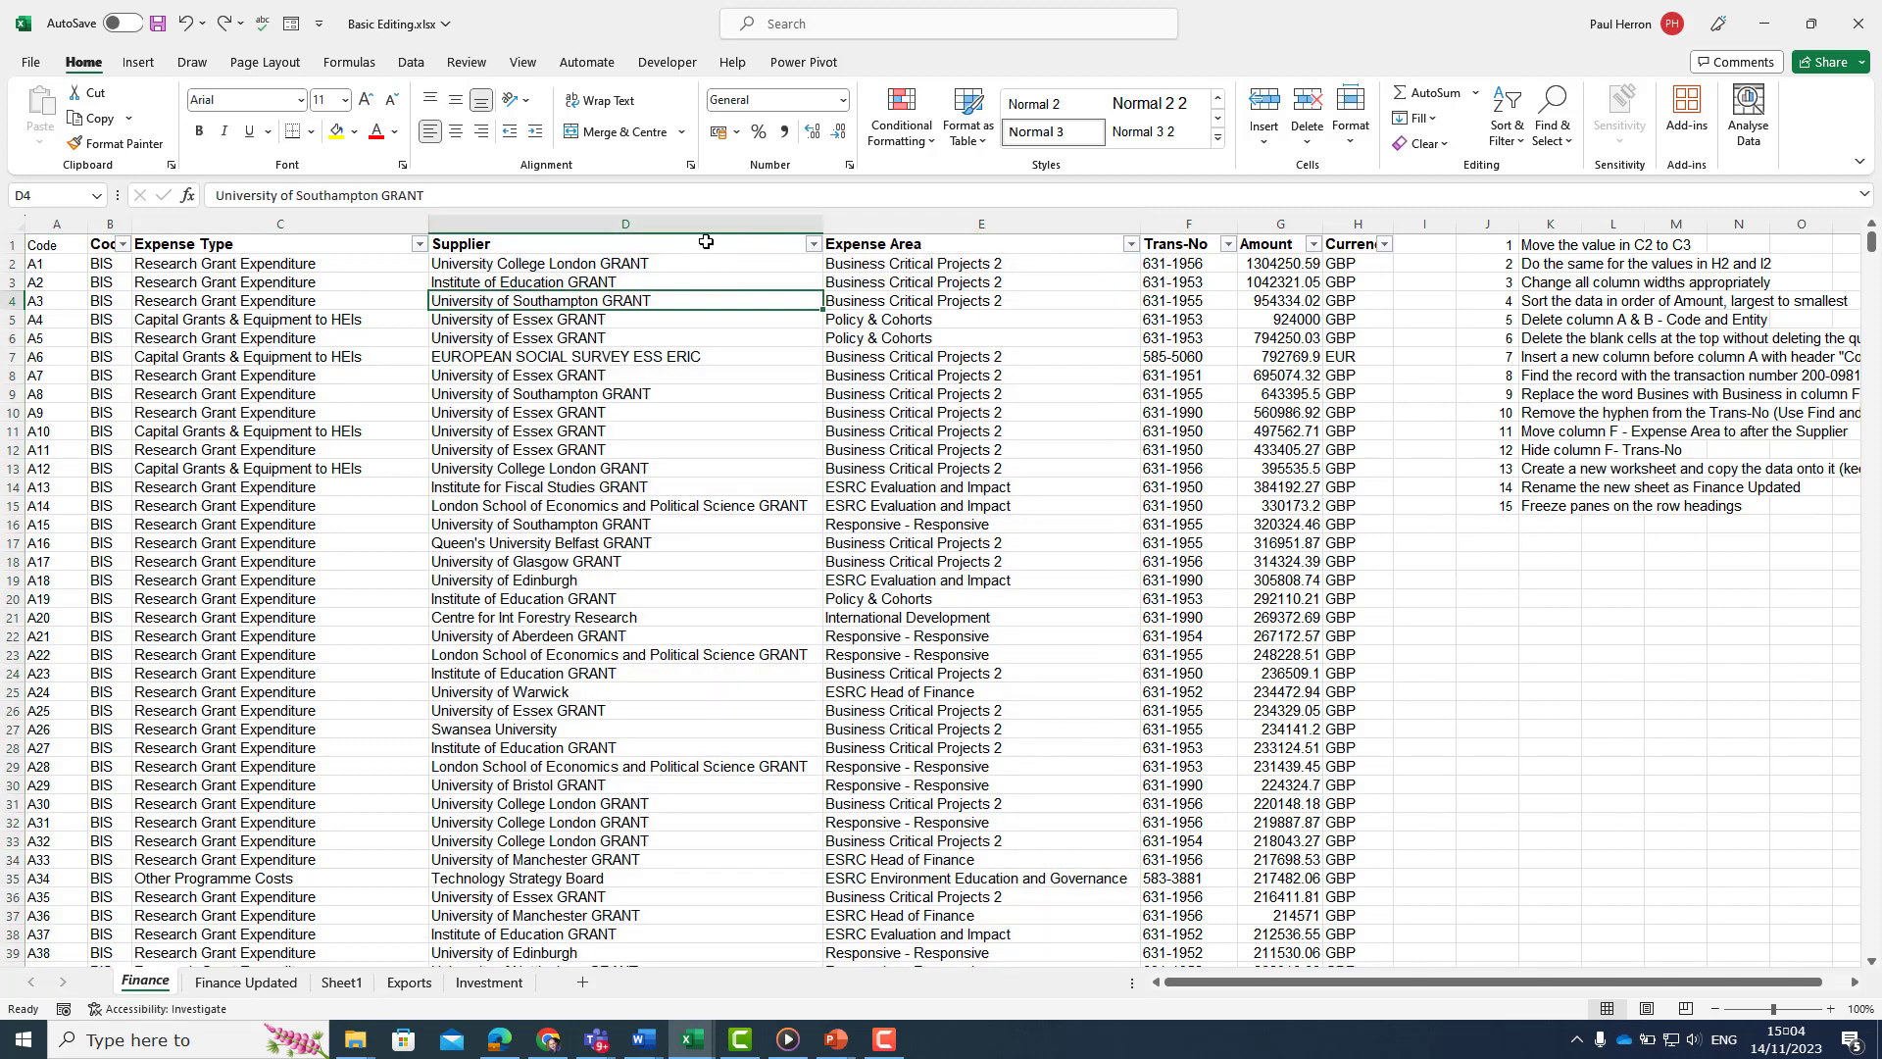
pyautogui.moveTo(711, 223); pyautogui.dragTo(932, 227)
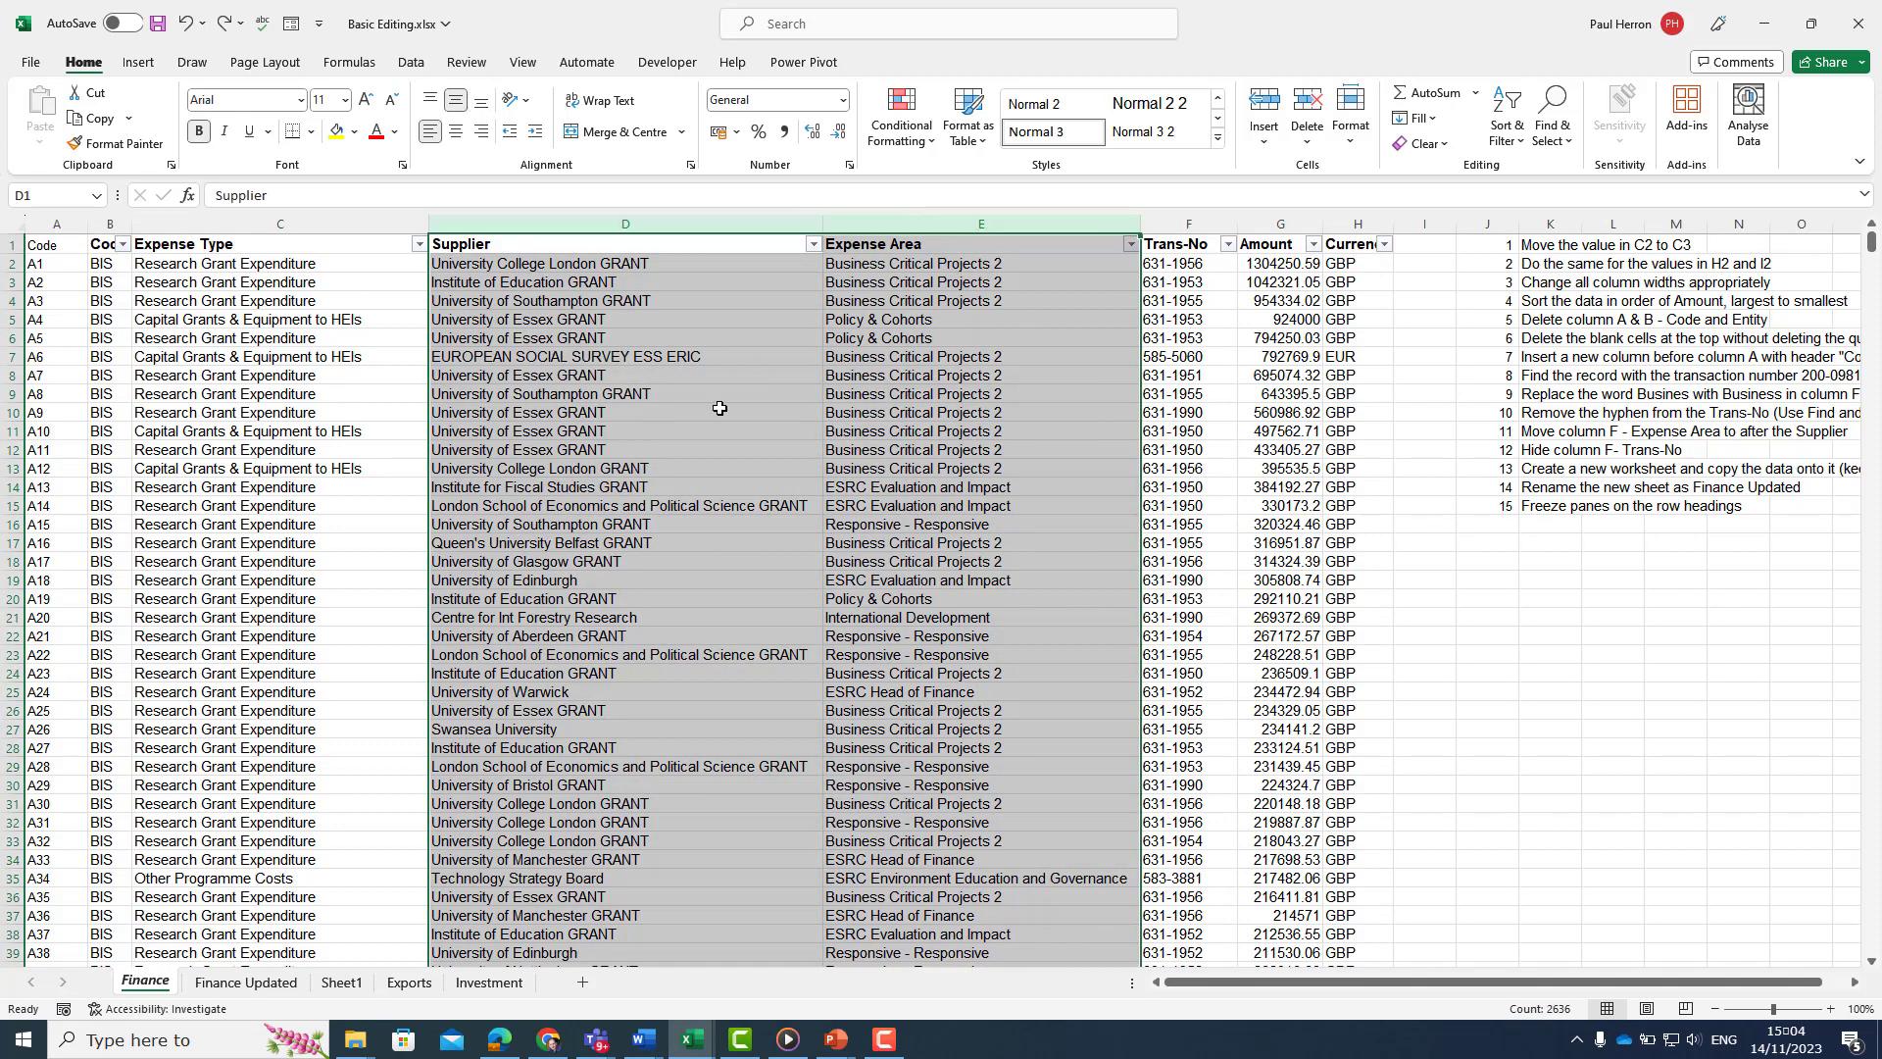
pyautogui.hotkey('ctrl', 'c')
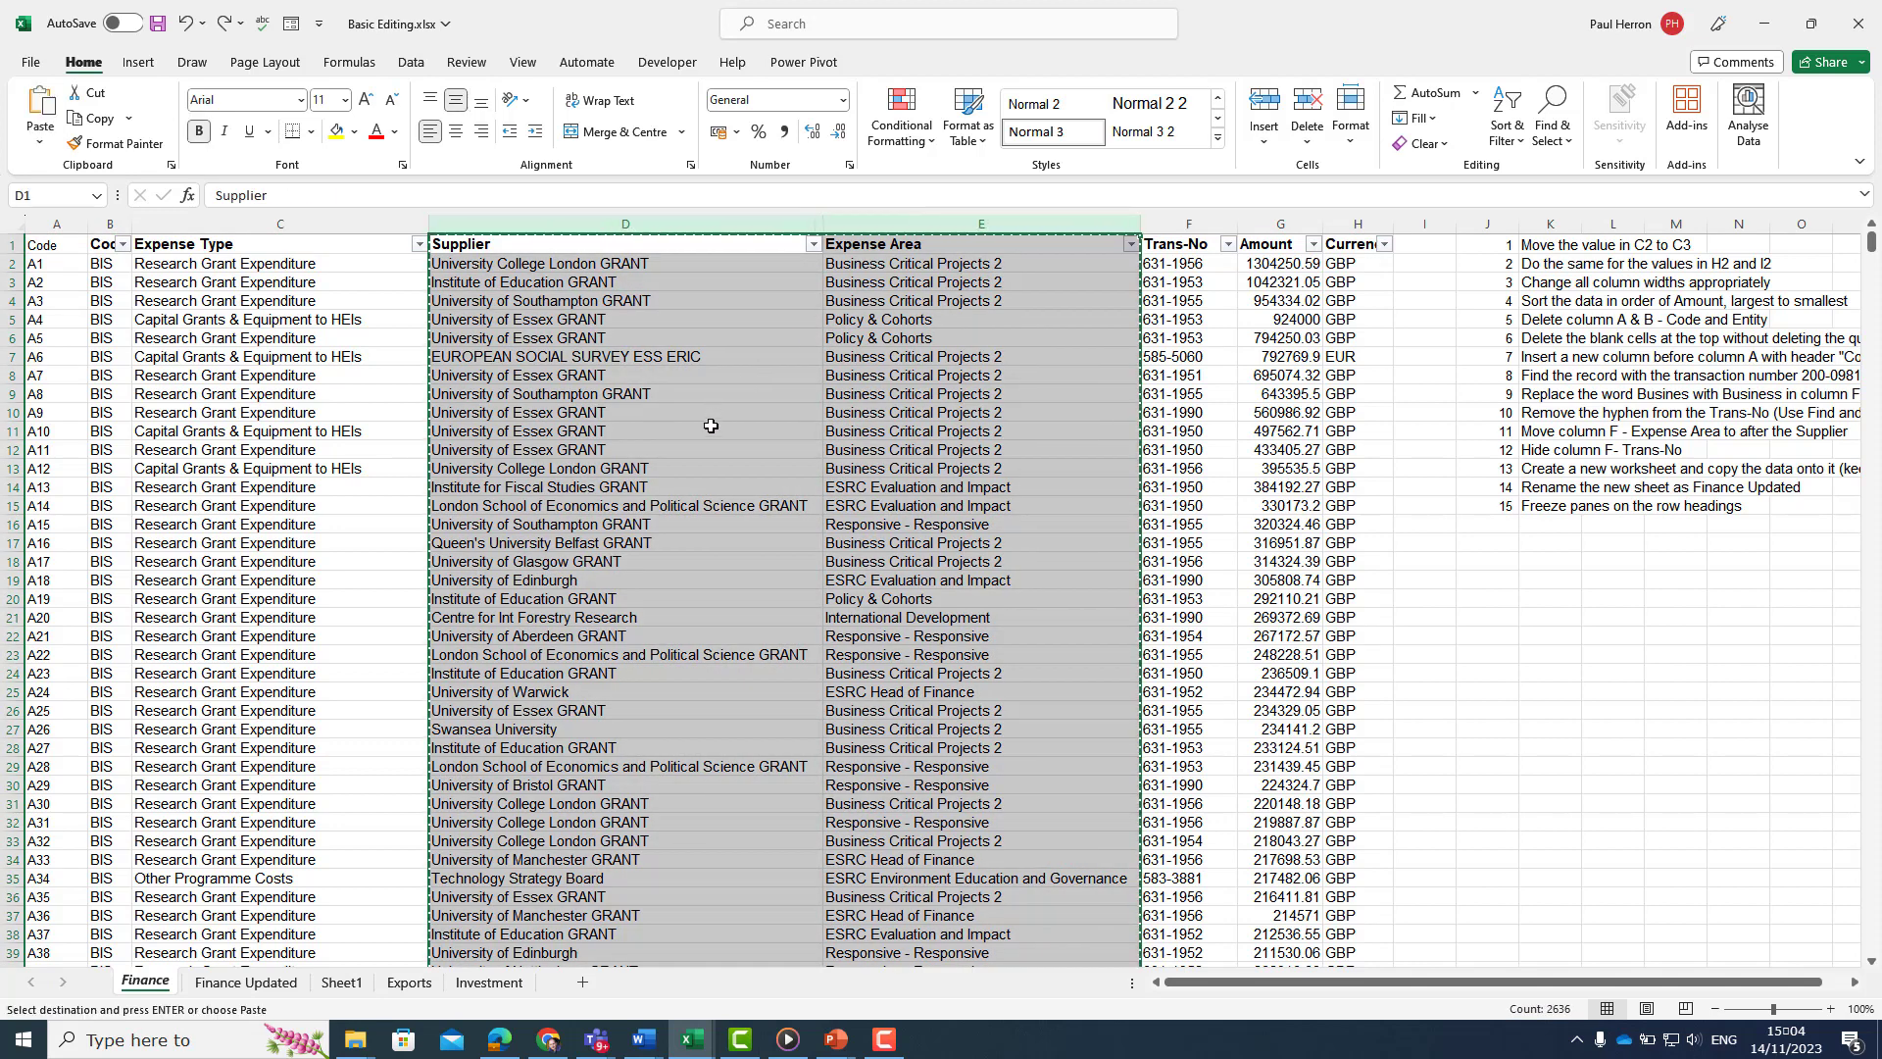
# Step: Paste the two copied columns into the Finance Updated sheet, starting at cell A1
pyautogui.click(246, 982)
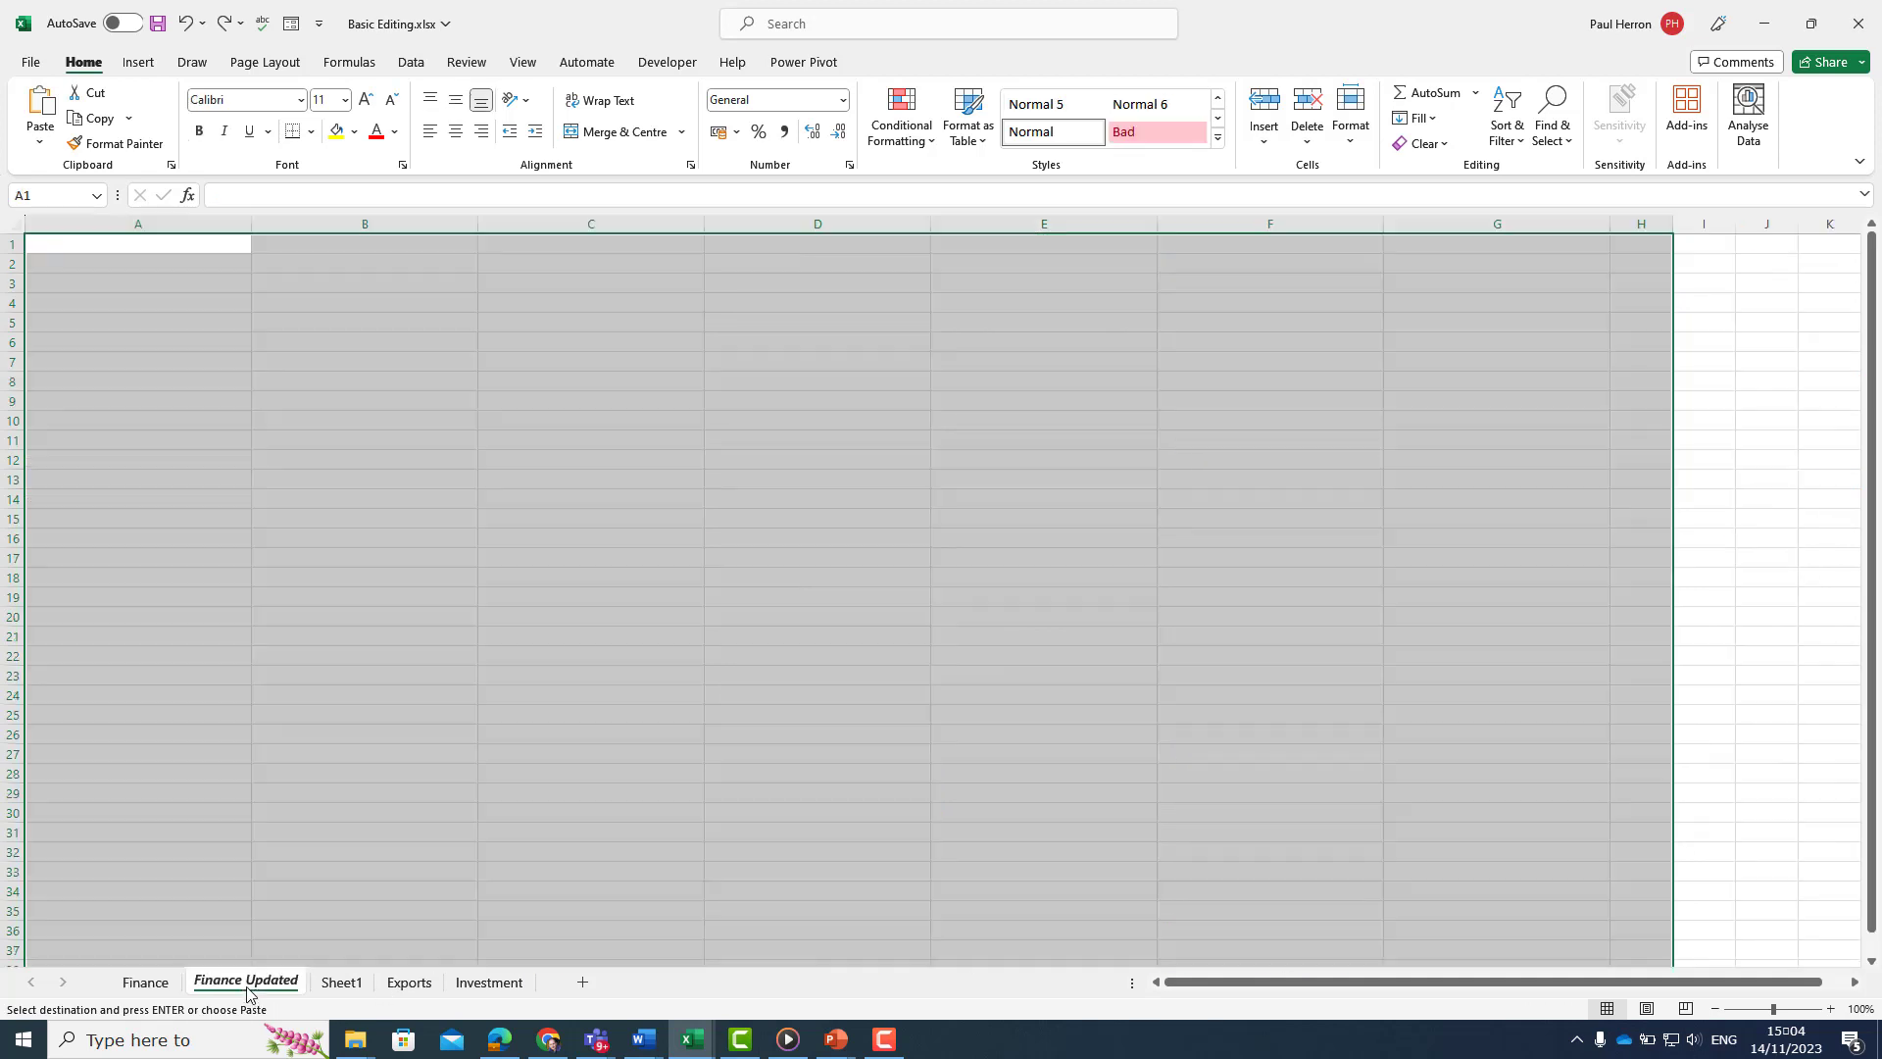
pyautogui.click(138, 244)
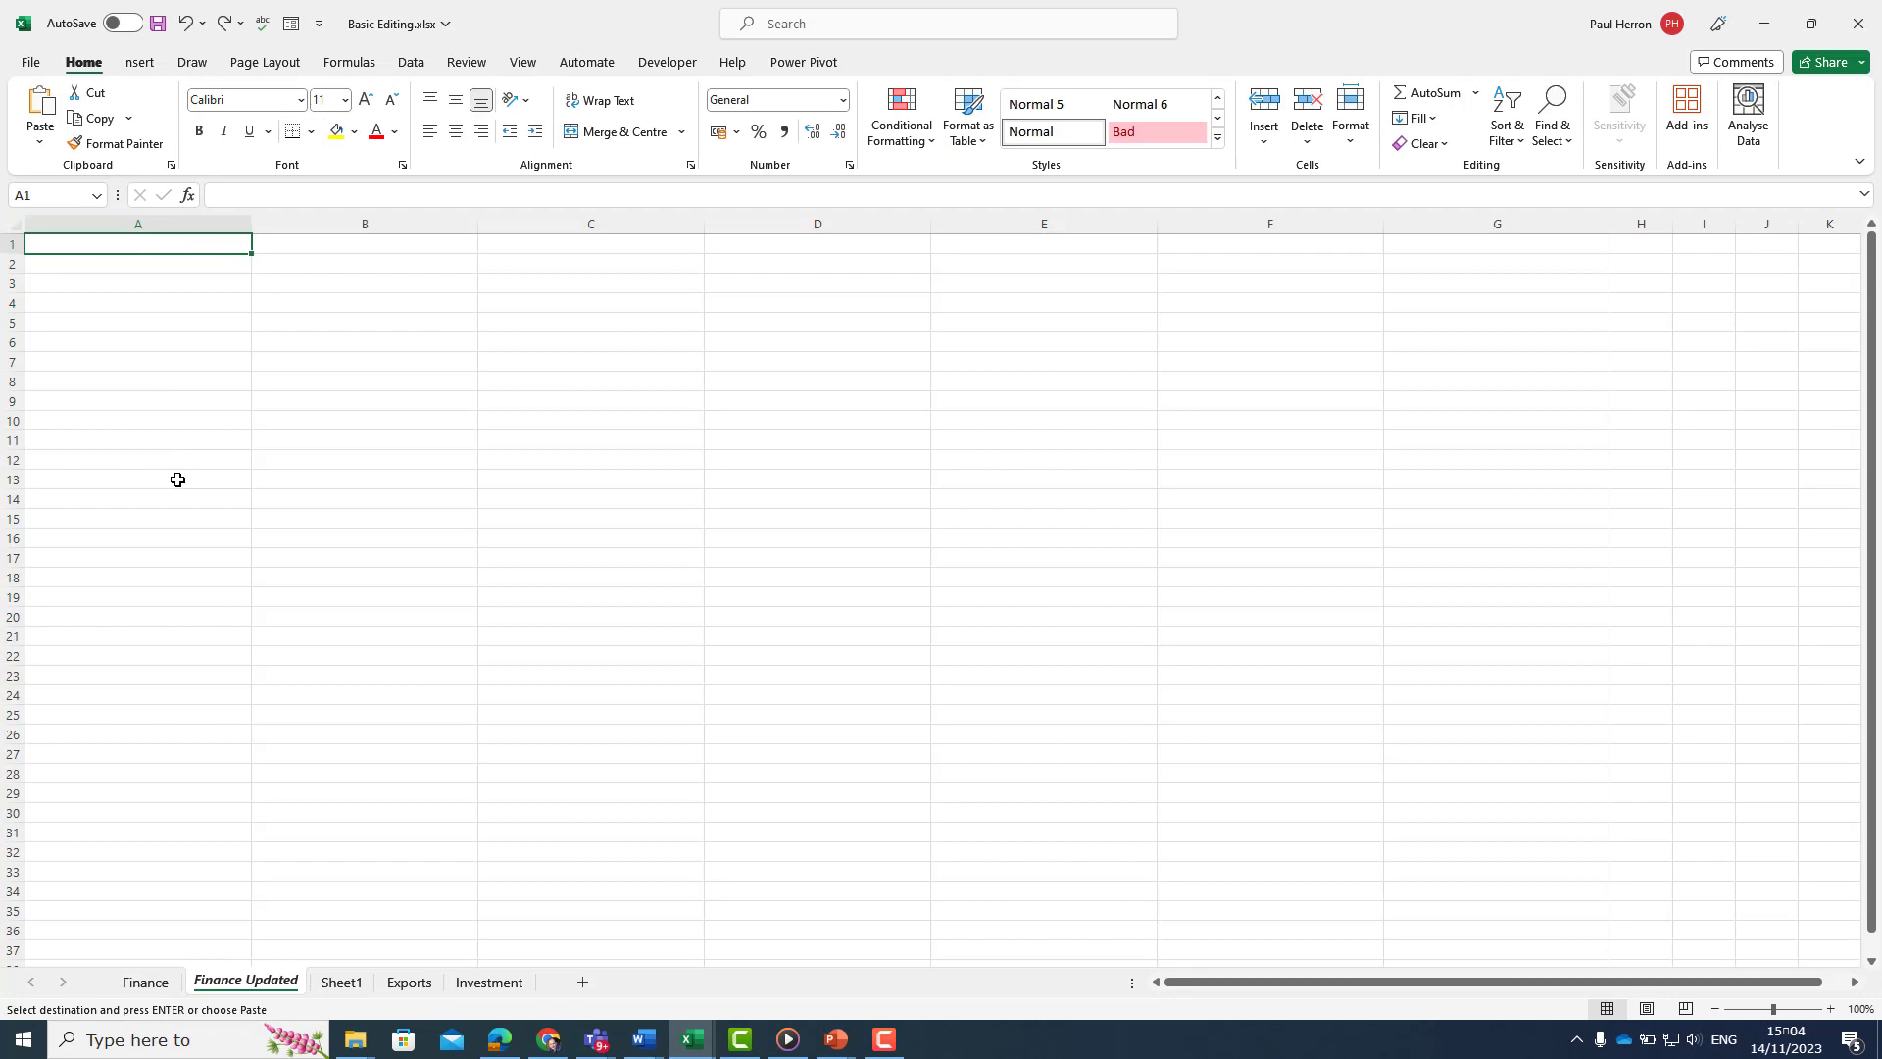
pyautogui.hotkey('ctrl', 'v')
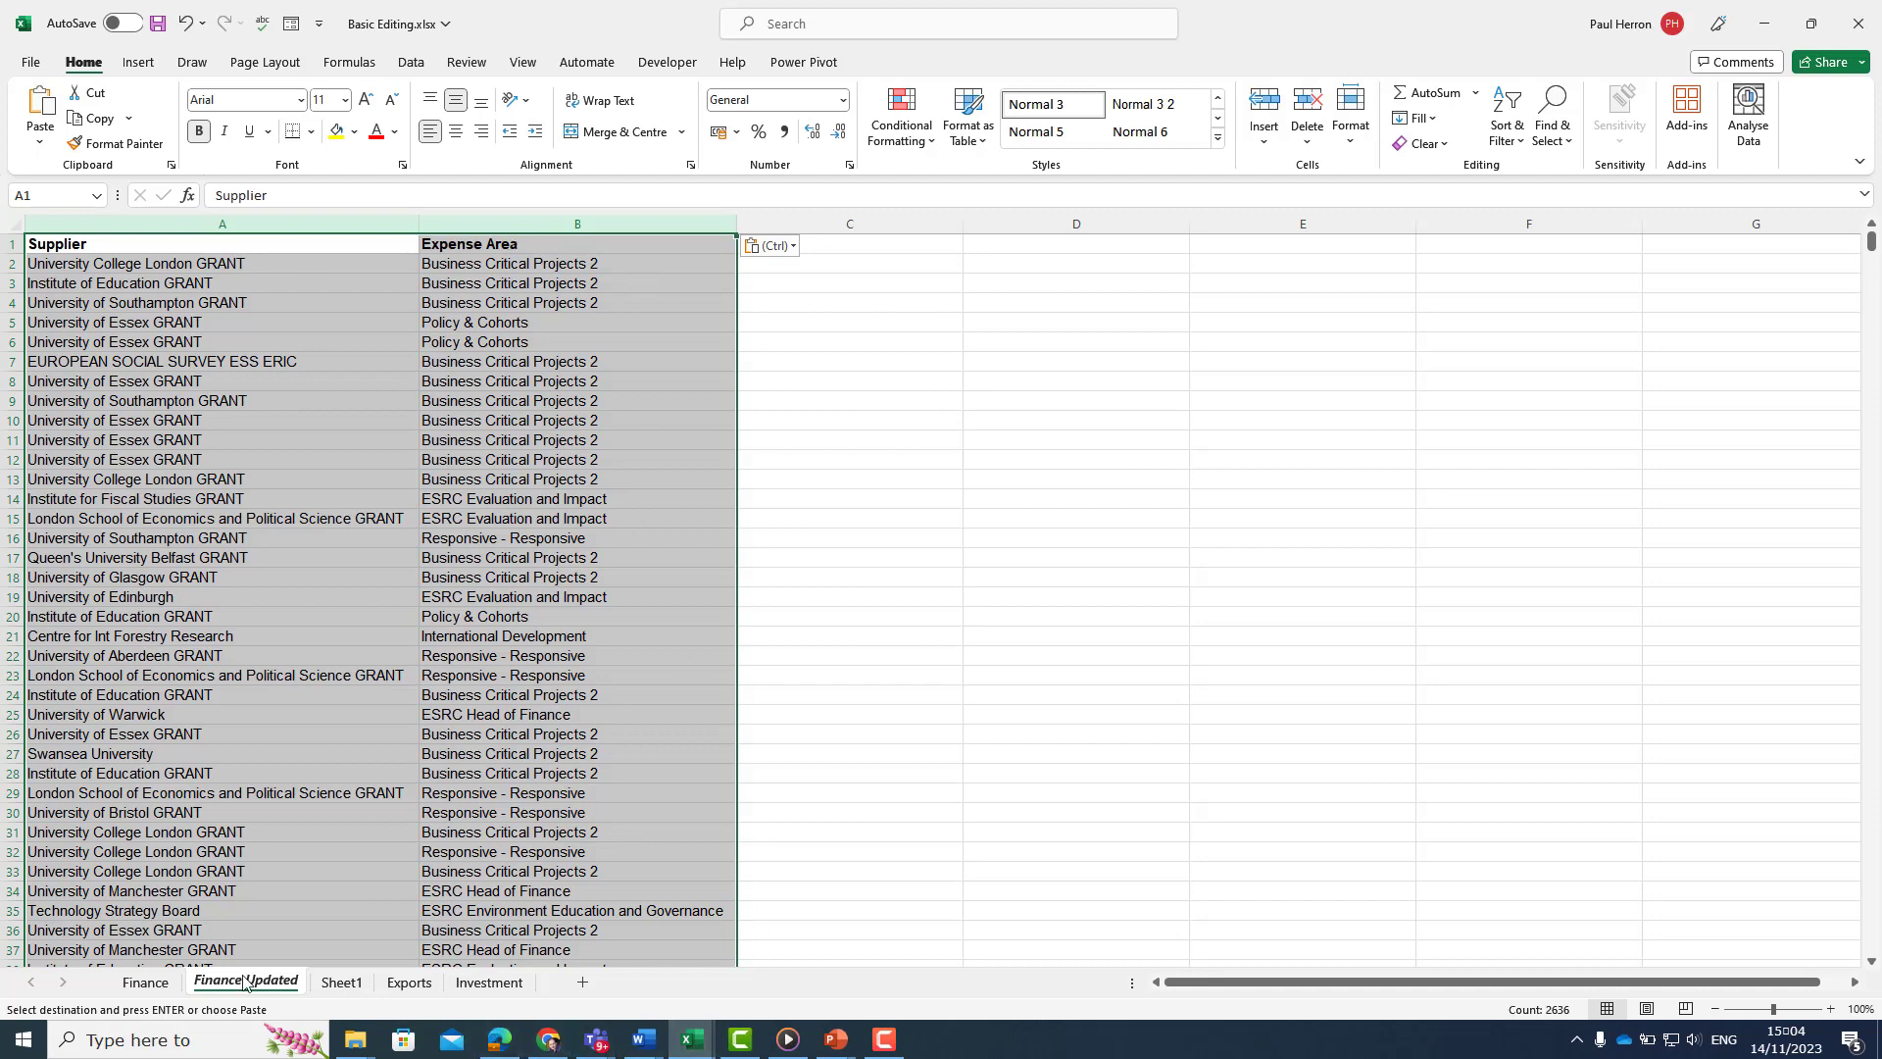
# Step: Return to the Finance sheet and clear the copy outline around the Supplier and Expense Area columns
pyautogui.click(145, 981)
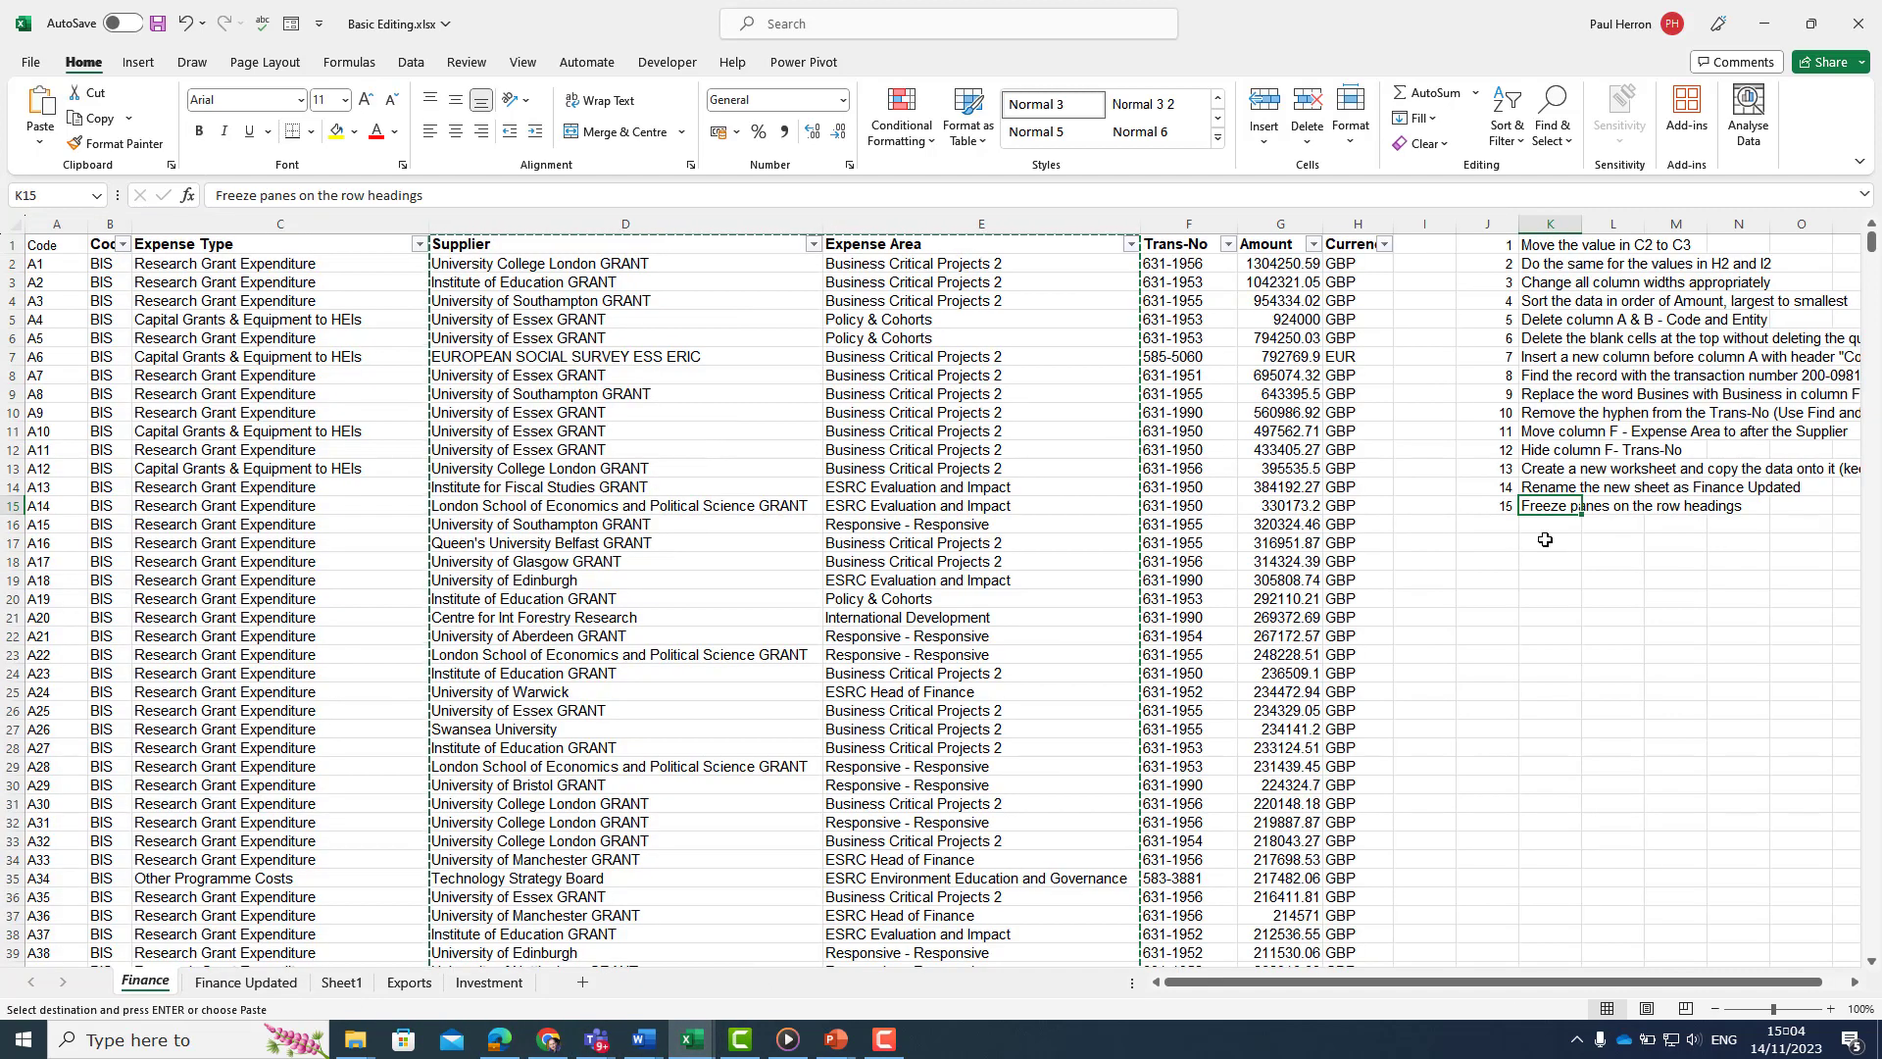
pyautogui.click(1552, 564)
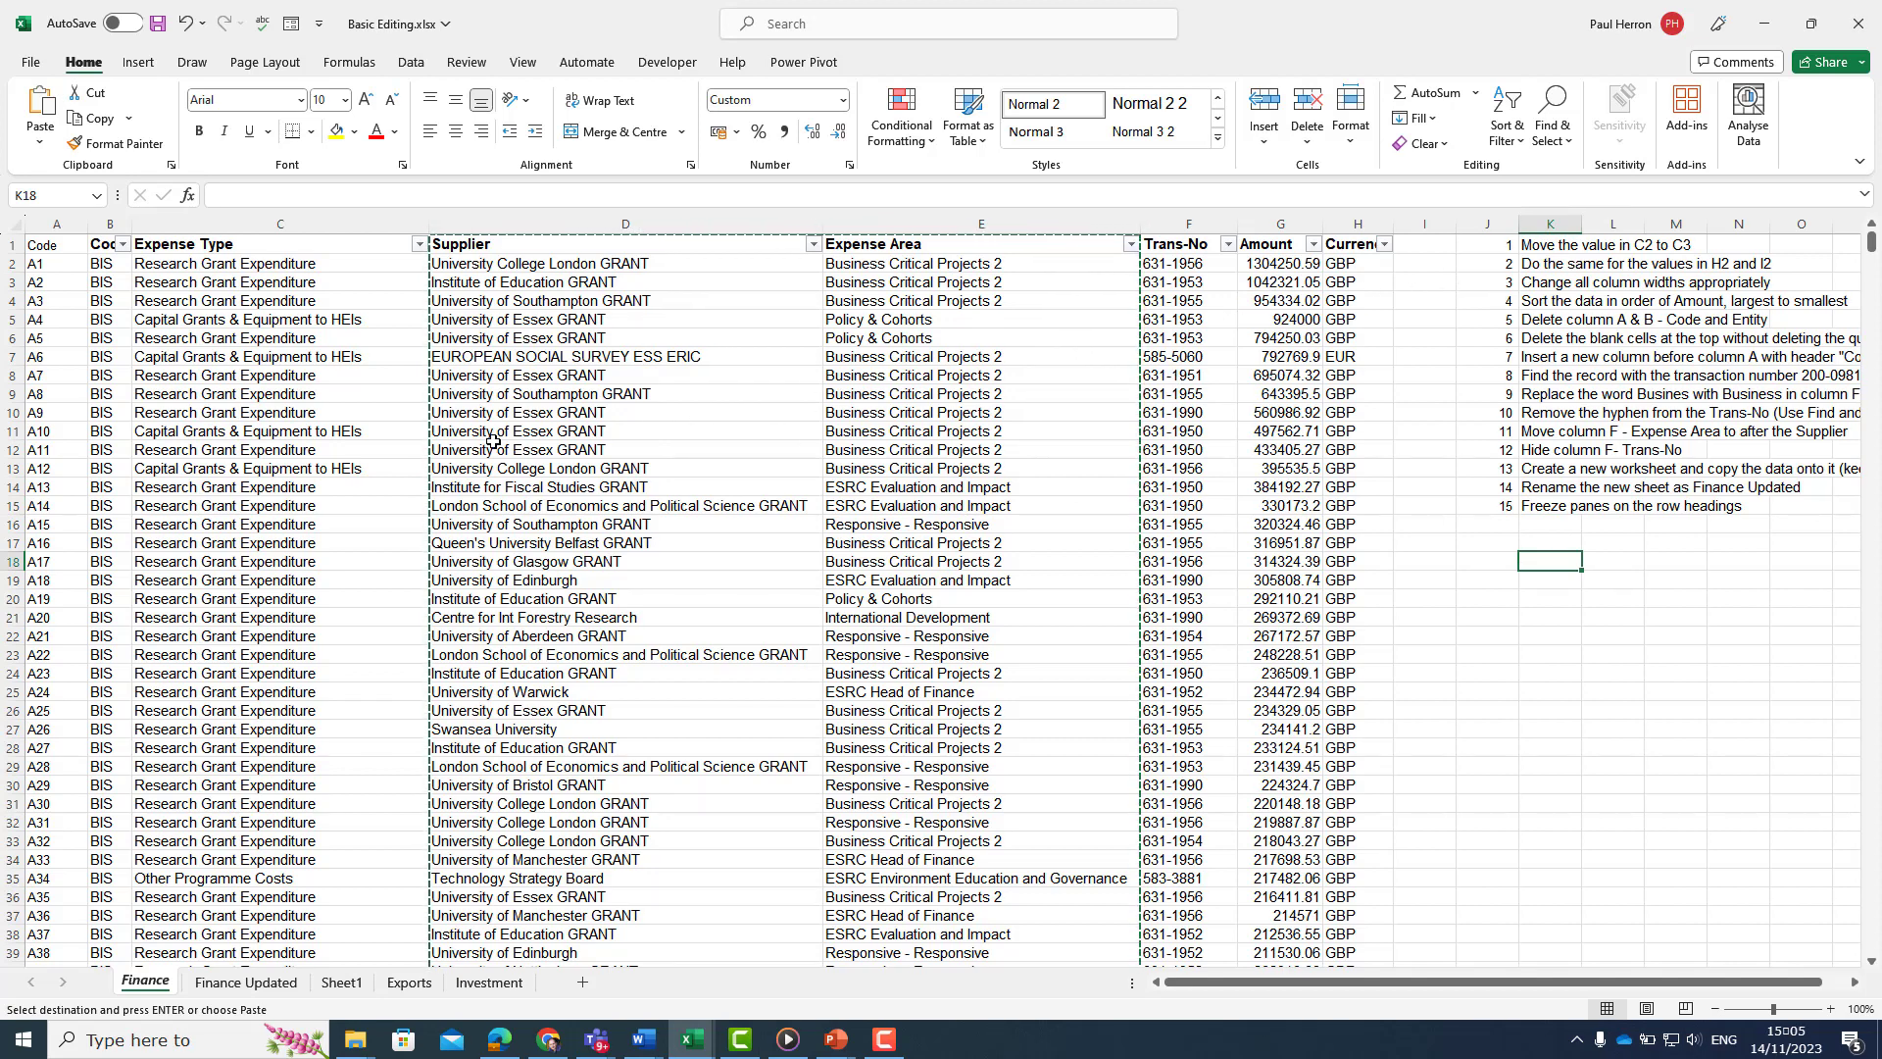
pyautogui.scroll(-7, 558, 538)
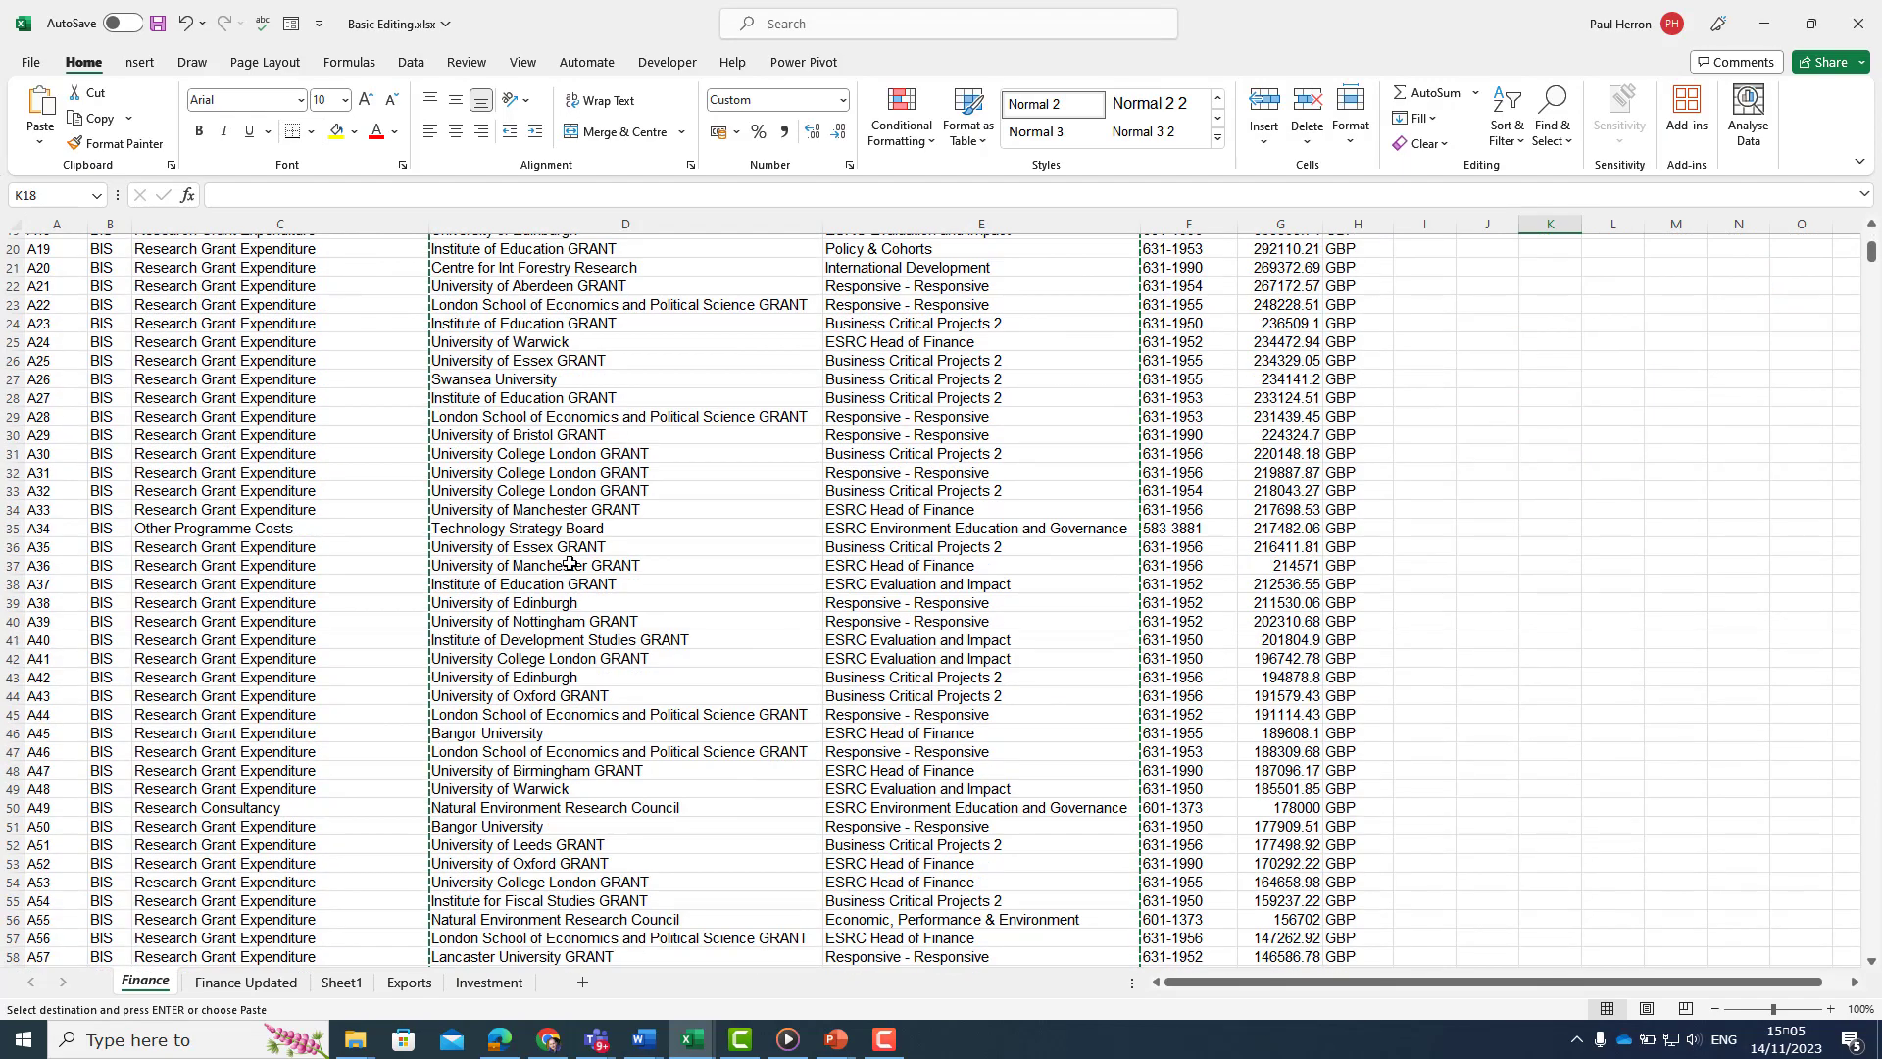
pyautogui.scroll(7, 558, 538)
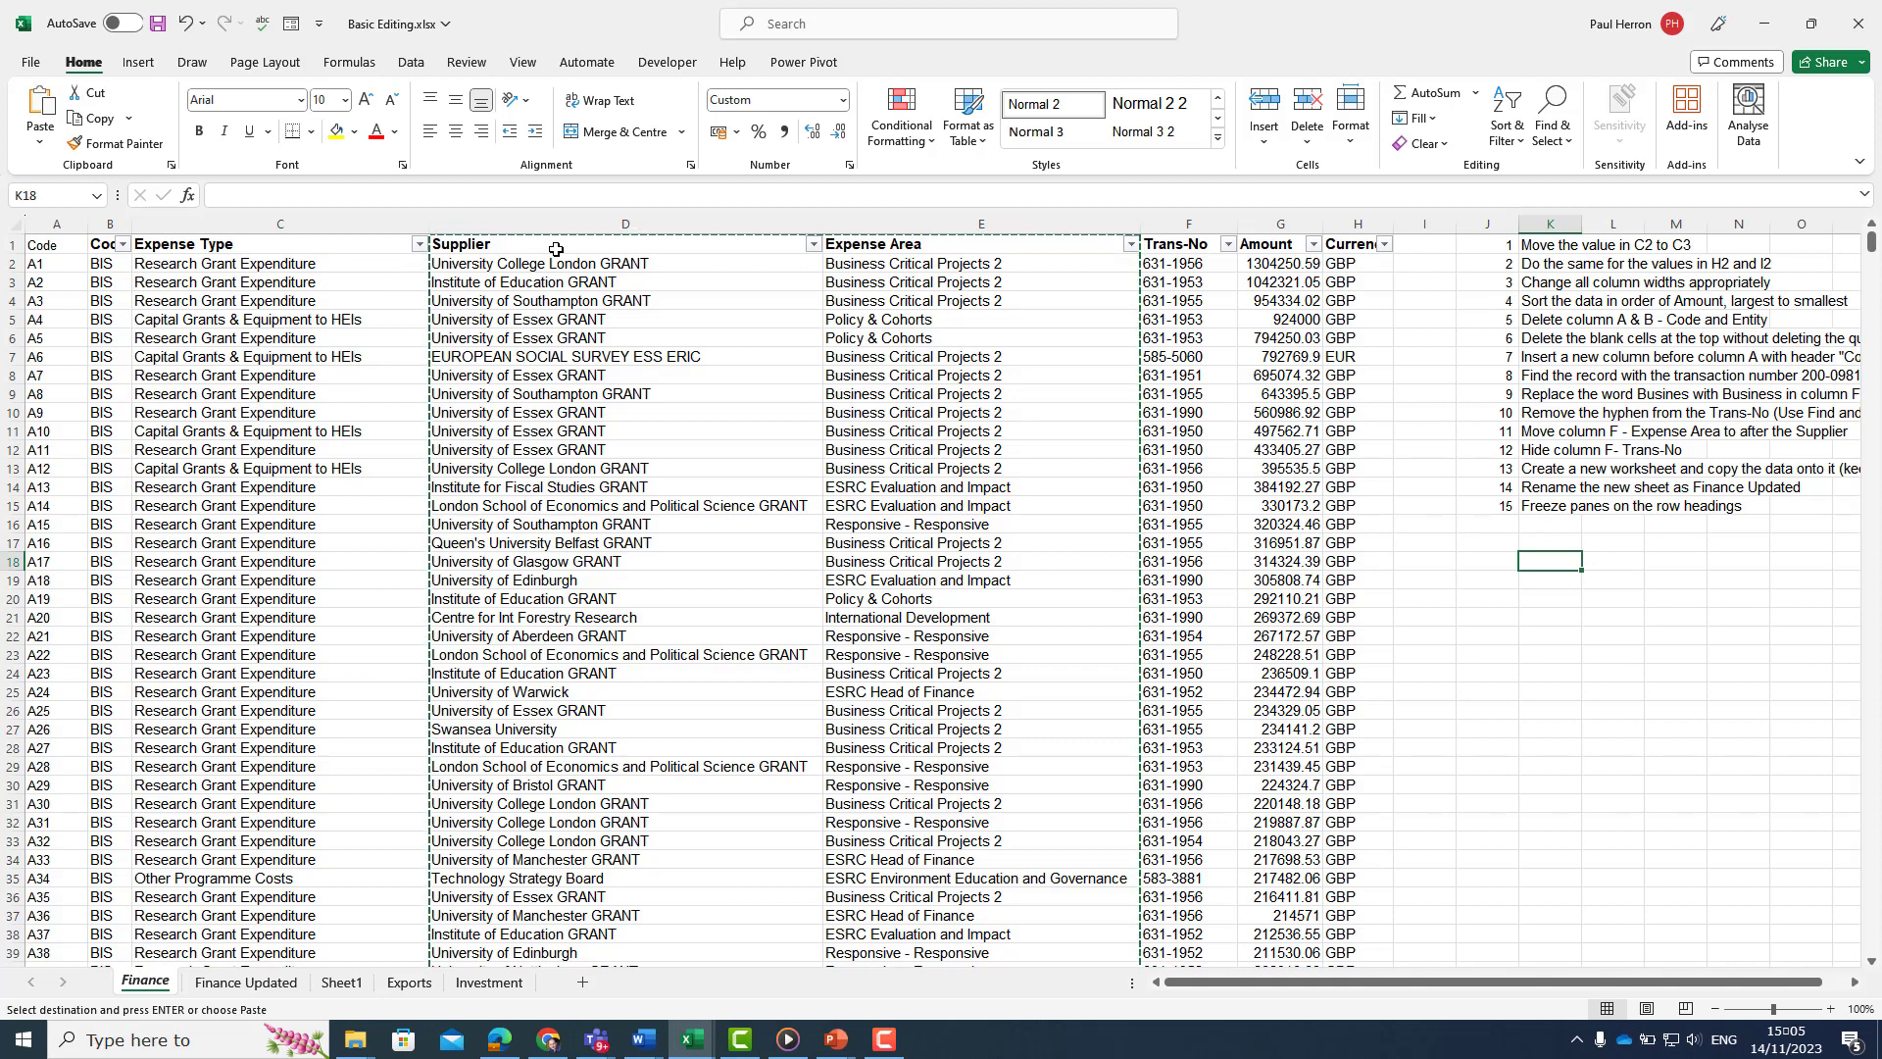
pyautogui.press('Escape')
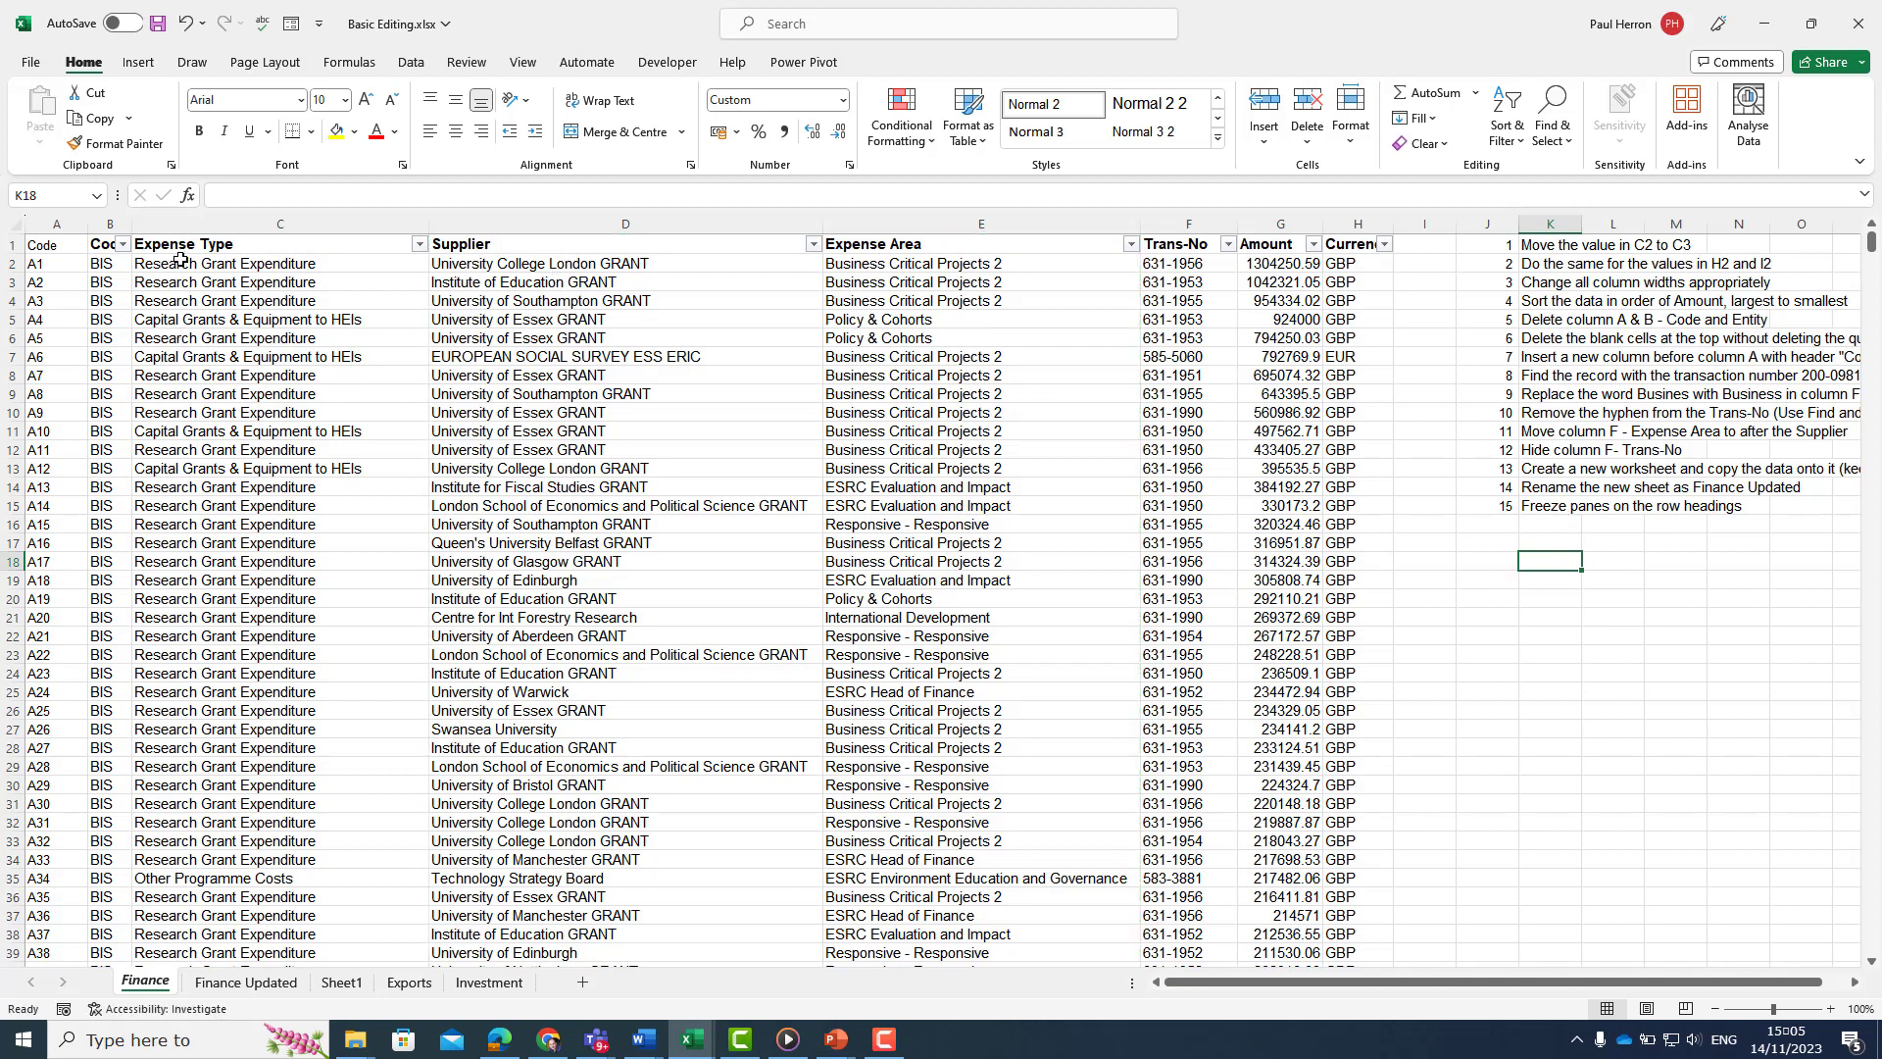
# Step: Freeze the top row of the Finance sheet and scroll through the data to check the headings
pyautogui.click(235, 338)
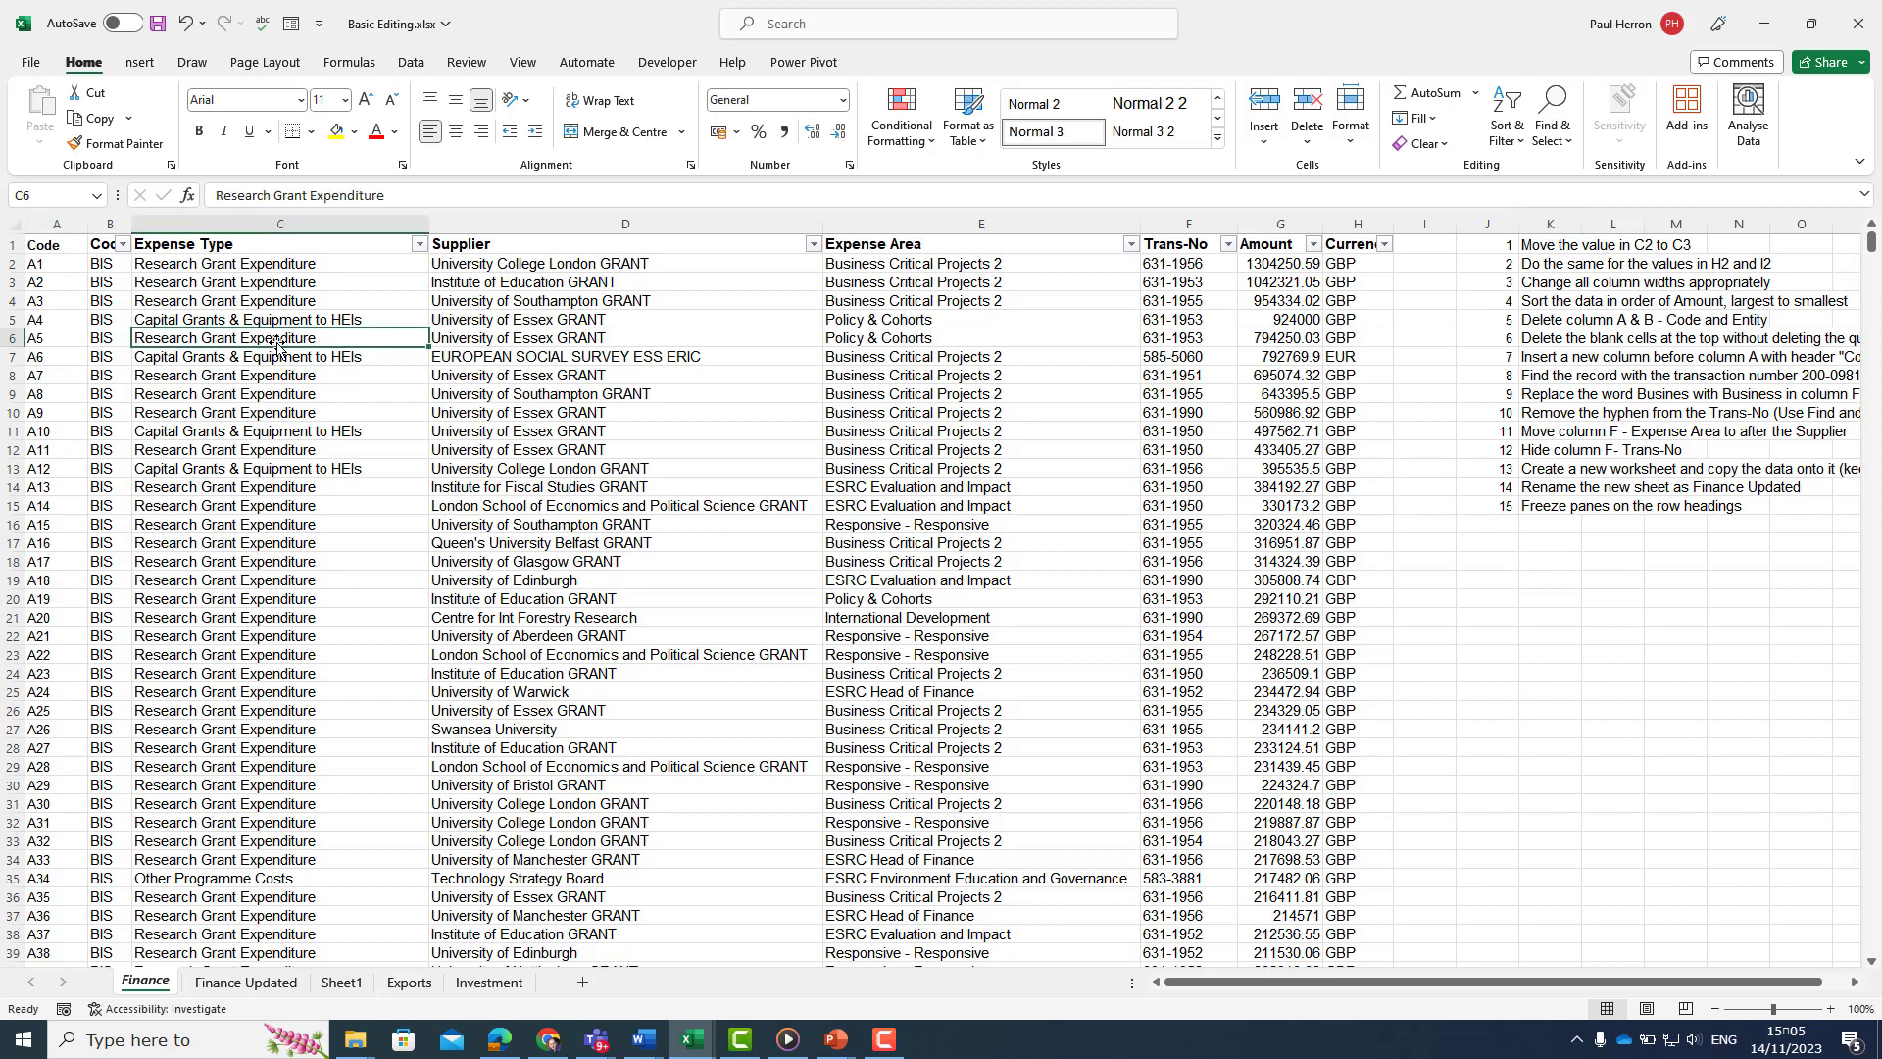
pyautogui.click(521, 64)
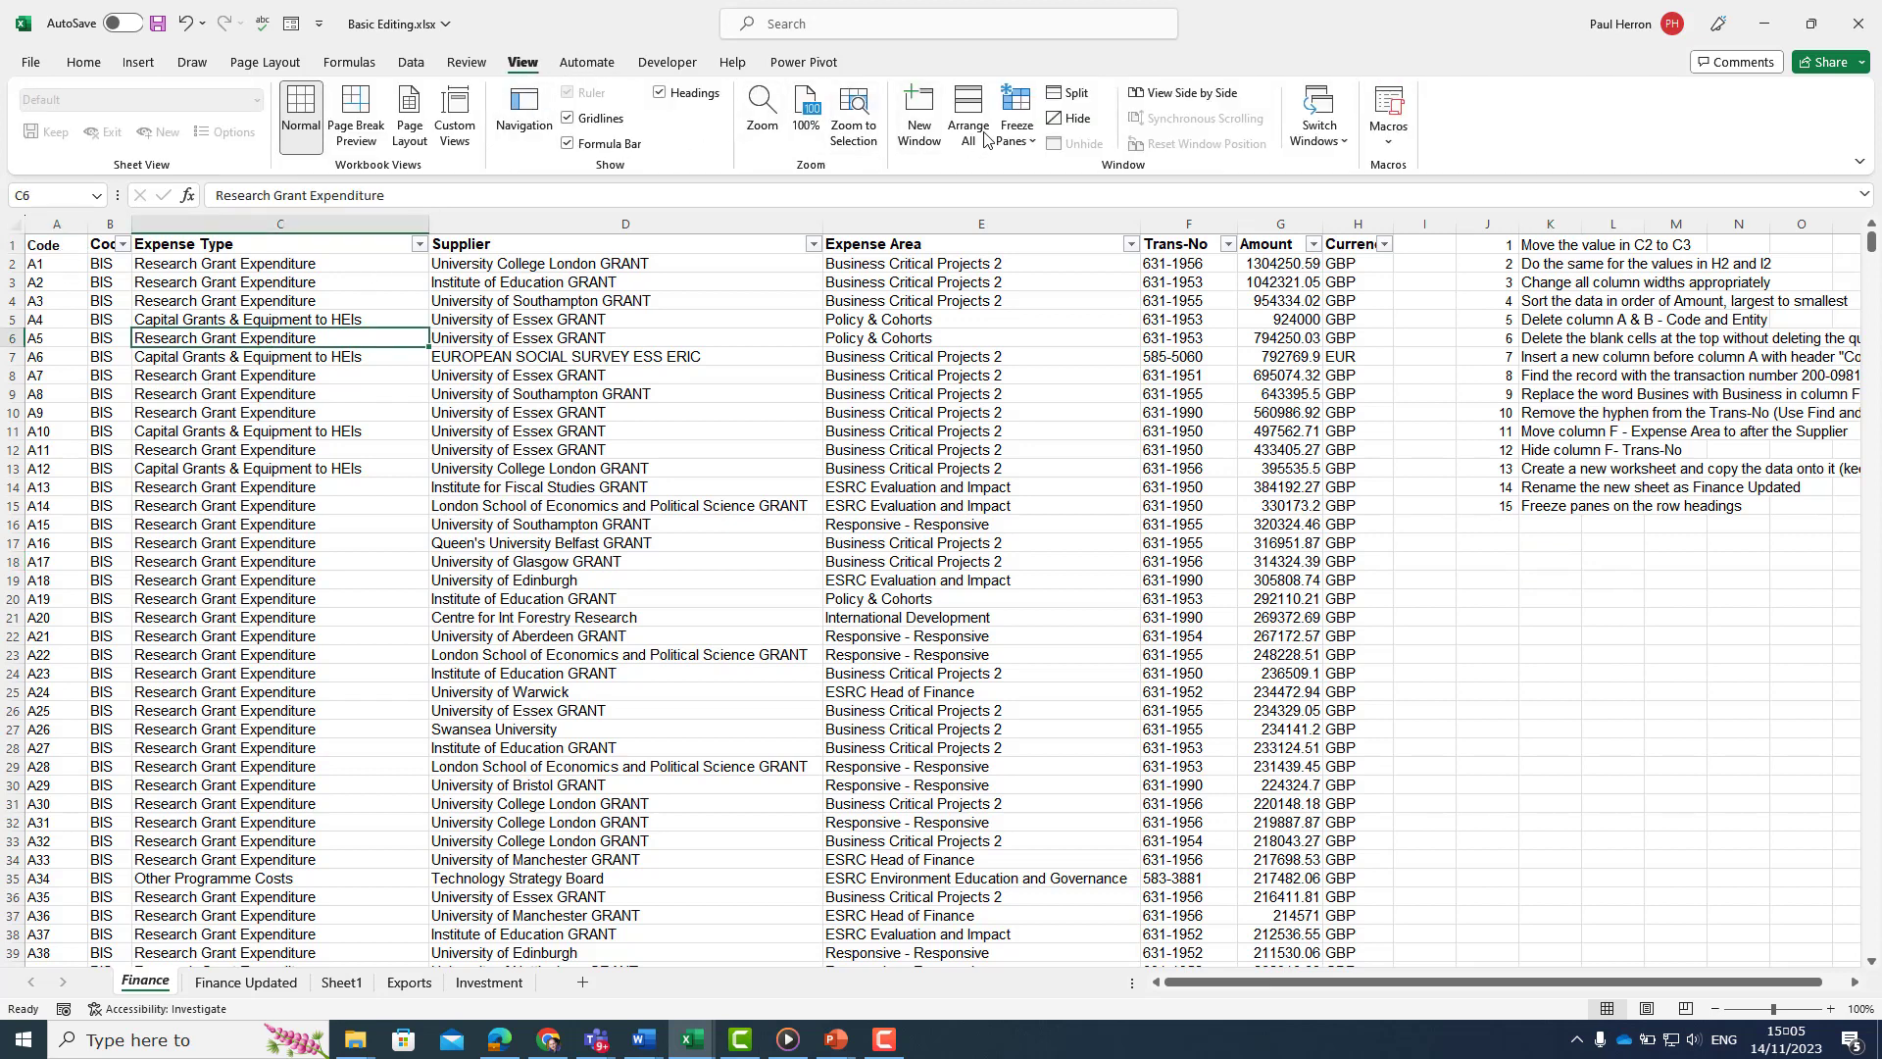
pyautogui.click(1015, 114)
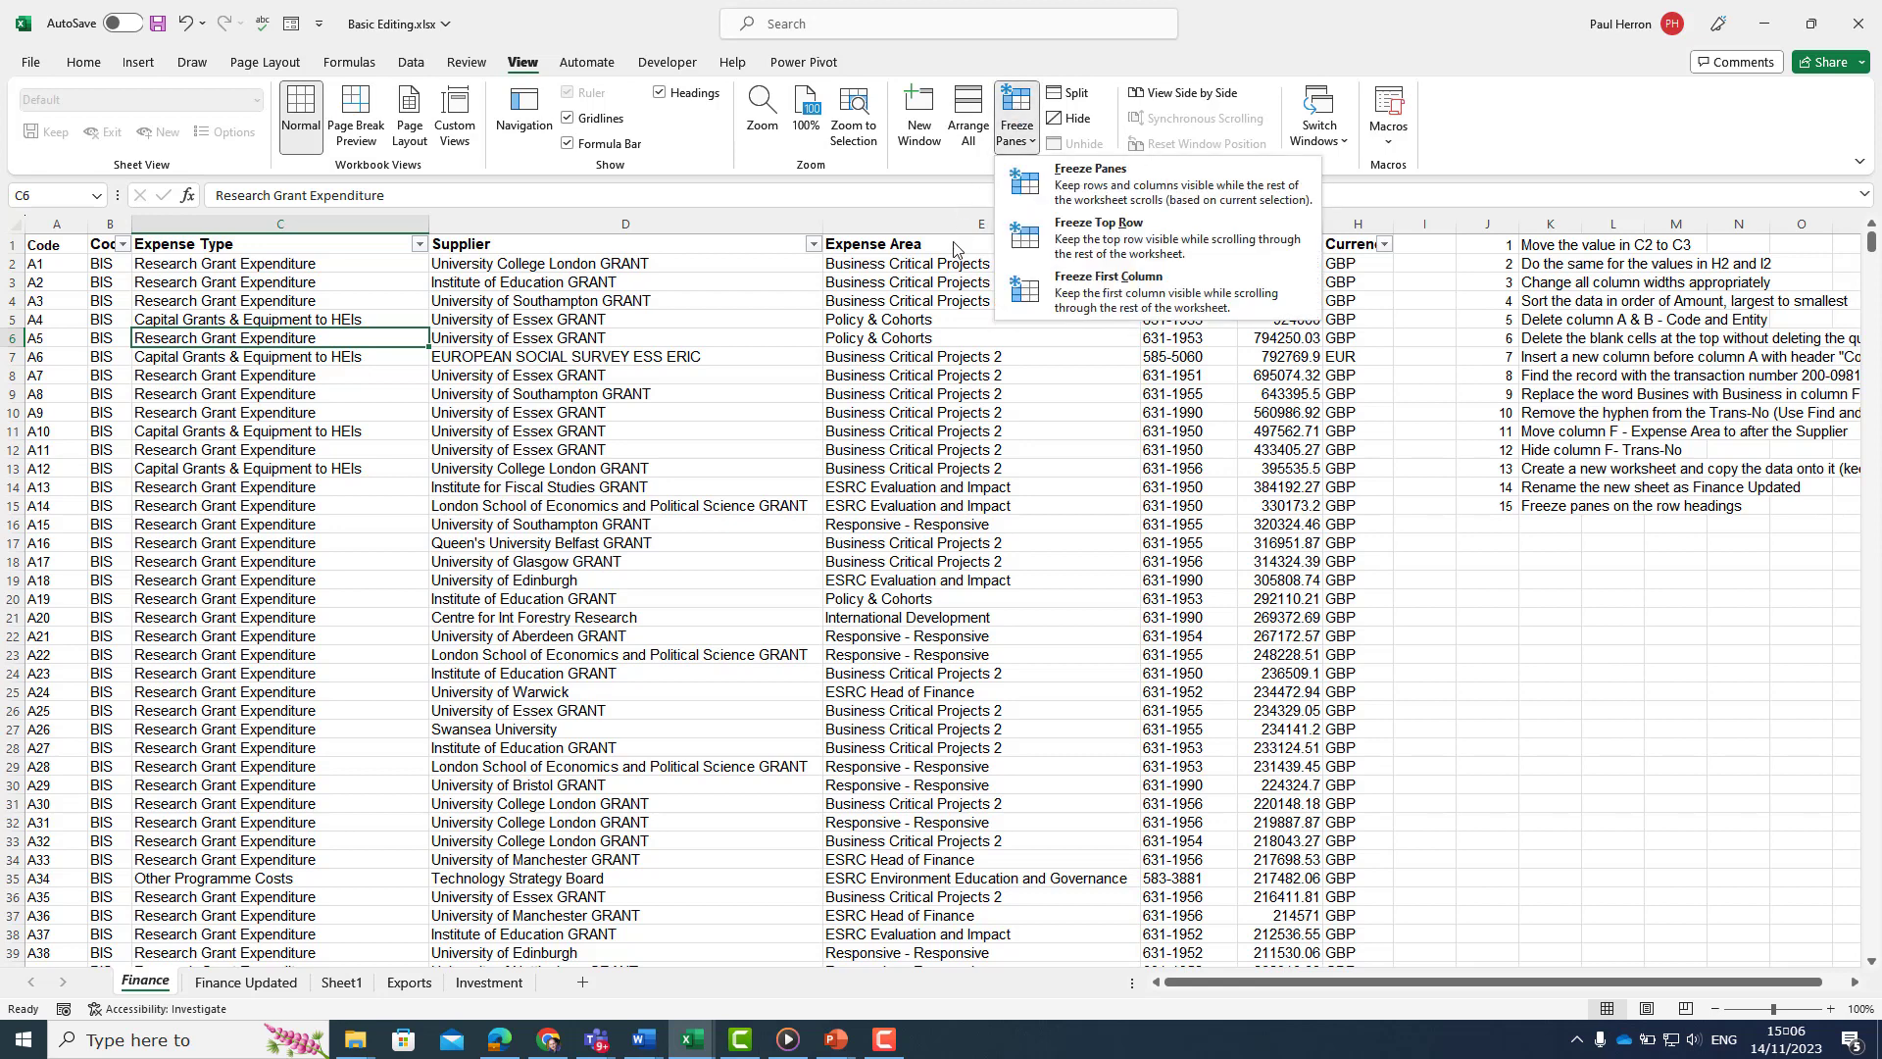
pyautogui.click(1022, 235)
pyautogui.scroll(-3, 981, 387)
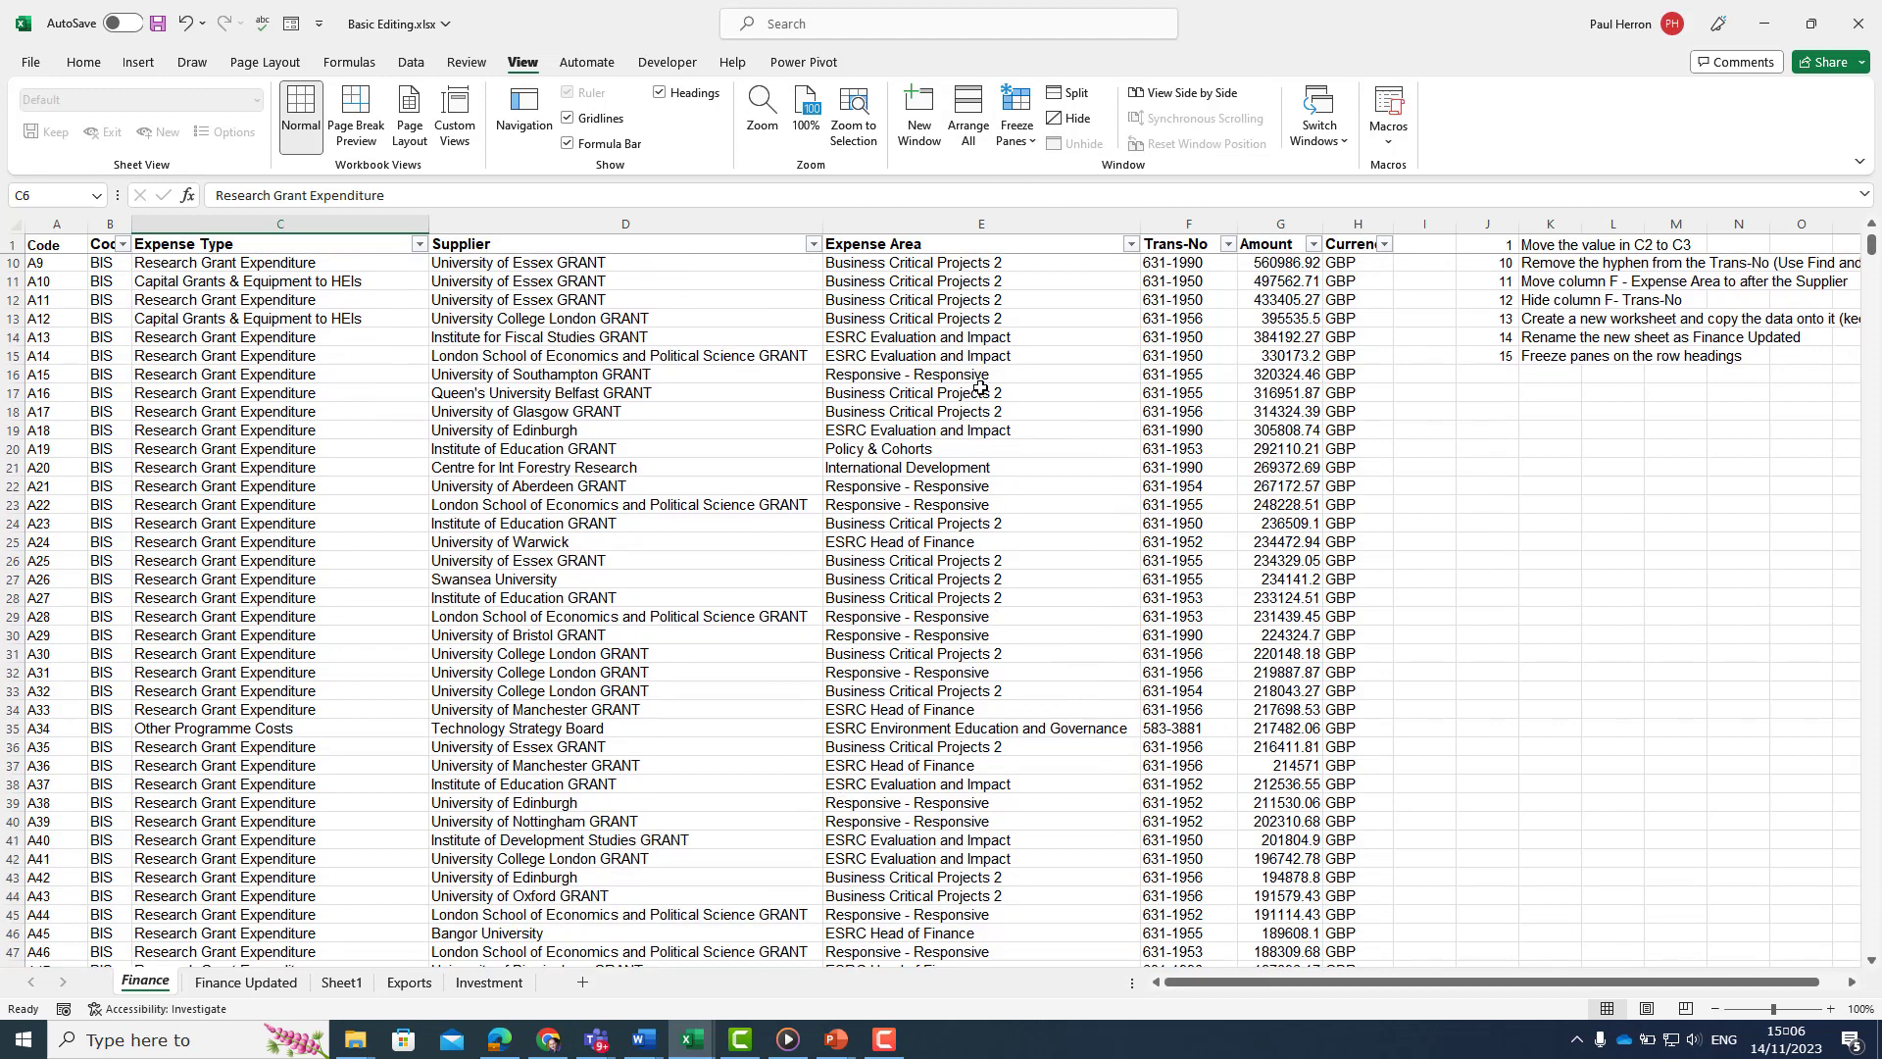
pyautogui.scroll(-4, 980, 388)
pyautogui.scroll(7, 1019, 411)
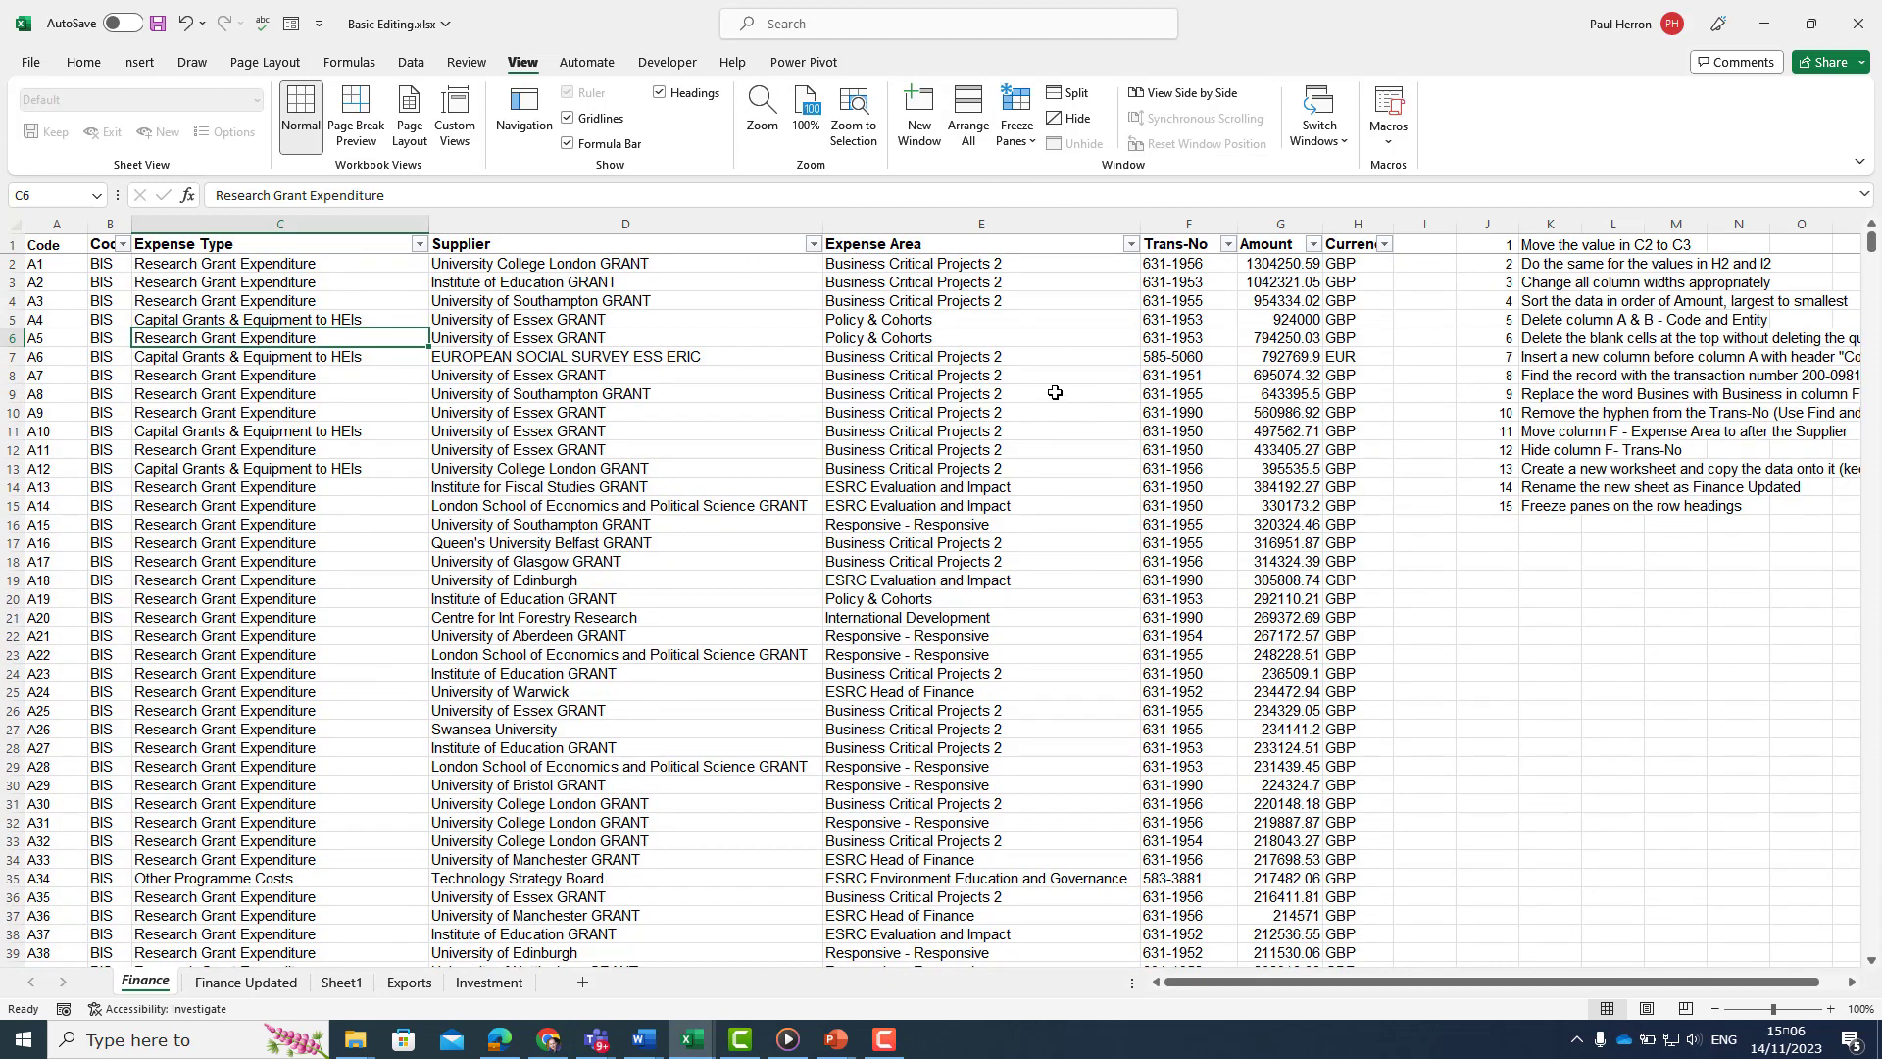
# Step: Unfreeze the panes on the Finance sheet
pyautogui.click(1029, 113)
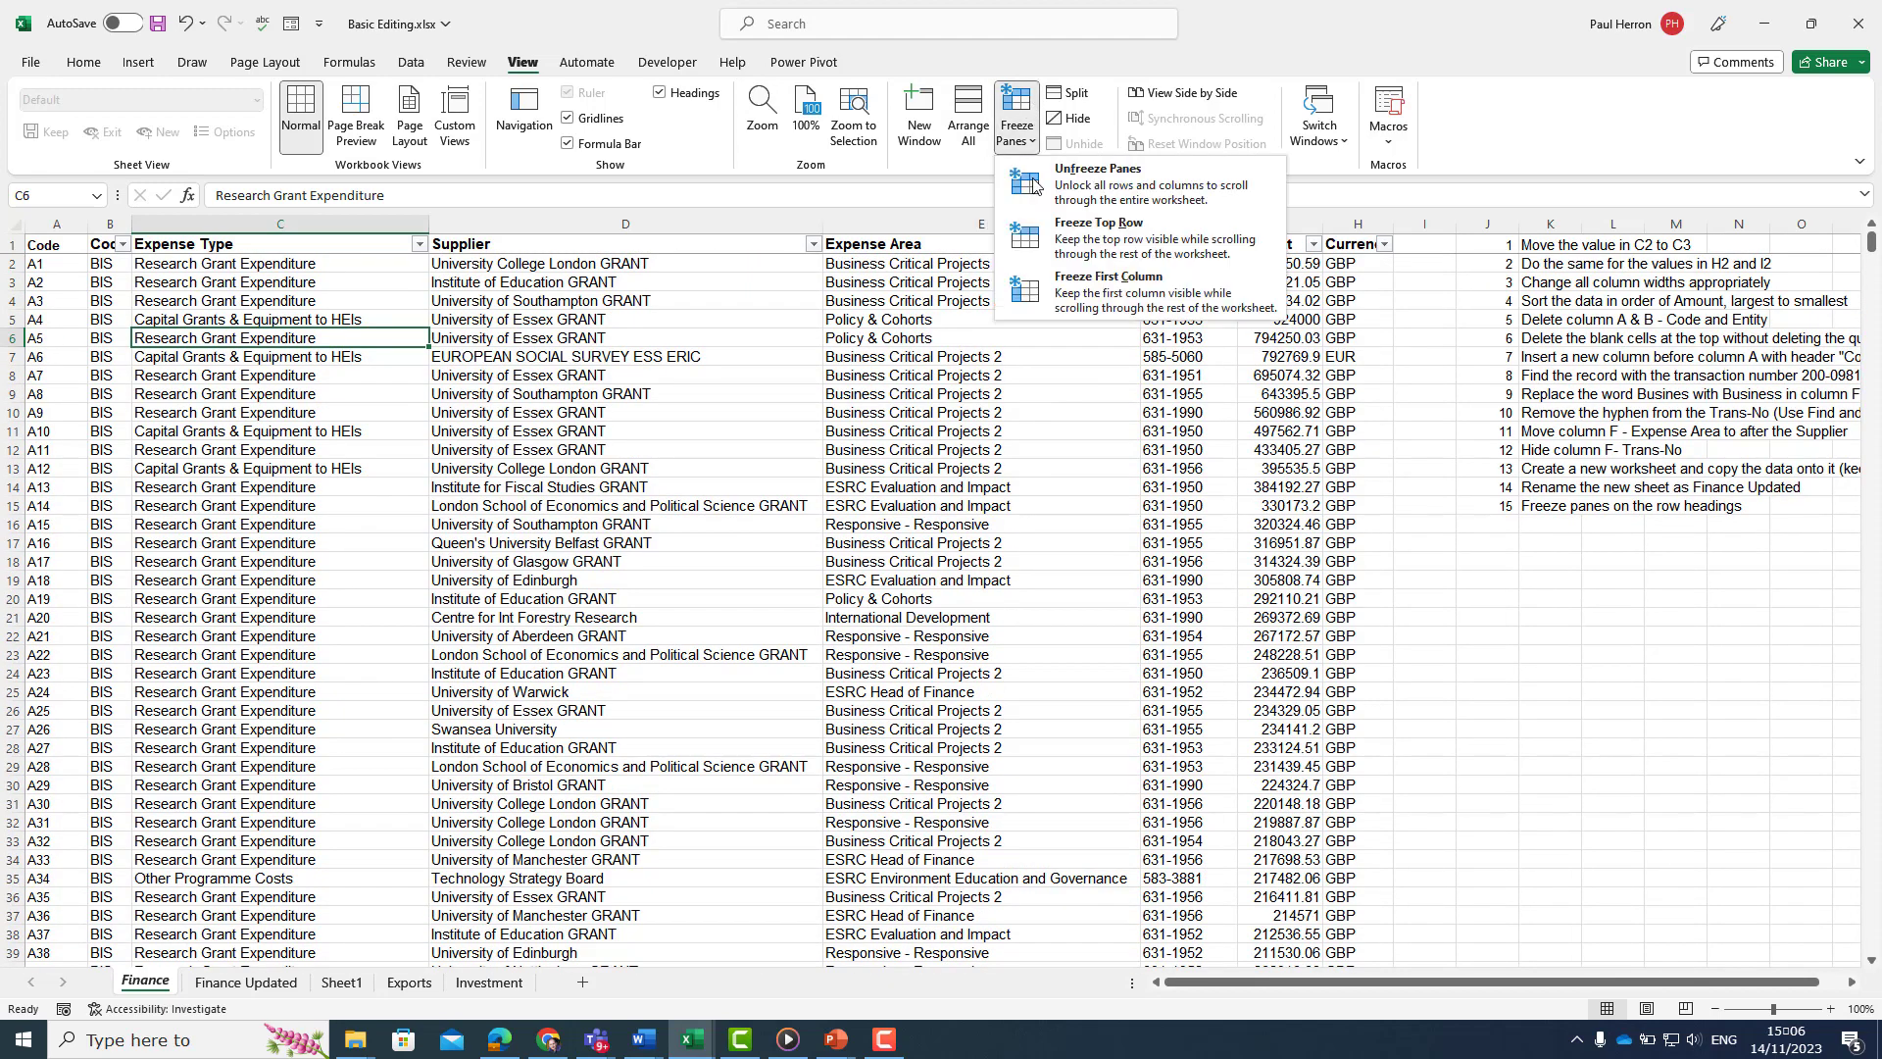
pyautogui.click(1068, 191)
pyautogui.press('F2')
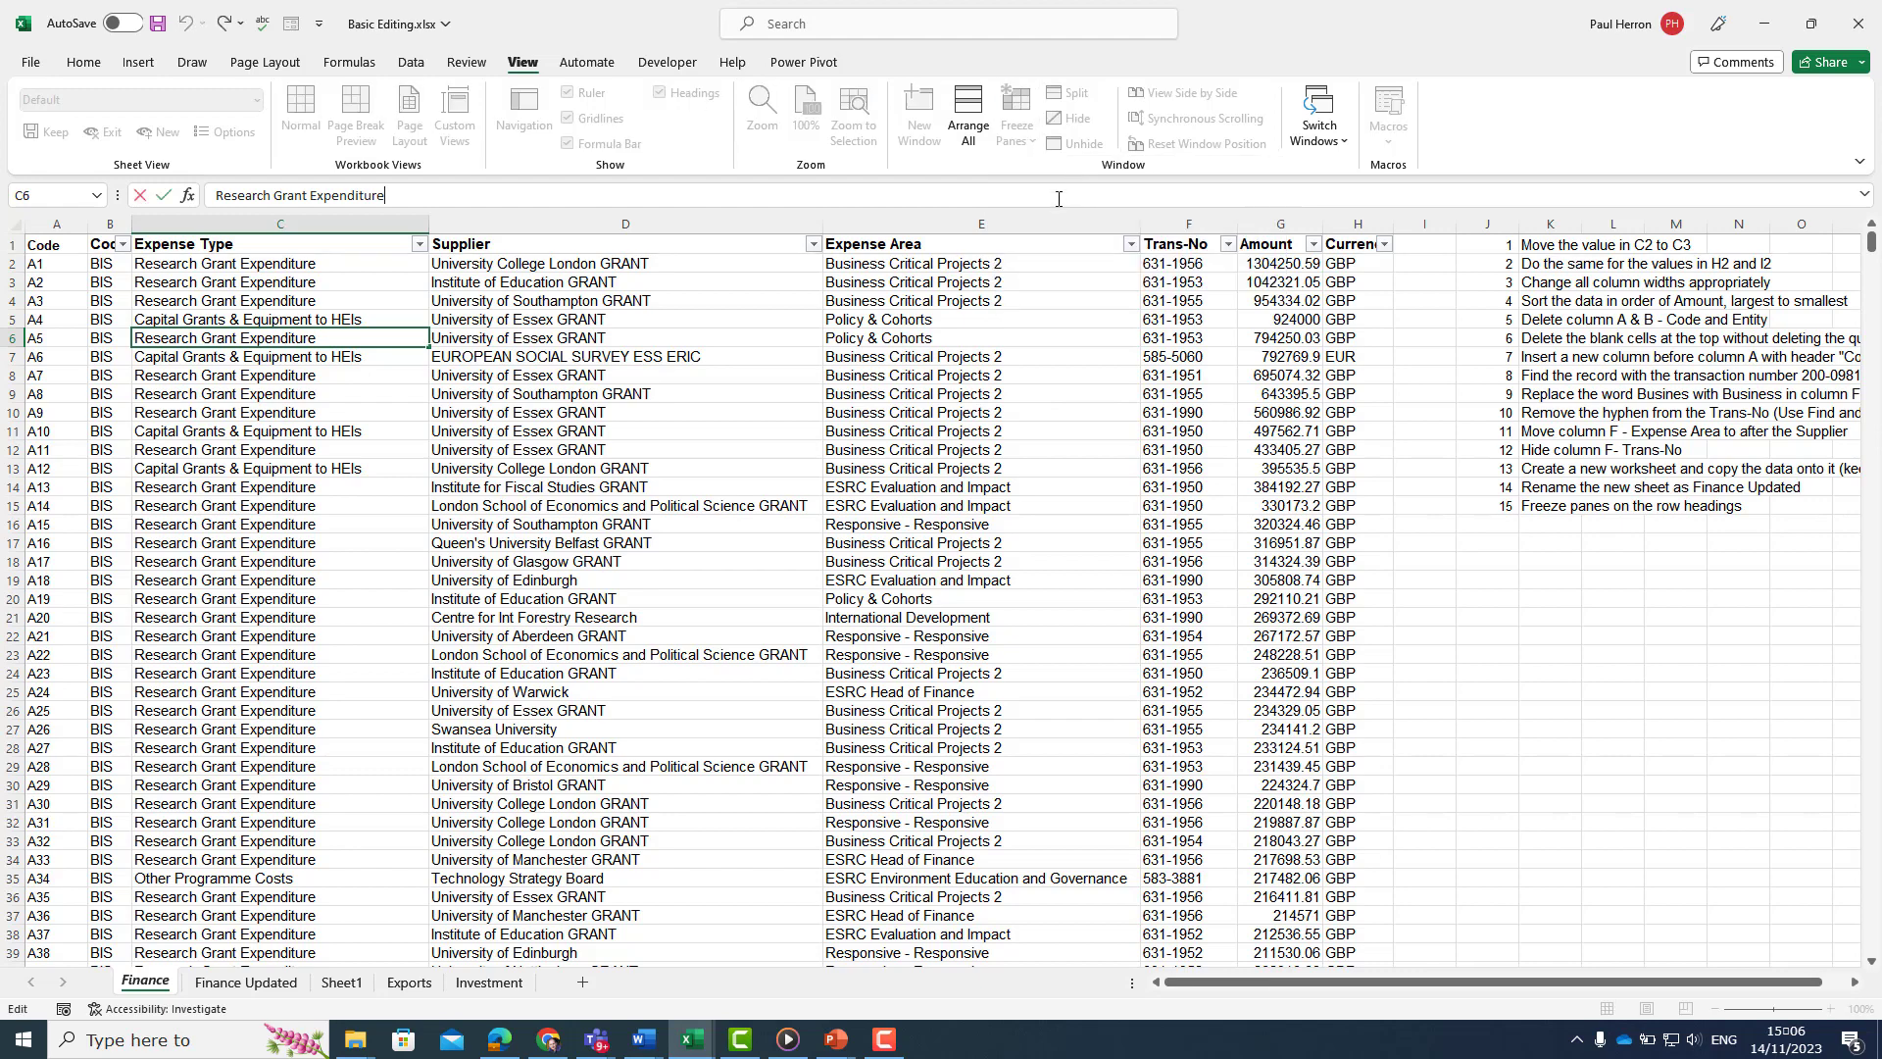
pyautogui.scroll(-1, 1046, 280)
pyautogui.scroll(2, 1044, 270)
pyautogui.scroll(4, 1081, 110)
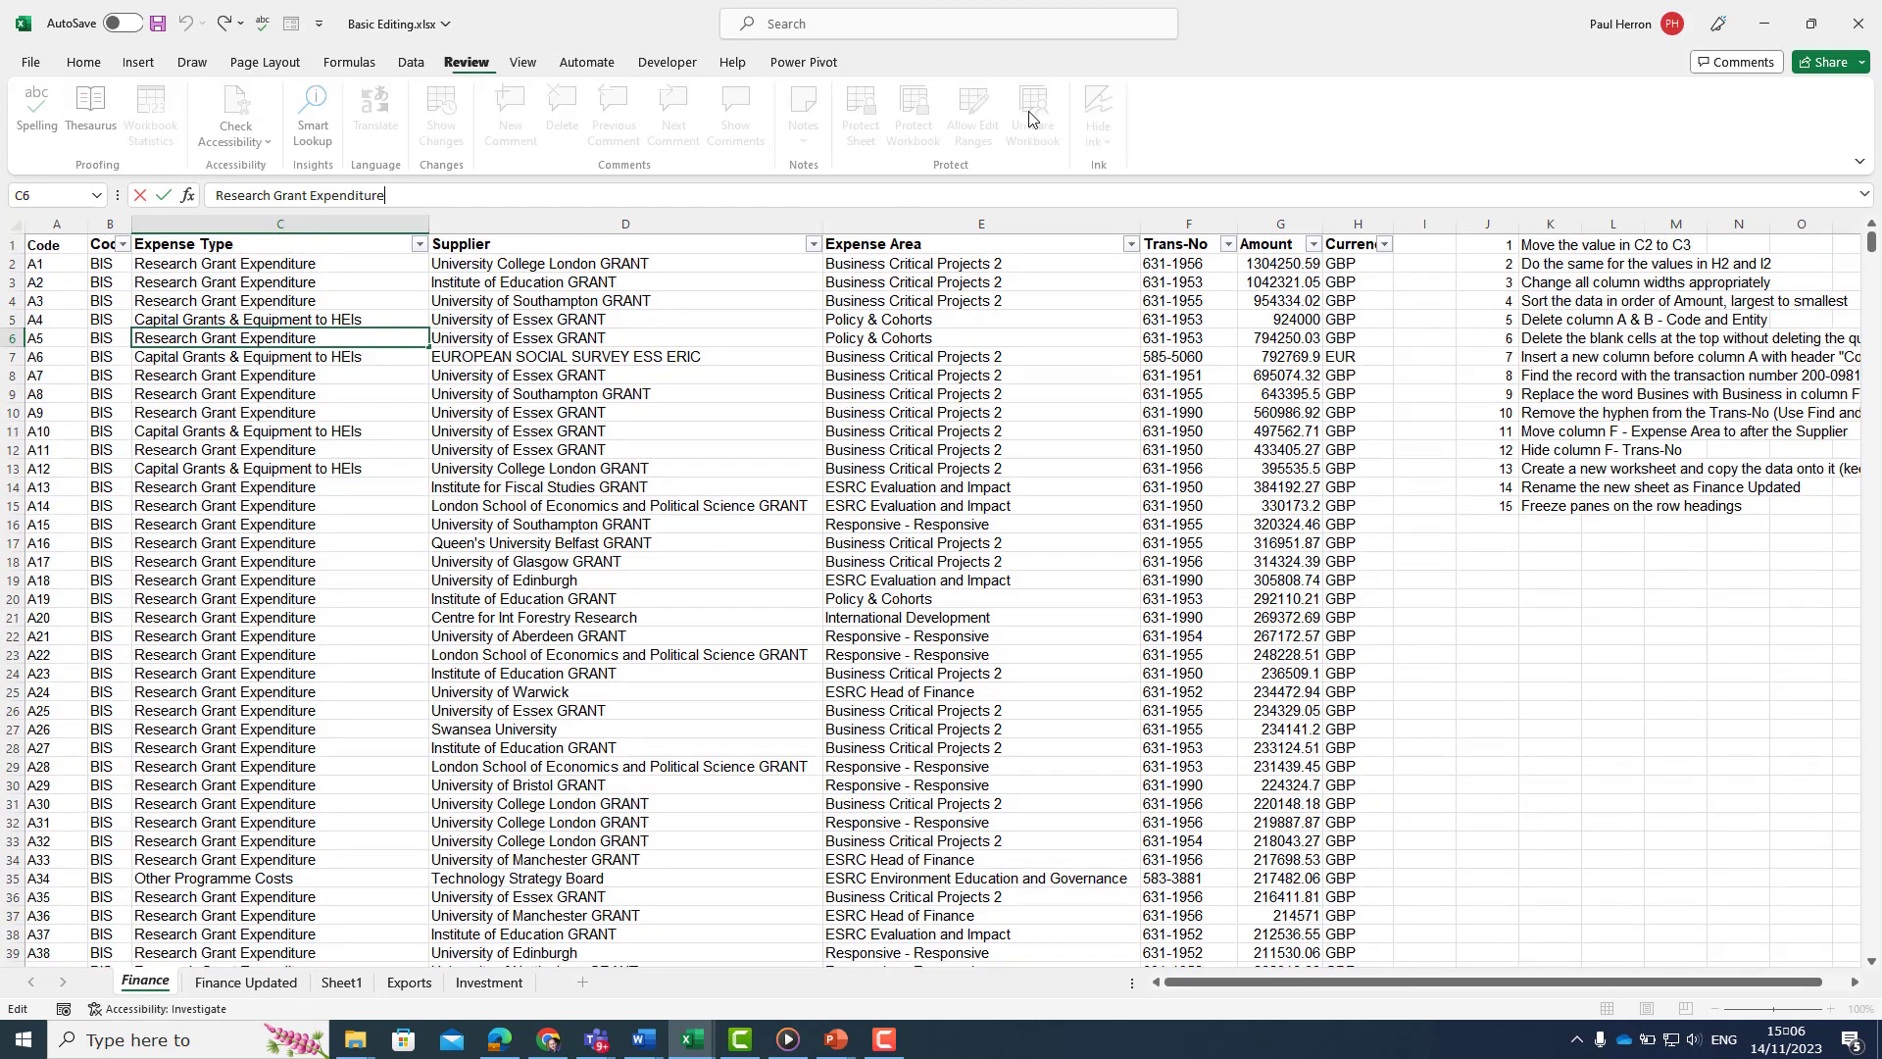
pyautogui.scroll(-4, 1081, 110)
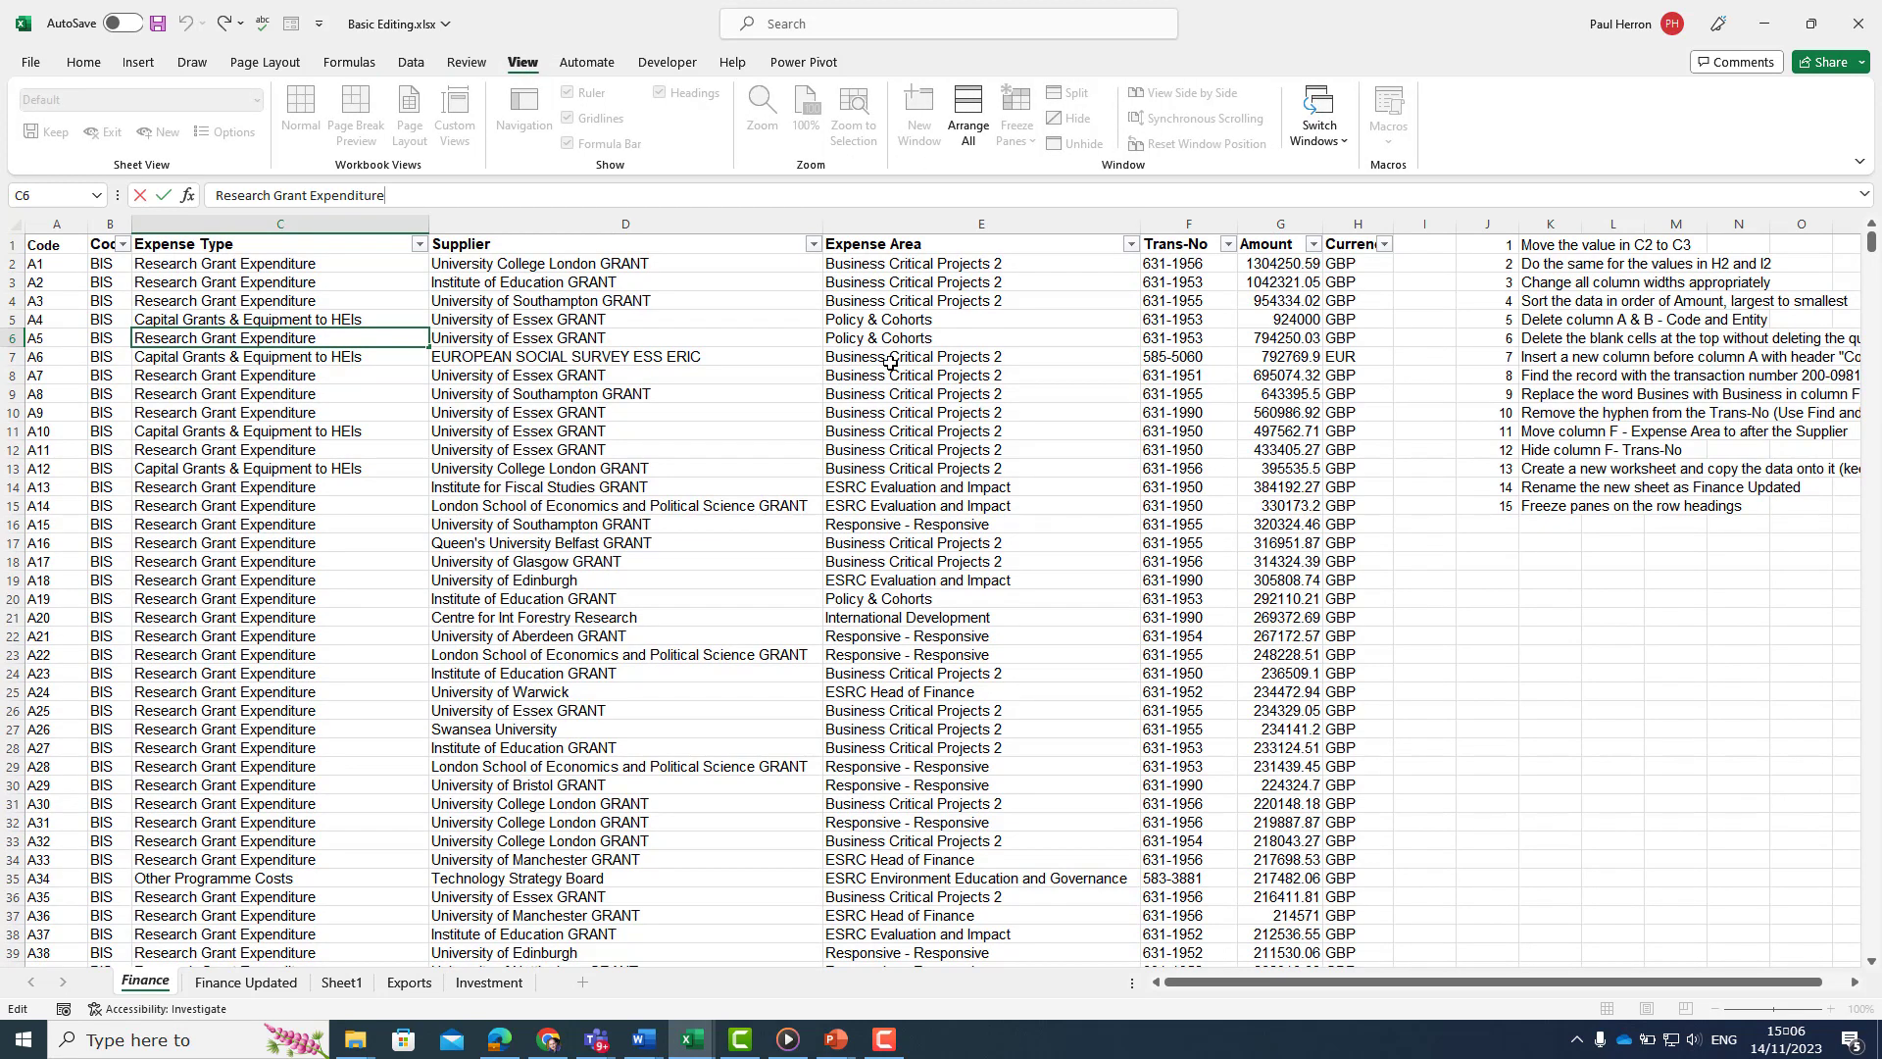
# Step: Freeze the Finance sheet's panes at cell E7 and scroll through the data to check the frozen rows
pyautogui.click(887, 359)
pyautogui.click(1022, 144)
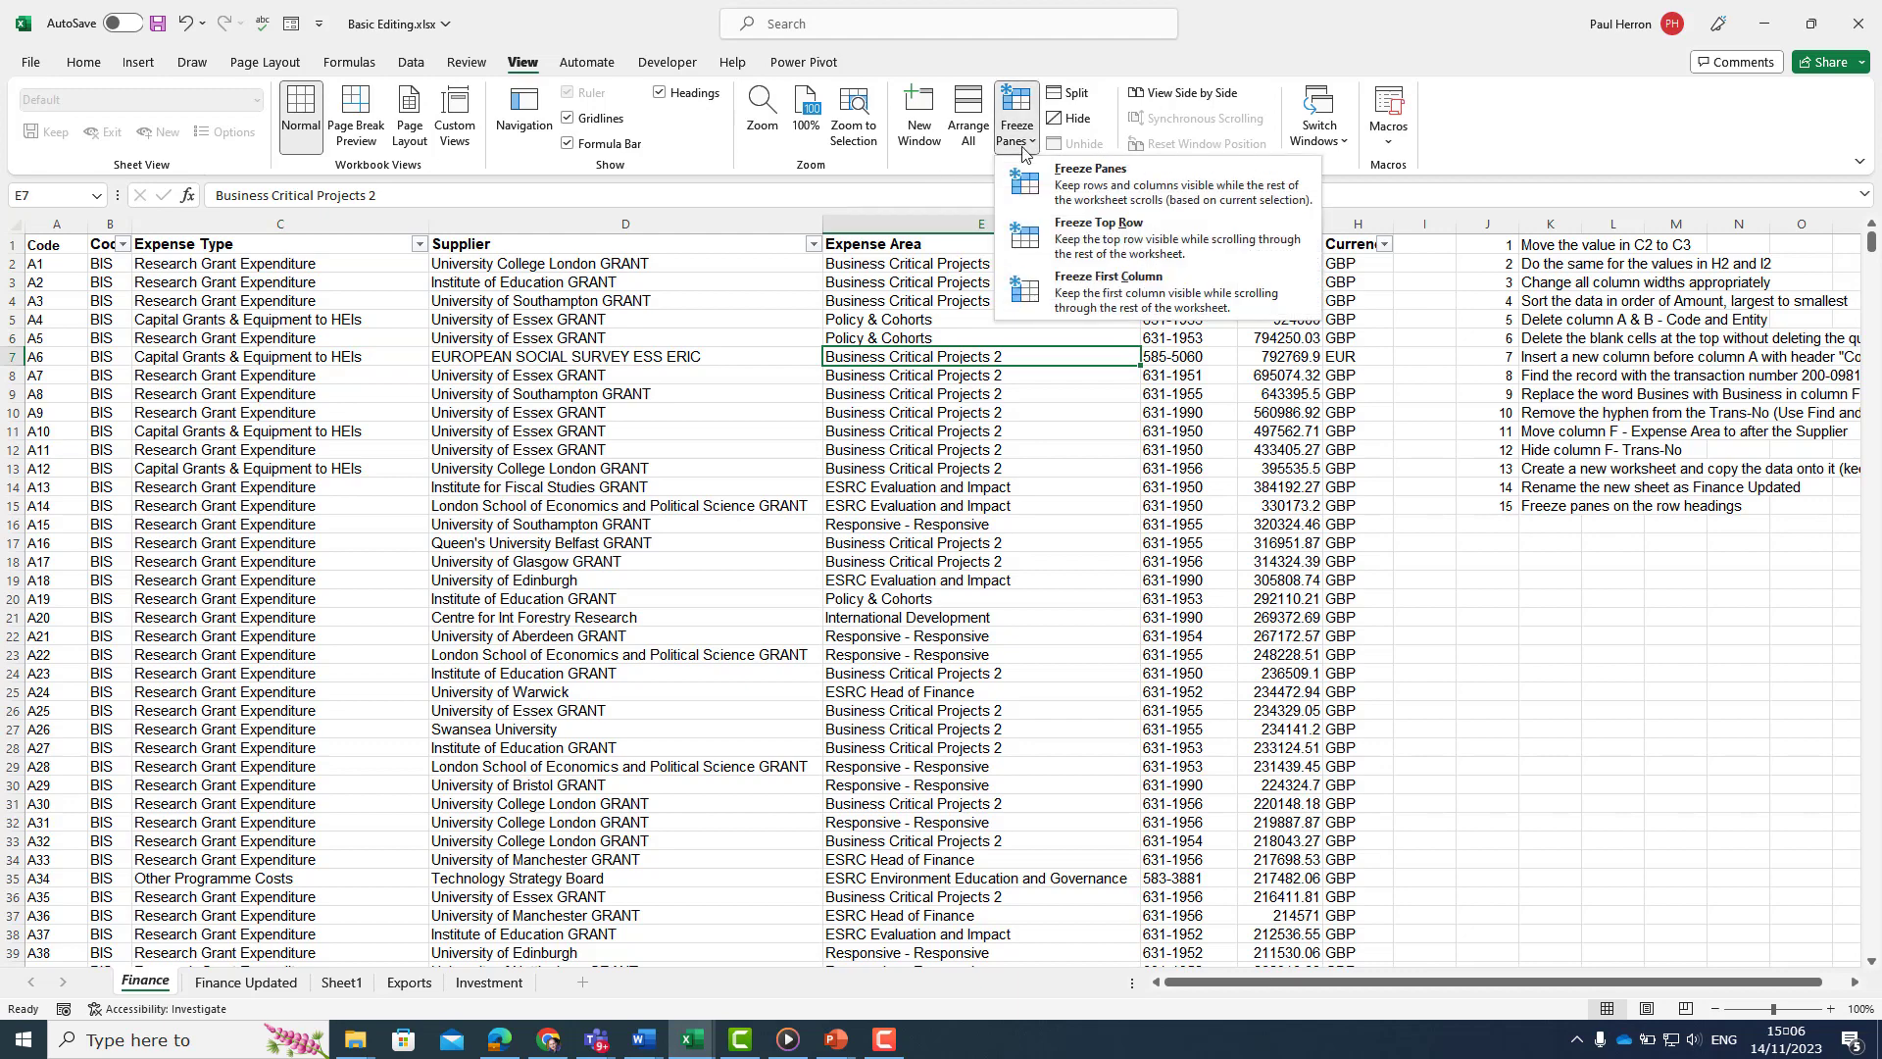
pyautogui.click(1062, 190)
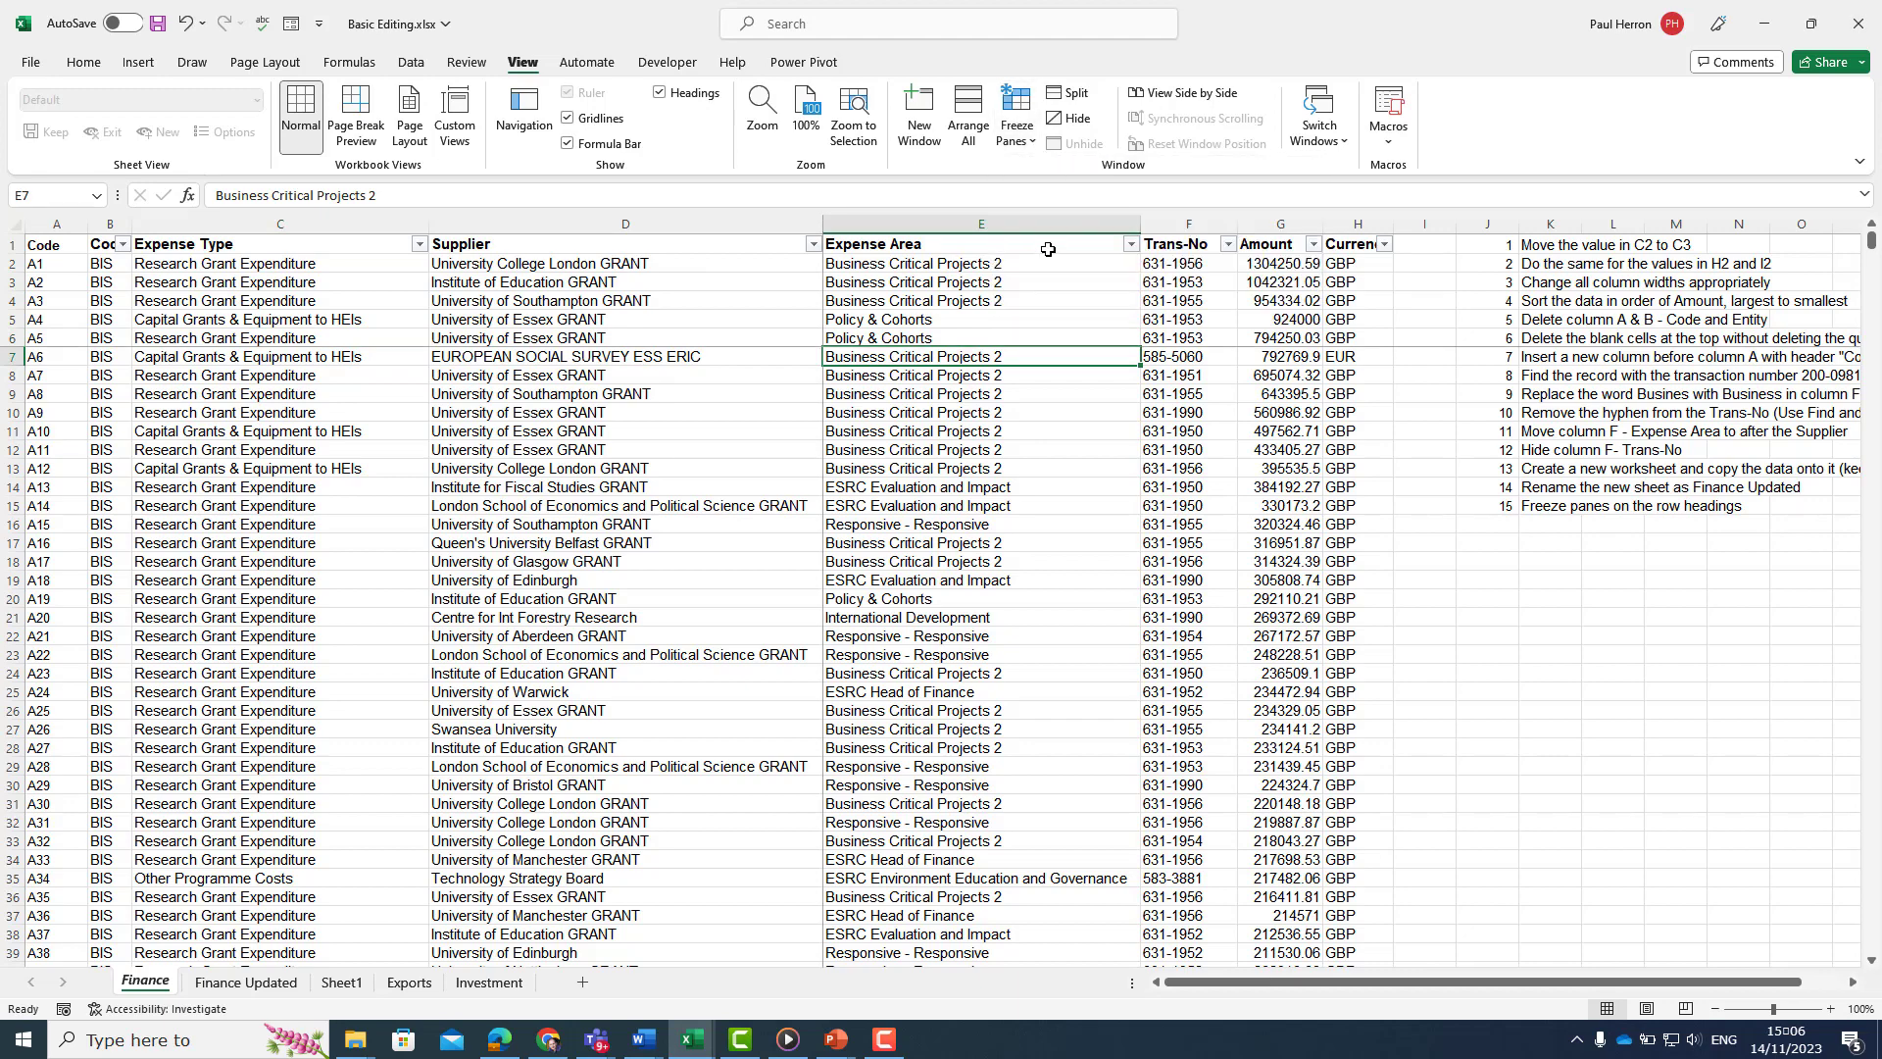
pyautogui.scroll(-7, 1068, 412)
pyautogui.scroll(5, 1089, 459)
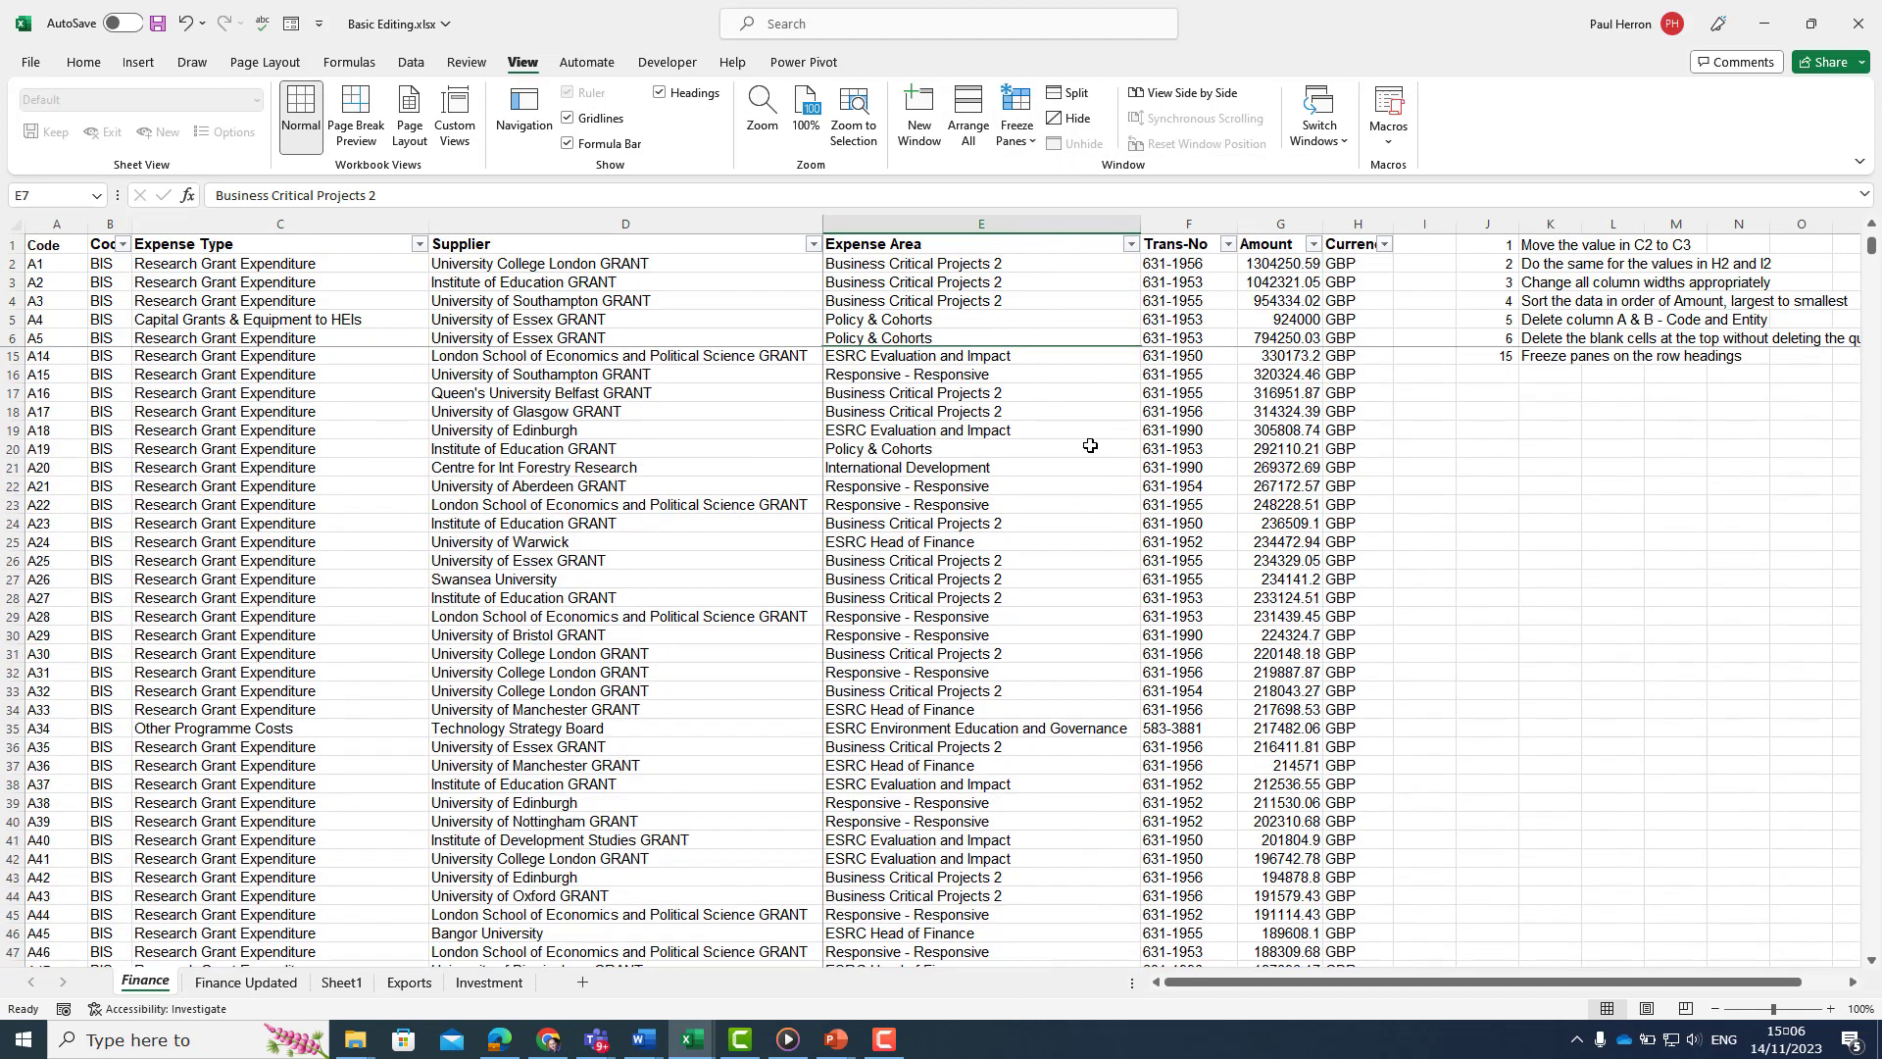
pyautogui.scroll(2, 1121, 403)
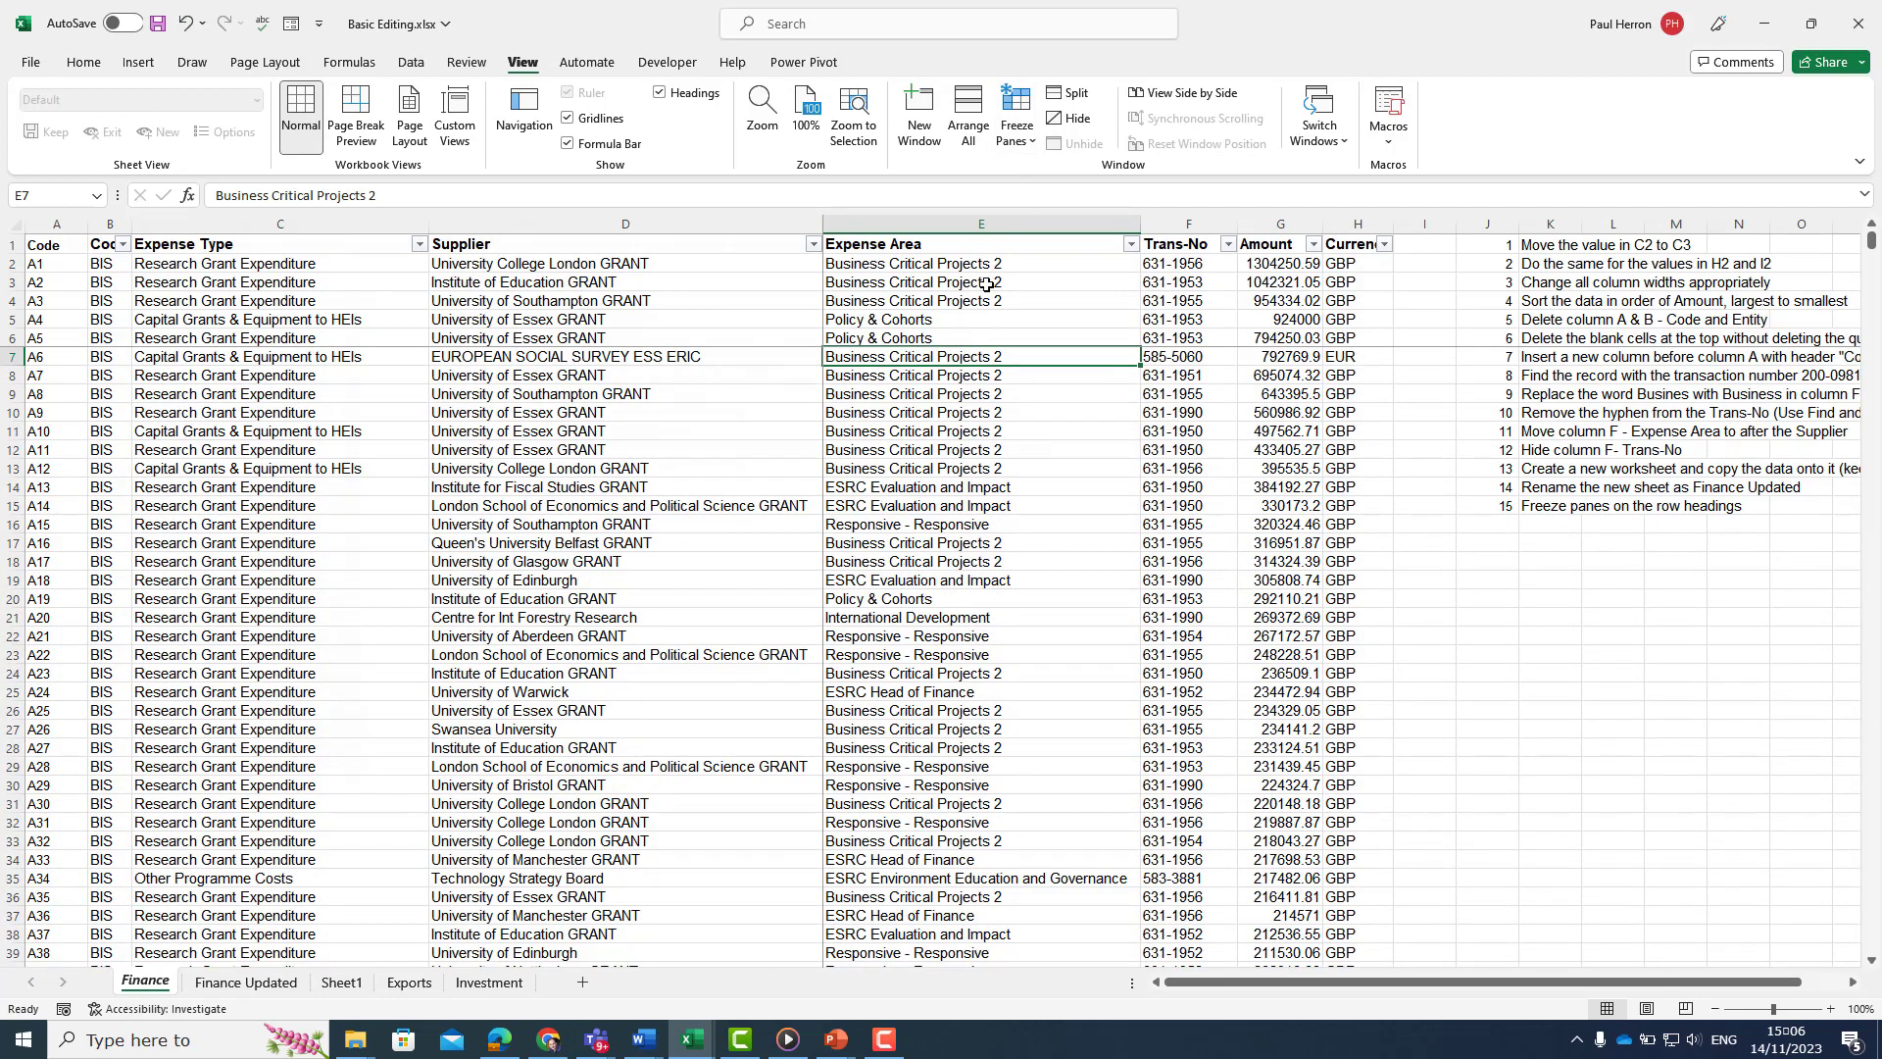
pyautogui.scroll(-3, 1004, 250)
pyautogui.scroll(3, 1017, 240)
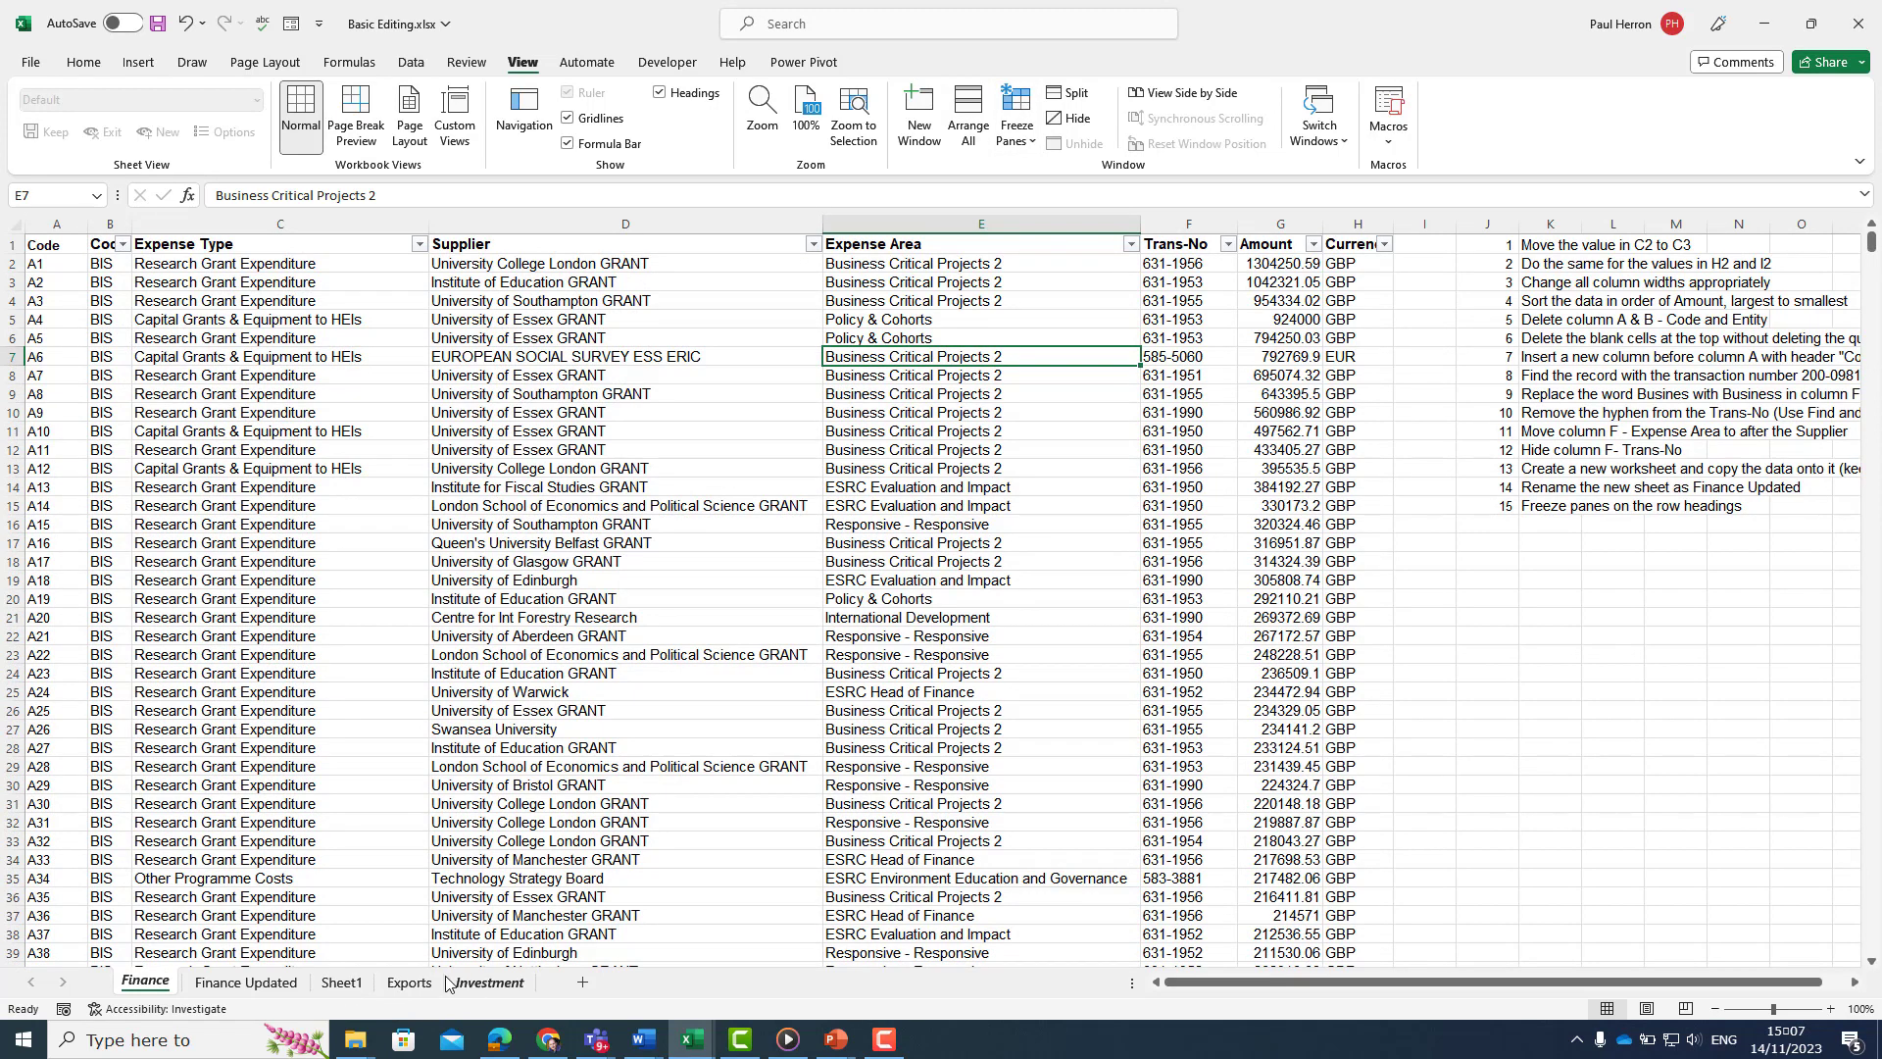
# Step: Look over the exercise lists on the Exports and Investment sheets, and return to the Exports sheet
pyautogui.click(408, 983)
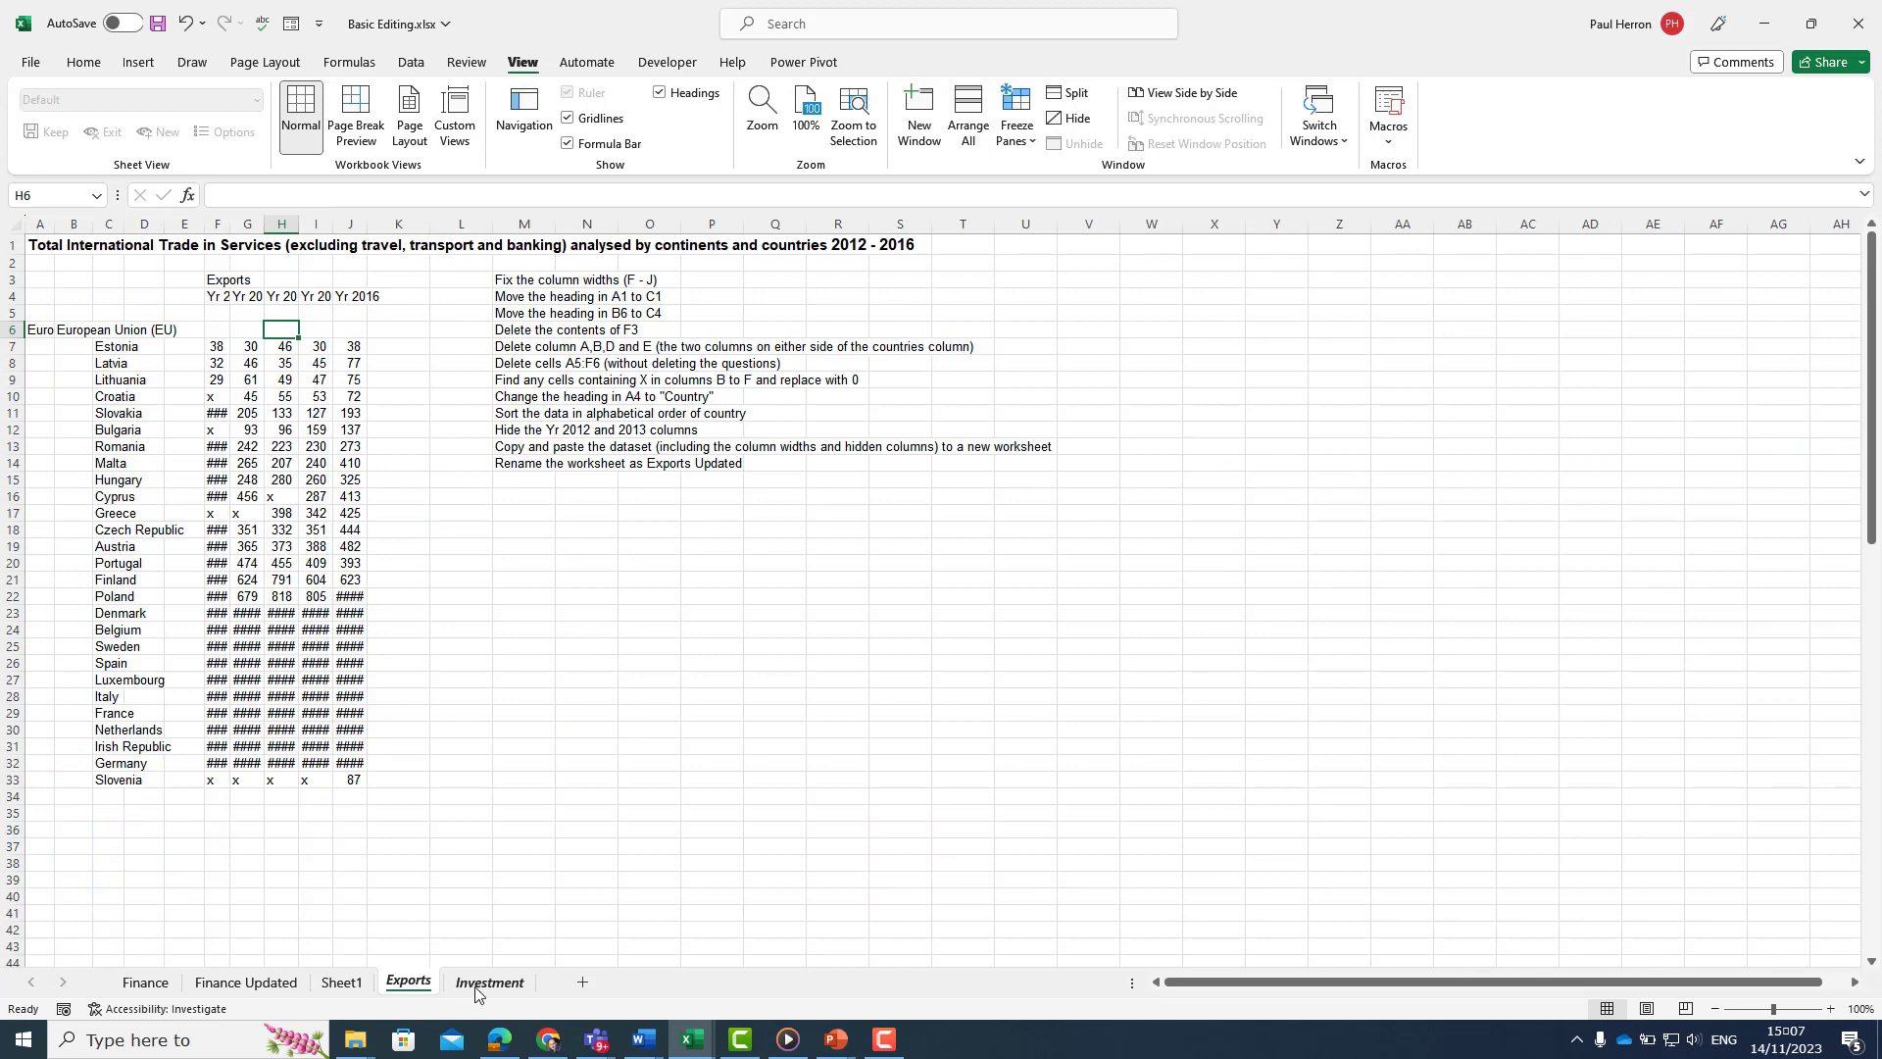
pyautogui.click(478, 988)
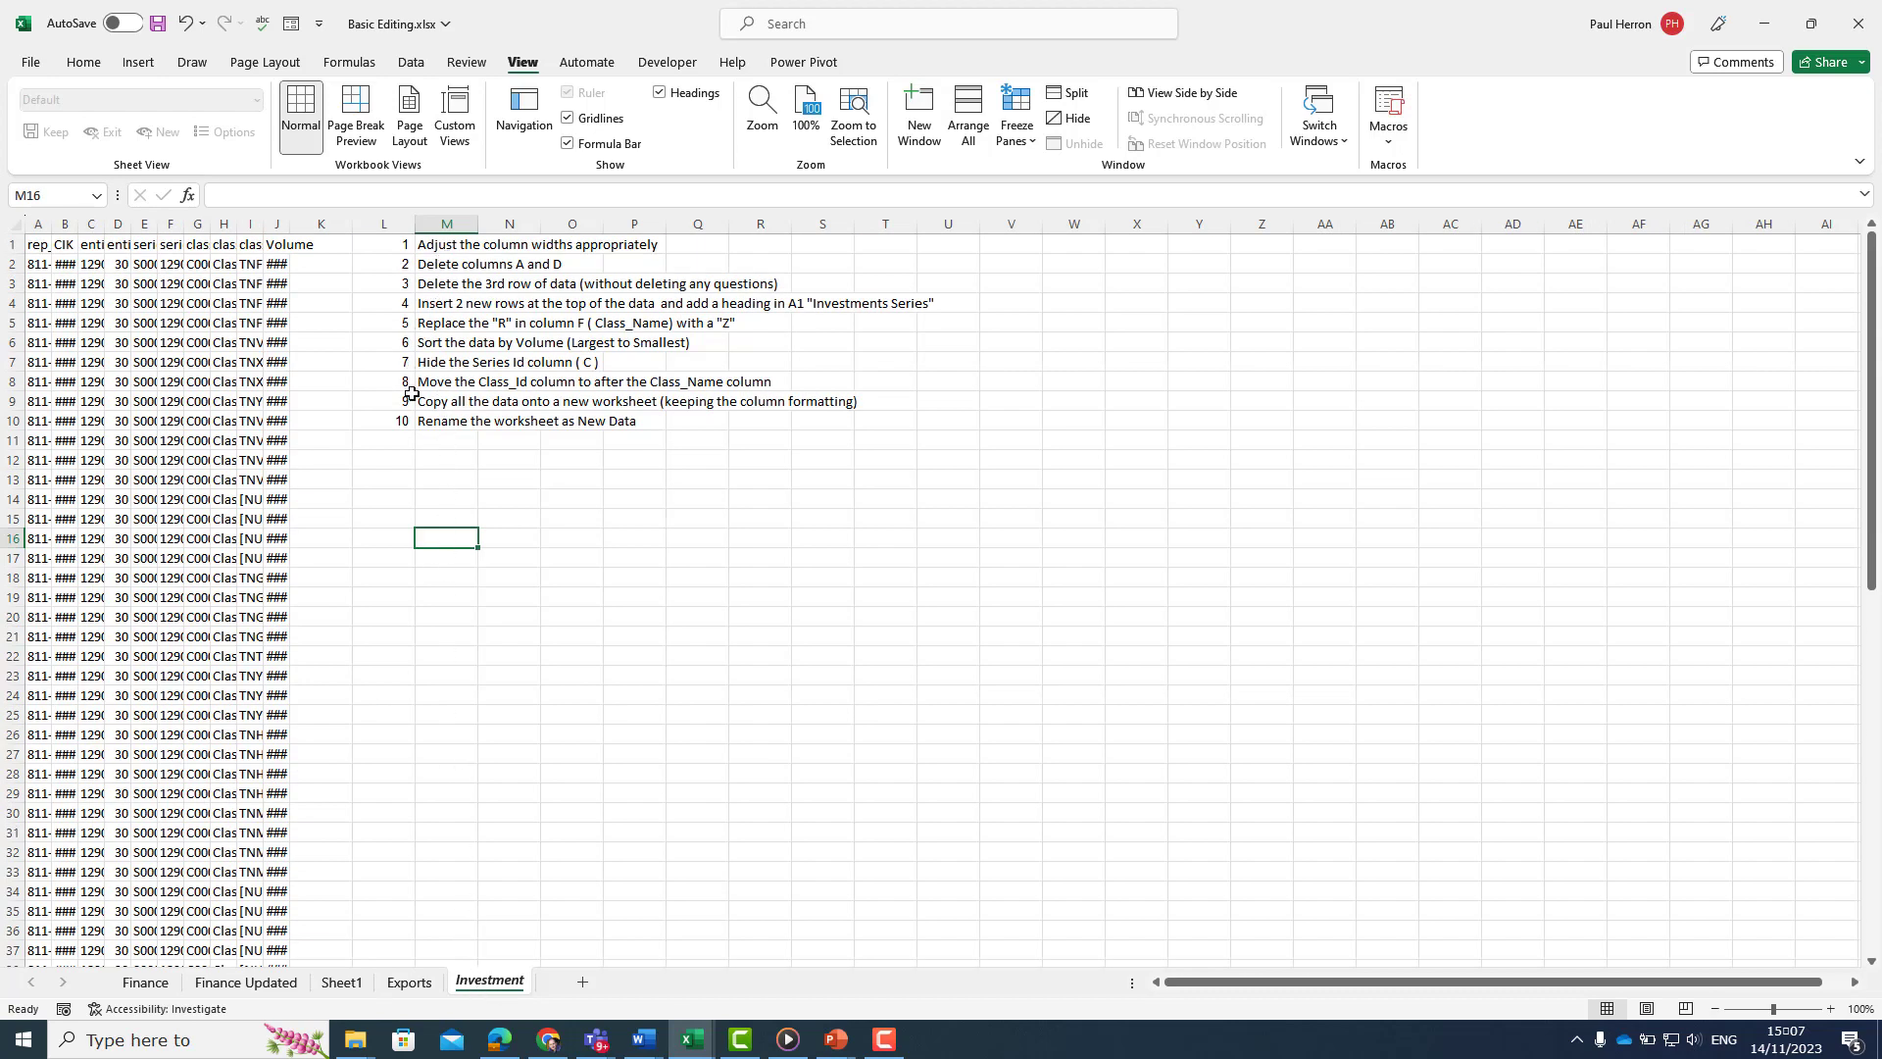
pyautogui.click(405, 984)
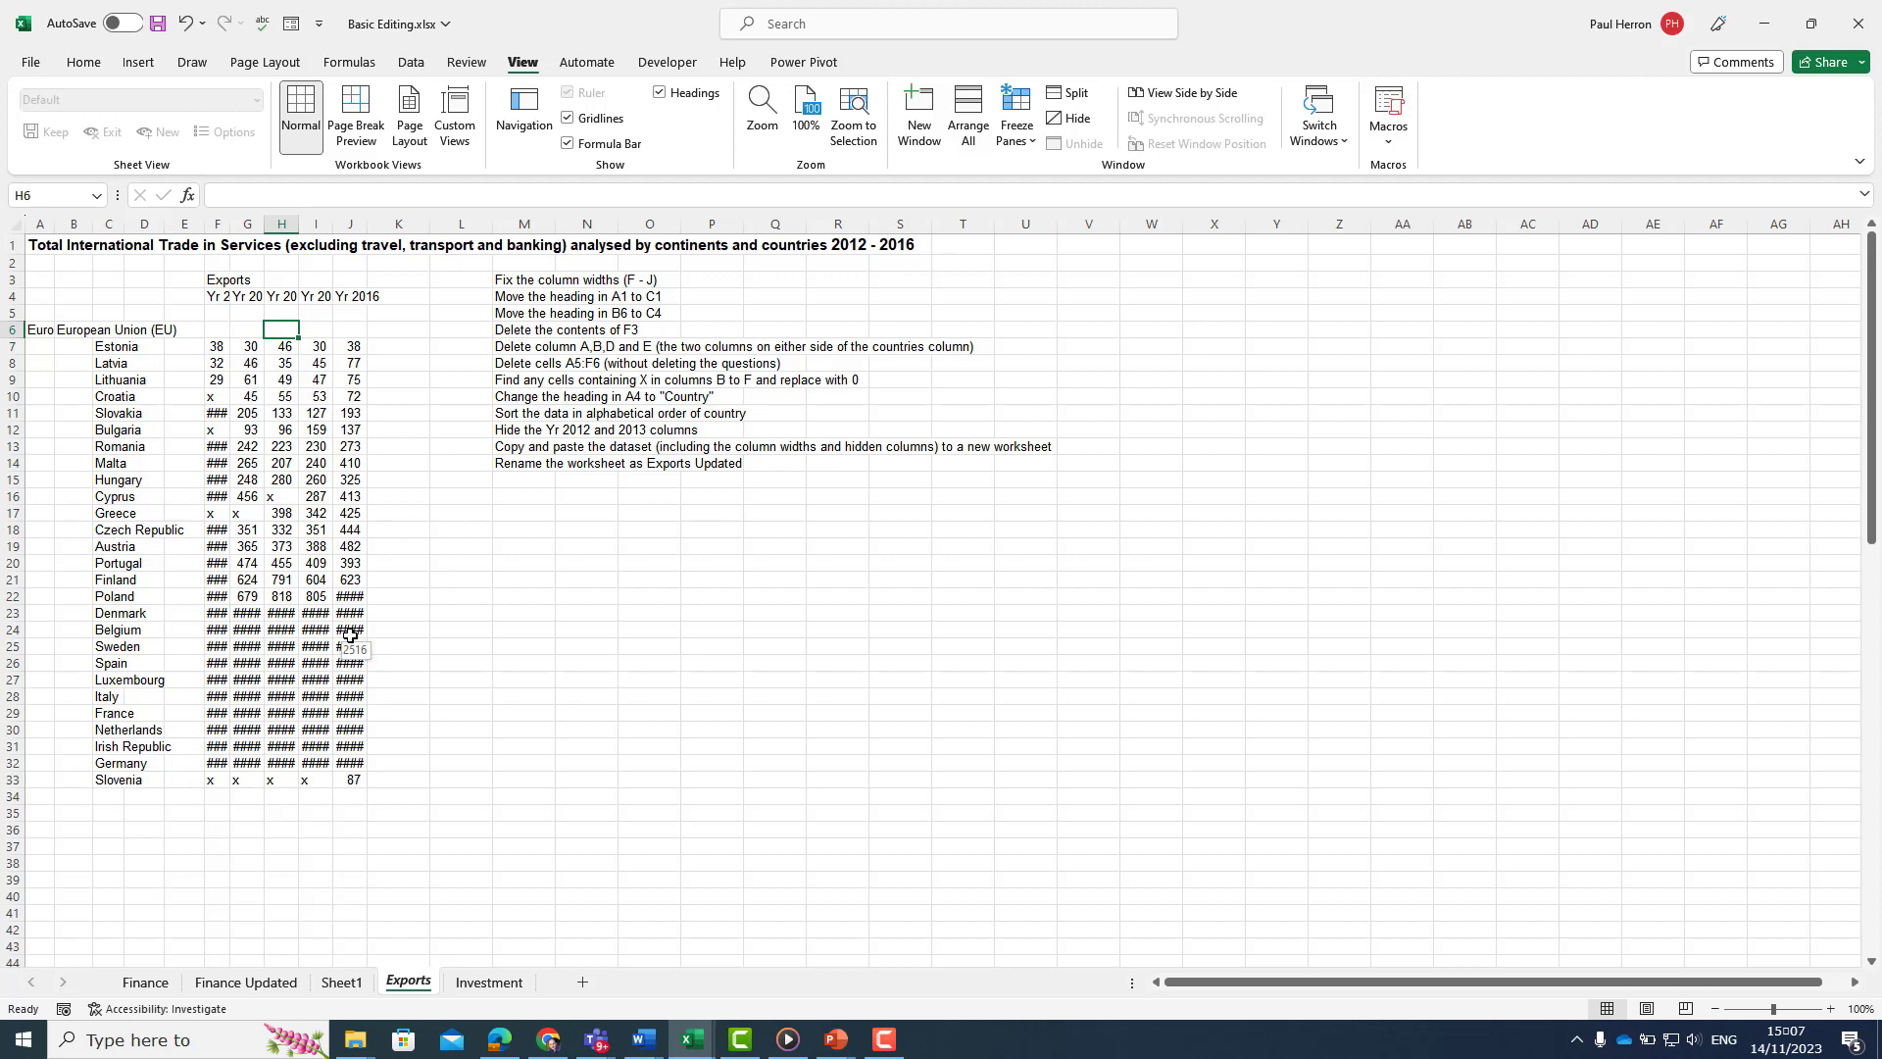
# Step: Fit the widths of columns F to J on the Exports sheet to their contents
pyautogui.click(218, 225)
pyautogui.moveTo(290, 229); pyautogui.dragTo(362, 224)
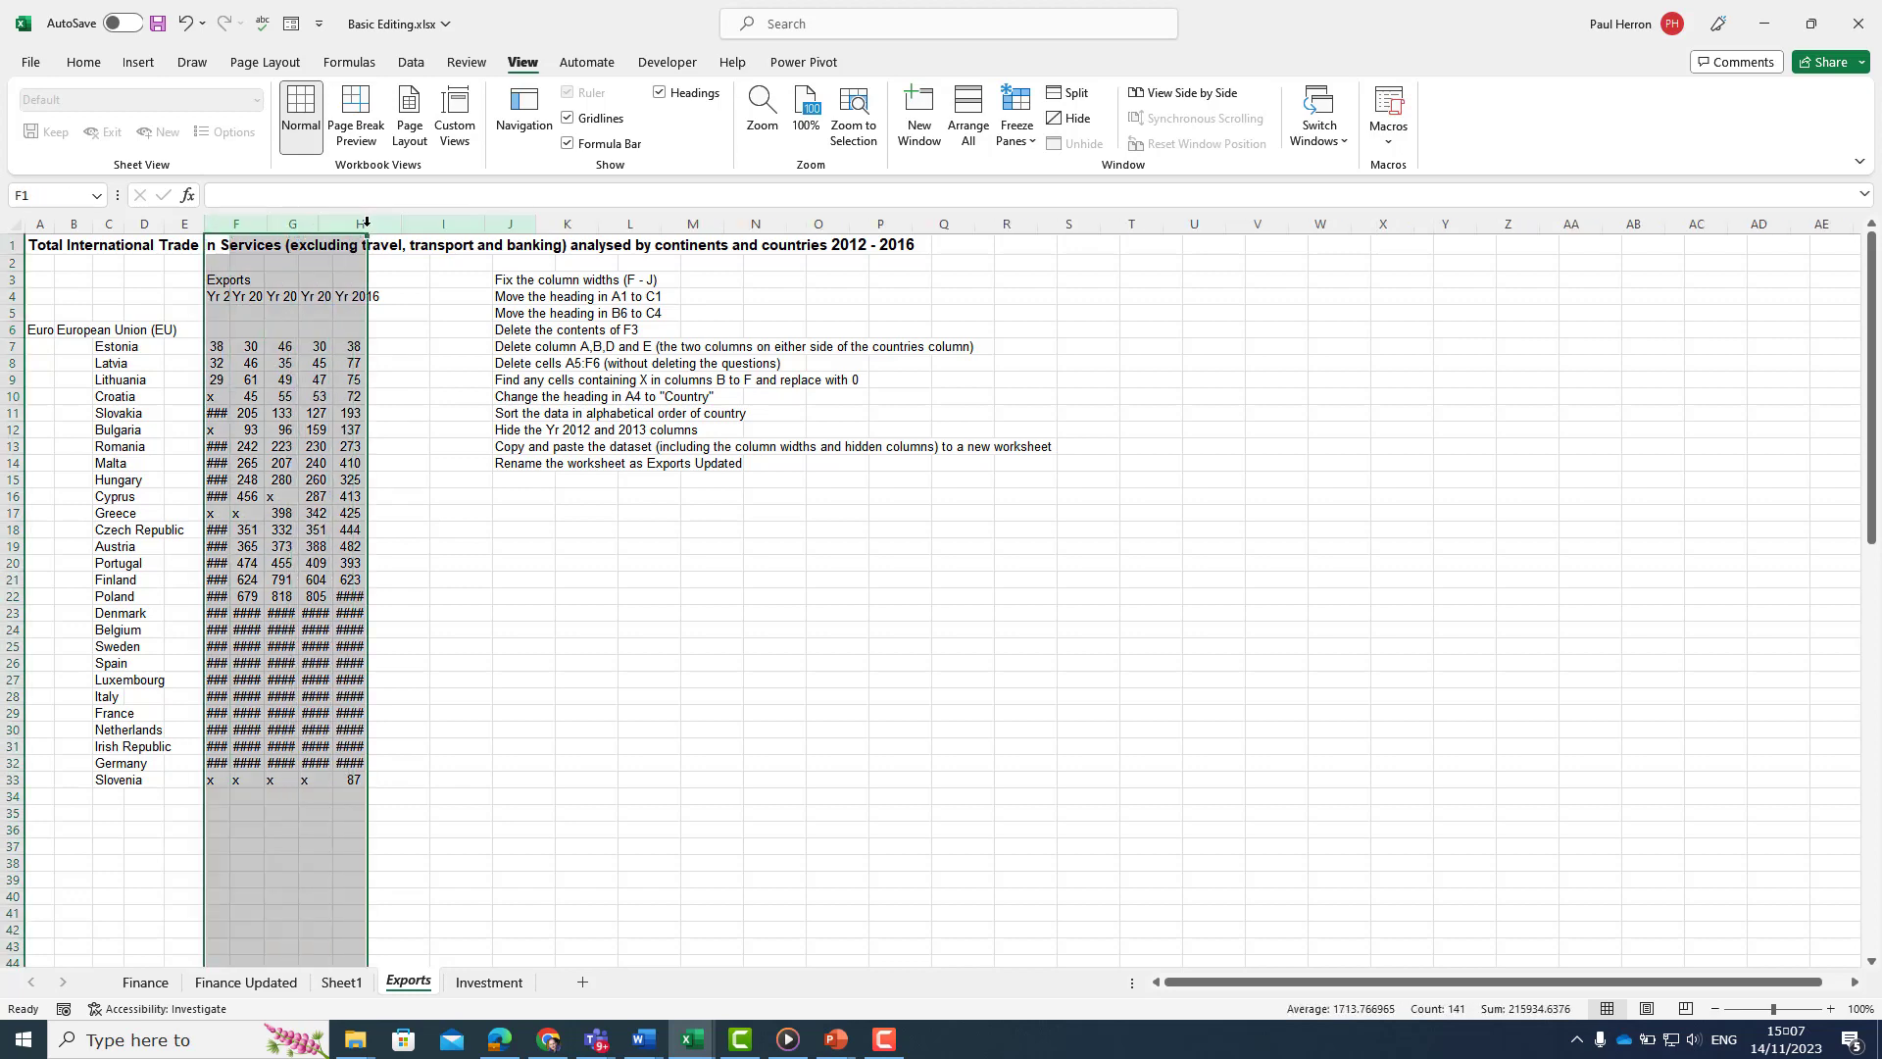
pyautogui.doubleClick(366, 225)
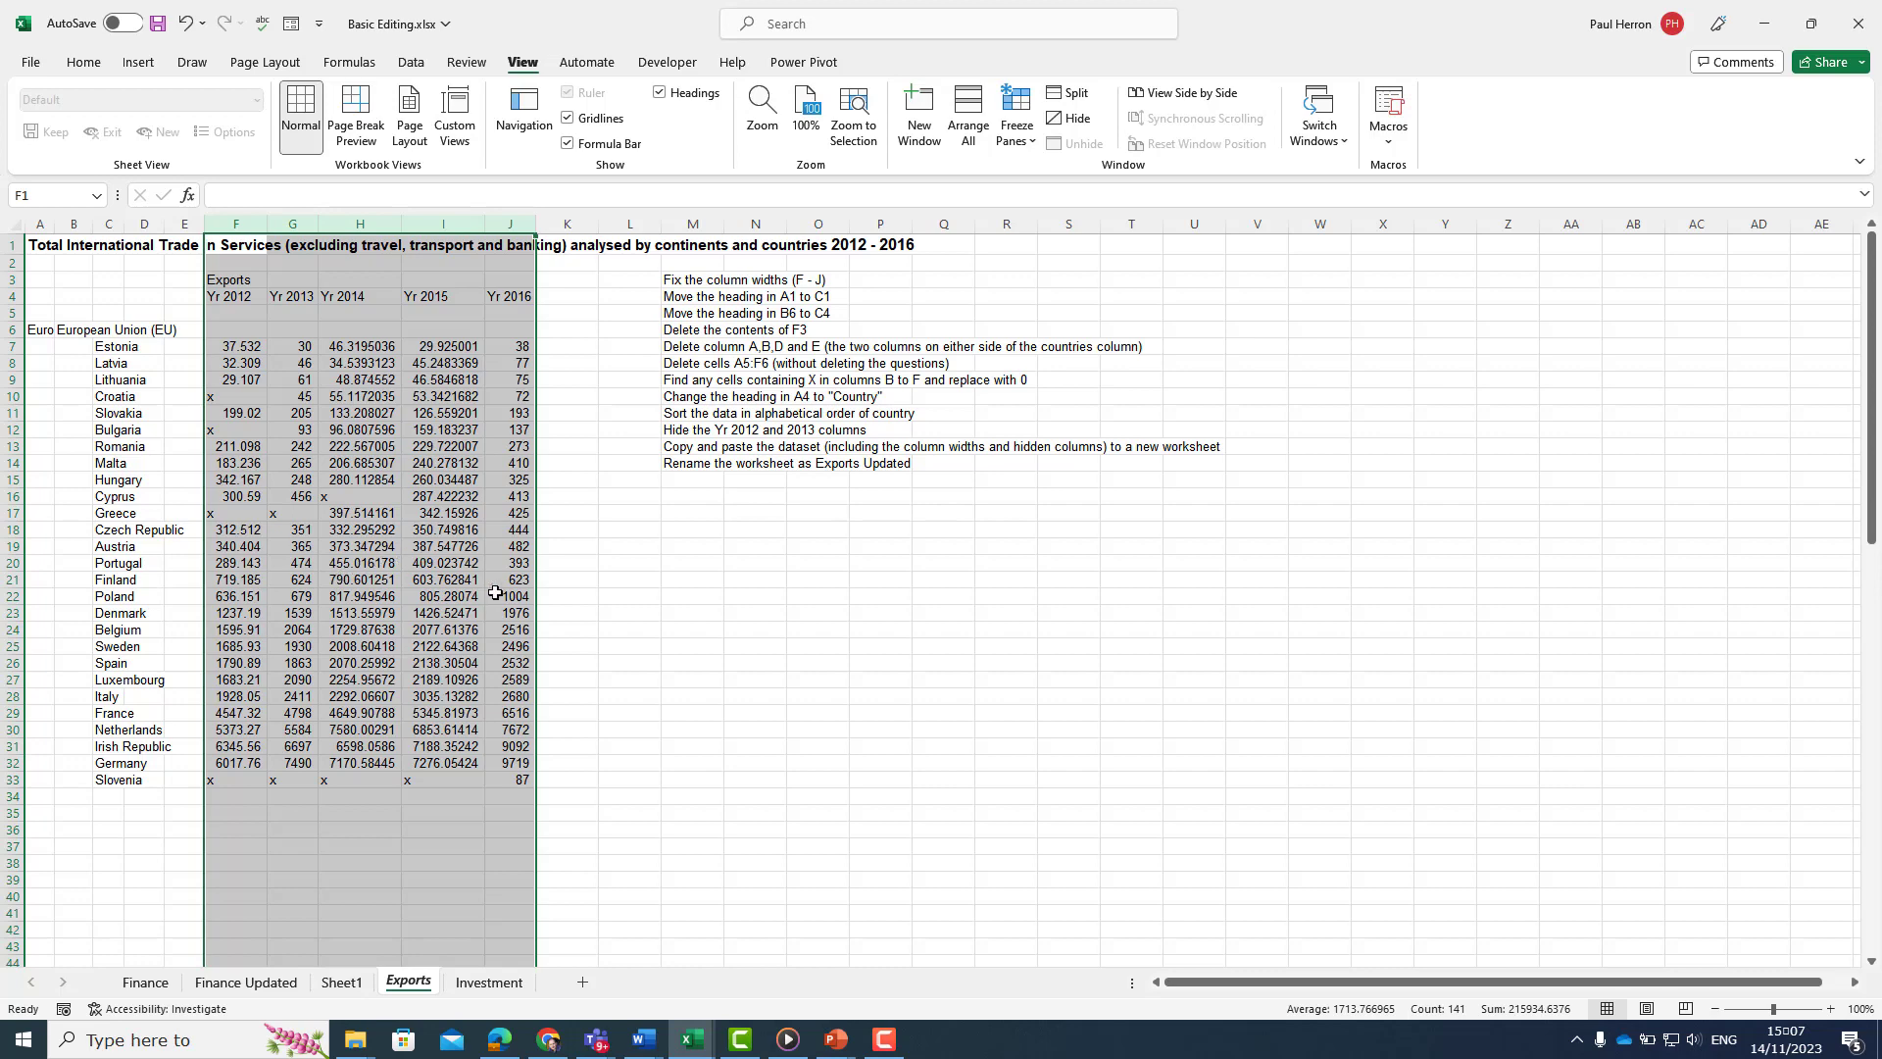